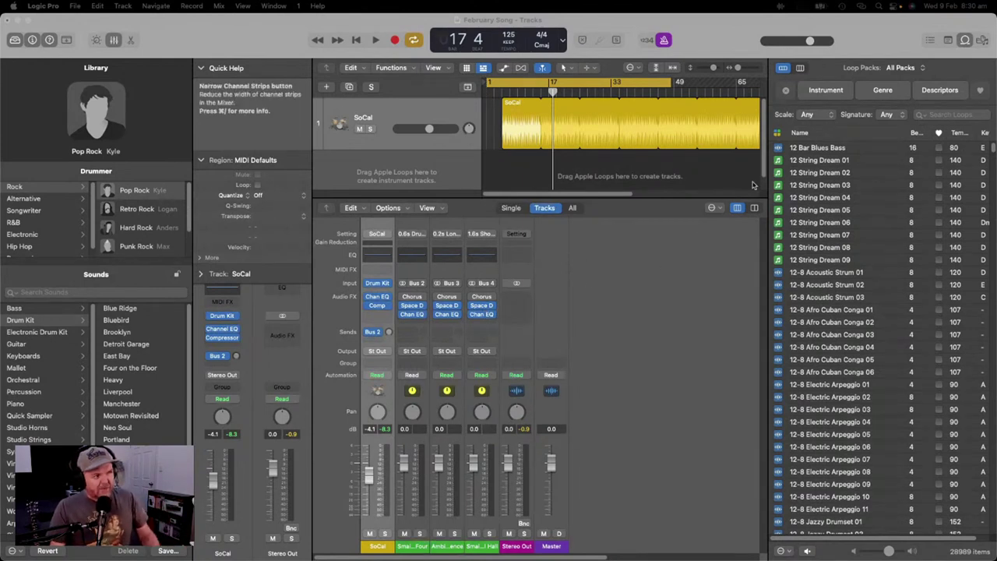
Step: Hide the Loop Browser and the Mixer to leave more room for the tracks area
left_click(966, 41)
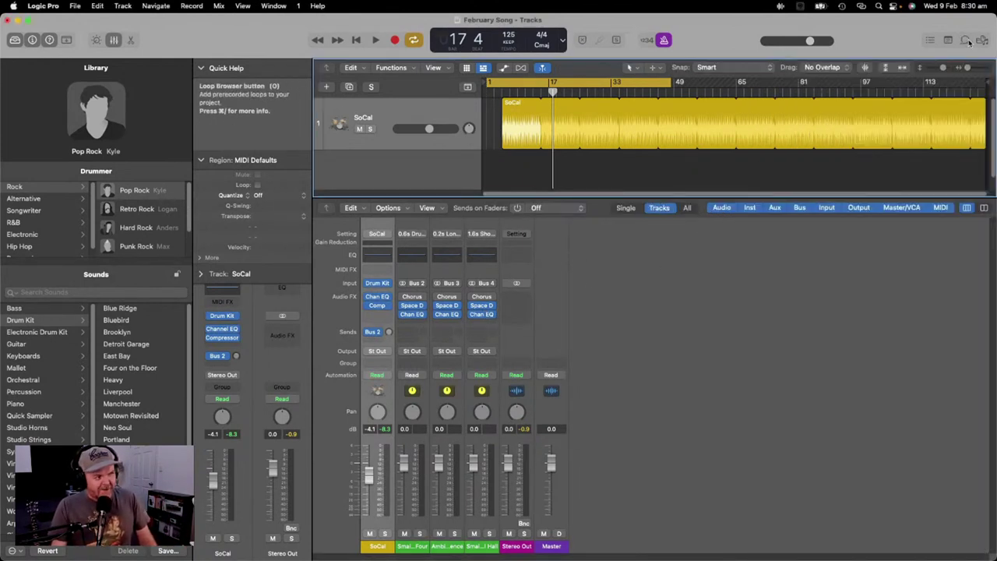
left_click(113, 40)
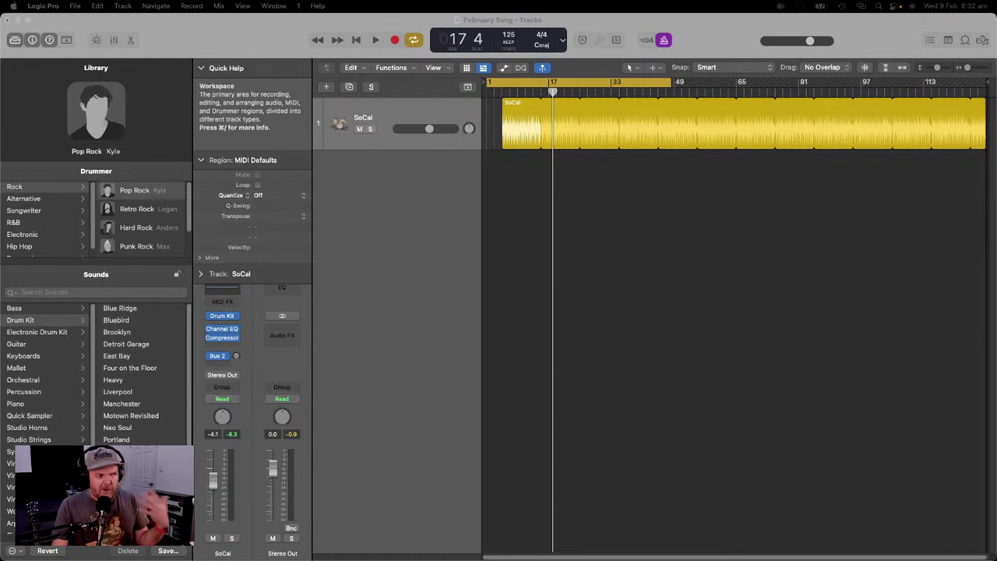
Step: Check the output and input device settings in the audio preferences and close the preferences
left_click(47, 6)
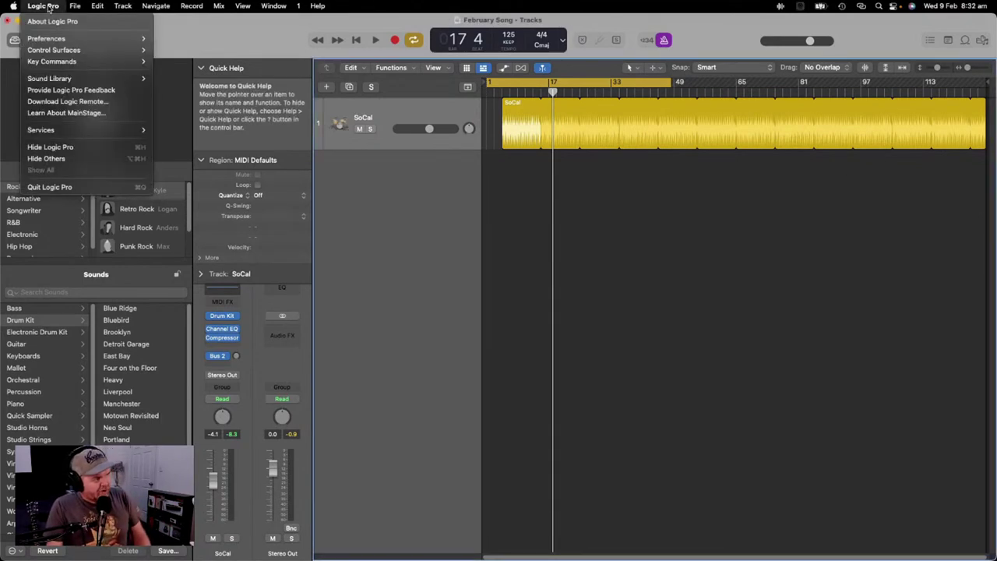
mouse_move(75, 39)
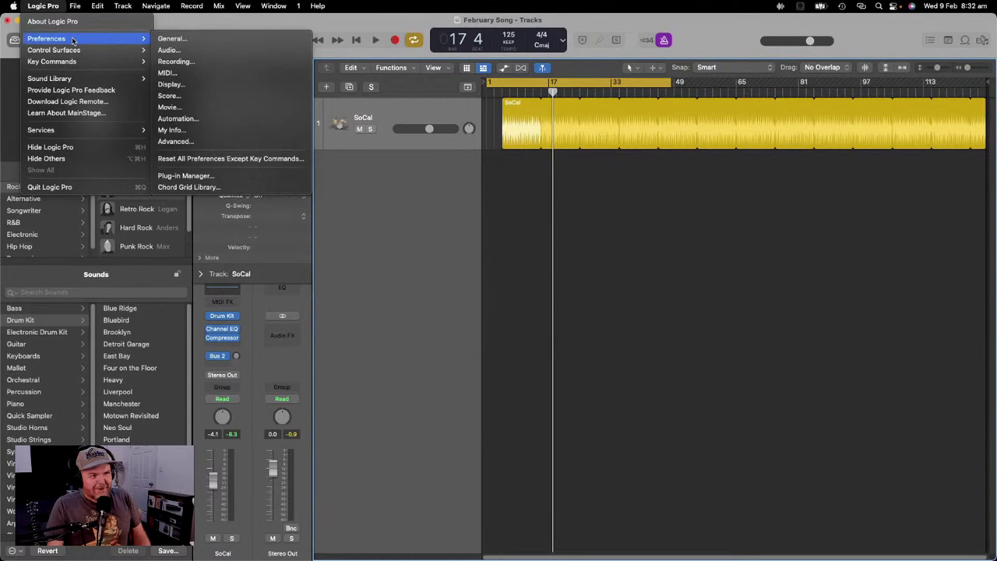
left_click(225, 53)
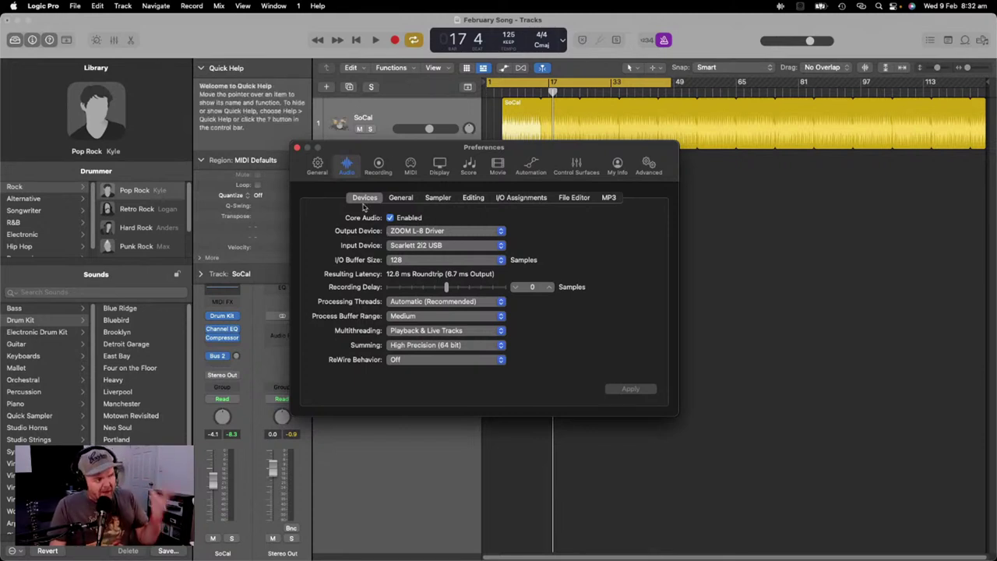
left_click(297, 148)
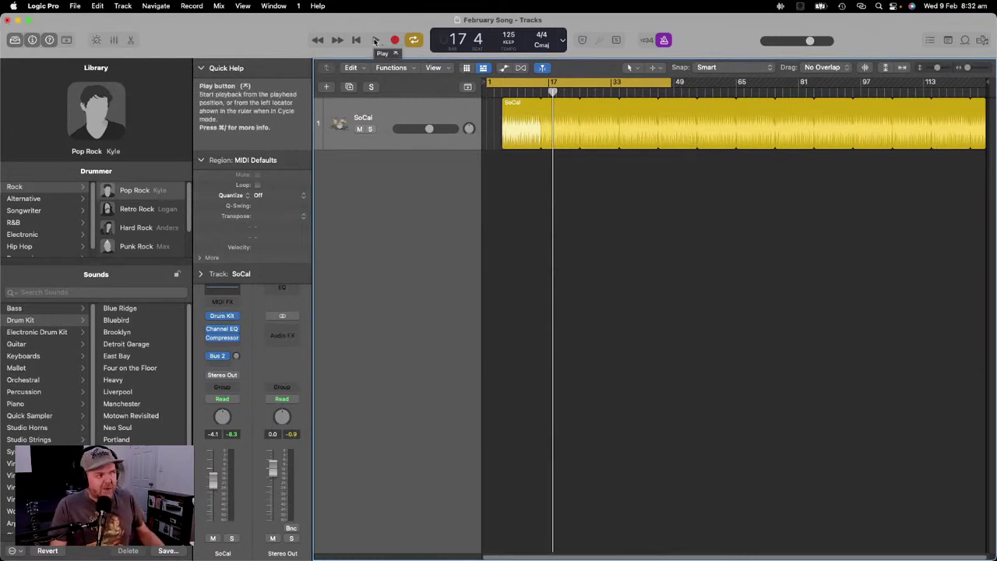
Step: Play back part of the drum track, stop it and place the playhead at bar 5
left_click(375, 39)
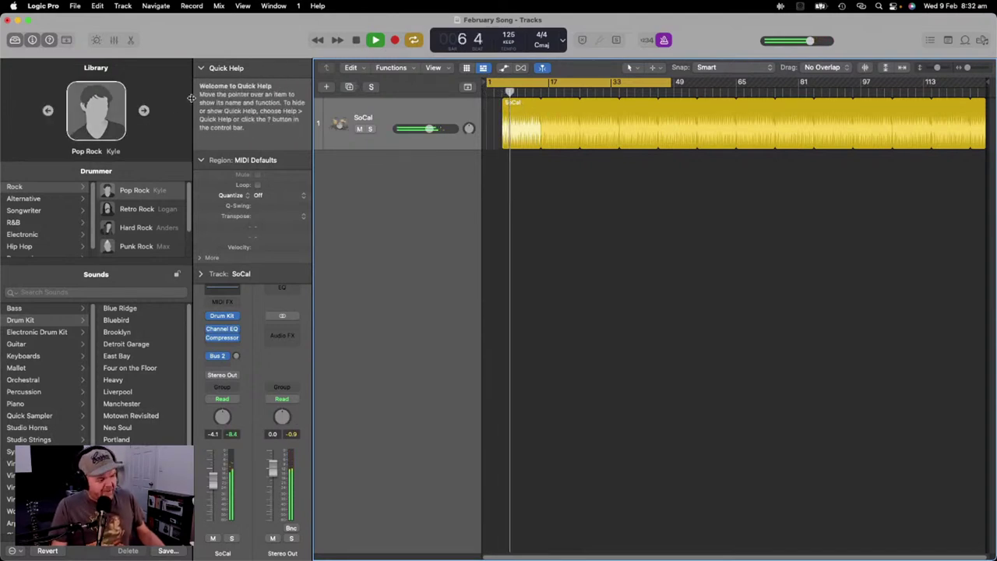
left_click(356, 41)
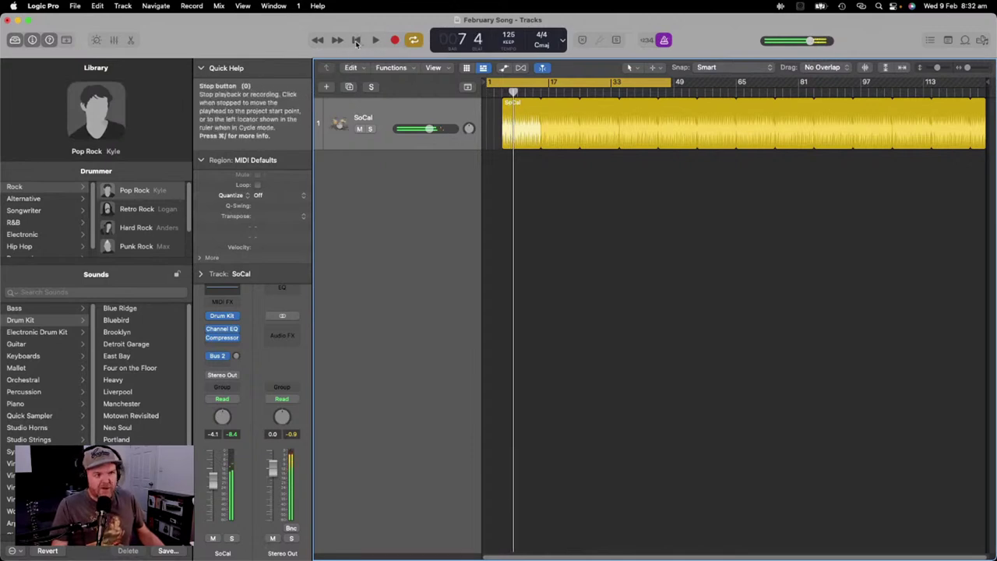
left_click_drag(512, 91, 501, 91)
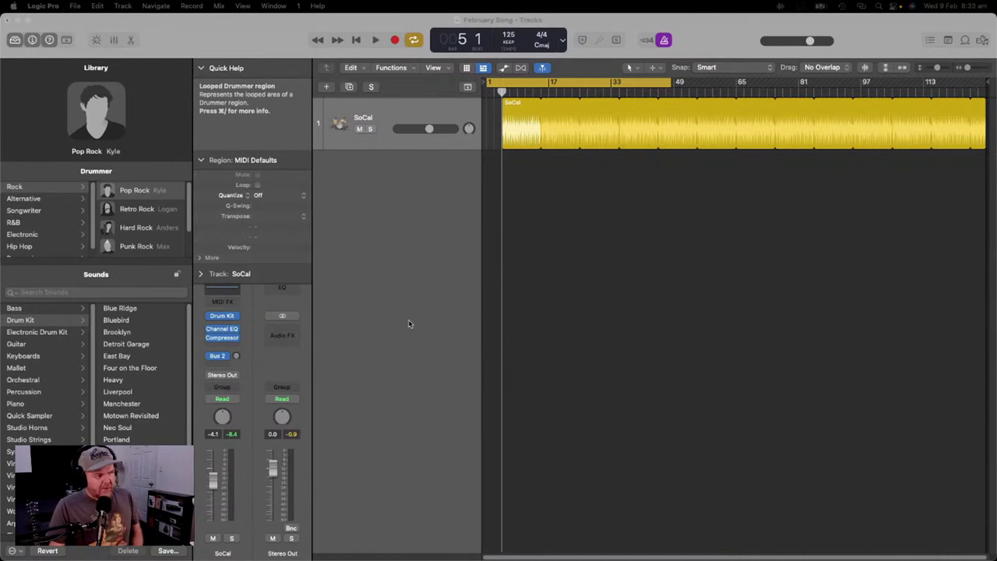
left_click(45, 7)
left_click(395, 204)
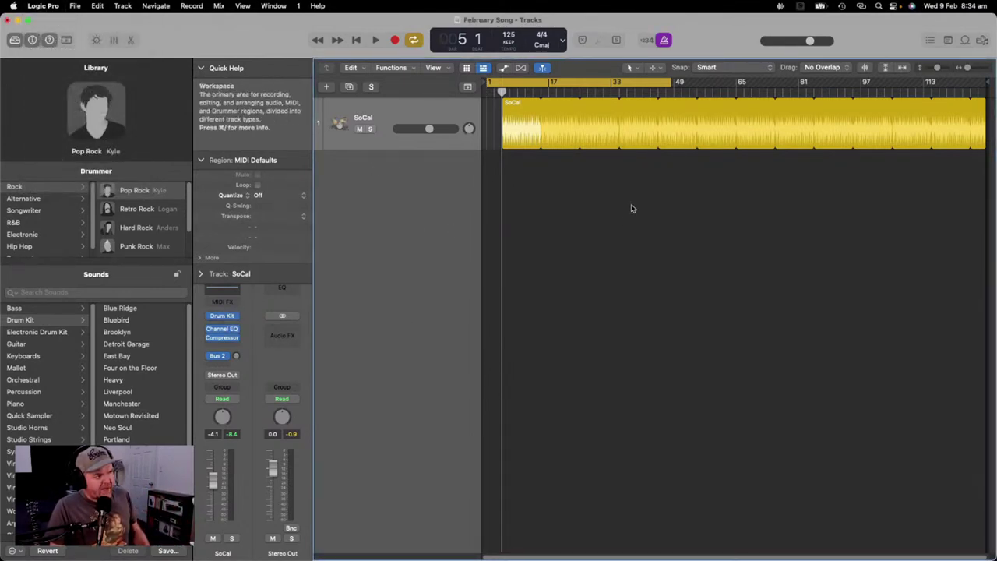
right_click(403, 226)
left_click(395, 196)
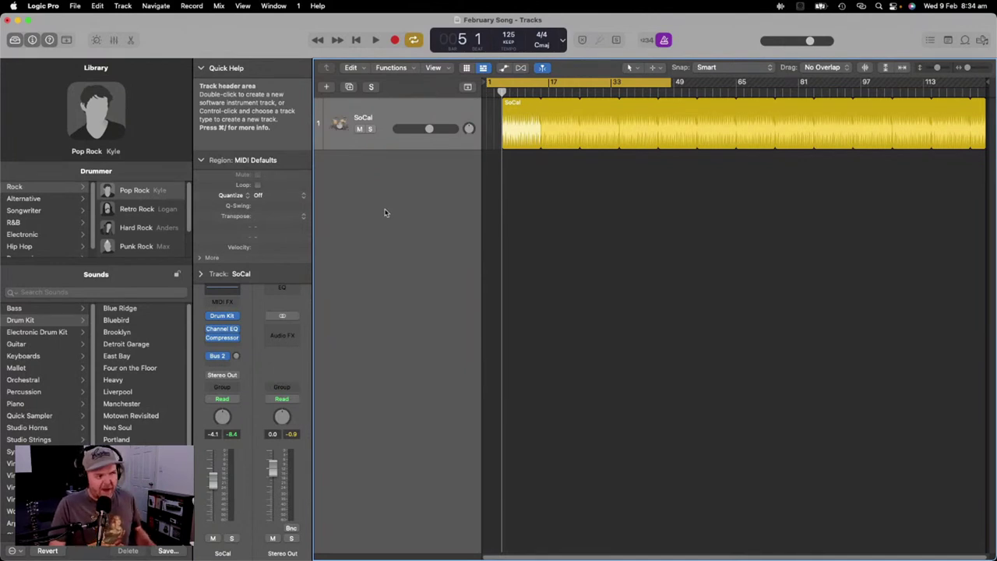
Step: Add a second Drummer track below the existing one and delete it together with its region
right_click(388, 212)
left_click(448, 237)
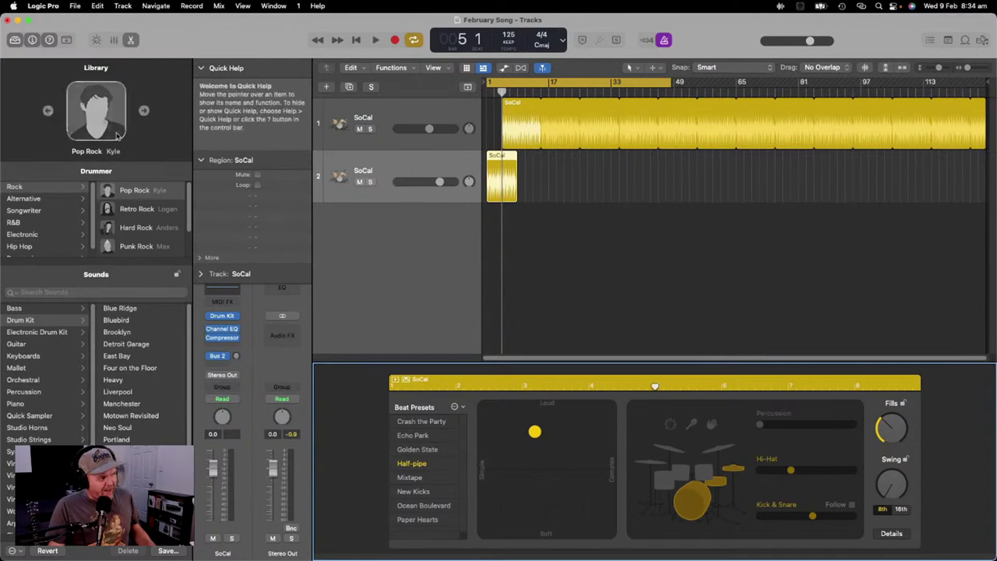
right_click(425, 167)
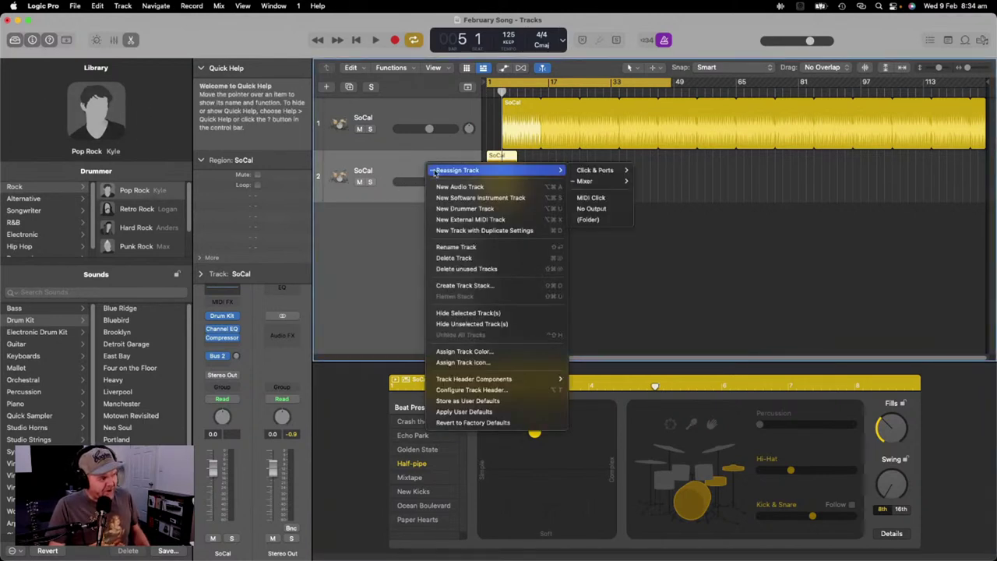
left_click(484, 258)
left_click(528, 218)
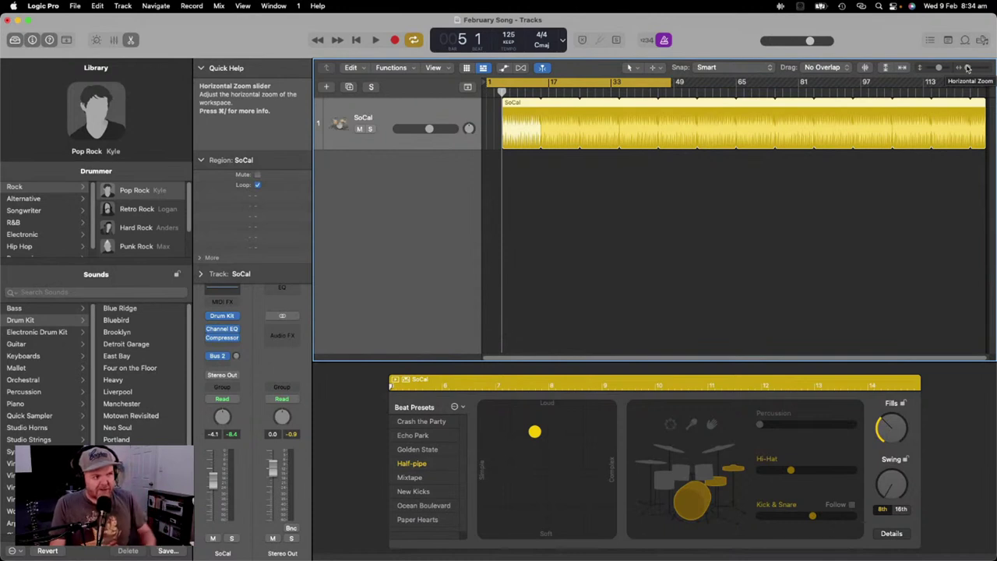
Step: Create a new audio track below the drums and check its available input sources
left_click_drag(965, 68, 968, 70)
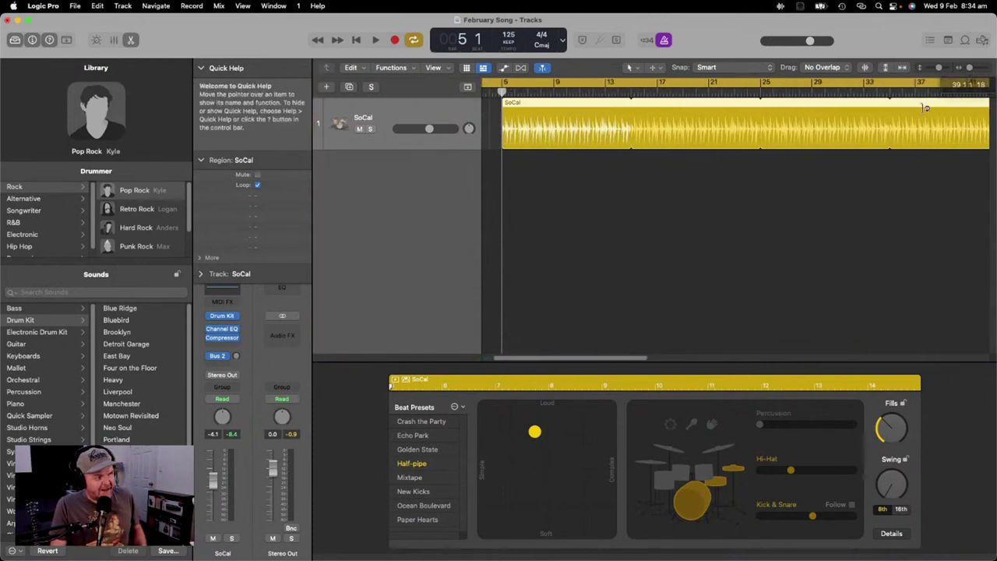
left_click_drag(500, 93, 538, 92)
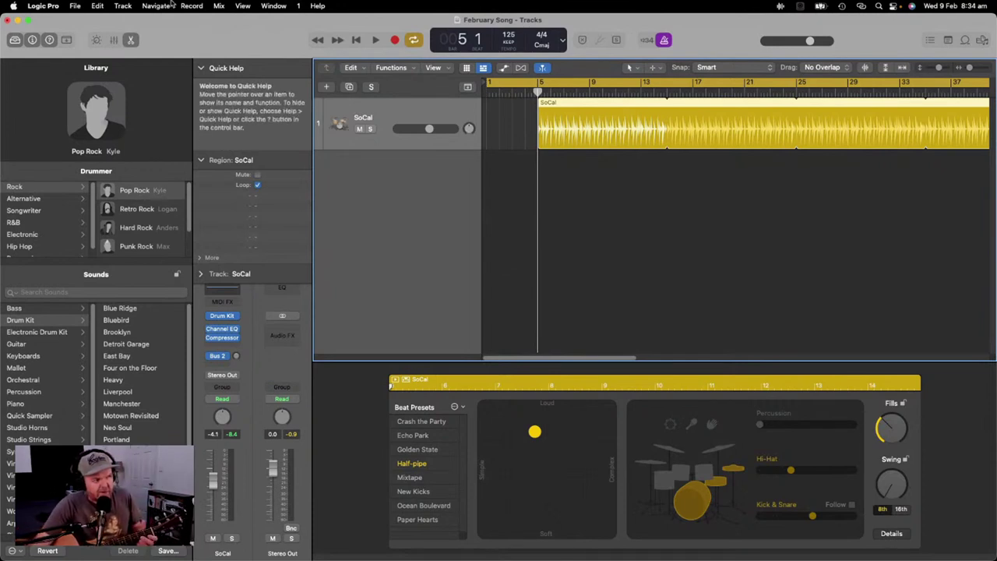
right_click(389, 213)
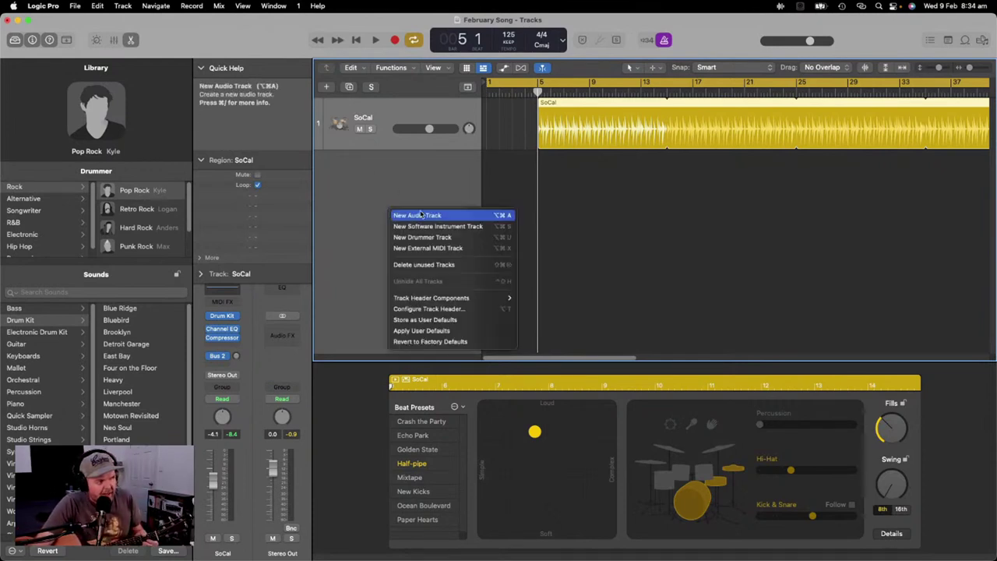
left_click(444, 216)
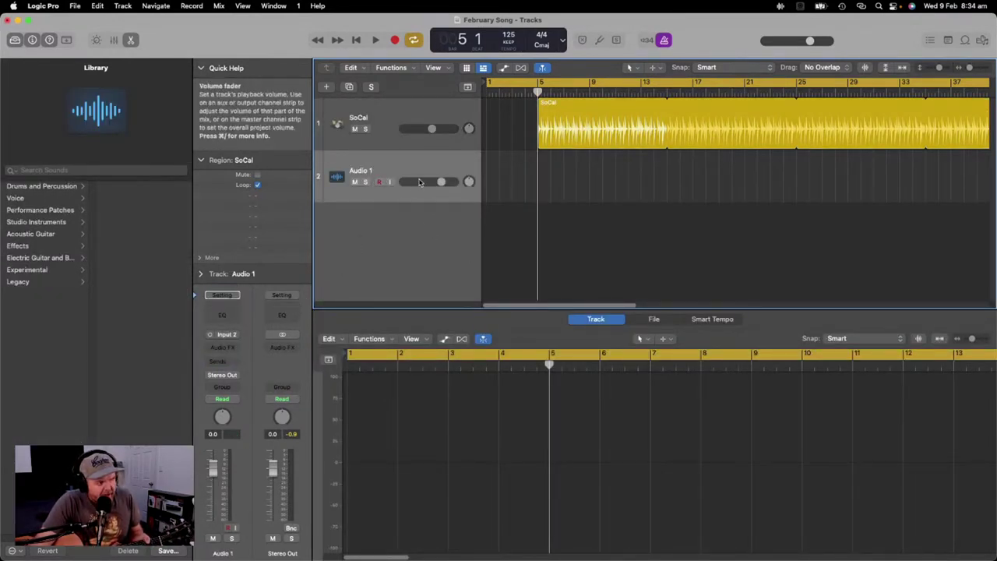
left_click(227, 337)
mouse_move(263, 370)
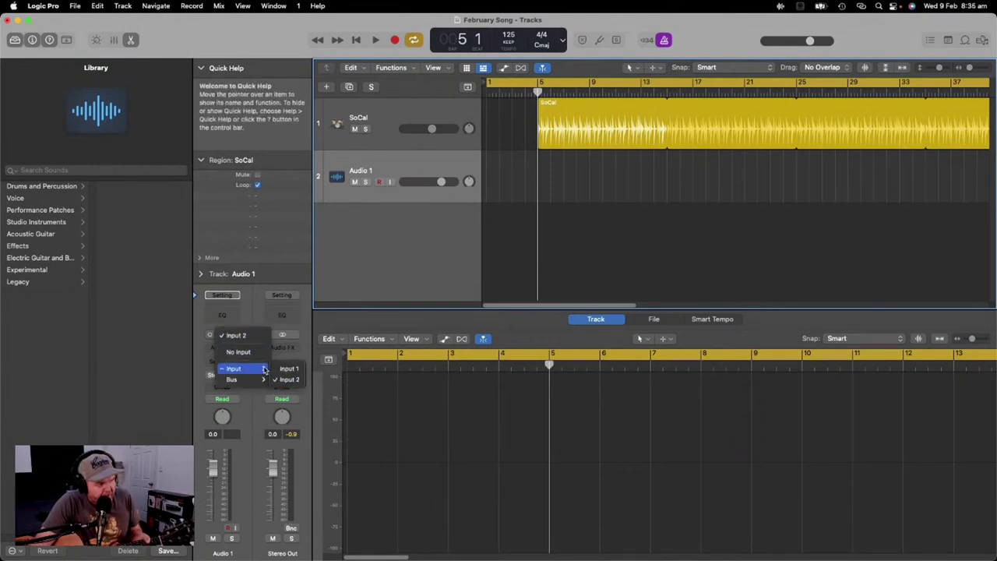
left_click(363, 324)
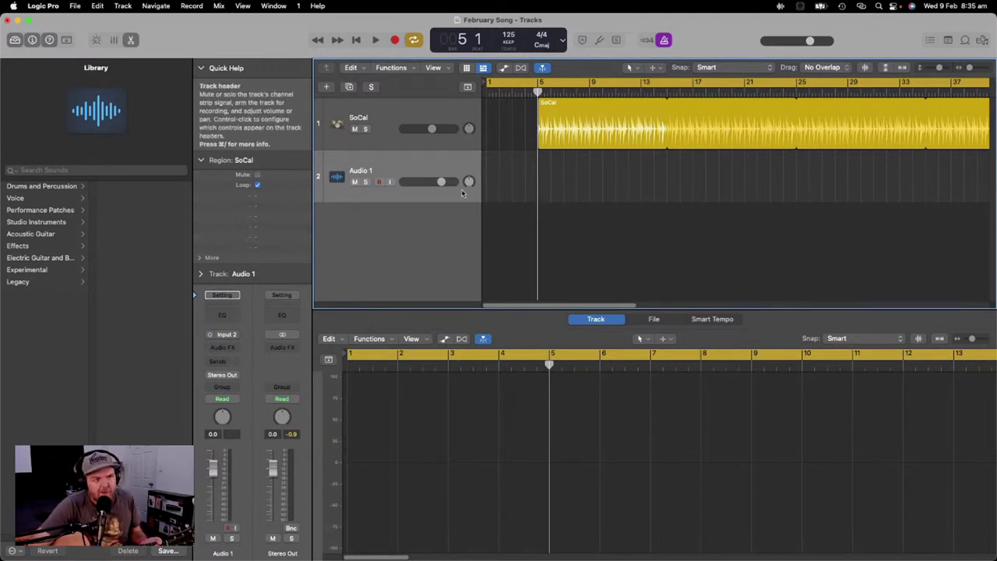
Step: Turn on input monitoring for the new audio track and switch off Cycle mode
left_click(390, 182)
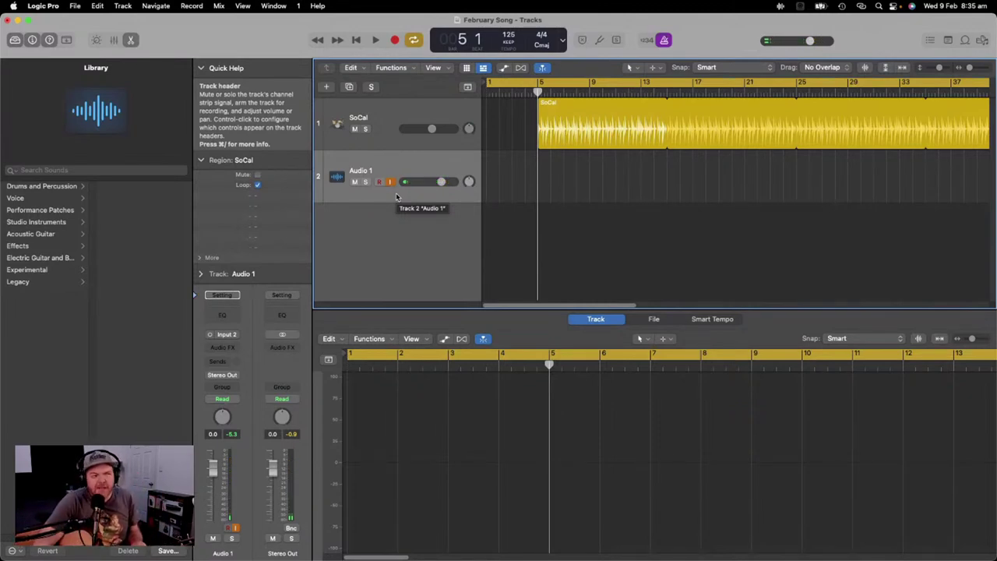
left_click(380, 181)
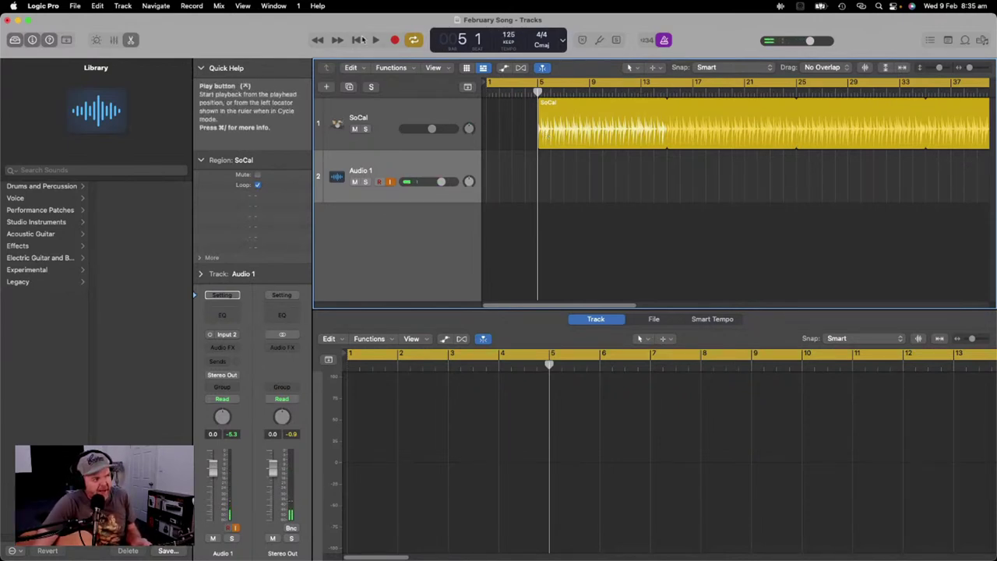
left_click(415, 41)
left_click(415, 41)
left_click(416, 42)
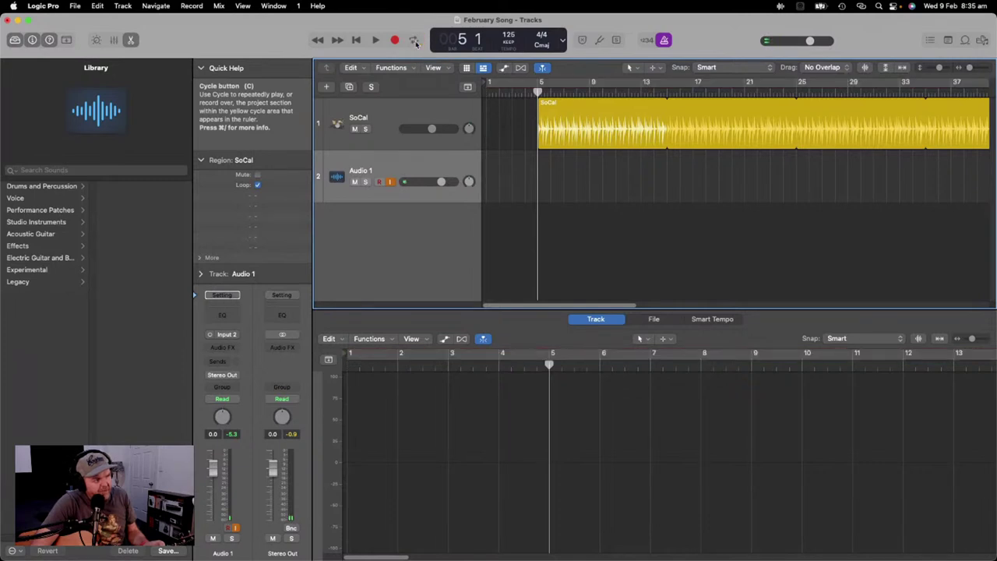
Step: Record a guitar take on the audio track from bar 1 to about the end of bar 28
left_click_drag(537, 92, 486, 92)
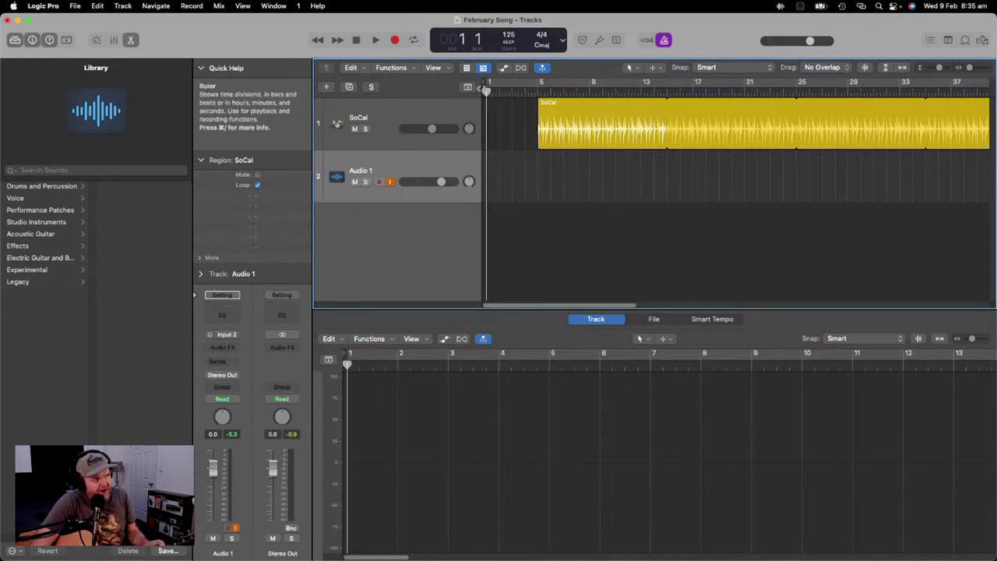
left_click(395, 40)
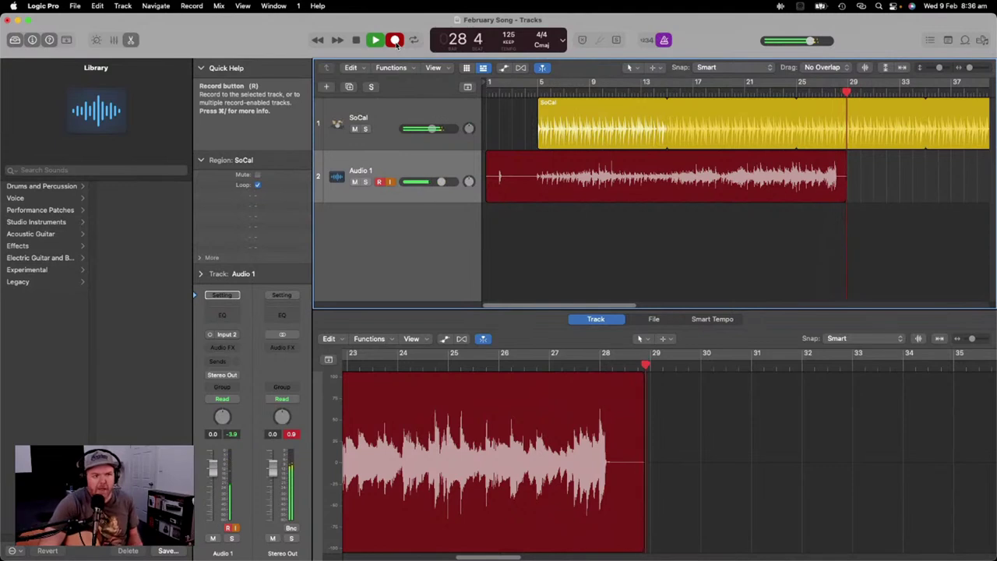
key("space")
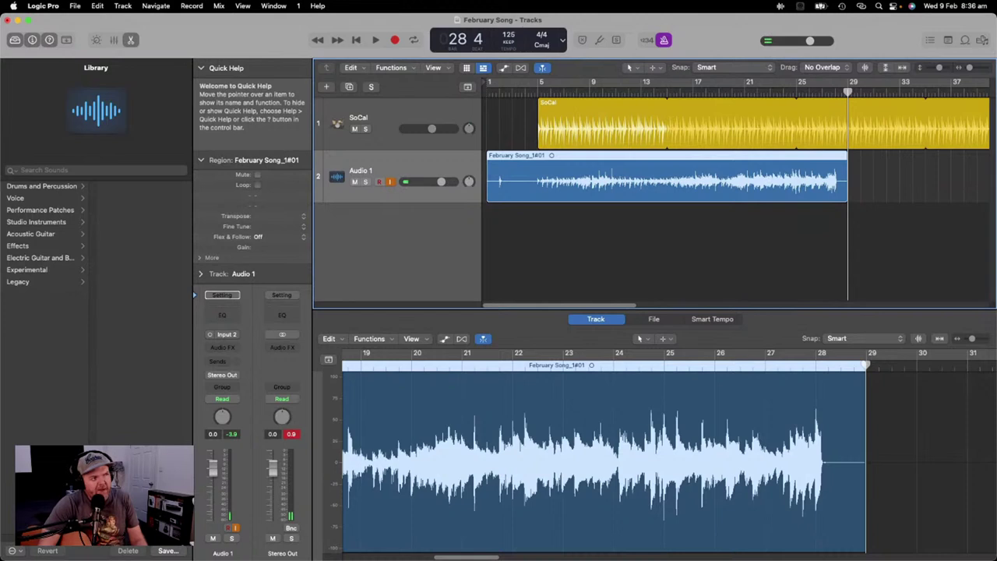
Step: Open the audio device preferences and examine the available I/O buffer sizes
left_click(44, 6)
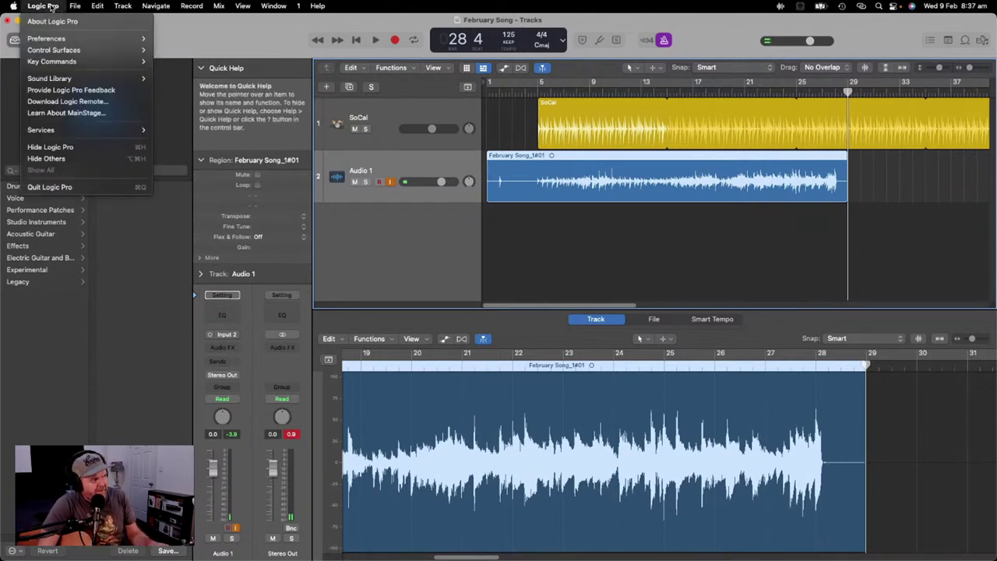
mouse_move(132, 40)
left_click(171, 38)
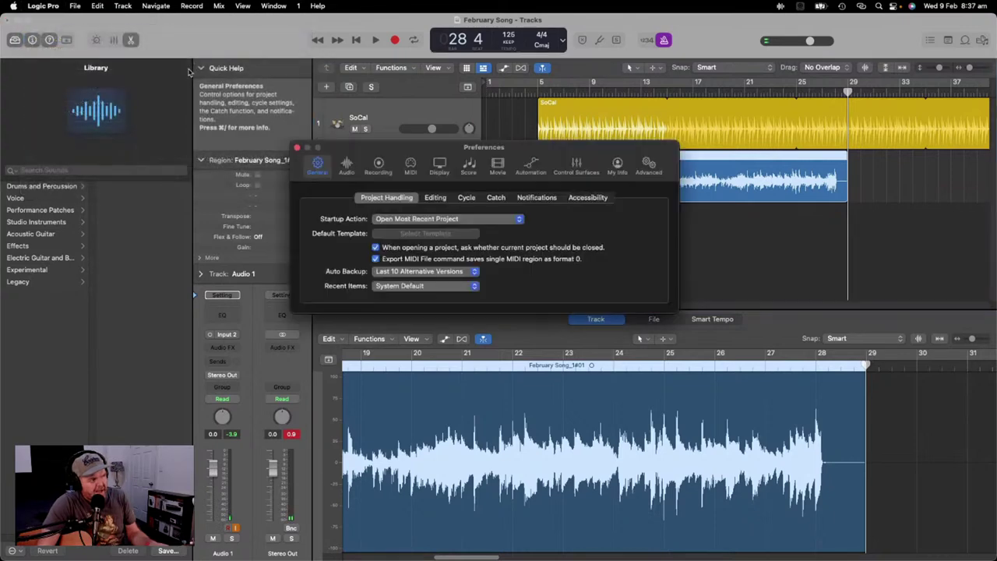
left_click(372, 165)
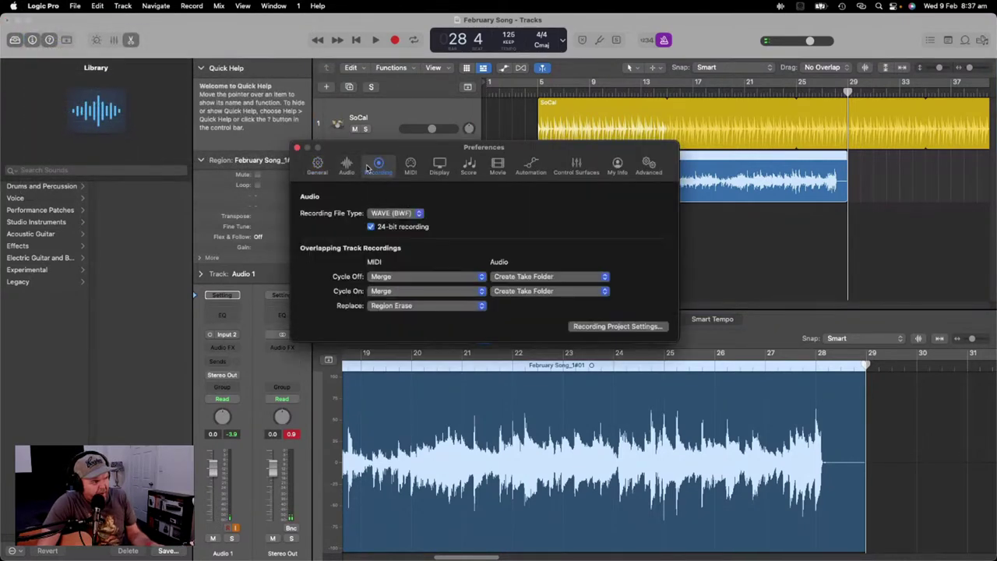
left_click(346, 165)
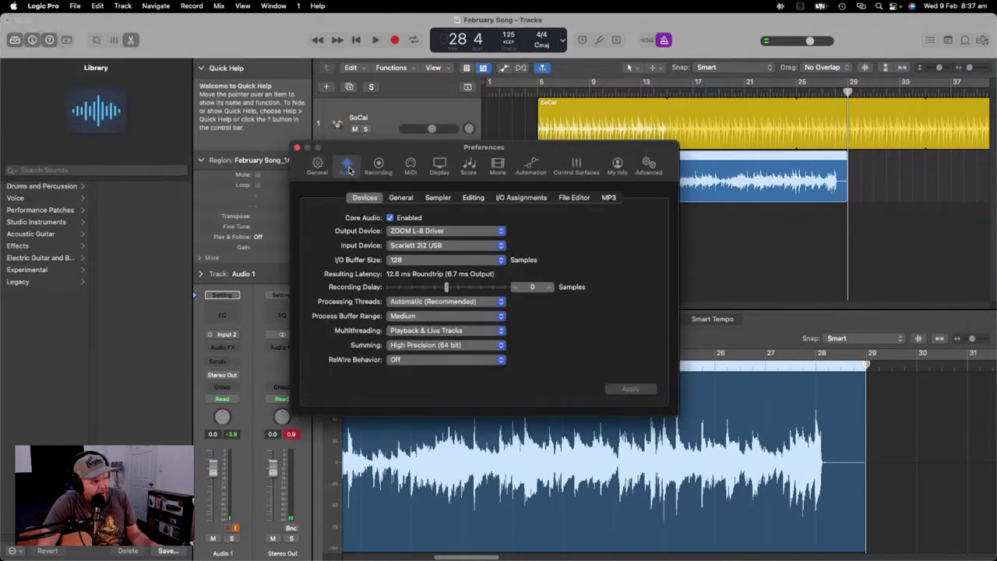
left_click(463, 261)
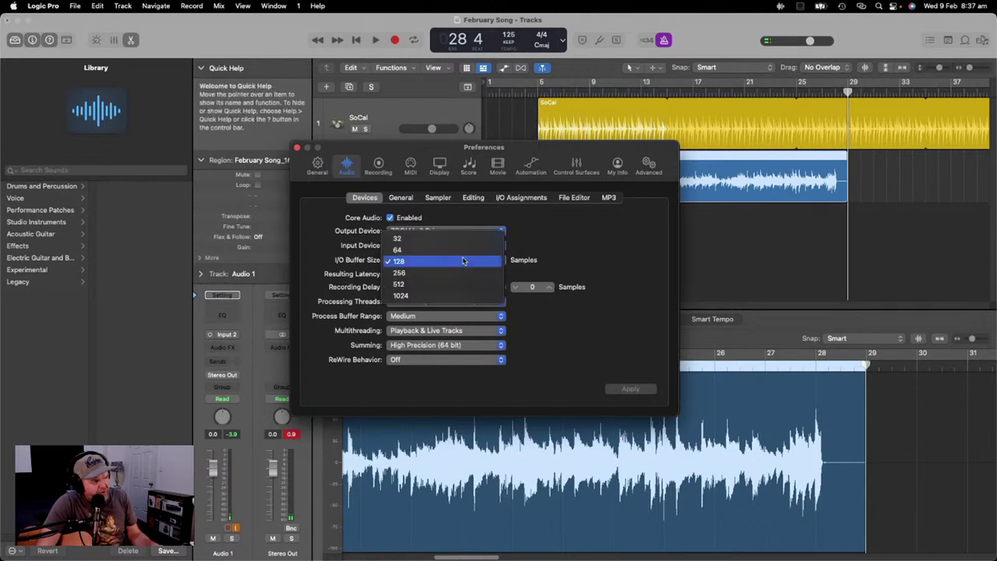
left_click(570, 247)
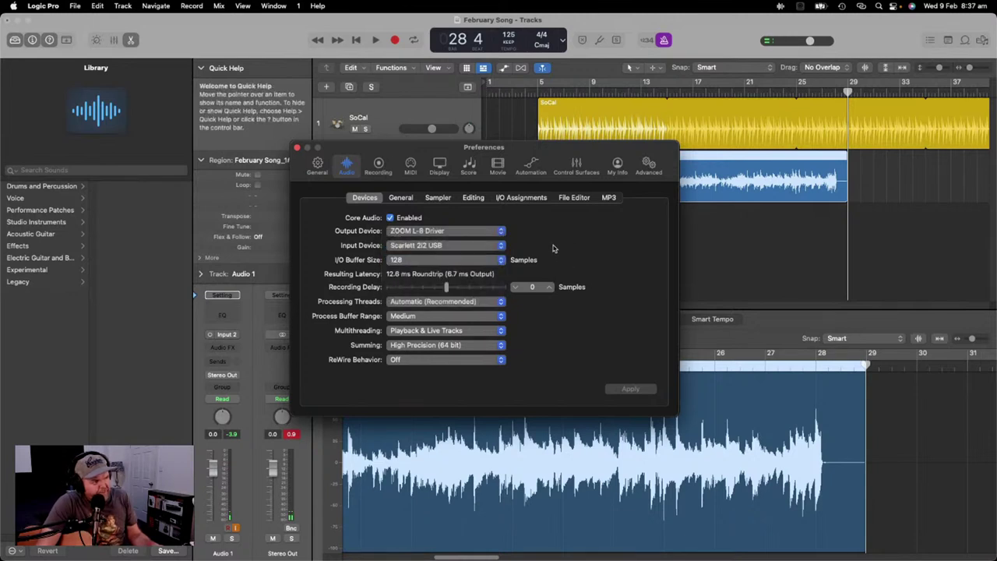
left_click(467, 260)
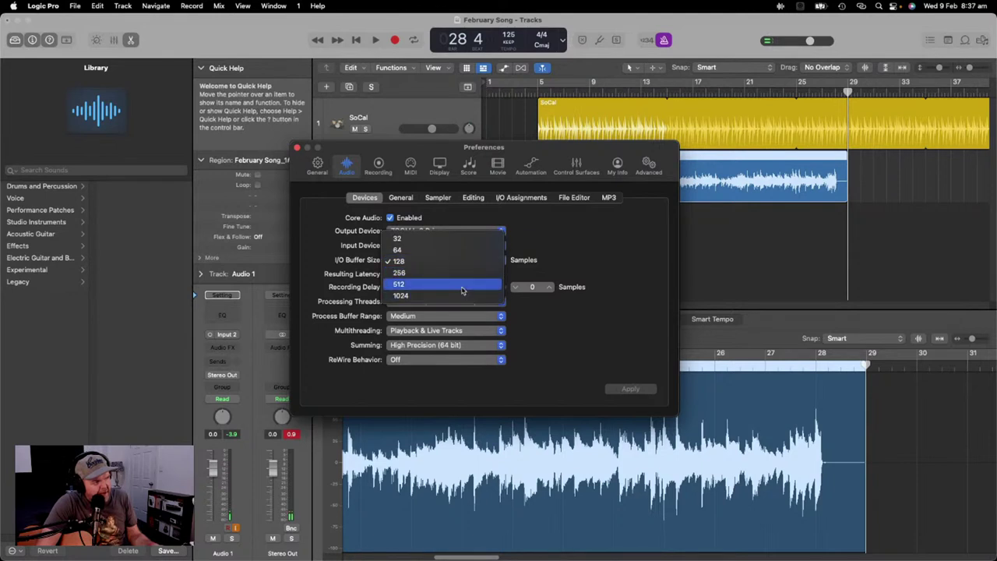
left_click(405, 261)
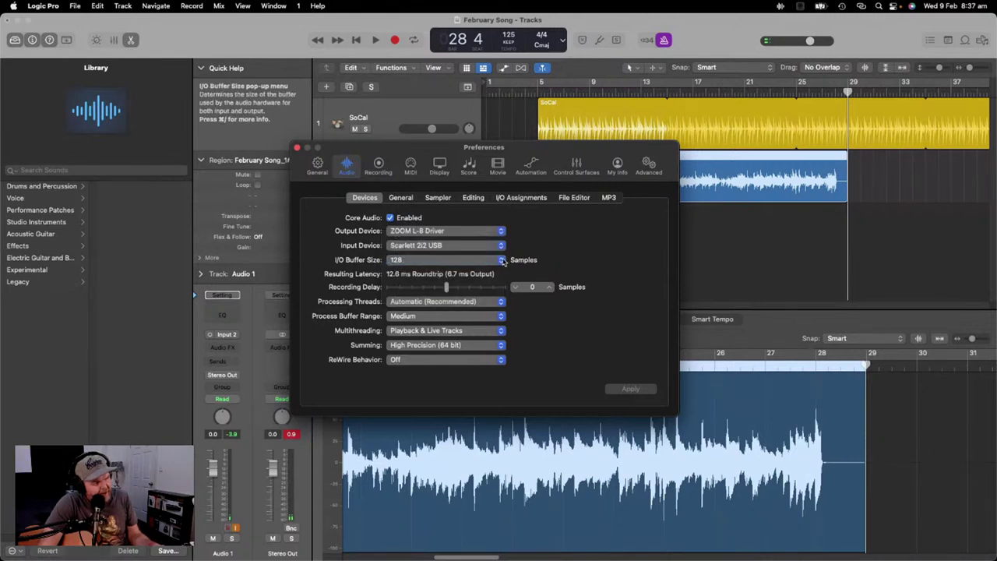
Step: Try an I/O buffer size of 64 samples, return it to 128 samples, apply it and close the preferences
left_click(468, 260)
left_click(472, 250)
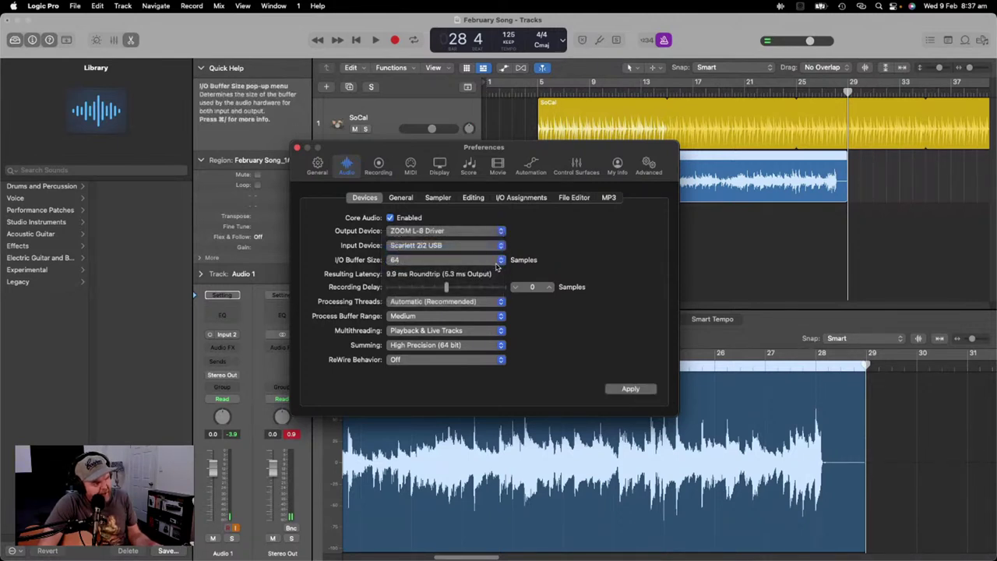
left_click(501, 261)
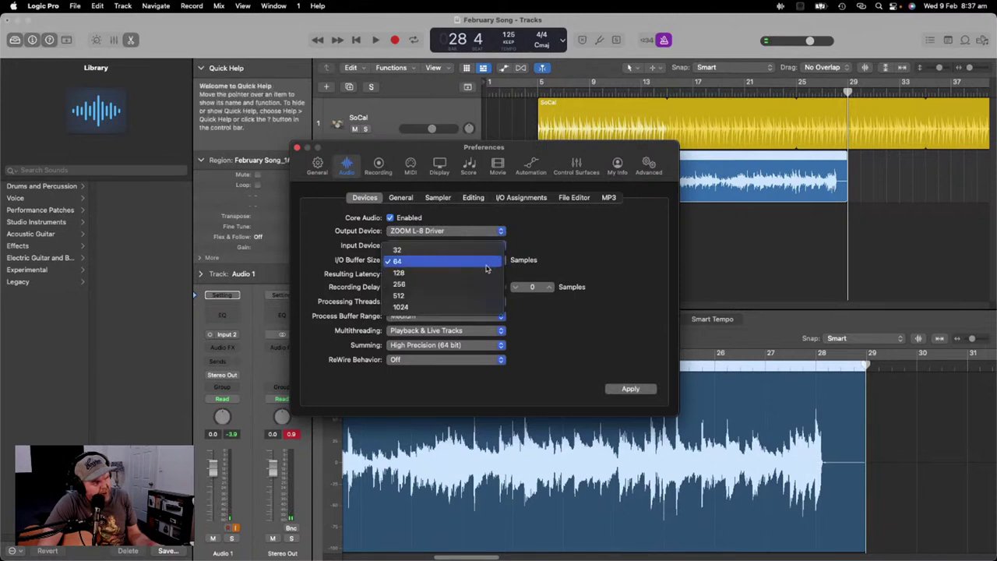
left_click(491, 272)
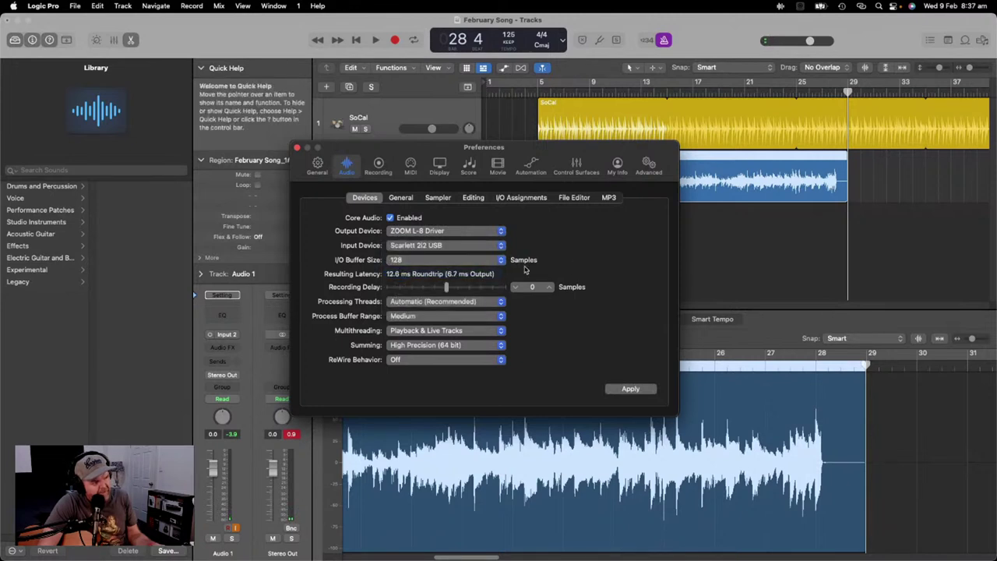
left_click(632, 388)
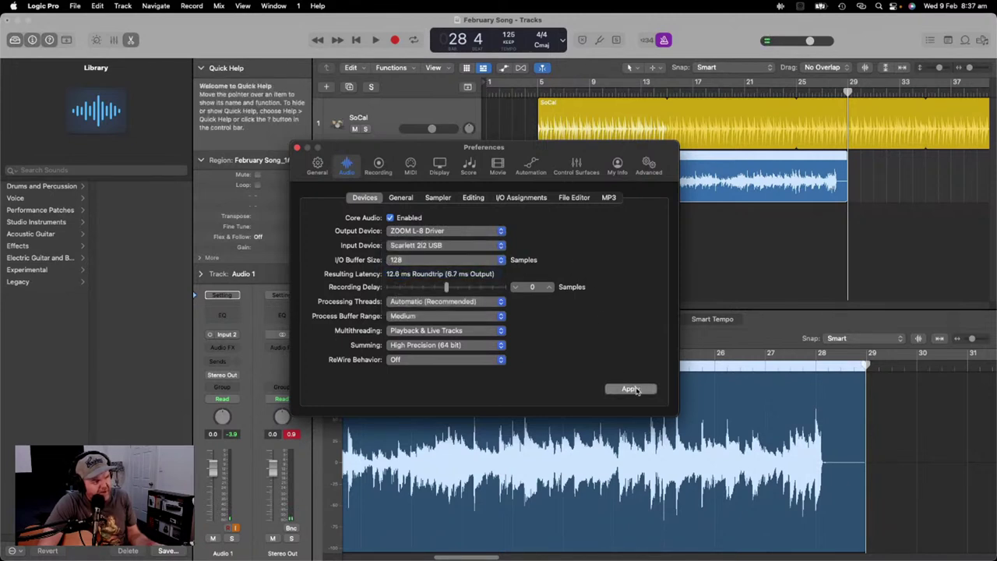
left_click(296, 147)
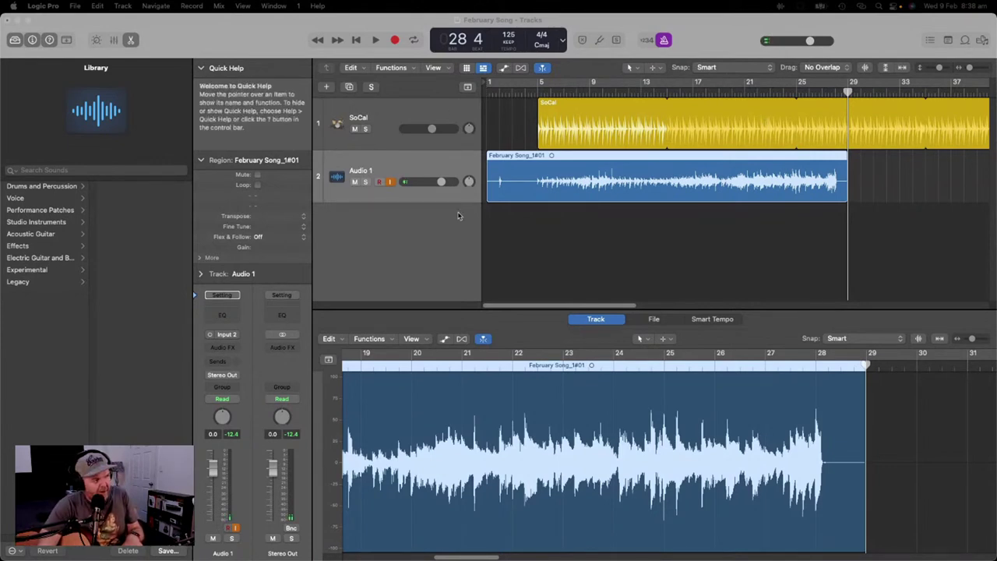
Step: Trim the start of the recorded guitar region to just before bar 5 and play the song back from bar 5
left_click_drag(492, 197, 535, 198)
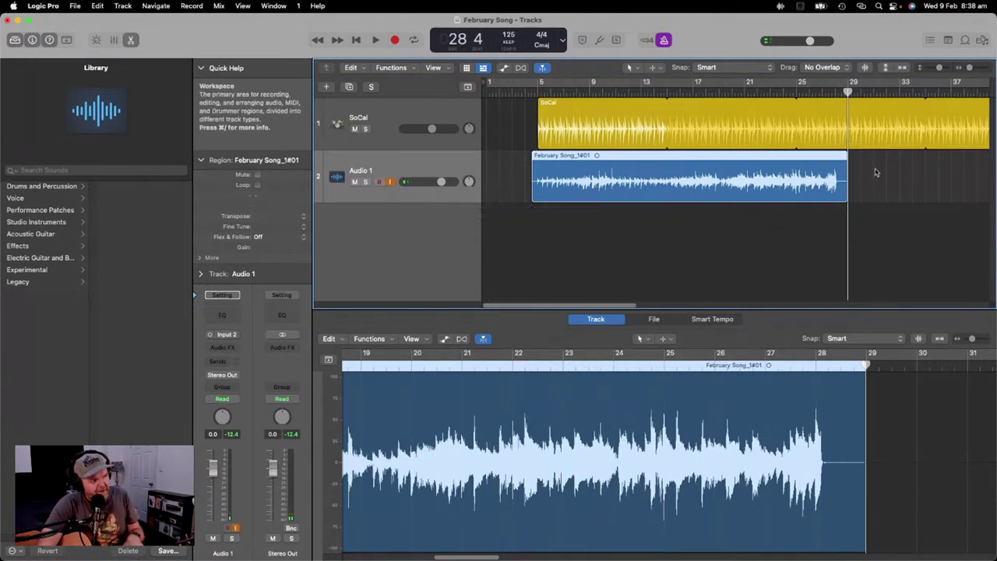
left_click(538, 90)
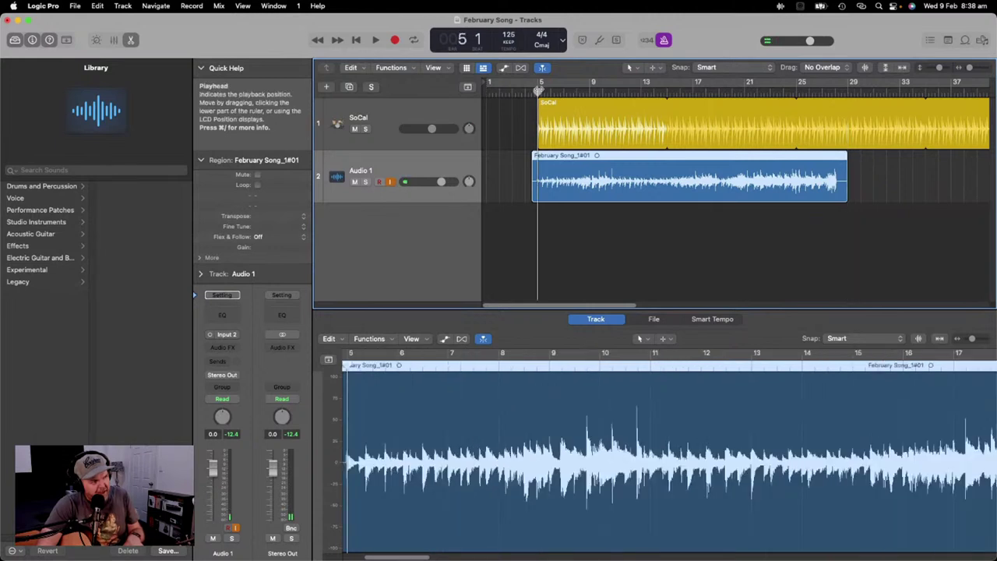
key("space")
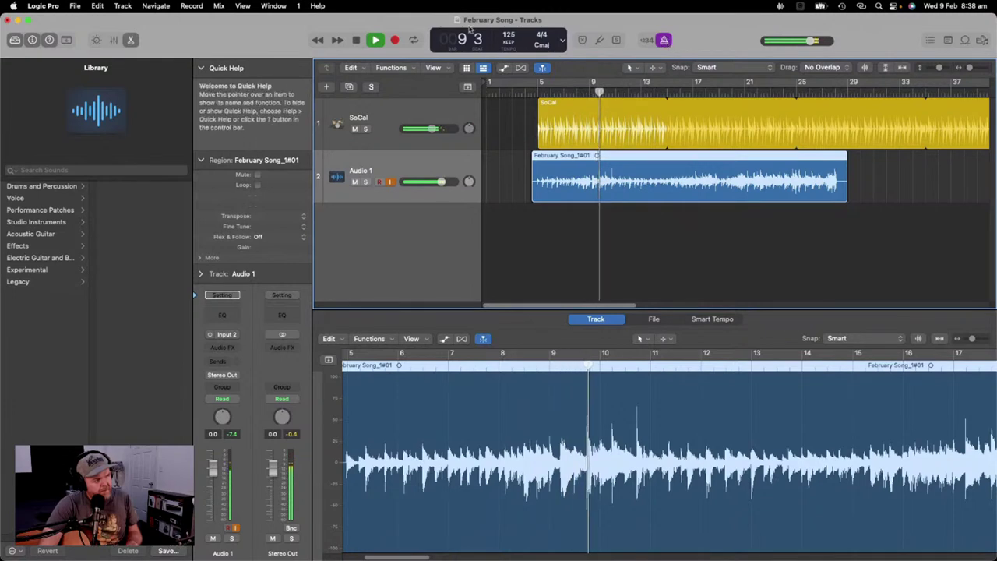
left_click(357, 40)
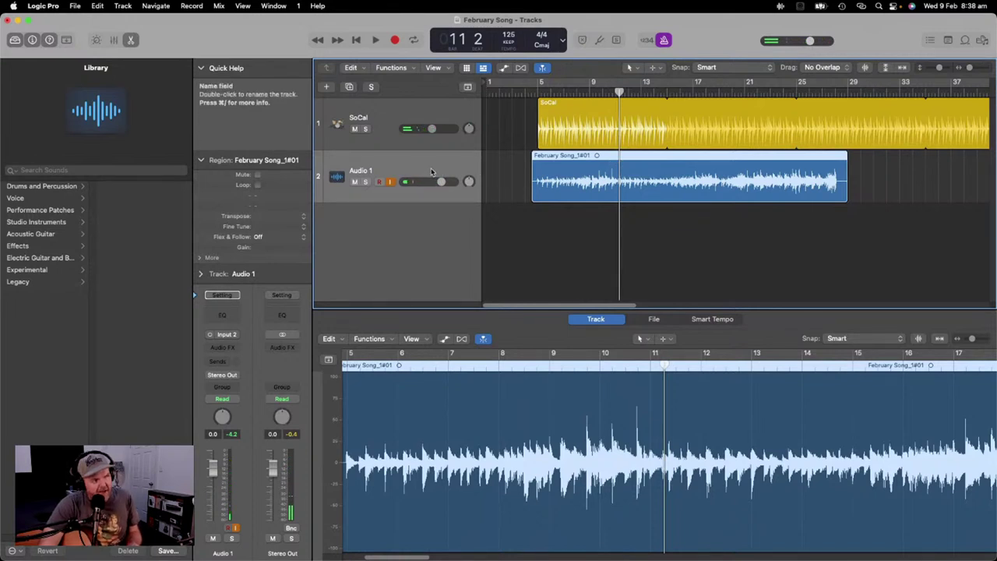
Step: Apply the Natural Stereo acoustic guitar patch from the Library to the recorded audio track
key("Up")
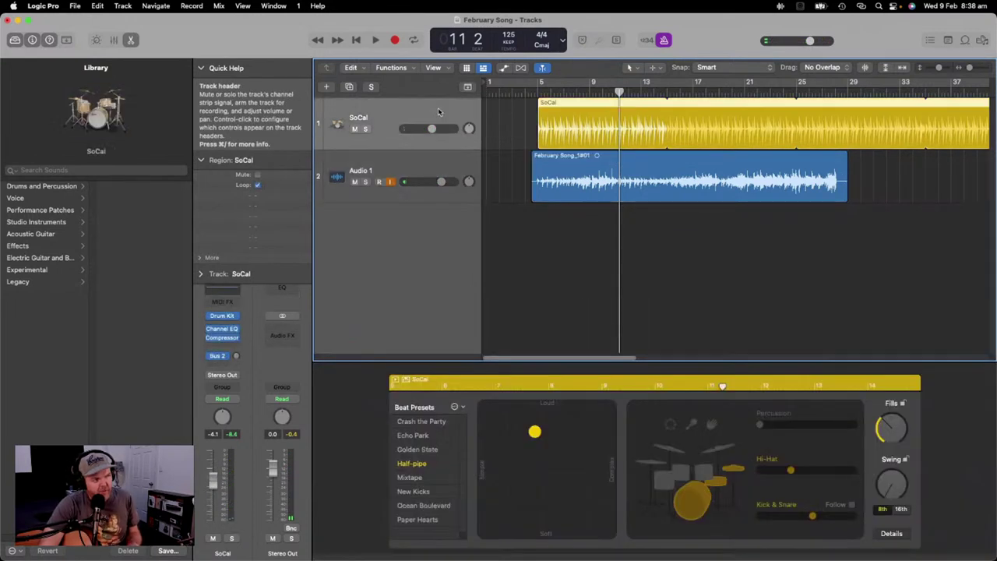
left_click(449, 167)
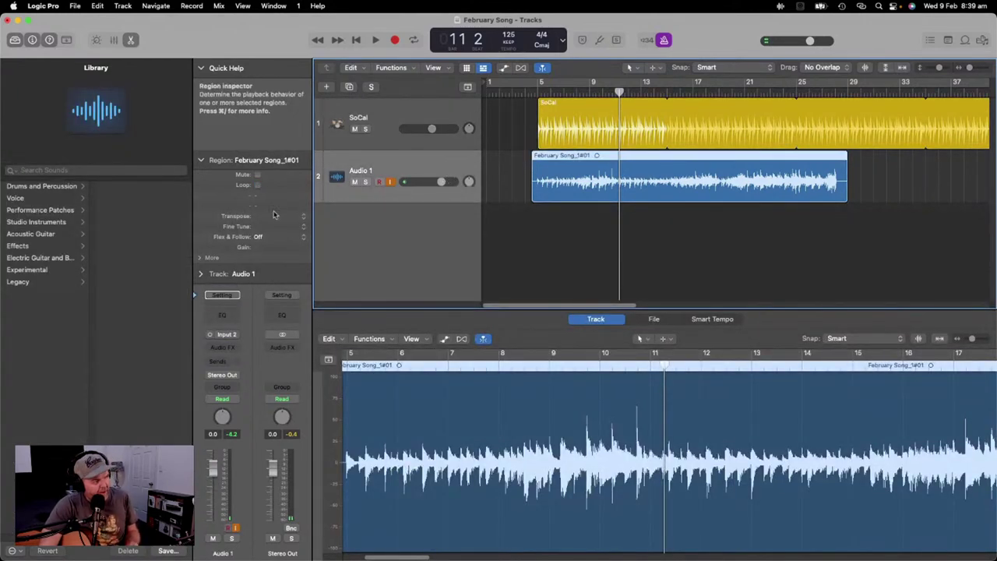
left_click(61, 239)
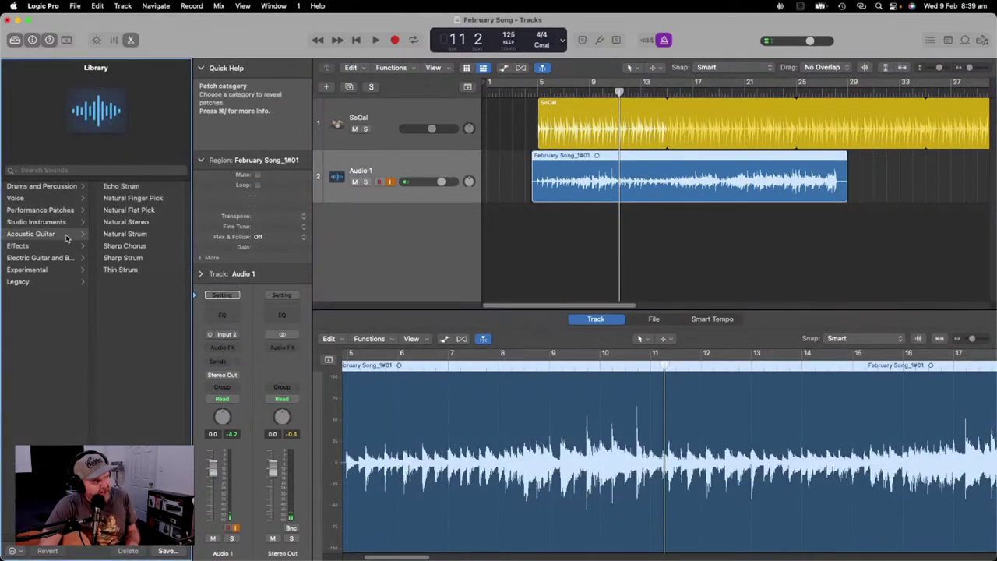
left_click(139, 223)
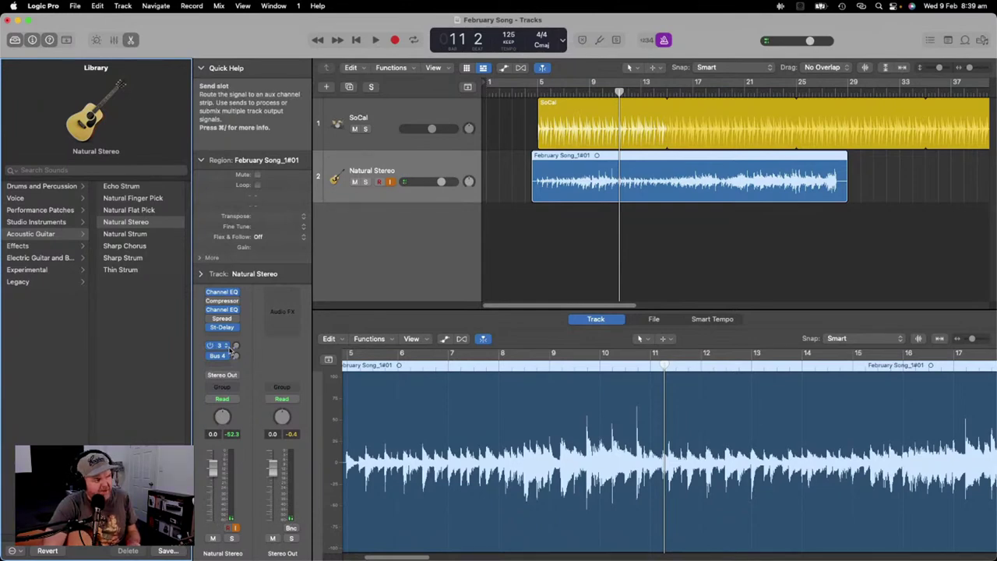
key("i")
key("i")
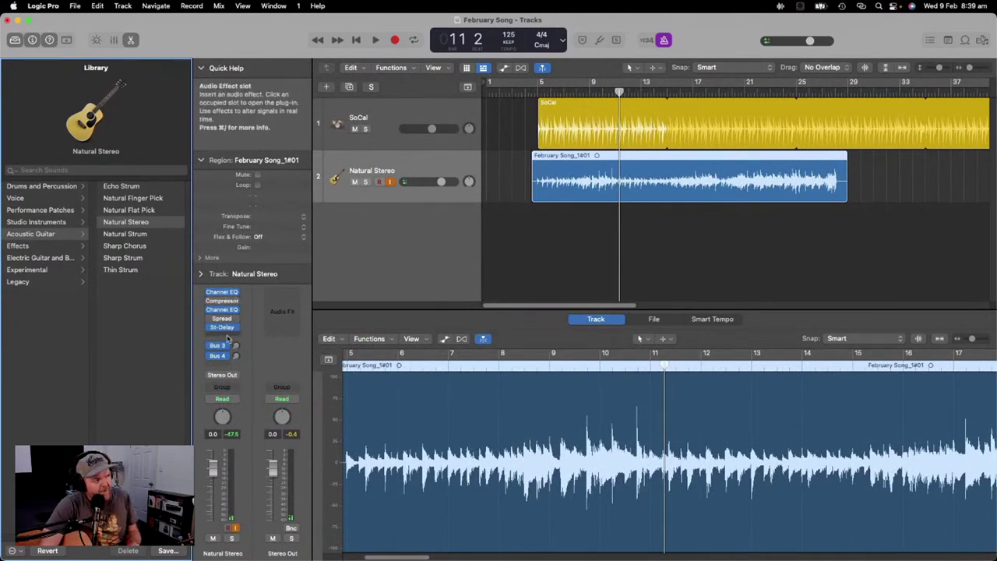
Step: Solo the guitar track and listen to its new sound, replaying it from about bar 15
left_click(365, 182)
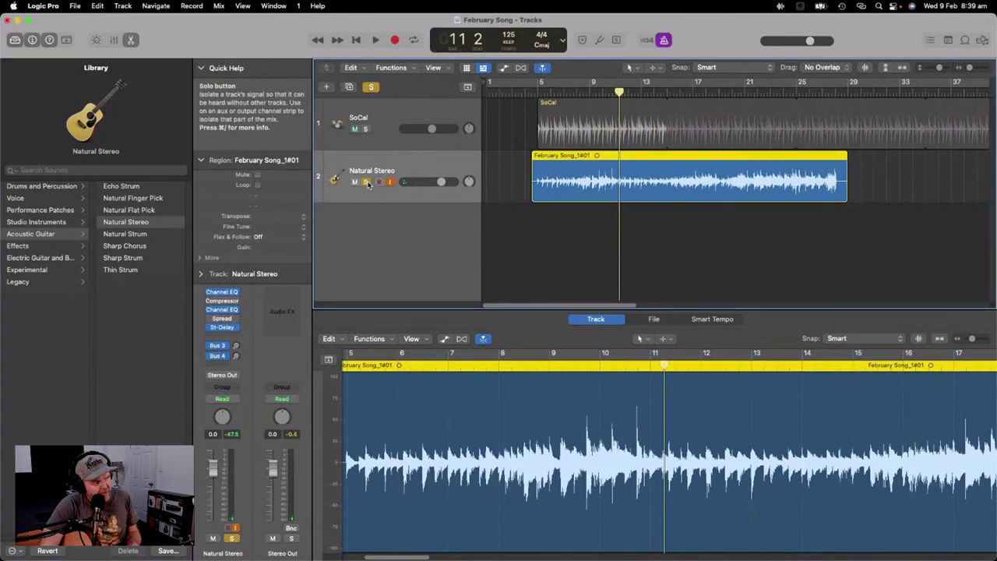
key("space")
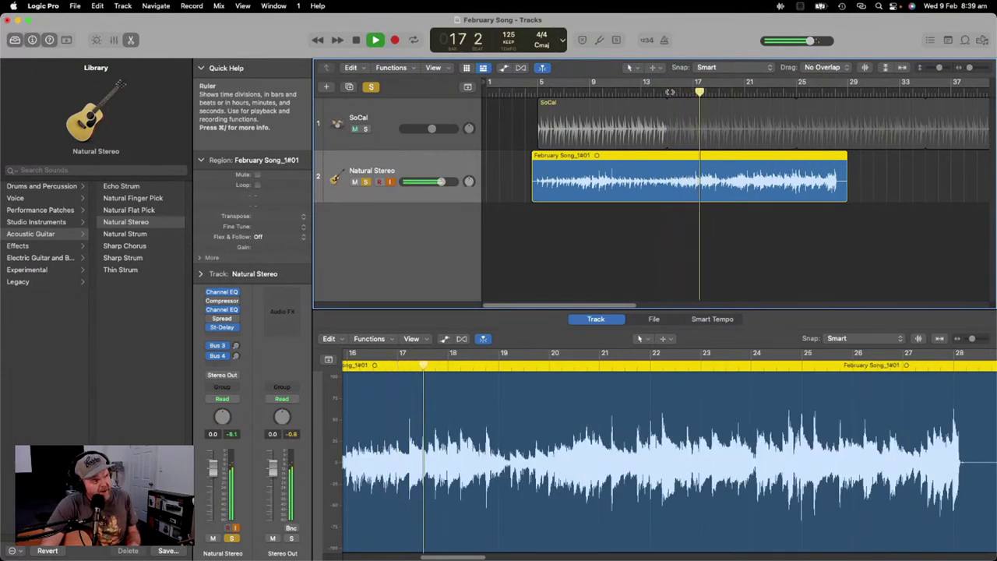
left_click(670, 92)
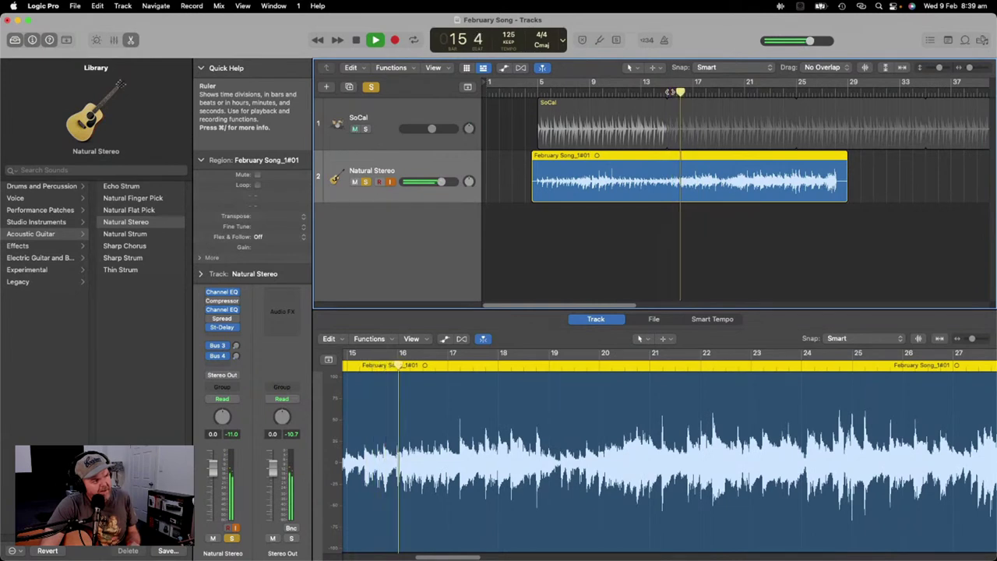
left_click(377, 41)
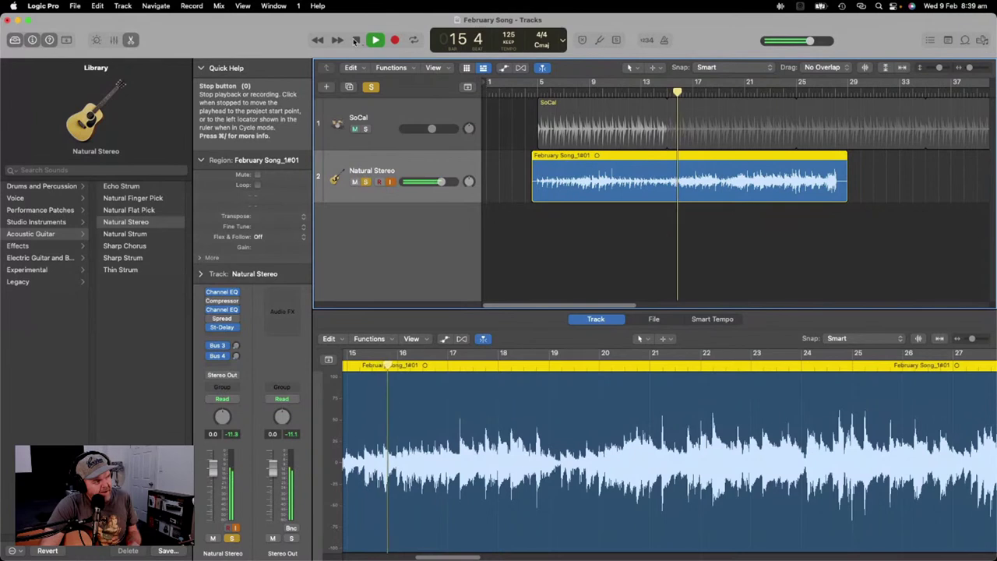
left_click(355, 40)
Step: Move the playhead back to the start of the guitar region and turn off the guitar track's solo
left_click_drag(680, 92, 534, 90)
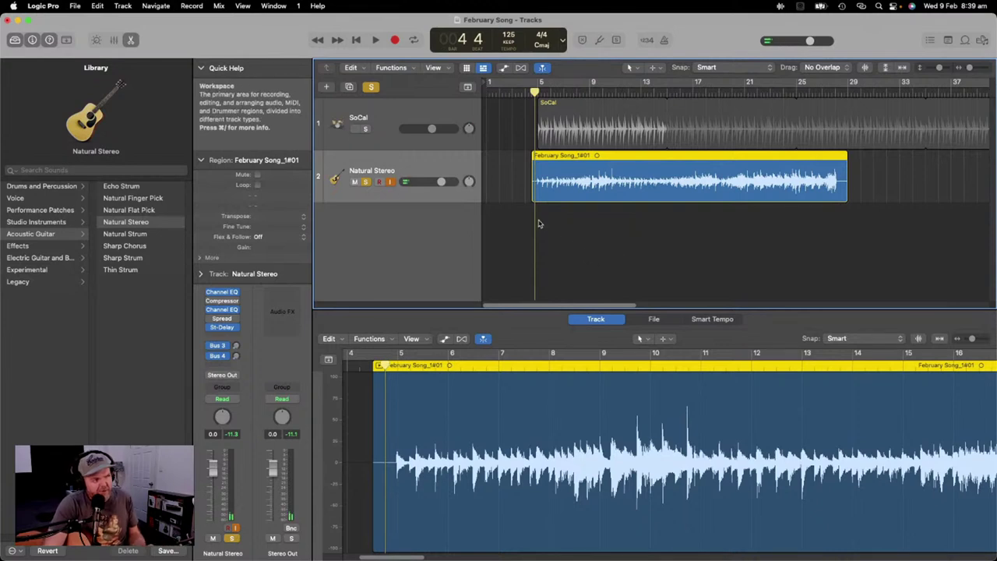
mouse_move(534, 223)
left_mouse_down()
mouse_move(516, 223)
mouse_move(541, 222)
mouse_move(531, 223)
left_mouse_up()
key("Up")
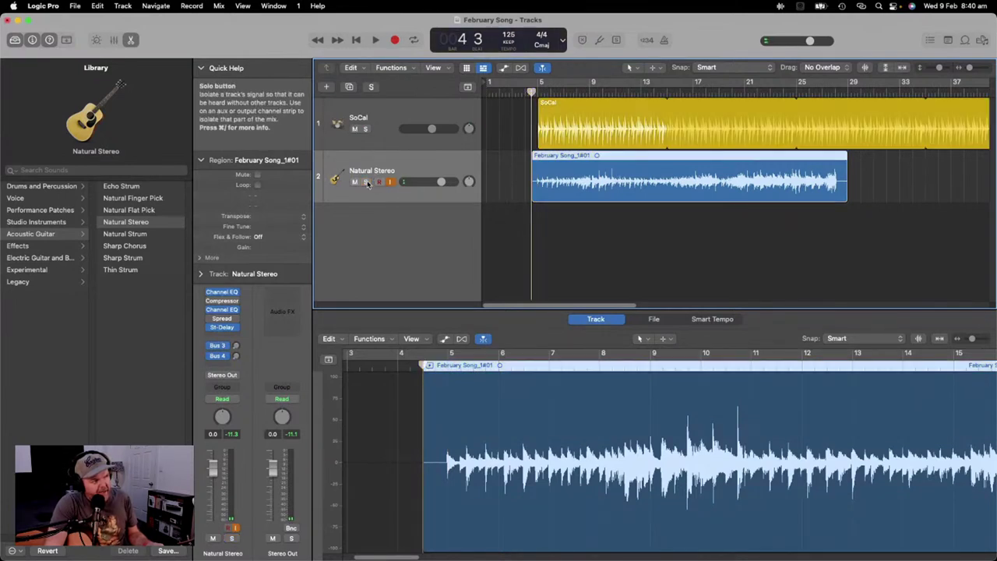
right_click(445, 170)
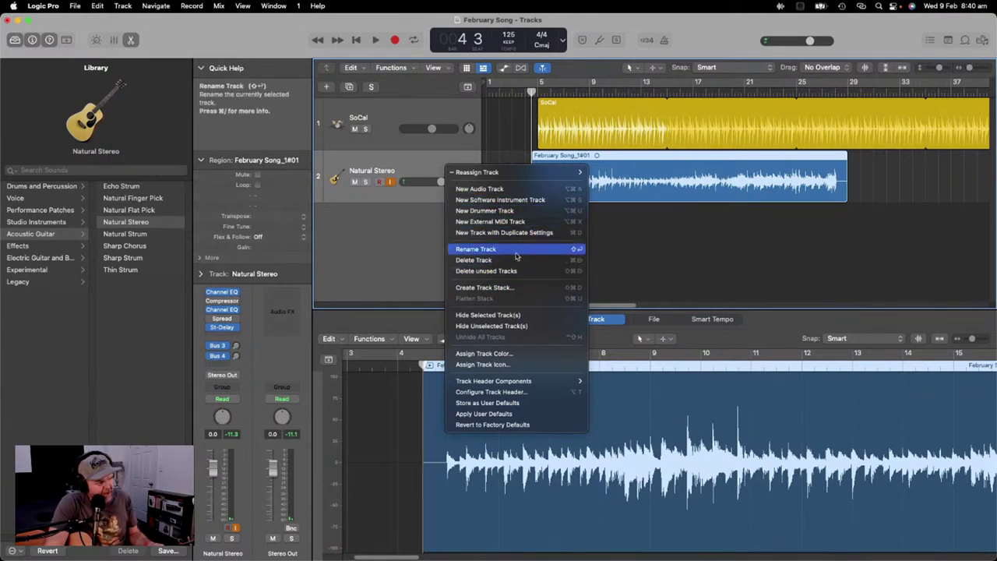
right_click(427, 167)
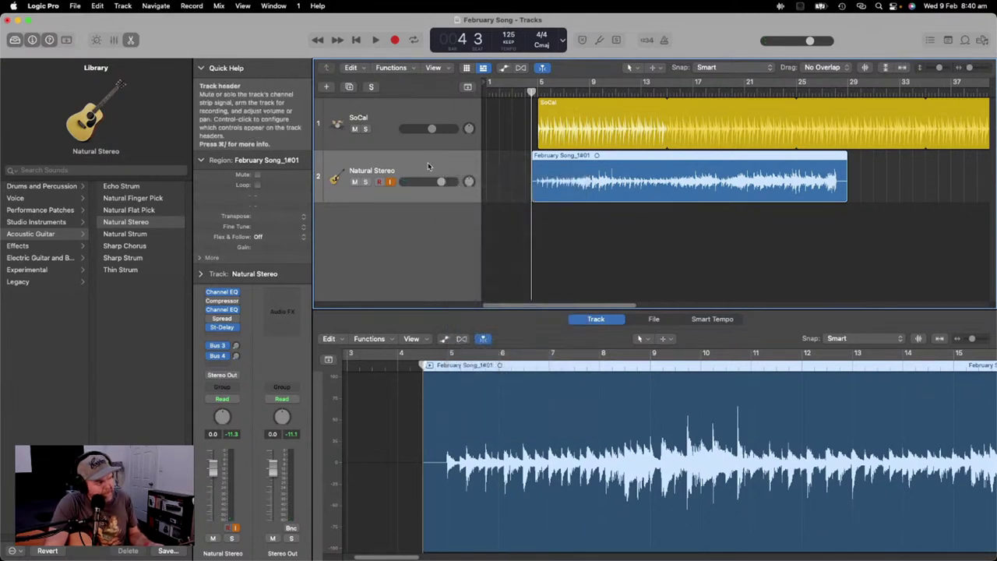
right_click(428, 167)
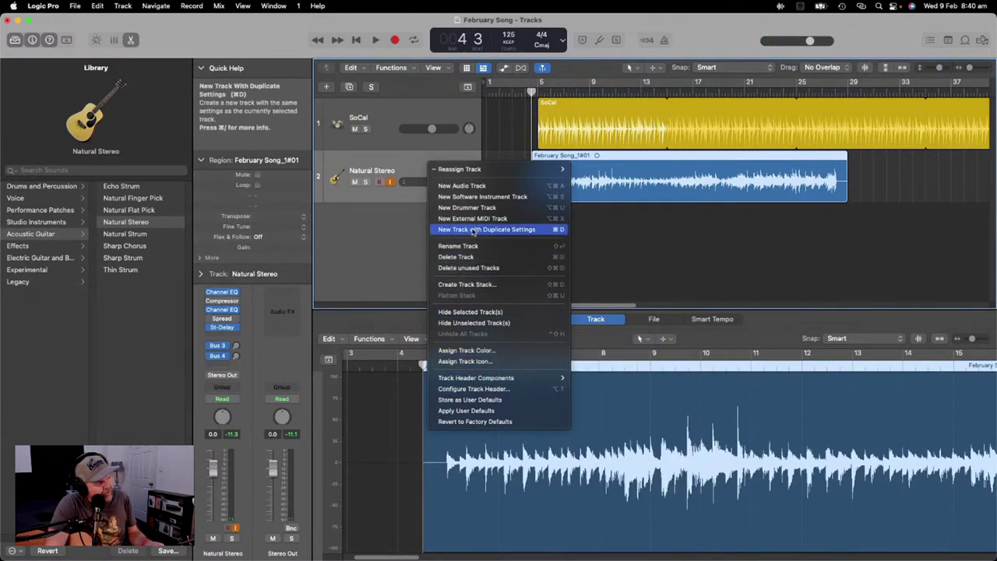
mouse_move(488, 173)
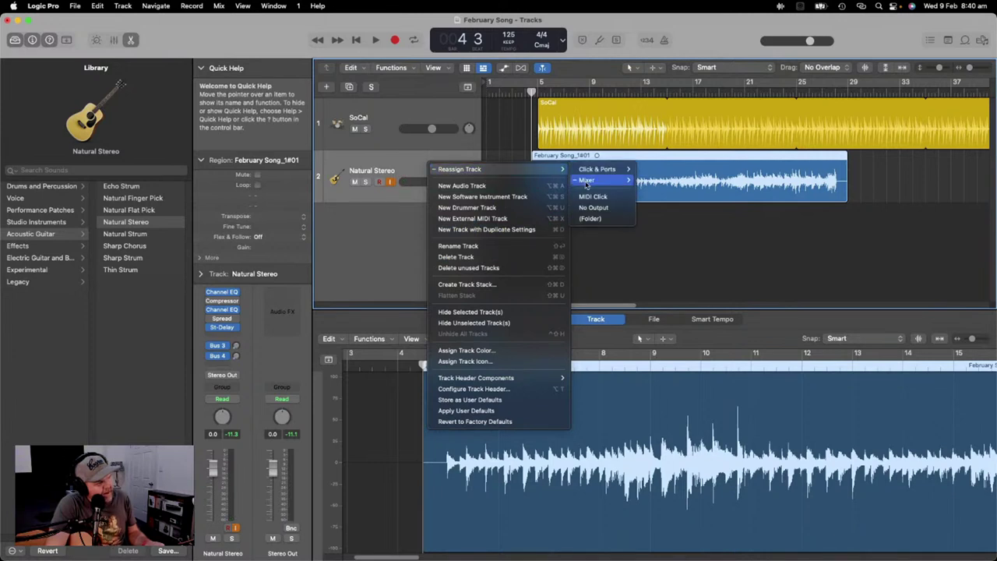
left_click(658, 269)
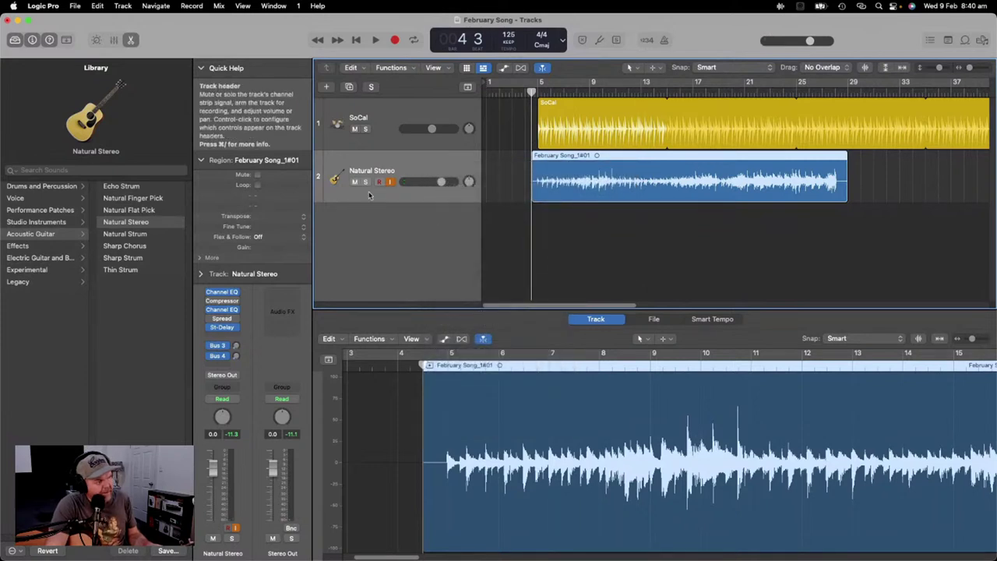
Step: Create a new track with duplicate settings of the Natural Stereo guitar track
right_click(435, 162)
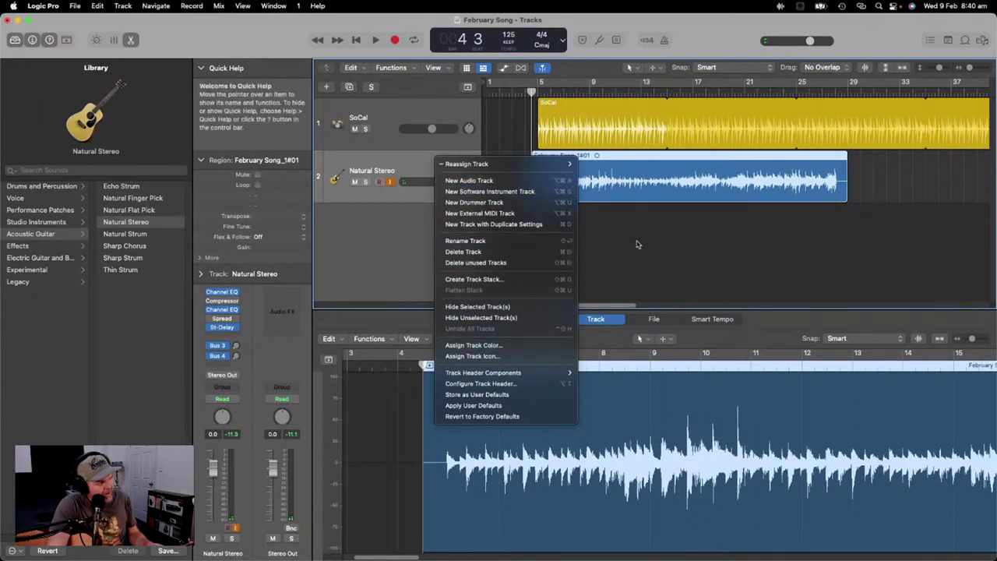
left_click(525, 225)
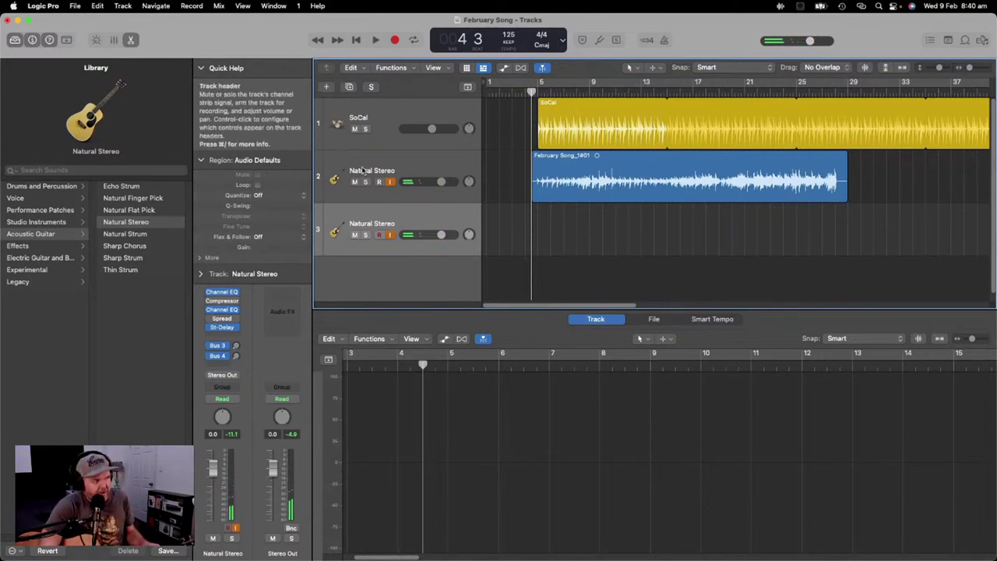
Step: Turn off input monitoring on the first Natural Stereo guitar track and move the playhead back to bar 3
left_click(391, 182)
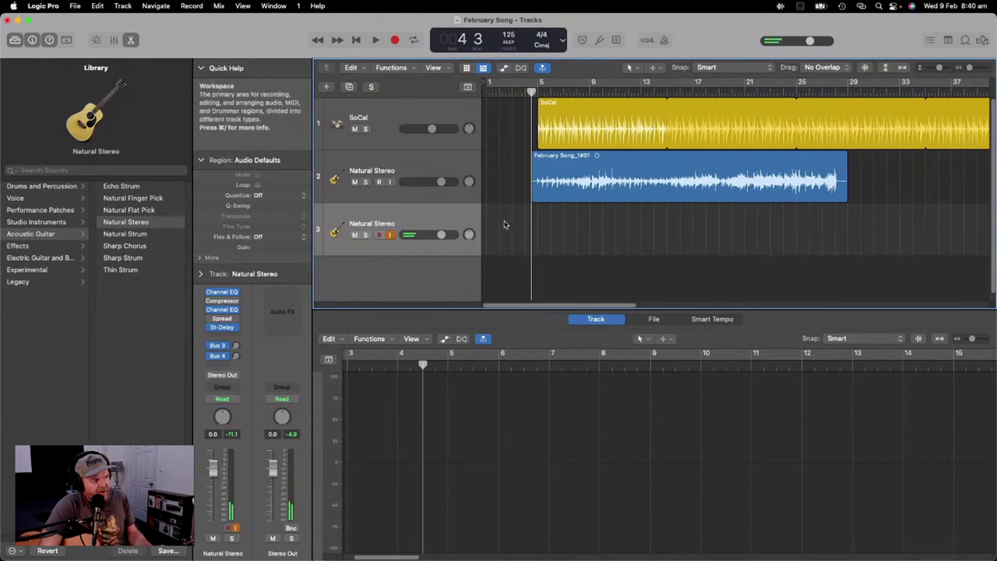
key("comma")
key("comma")
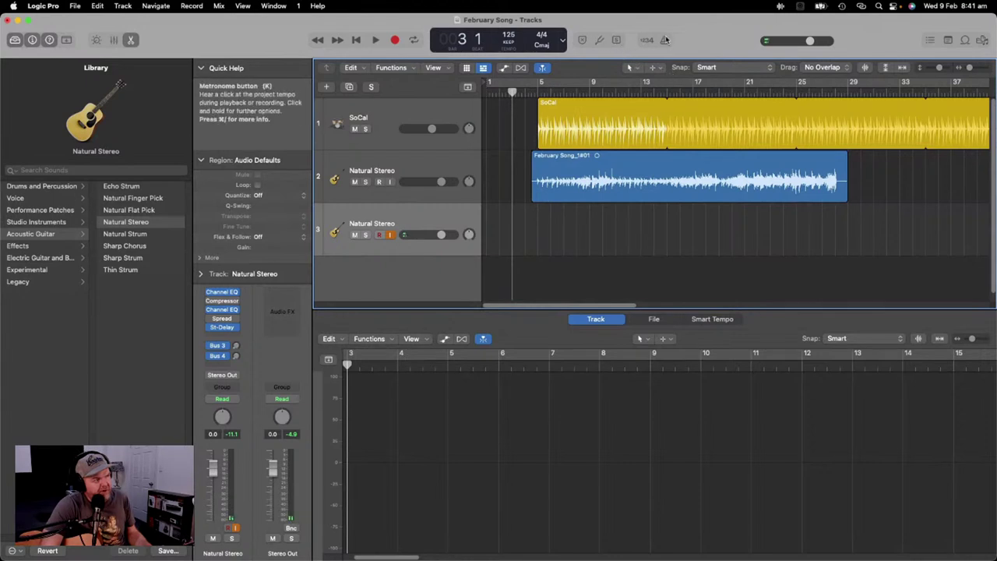
Step: Turn on the metronome and record a second guitar take on the duplicate track from bar 3 to about bar 25
left_click(664, 40)
left_click(396, 41)
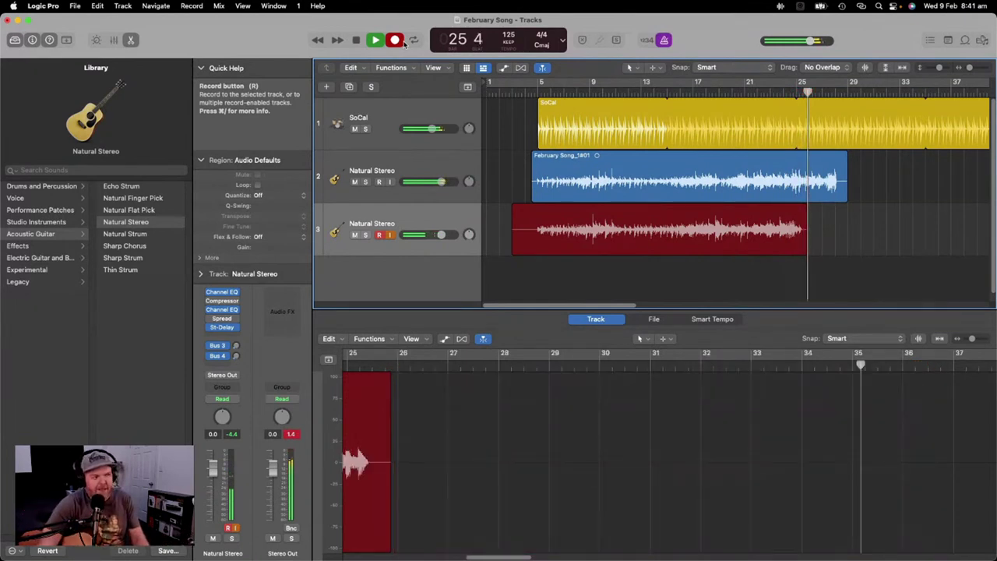
key("space")
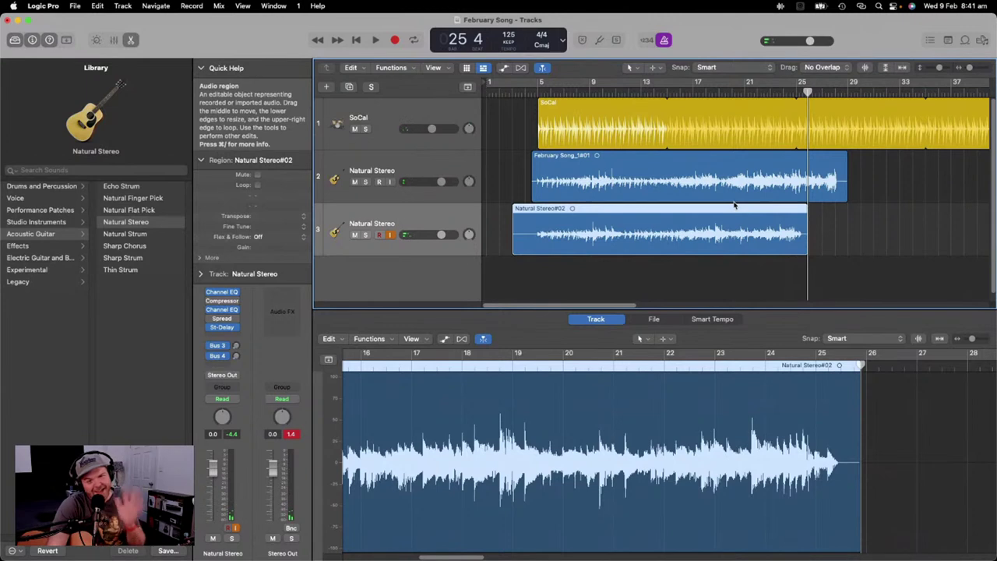
Step: Mute the second guitar track, then select the first guitar track and place the playhead at bar 5
left_click(806, 211)
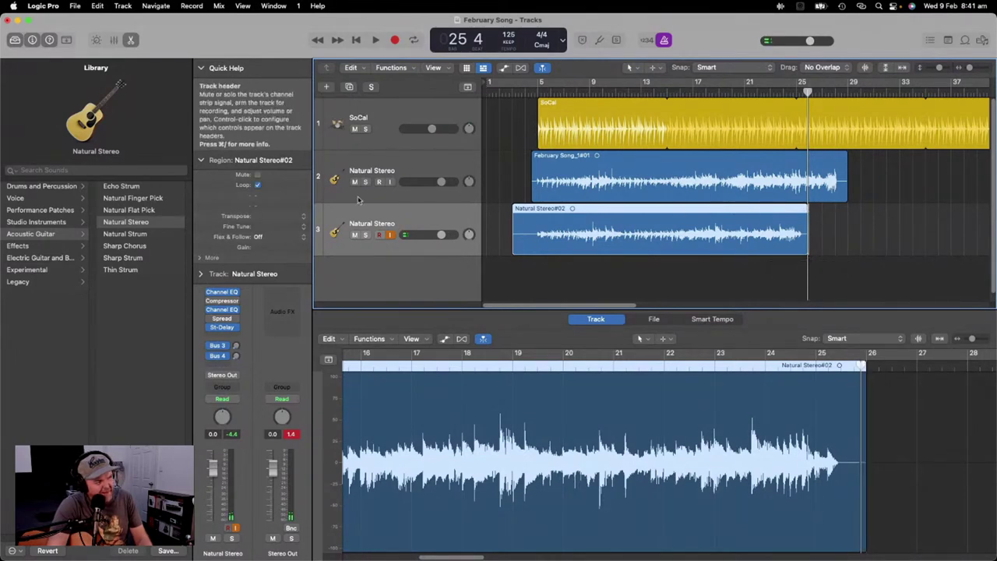
key("ctrl+m")
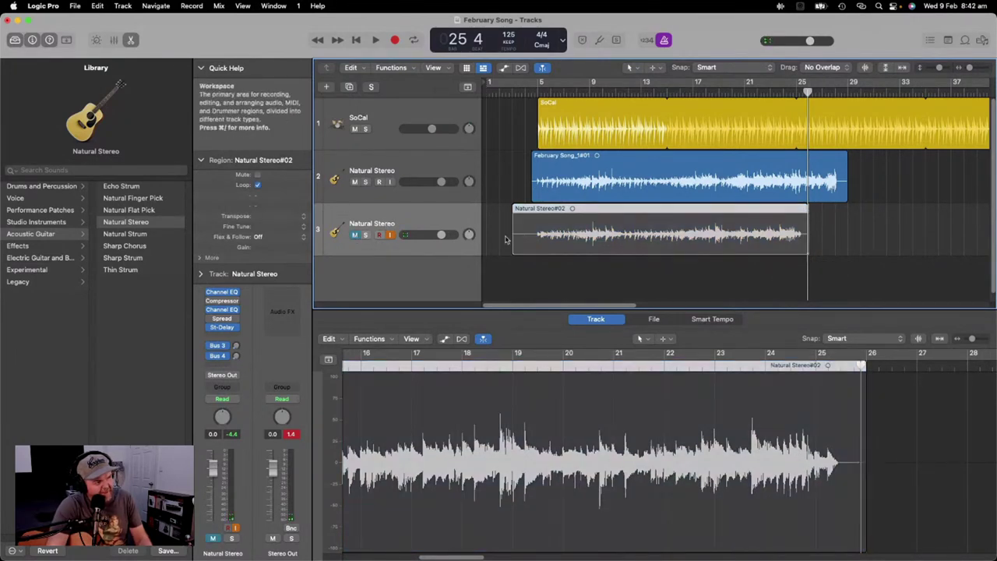
left_click(451, 160)
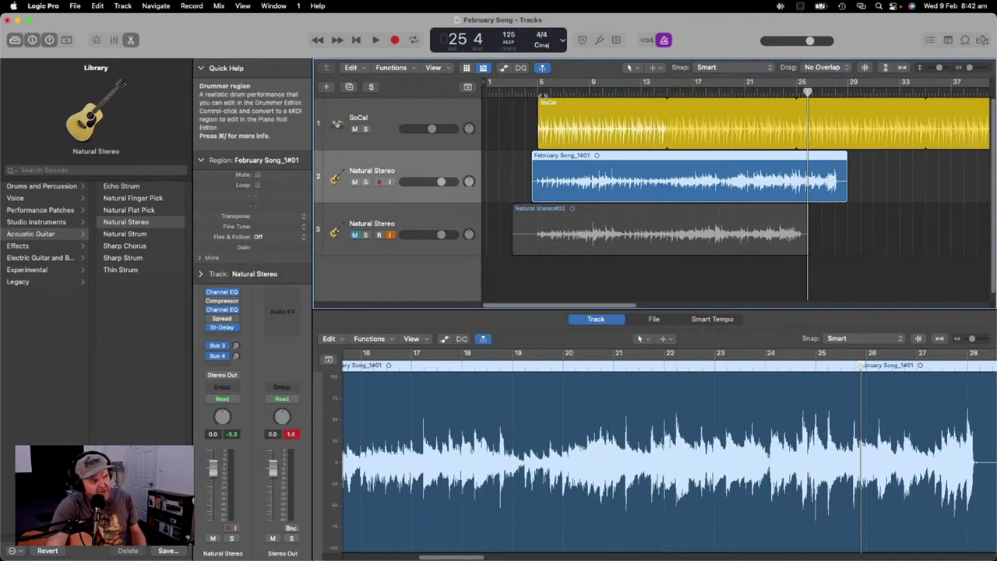
left_click(537, 87)
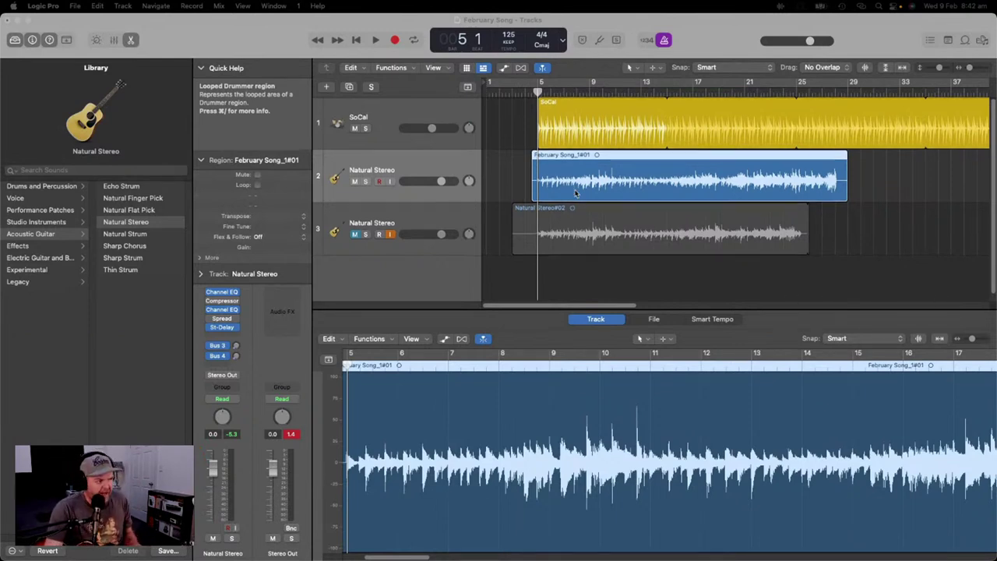
Step: Delete the muted second Natural Stereo track together with its recorded region
scroll(556, 251, "down", 1)
left_click(446, 209)
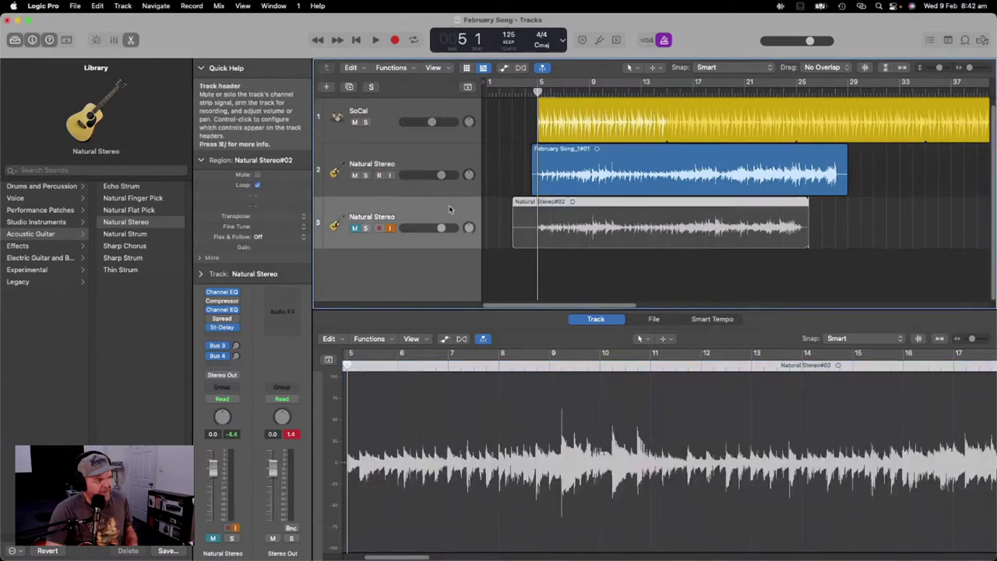
right_click(449, 204)
left_click(478, 300)
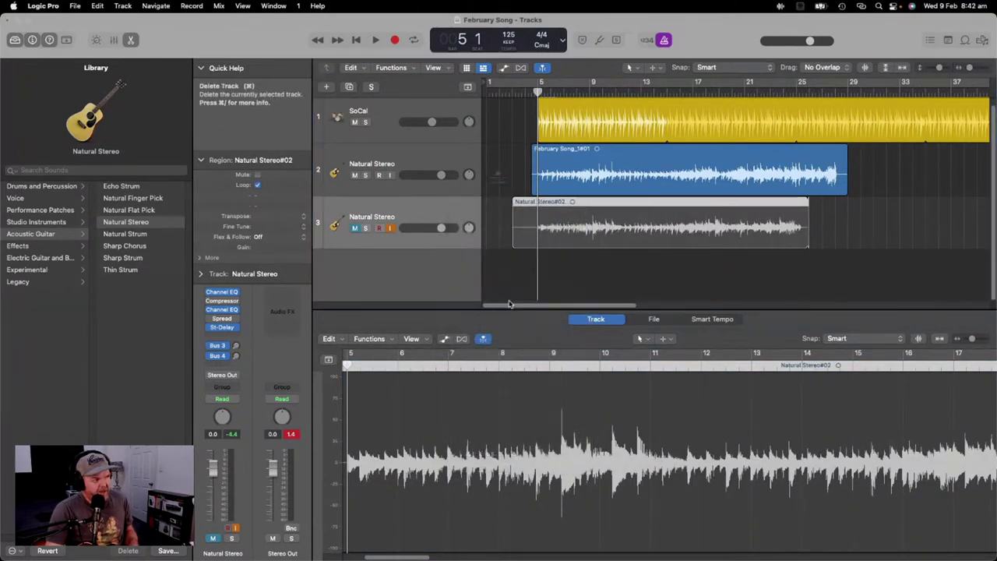
left_click(529, 214)
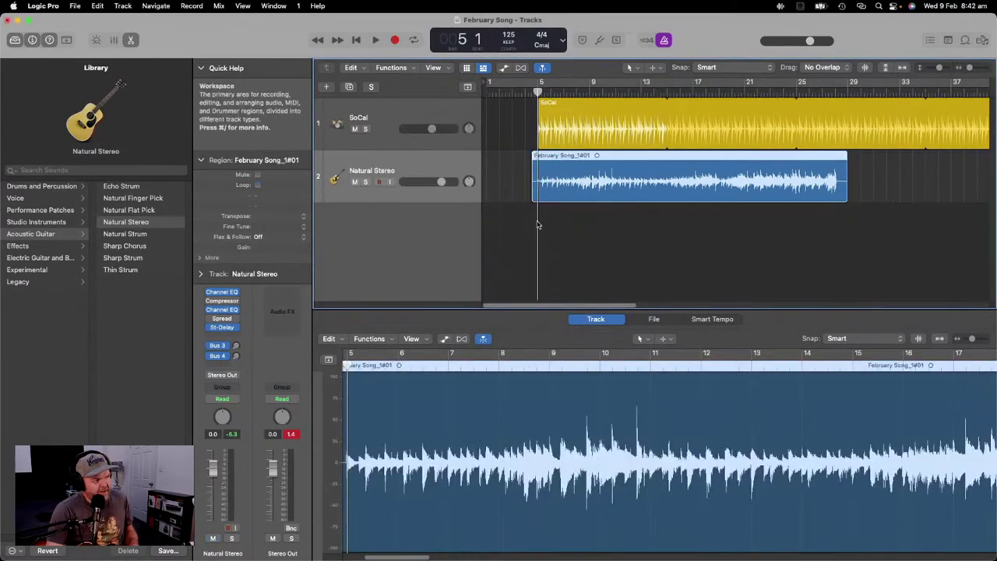
right_click(414, 238)
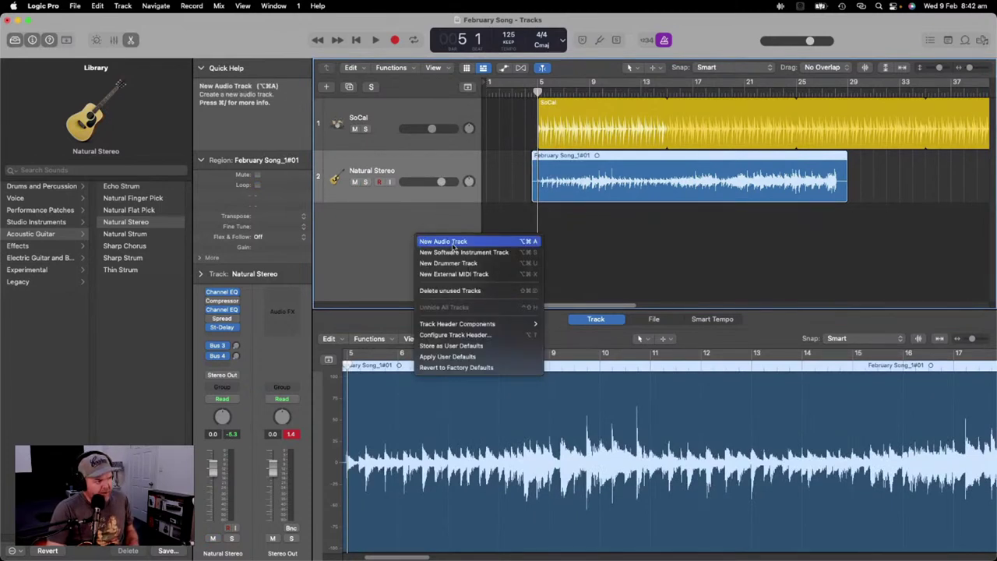
left_click(582, 245)
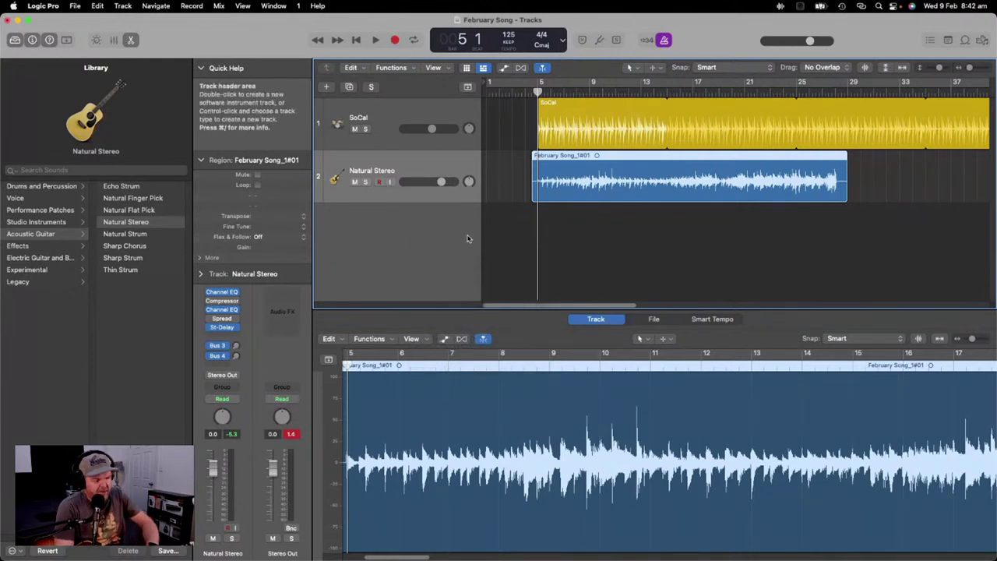
key("super+a")
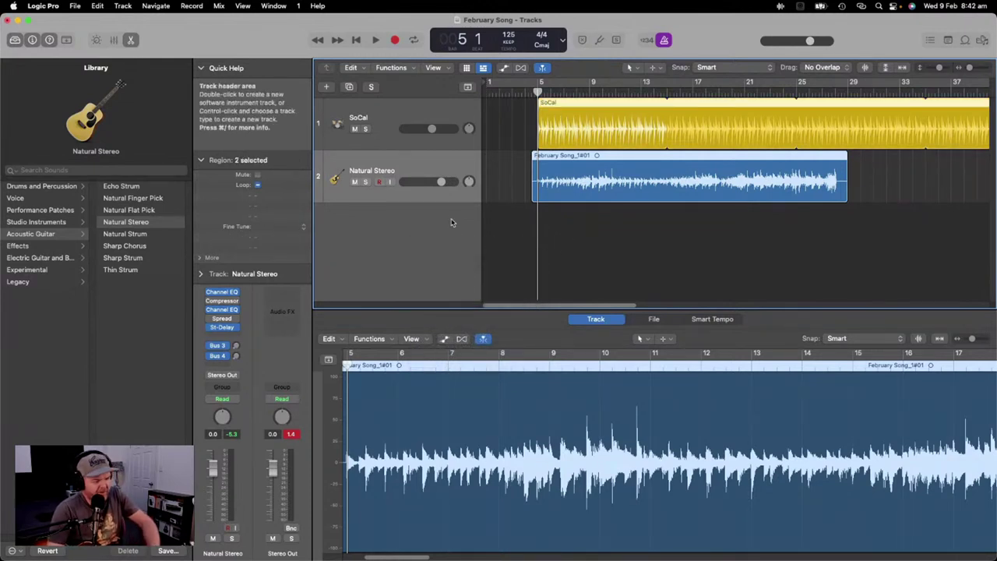
key("g")
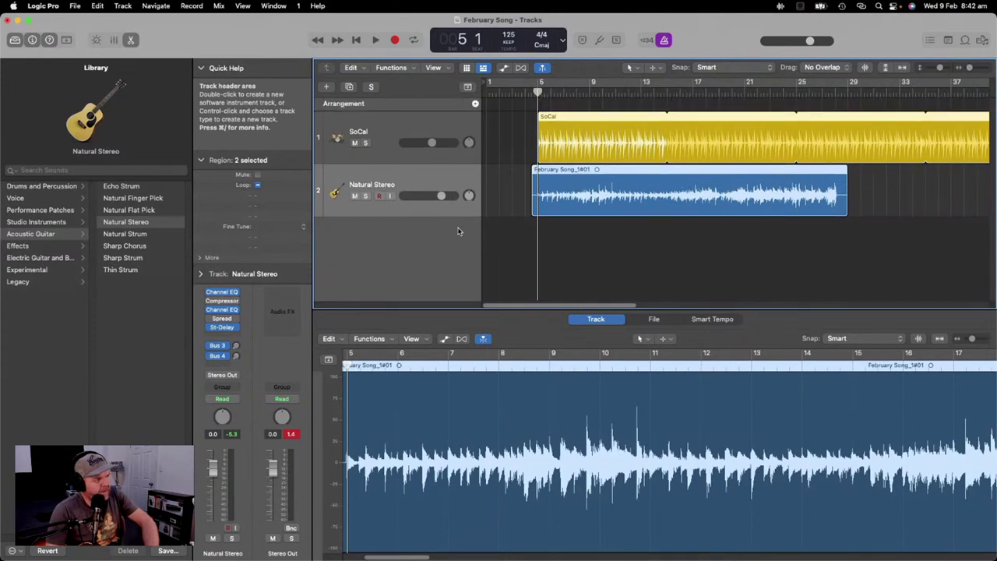
key("g")
right_click(455, 227)
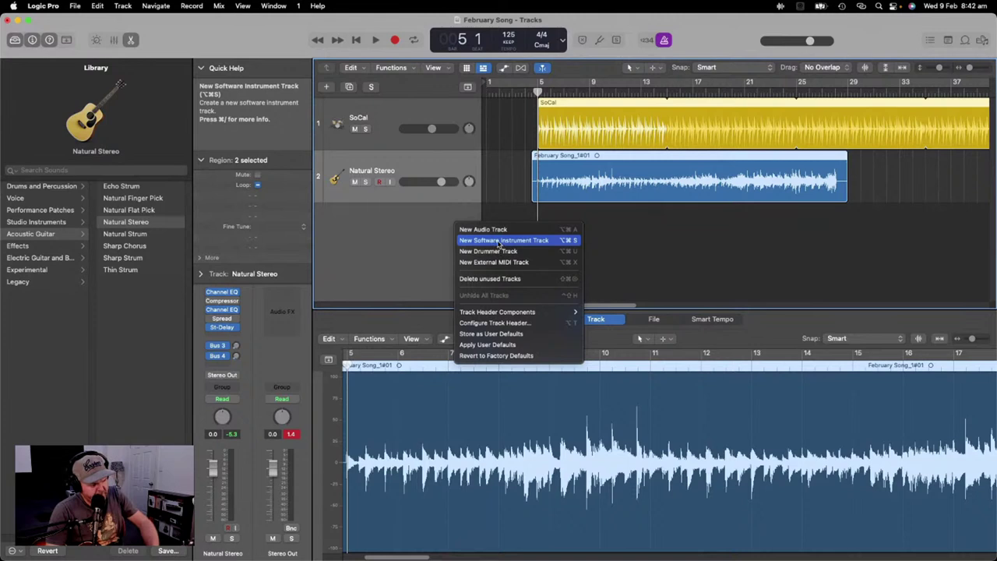
left_click(632, 236)
Step: Create a new audio track and apply the Pop Sparkler patch from the Crunch Guitar category to it
key("alt+super+a")
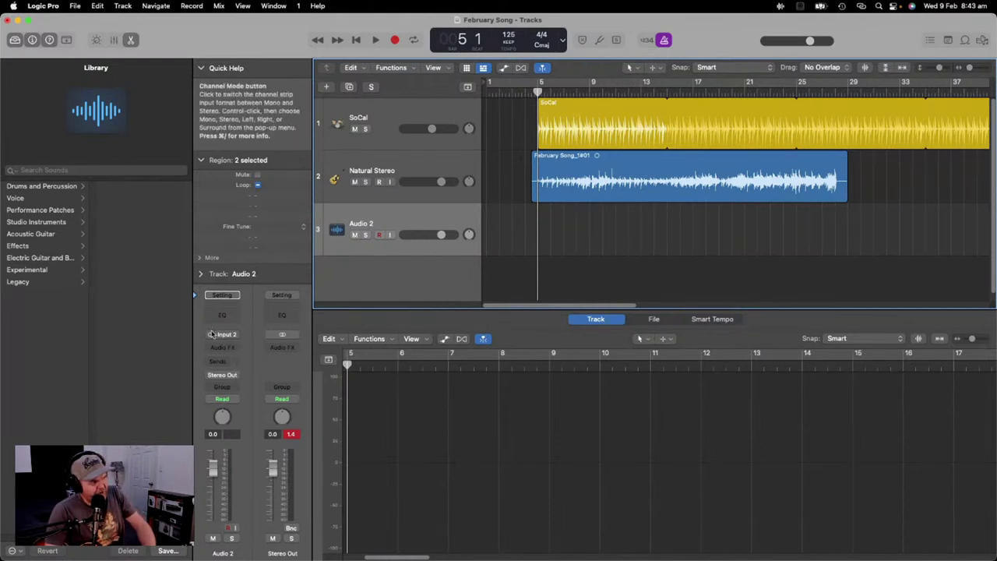
left_click(39, 259)
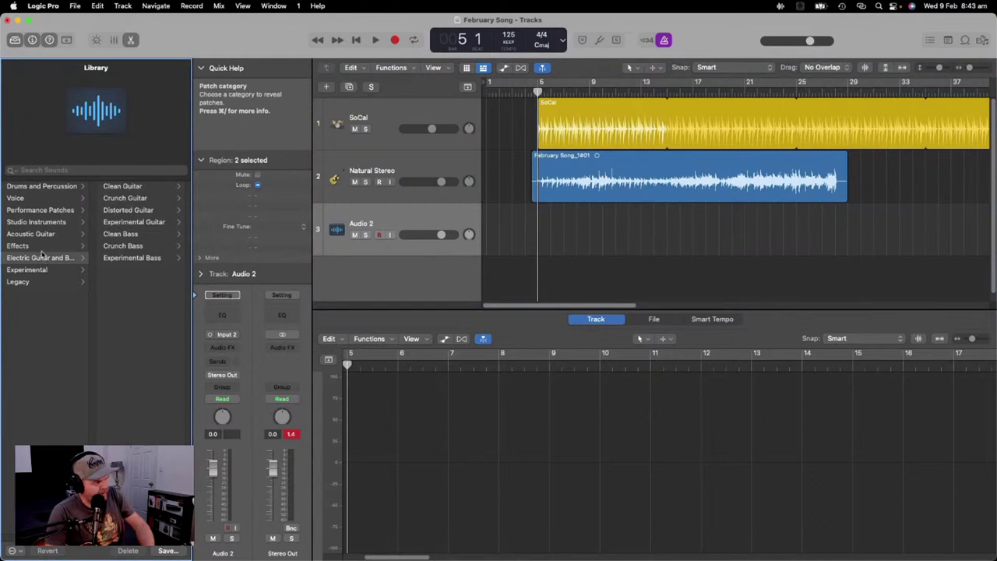
left_click(124, 199)
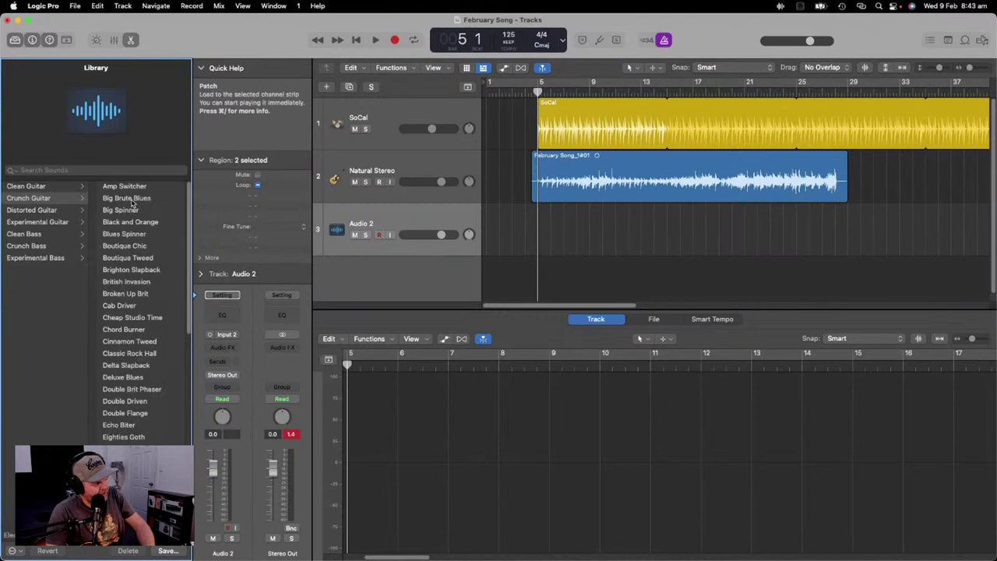
scroll(142, 234, "down", 10)
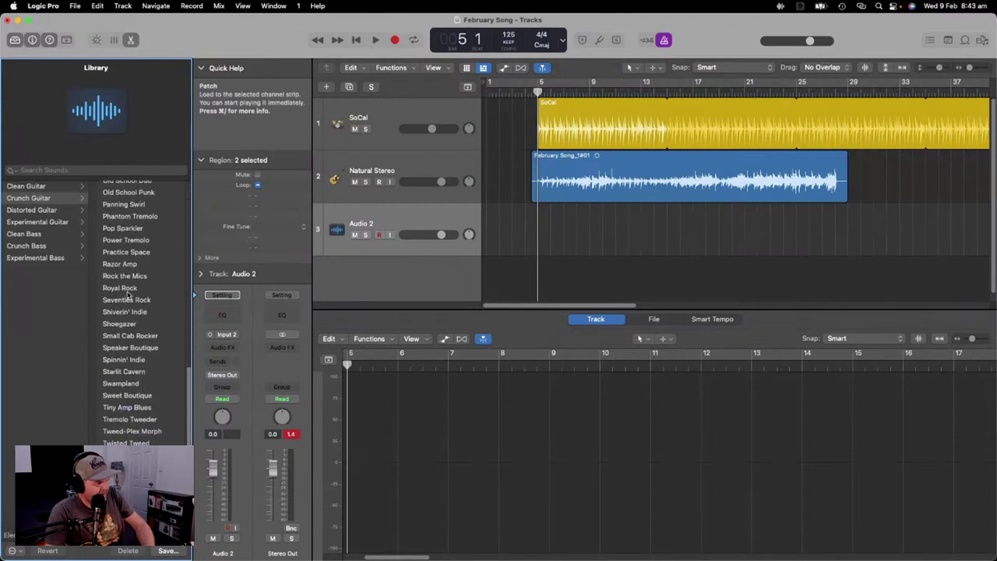
scroll(146, 319, "up", 2)
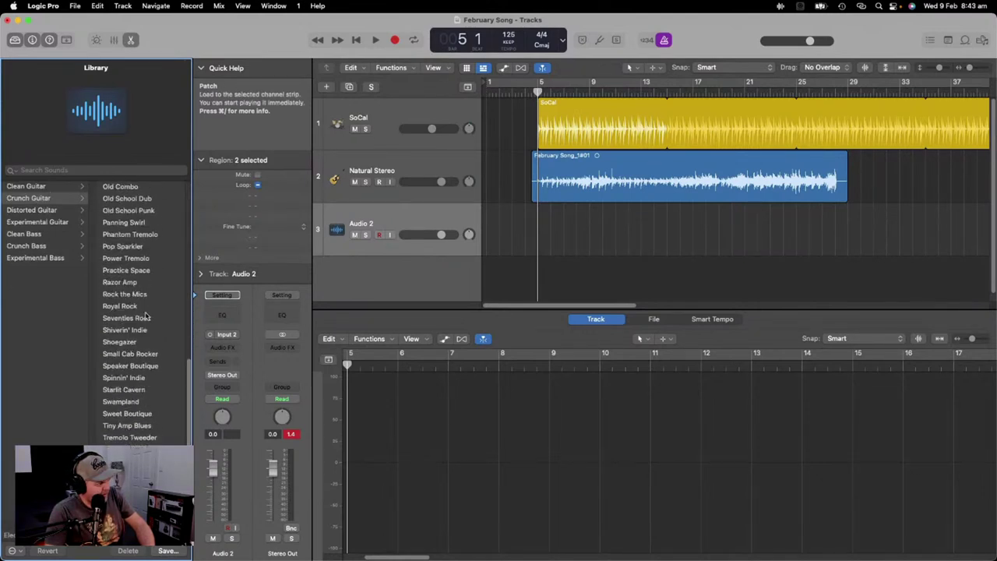
scroll(144, 314, "up", 3)
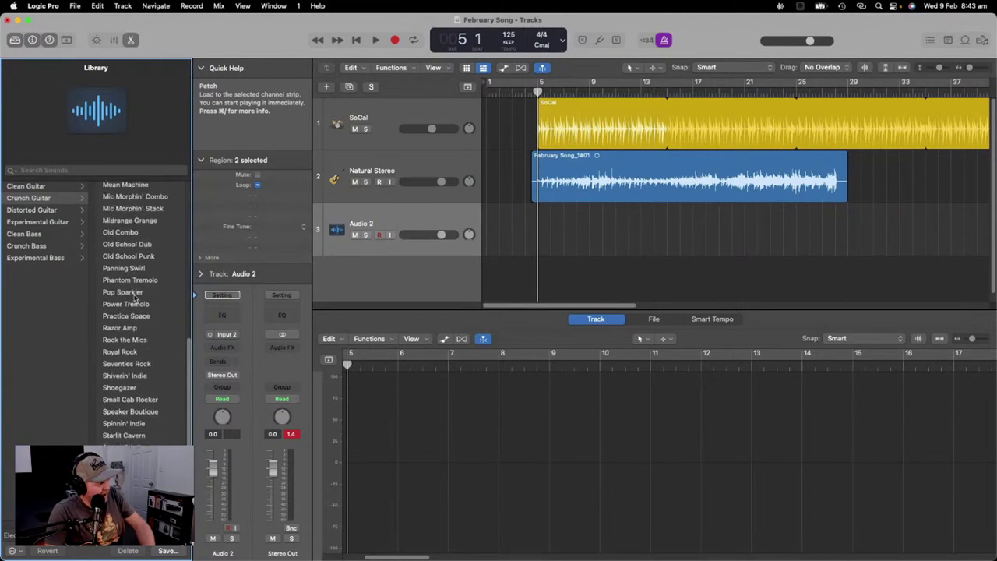
left_click(133, 293)
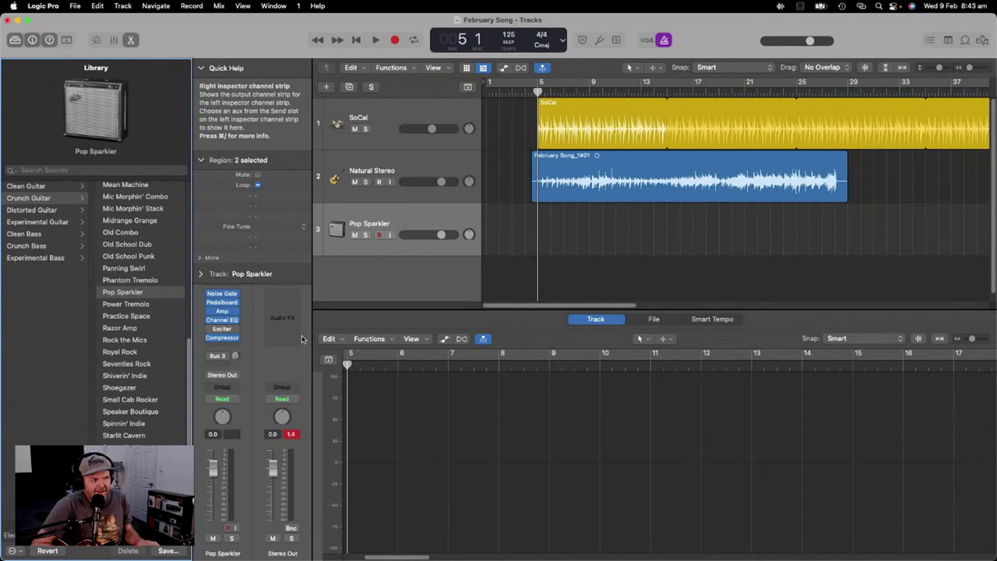
Step: Turn on input monitoring for the Pop Sparkler track and record a short take from bar 5 to about bar 6
left_click(390, 236)
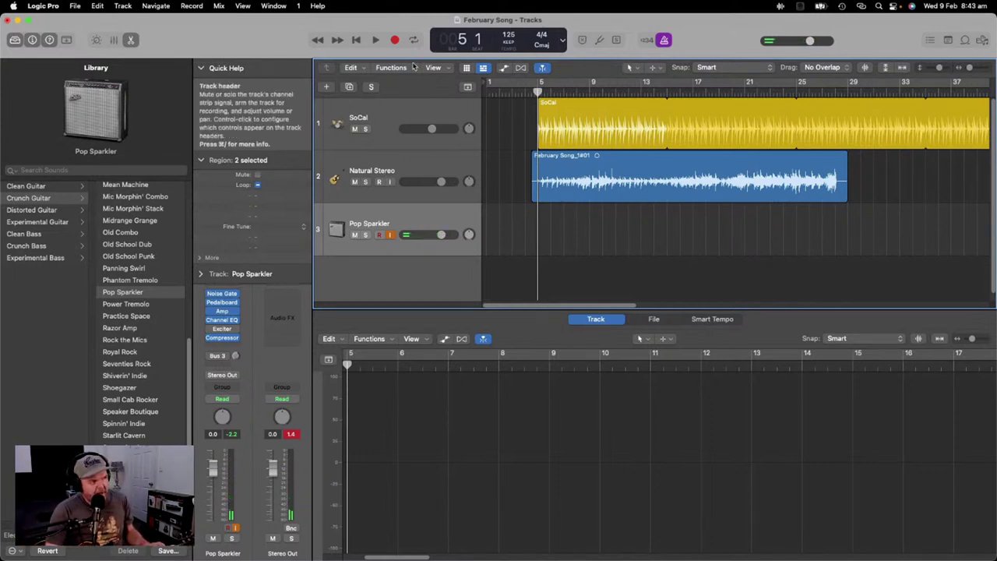
left_click(395, 40)
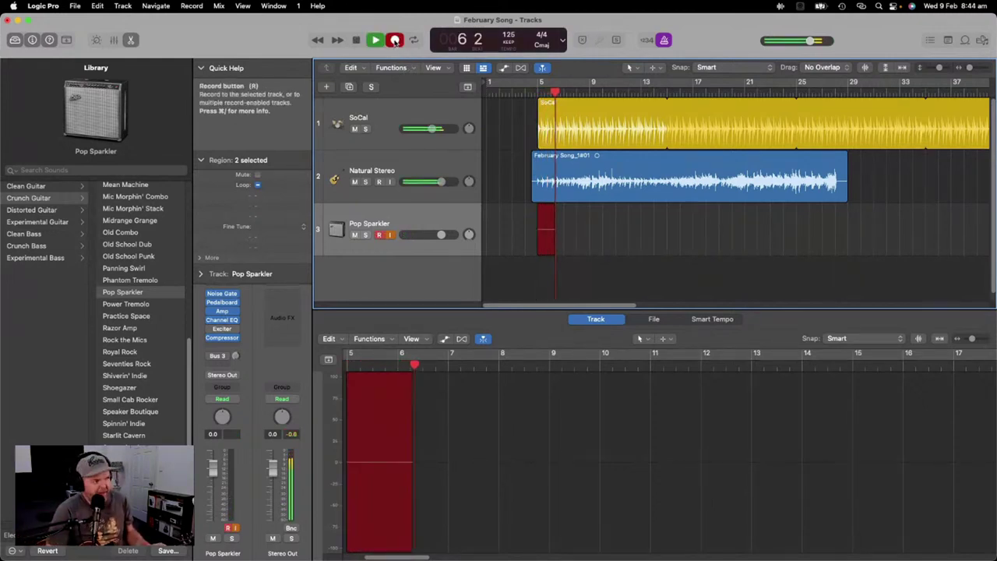
key("space")
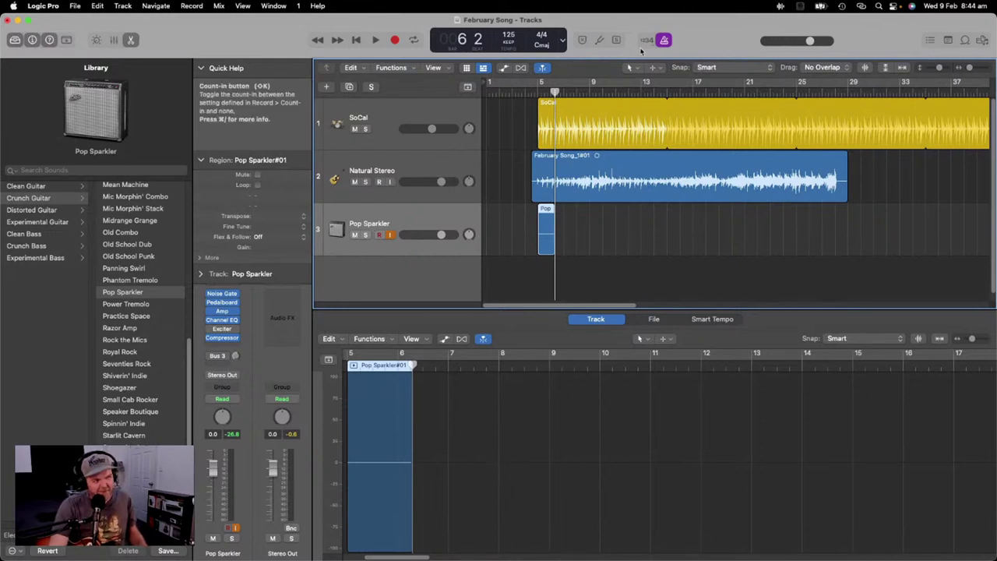
Step: Check the electric guitar's tuning with the Tuner and close it again
left_click(599, 40)
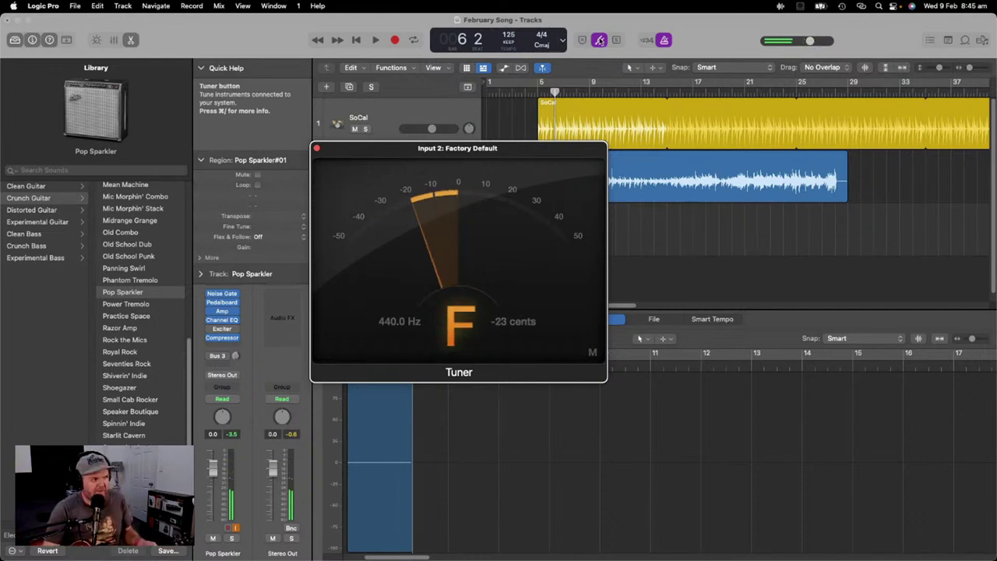
left_click(599, 40)
Step: Examine the editing commands available for the acoustic guitar region, including the Select, Split and Tempo options, without applying any
left_click(670, 169)
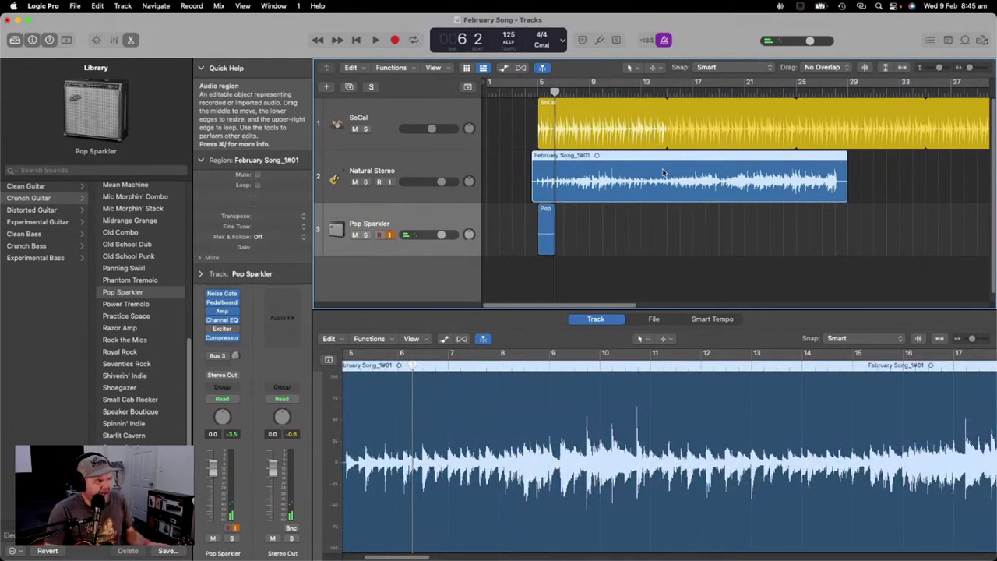
right_click(659, 173)
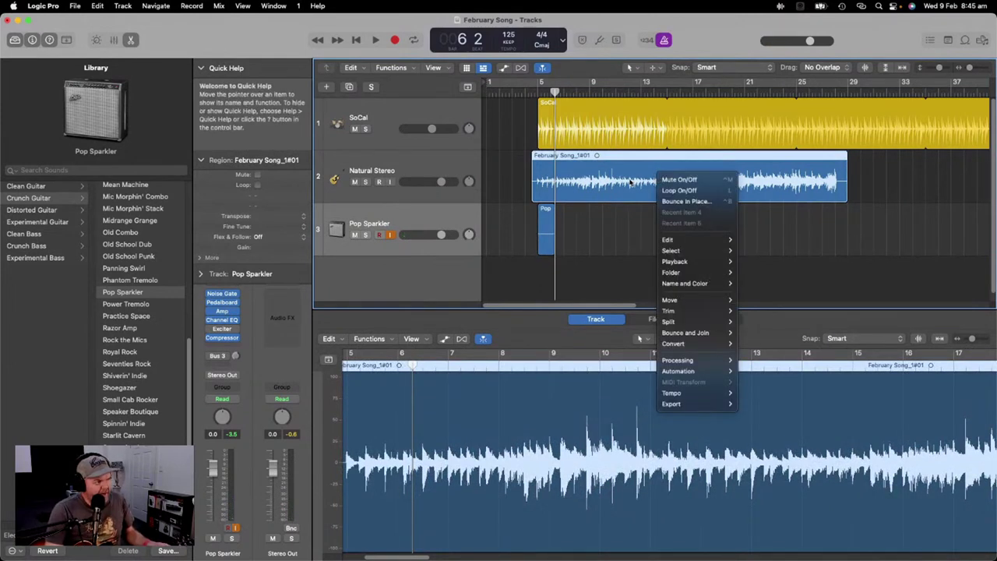
mouse_move(705, 363)
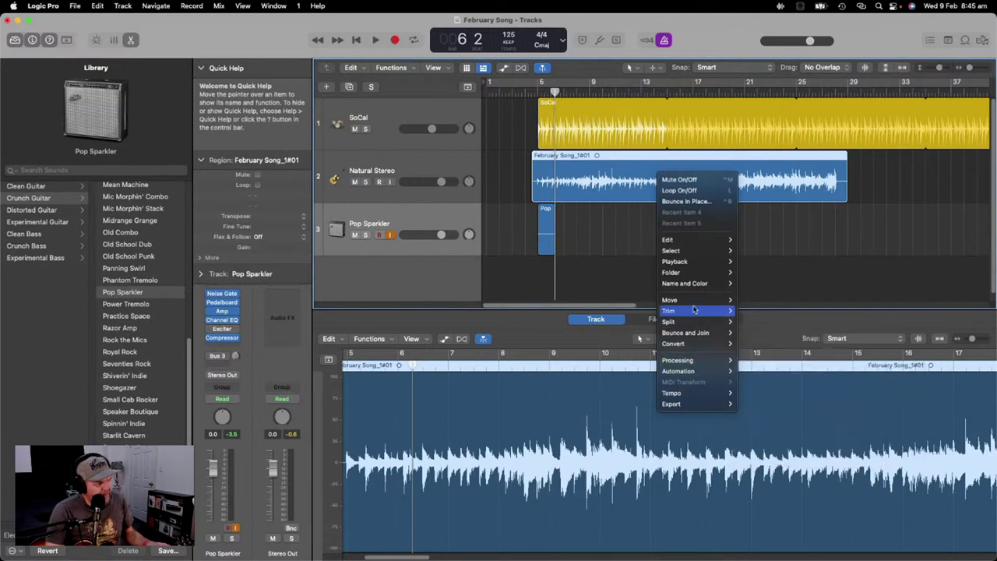
mouse_move(680, 245)
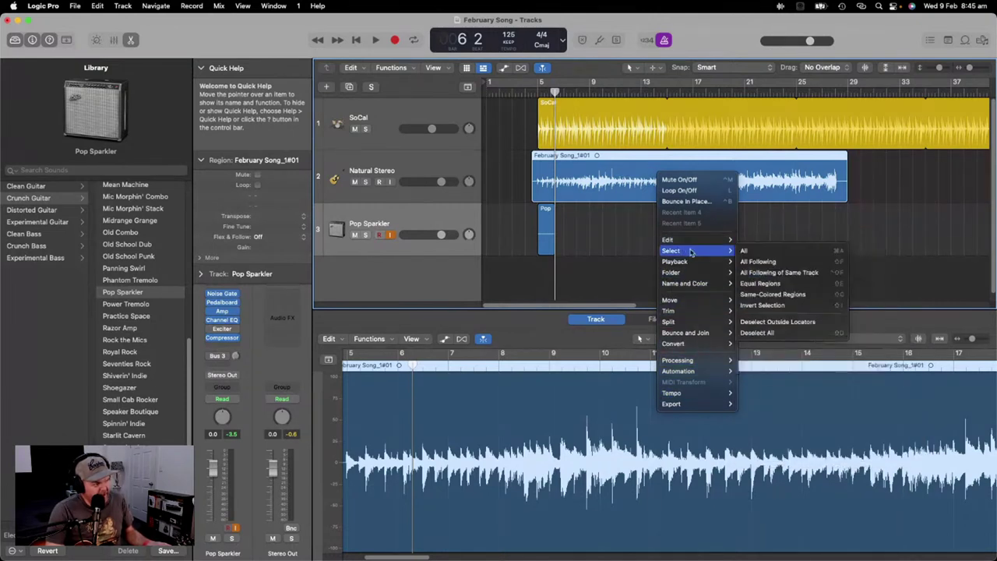
mouse_move(699, 262)
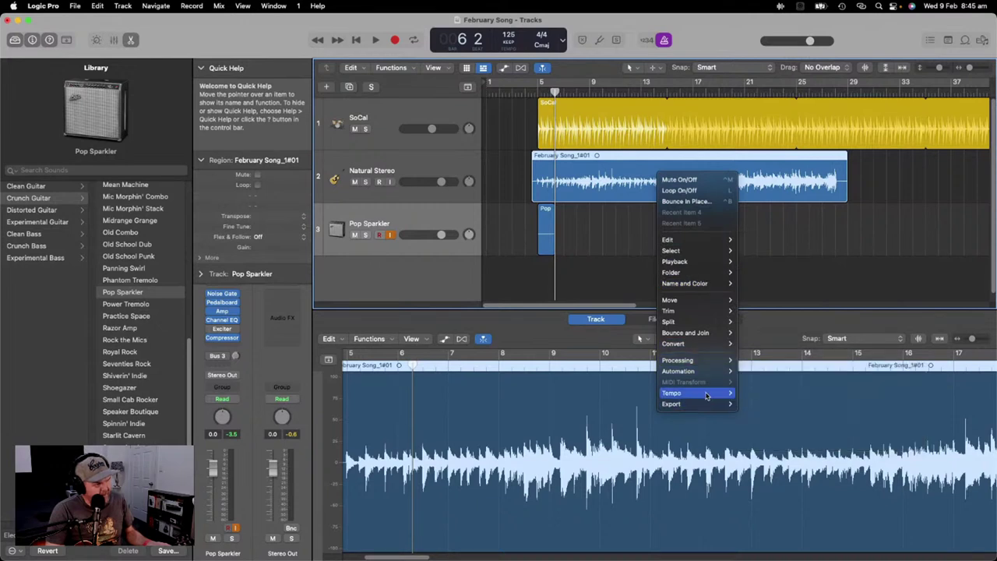
mouse_move(706, 396)
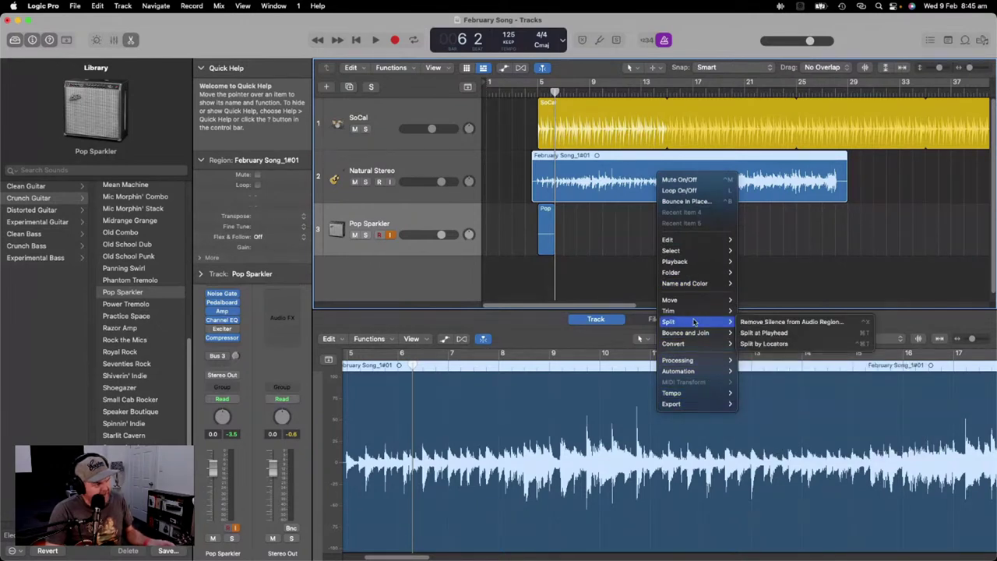
mouse_move(688, 313)
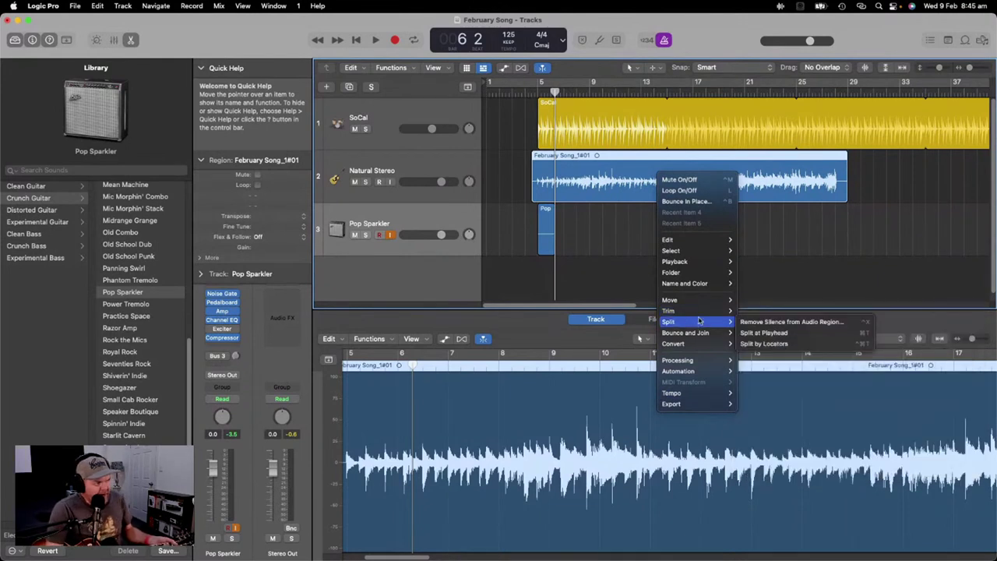
left_click(614, 247)
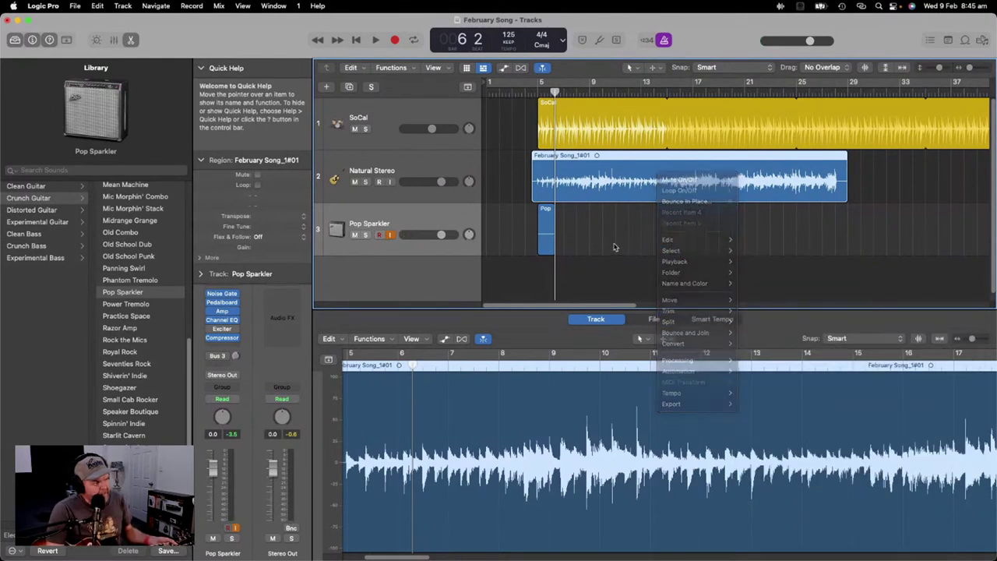
Step: Review the acoustic guitar region's selection commands and the options for deleting its recorded file, without applying any
right_click(605, 181)
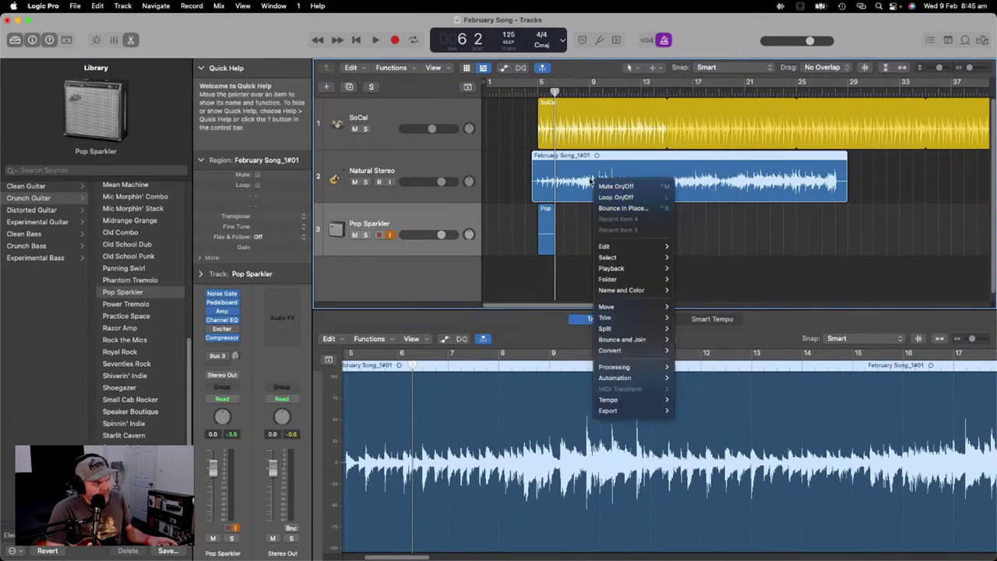
mouse_move(645, 262)
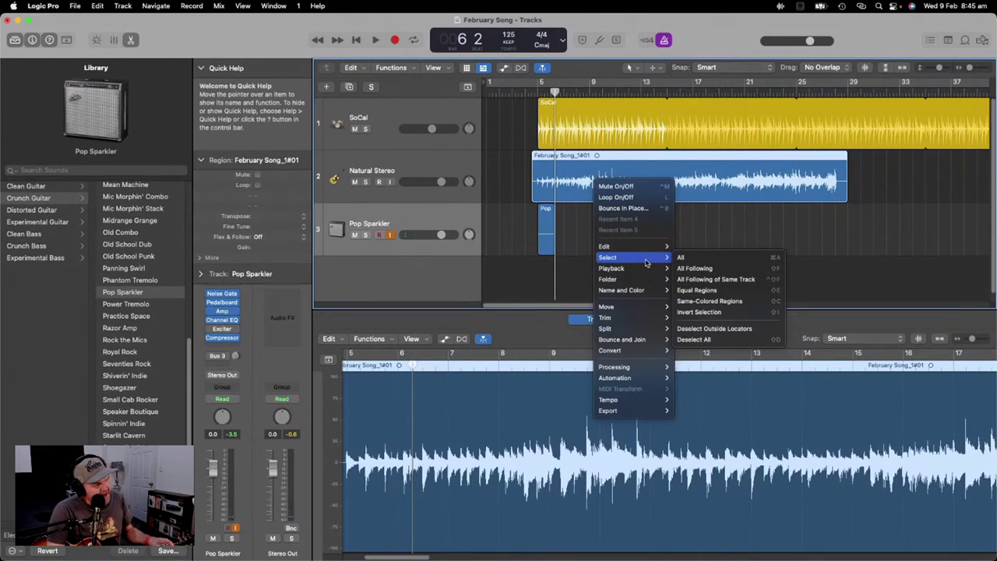
left_click(742, 234)
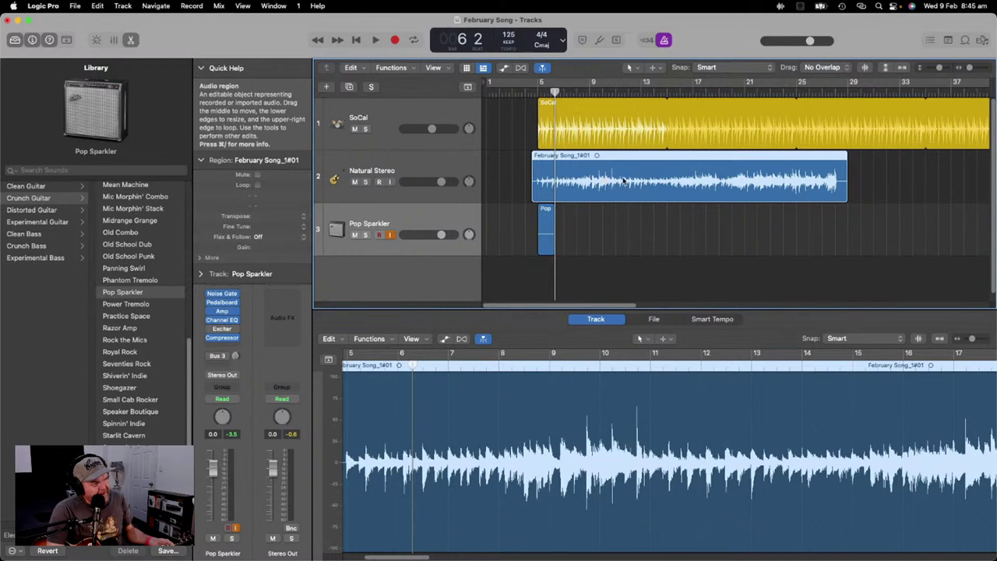
key("Delete")
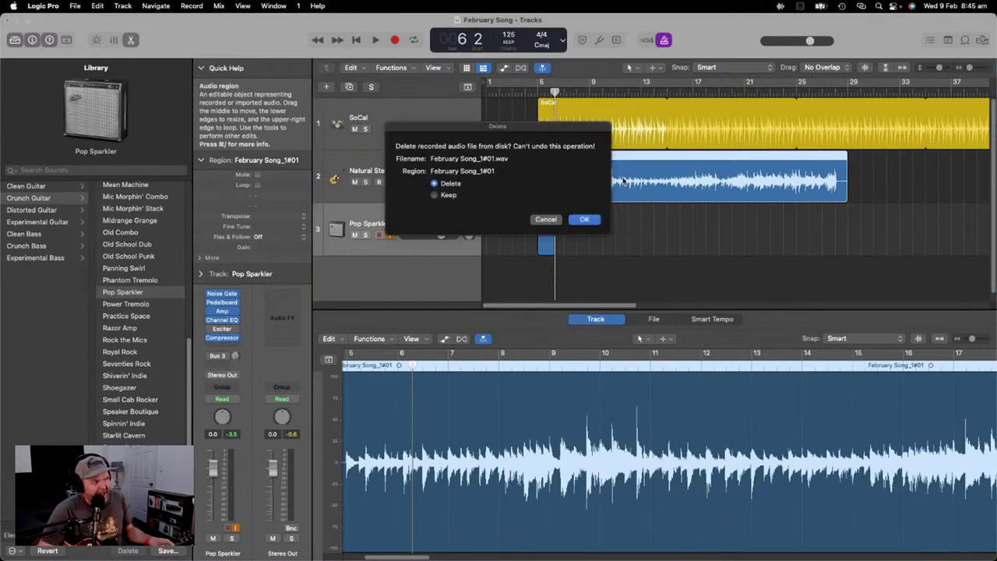
left_click(547, 219)
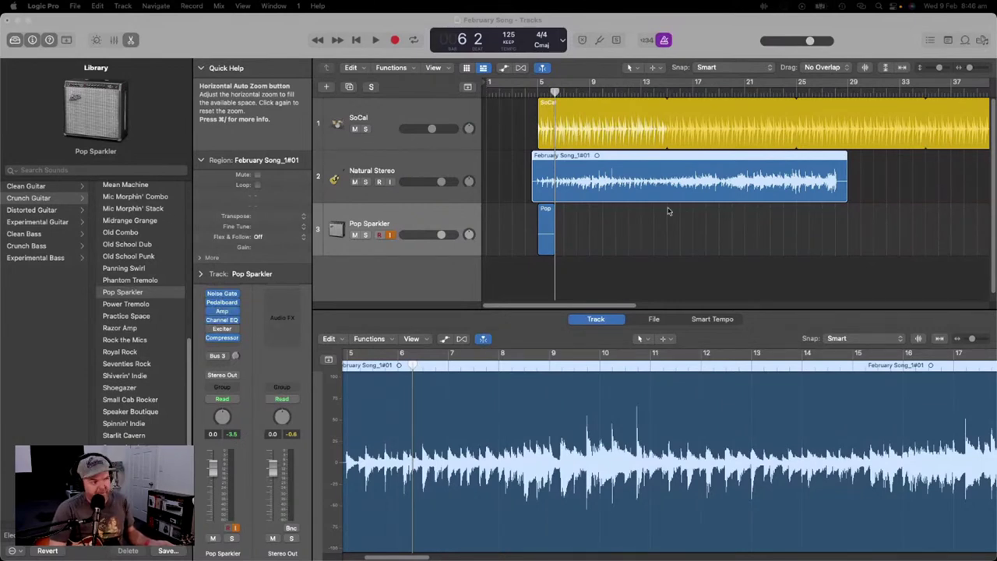
Step: Select the Natural Stereo track and expand the additional parameters of its February Song_1#01 region
left_click(583, 191)
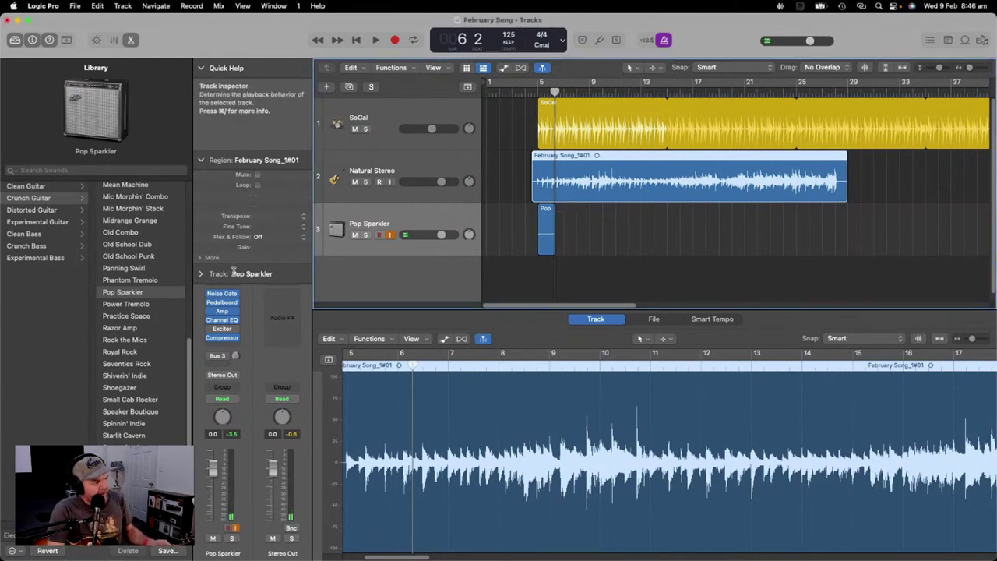
left_click(201, 258)
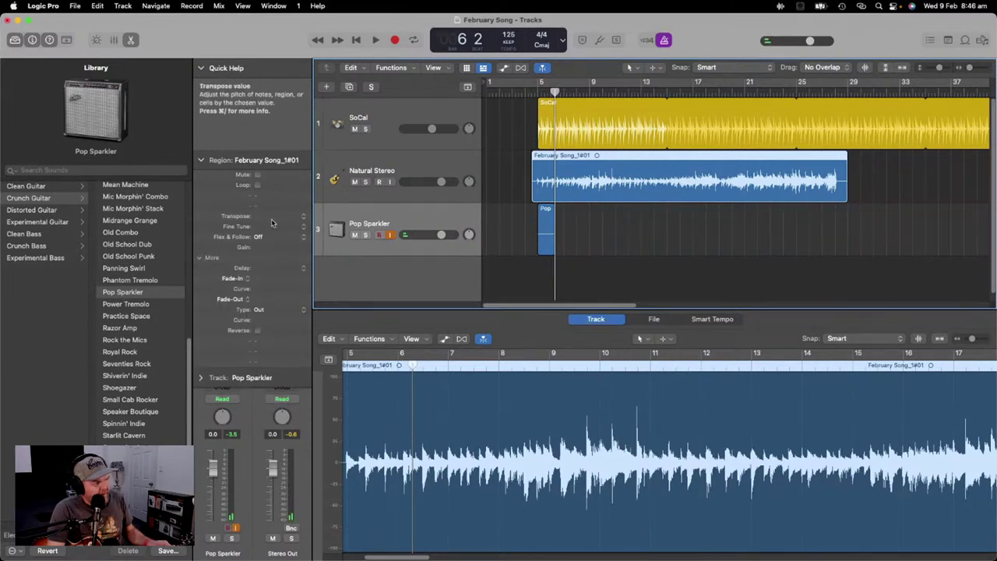
left_click(467, 164)
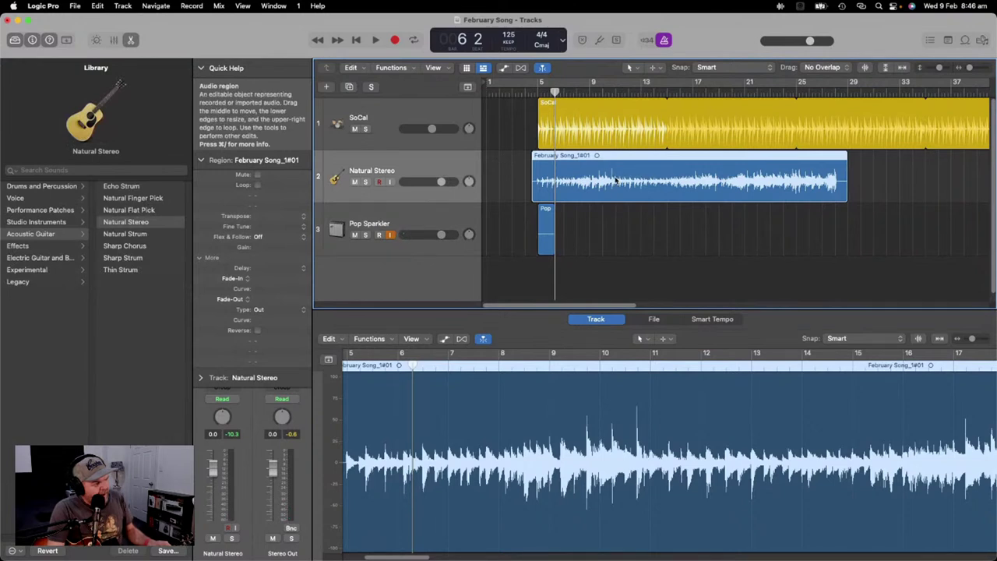
Step: Examine the Transpose and Flex & Follow options for the acoustic guitar region, leaving Flex & Follow off
left_click(302, 217)
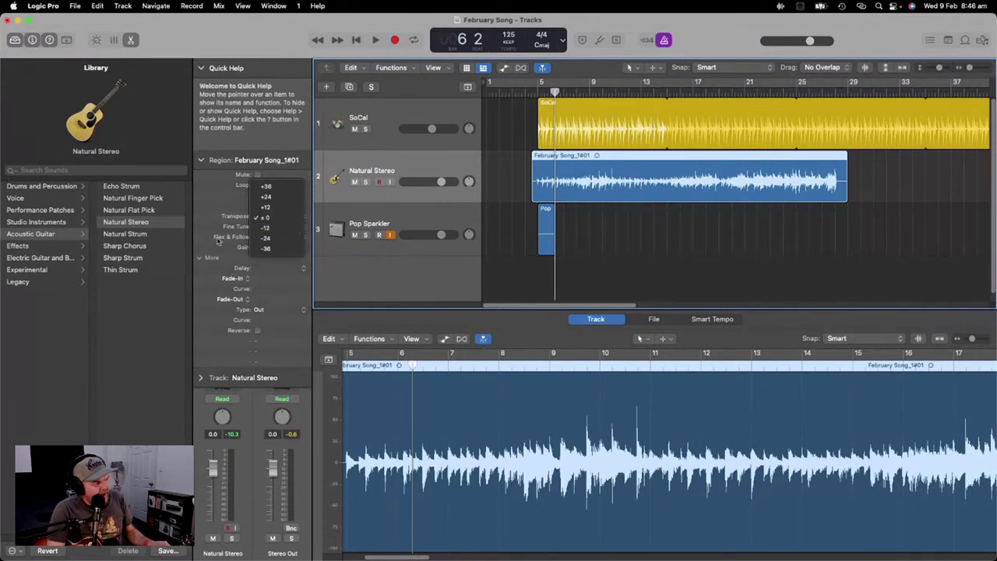
left_click(216, 229)
left_click(288, 238)
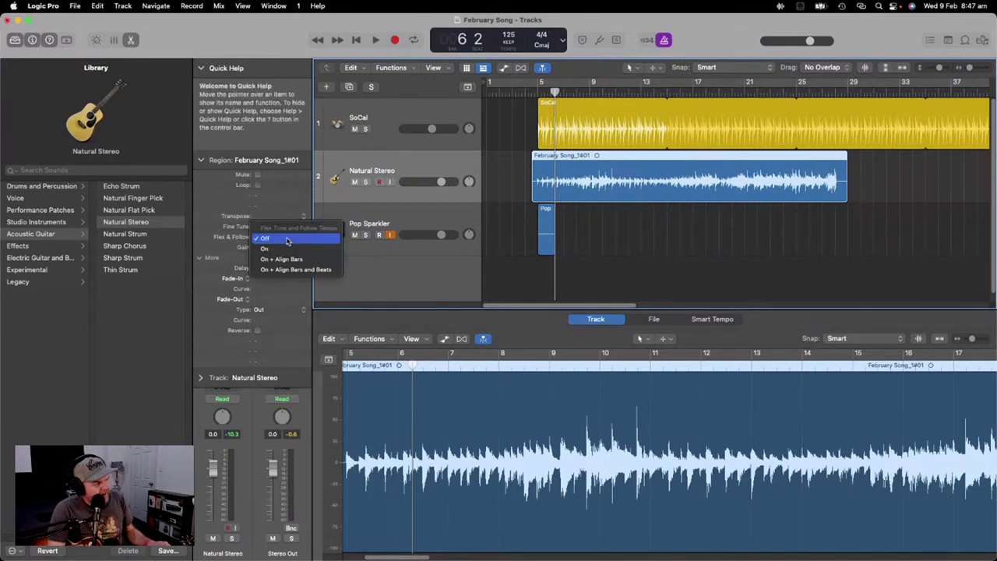
left_click(288, 238)
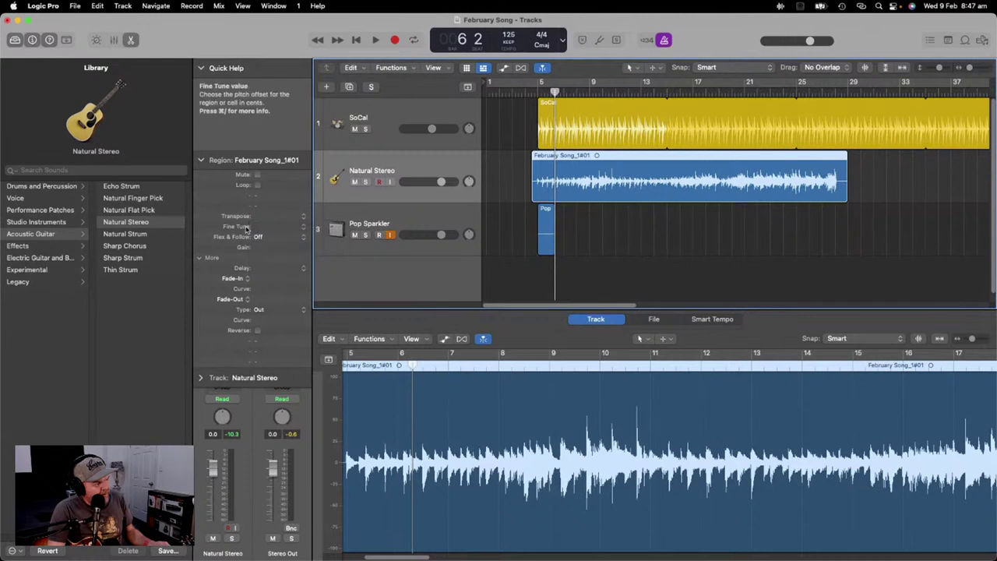
Step: Audition the acoustic guitar region with Transpose at -12 and reset Transpose to 0
left_click(300, 220)
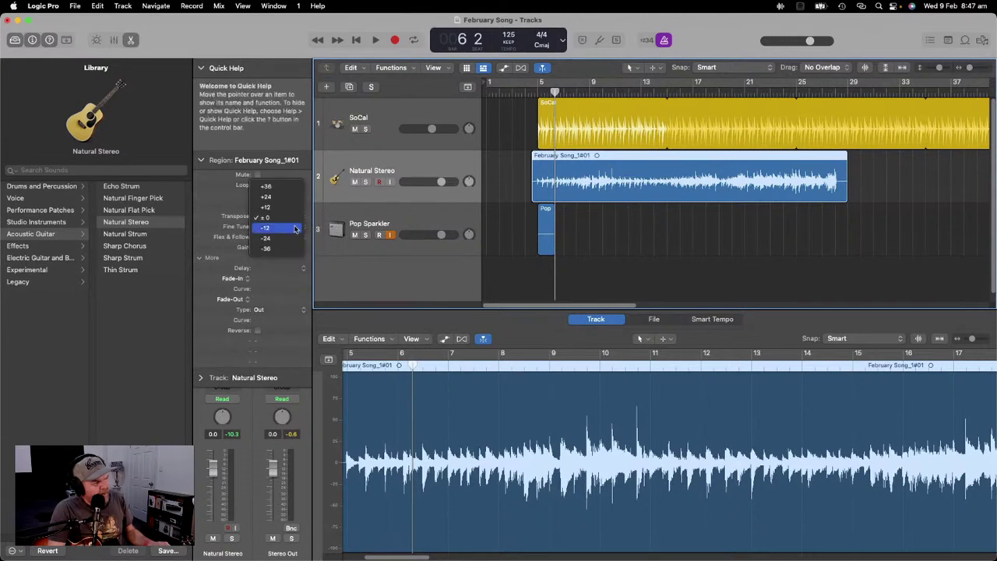
left_click(296, 228)
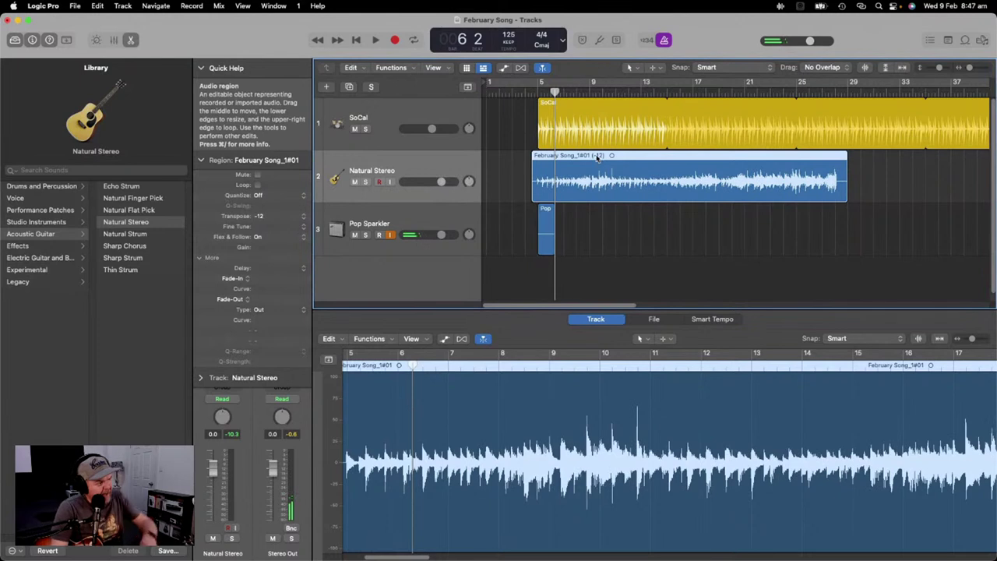
key("space")
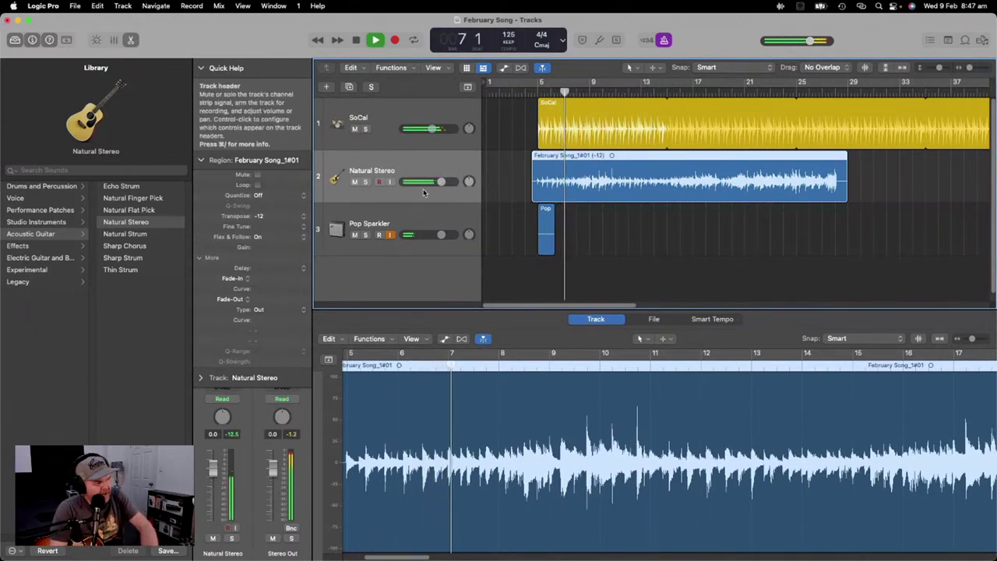
key("space")
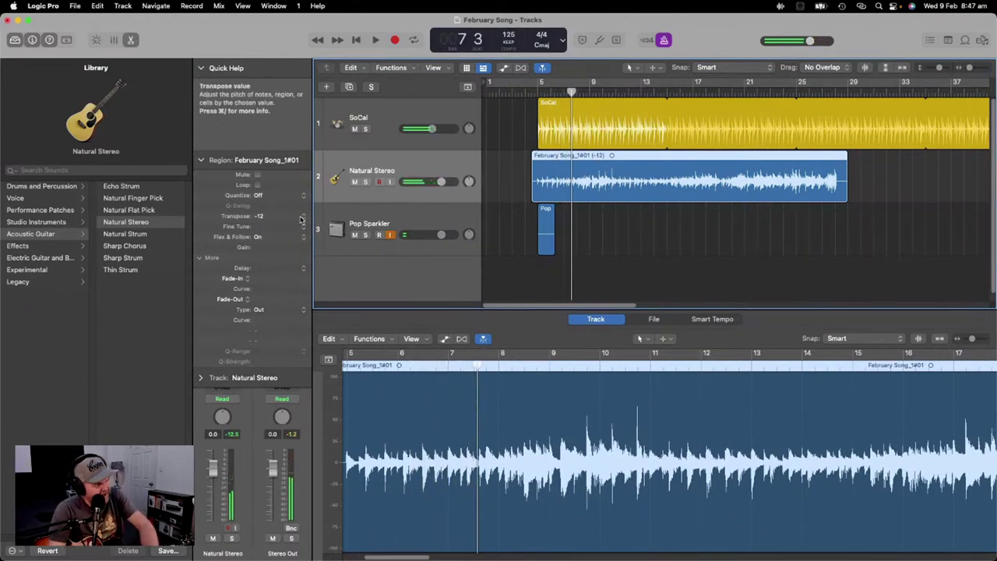
left_click(300, 220)
left_click(277, 208)
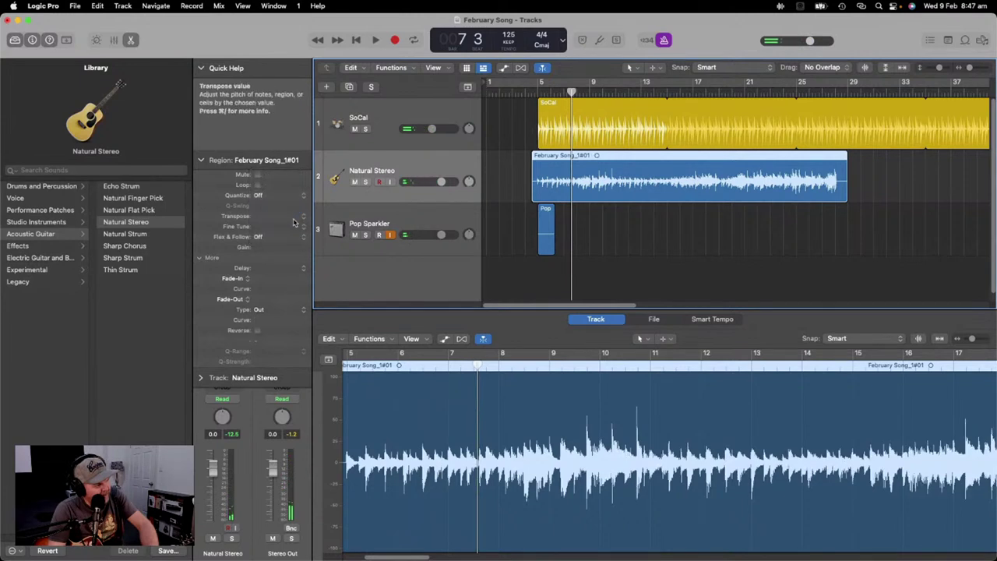
Step: Audition the acoustic guitar region with Fine Tune at -10 and reset Fine Tune to 0
left_click(304, 228)
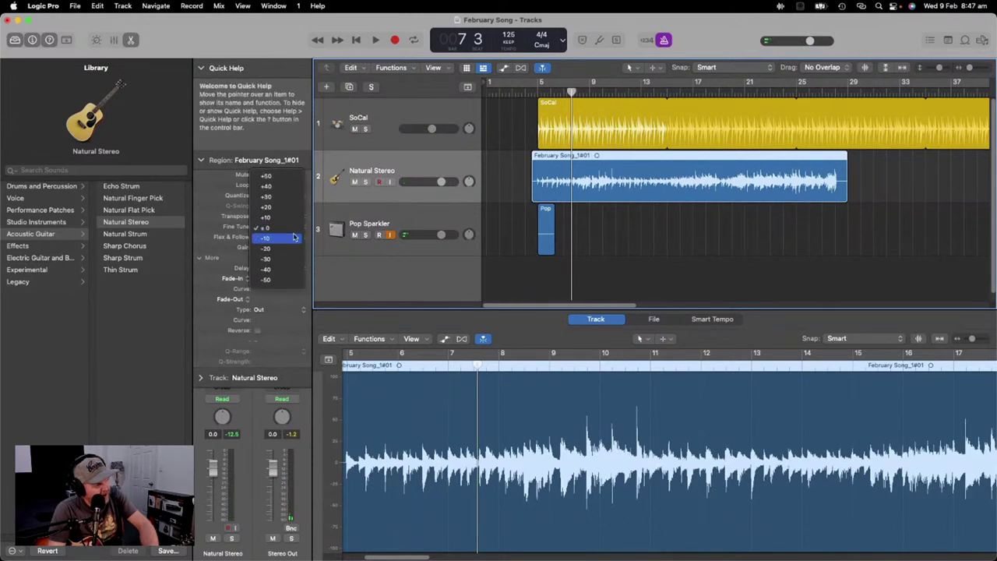
left_click(282, 242)
key("space")
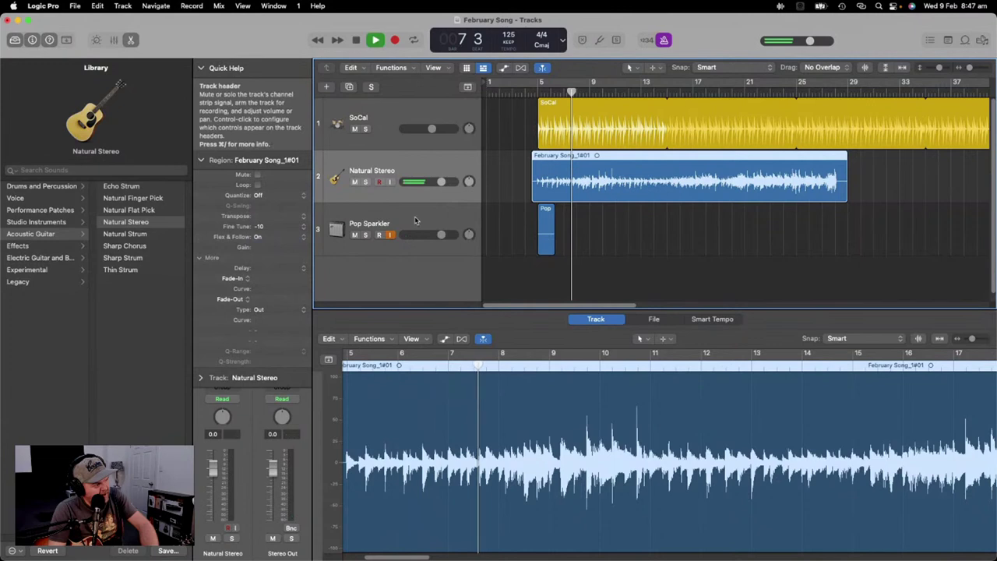
left_click(292, 226)
left_click(287, 224)
key("space")
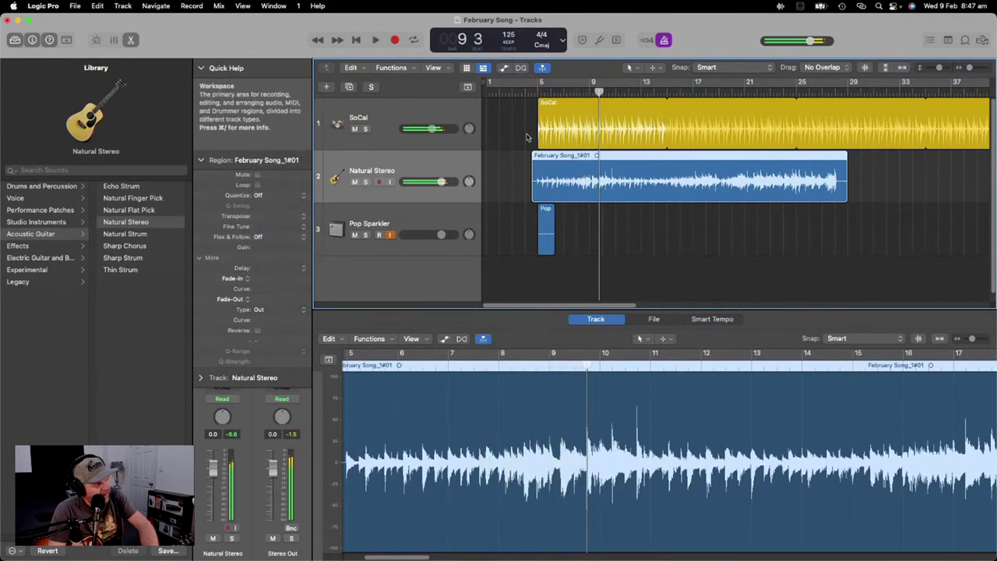
Step: Audition the acoustic guitar region from bar 5 with Fine Tune at -50 and reset Fine Tune to 0
left_click(543, 91)
key("space")
key("space")
left_click(303, 230)
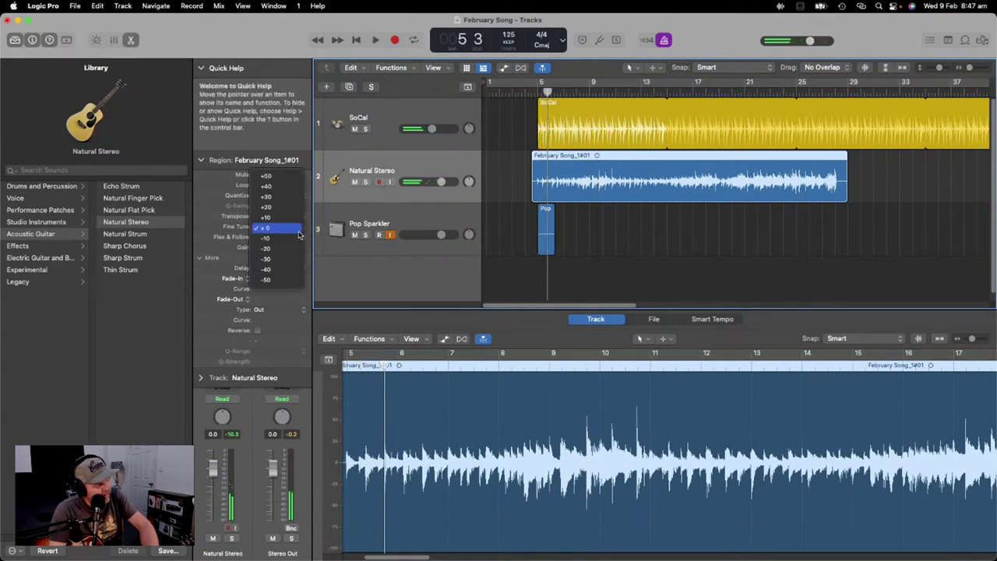
left_click(283, 282)
key("space")
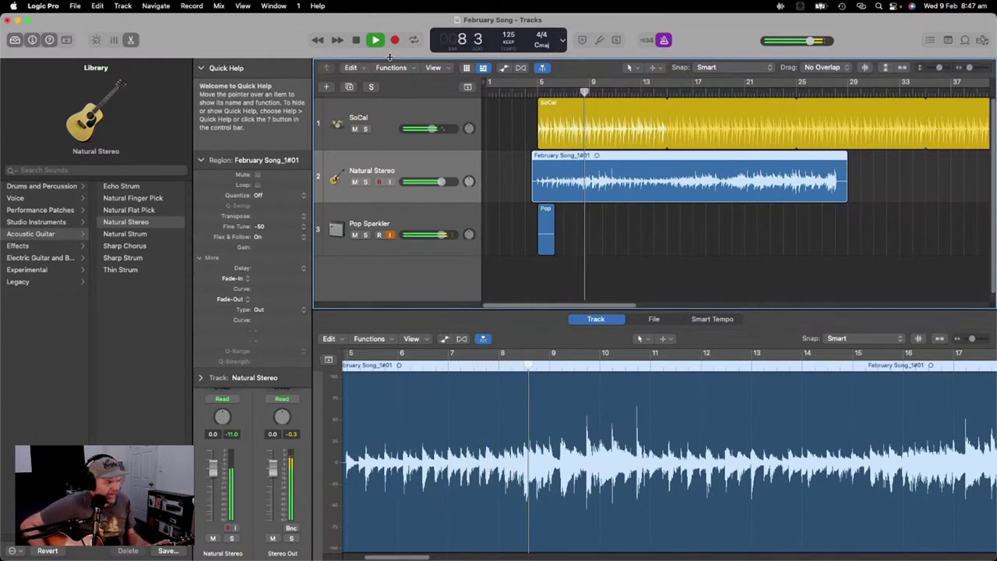
key("space")
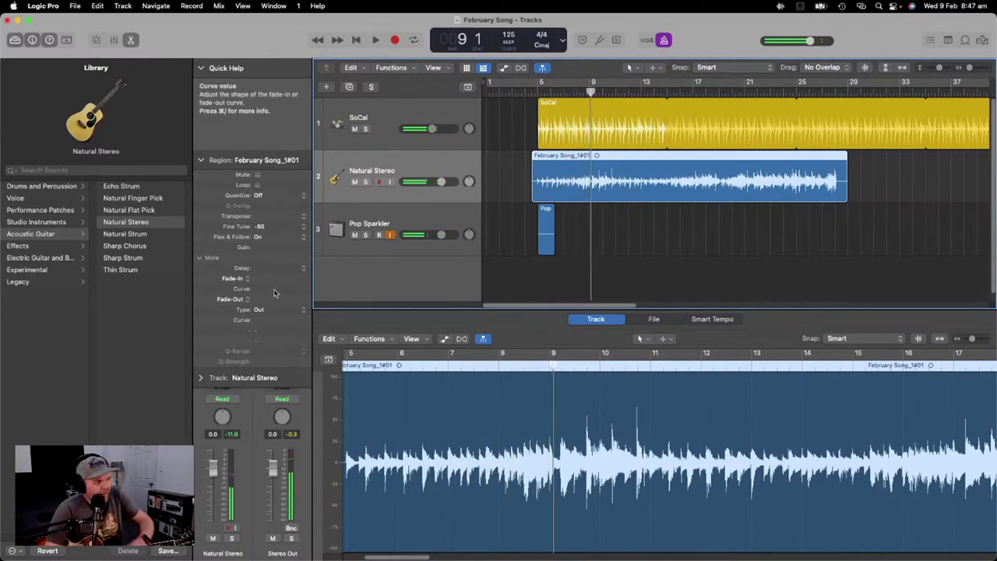
left_click(307, 228)
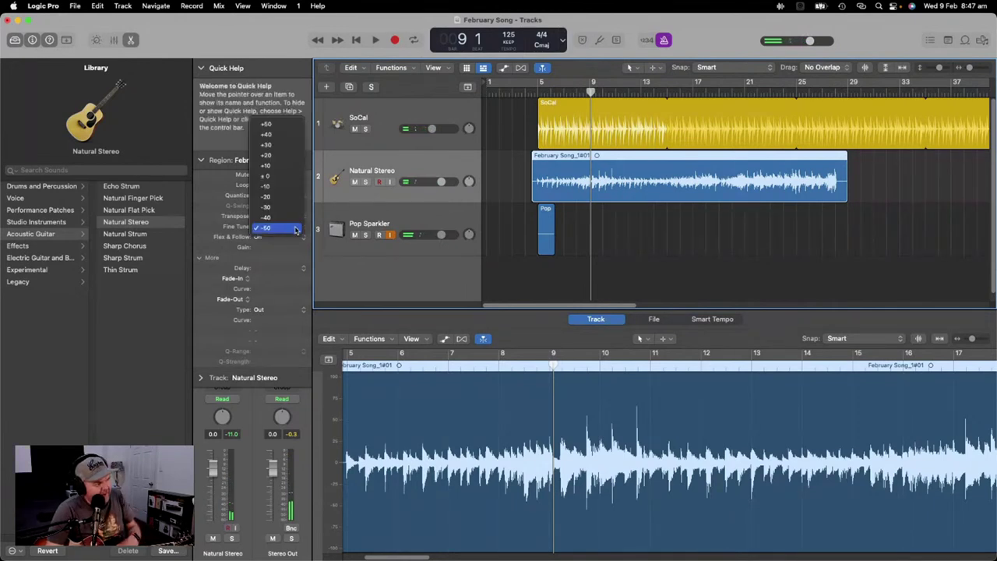
left_click(277, 179)
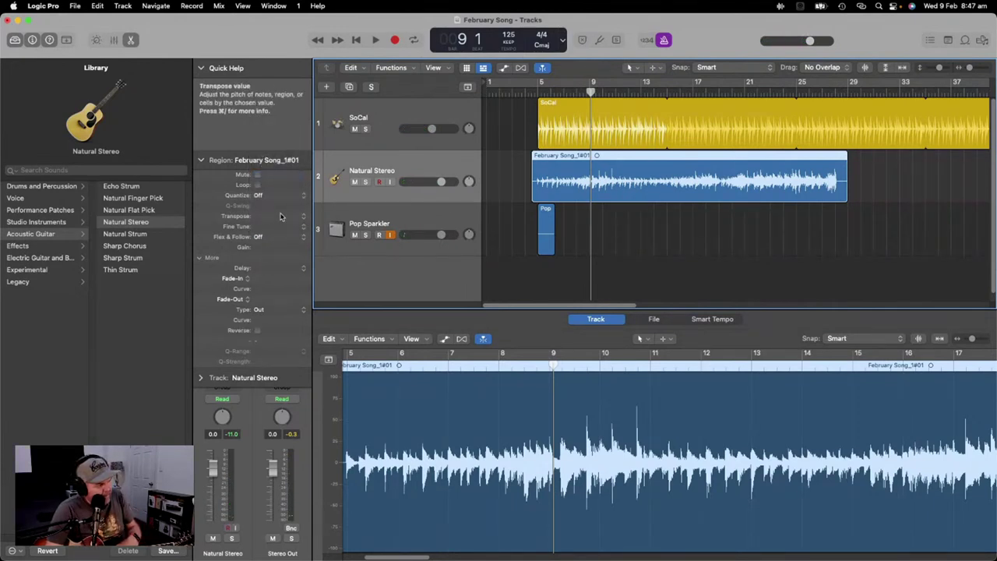
Step: Examine the available Transpose values and editing commands for the acoustic guitar region without applying any
left_click(281, 216)
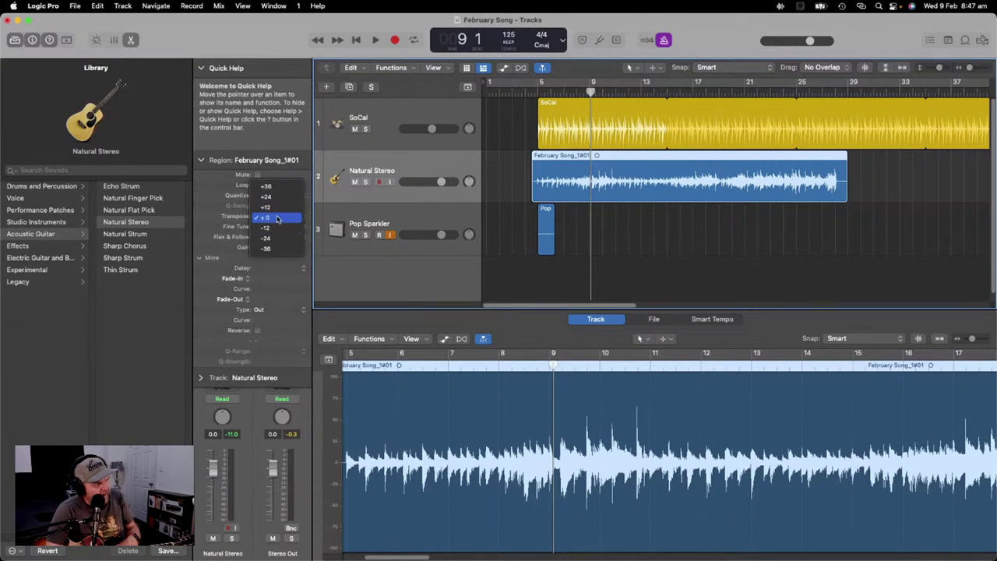
left_click(490, 220)
right_click(622, 167)
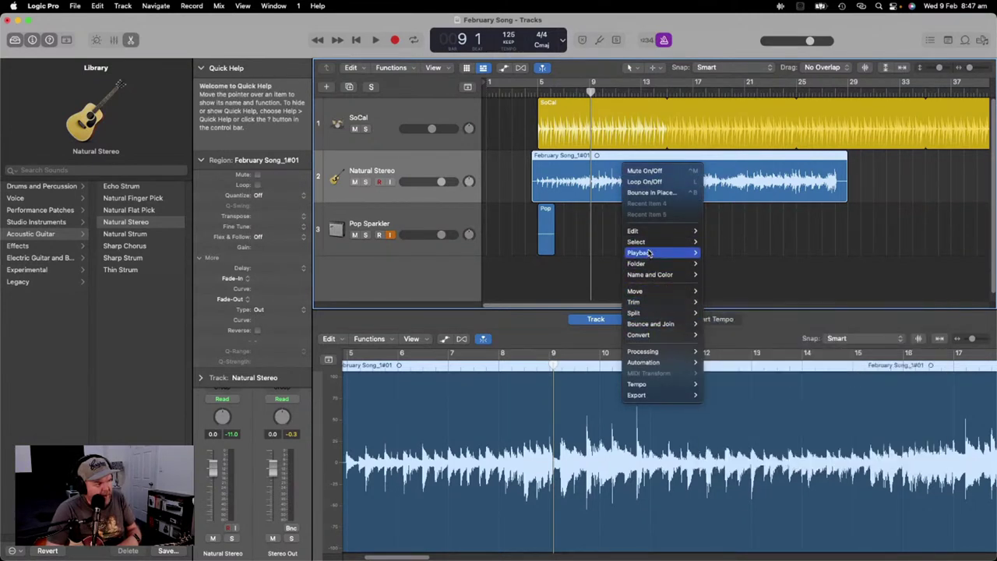
left_click(477, 170)
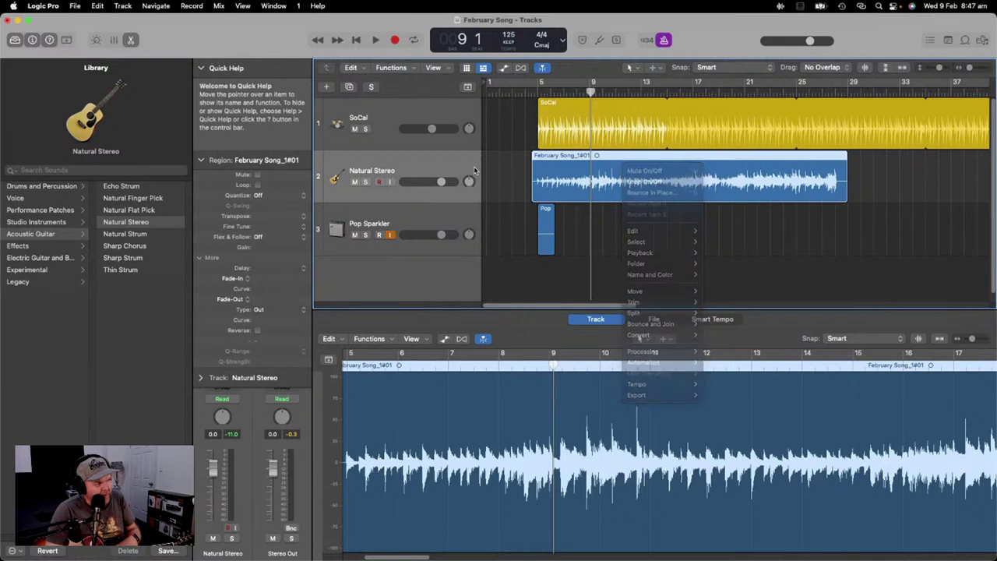
right_click(550, 173)
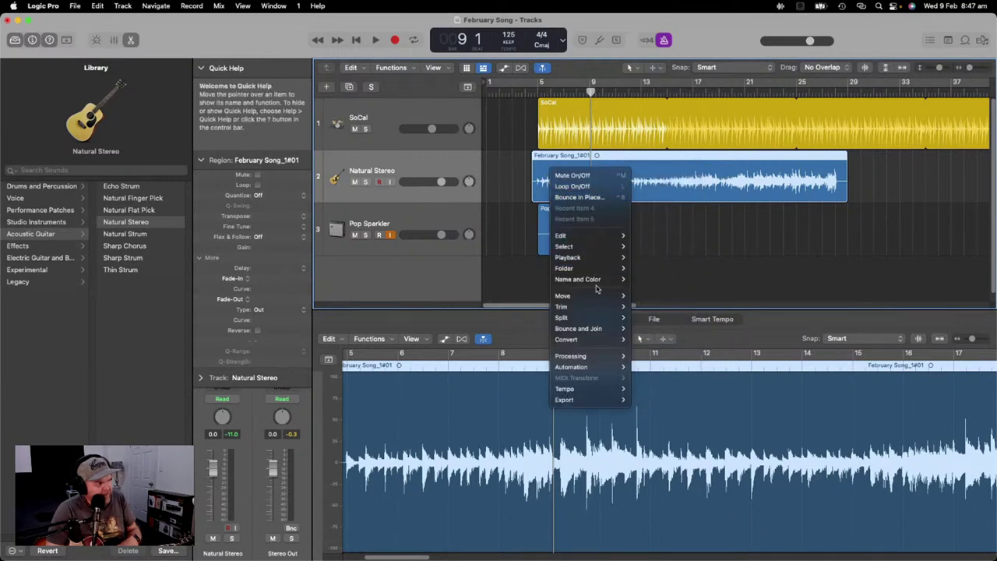
left_click(688, 208)
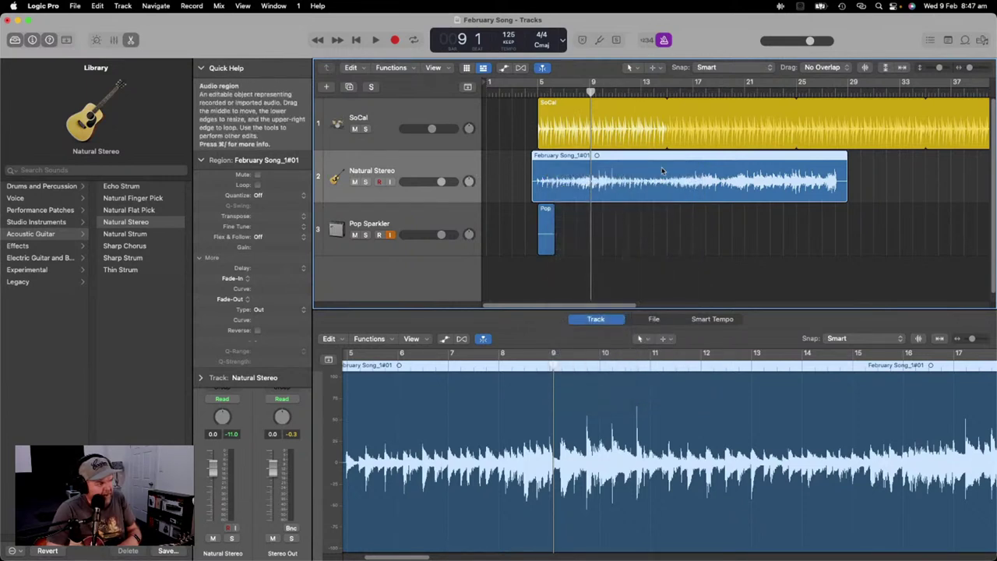
Step: Delete the acoustic guitar and Pop Sparkler regions together with their recorded audio files
key("Delete")
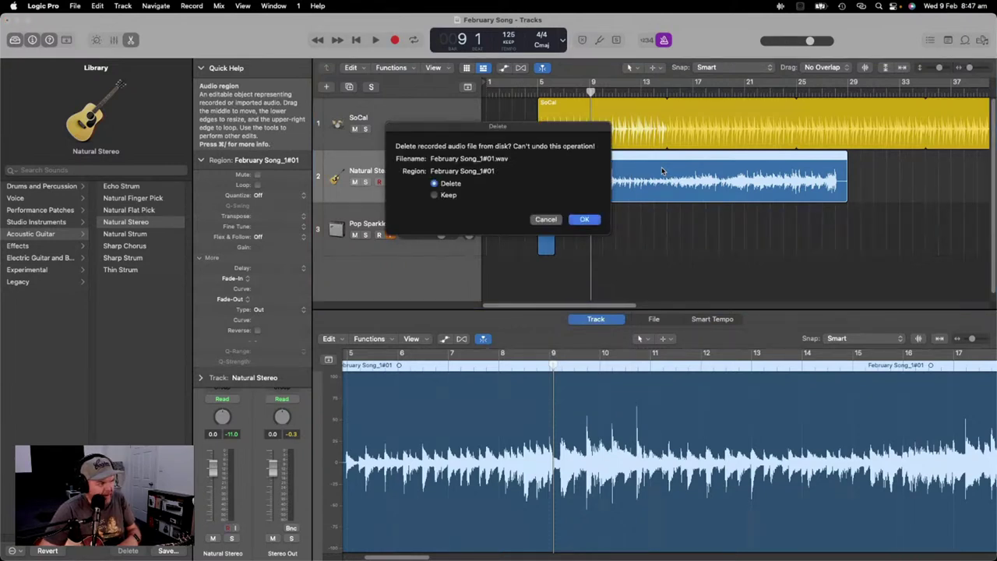
key("Return")
left_click(548, 226)
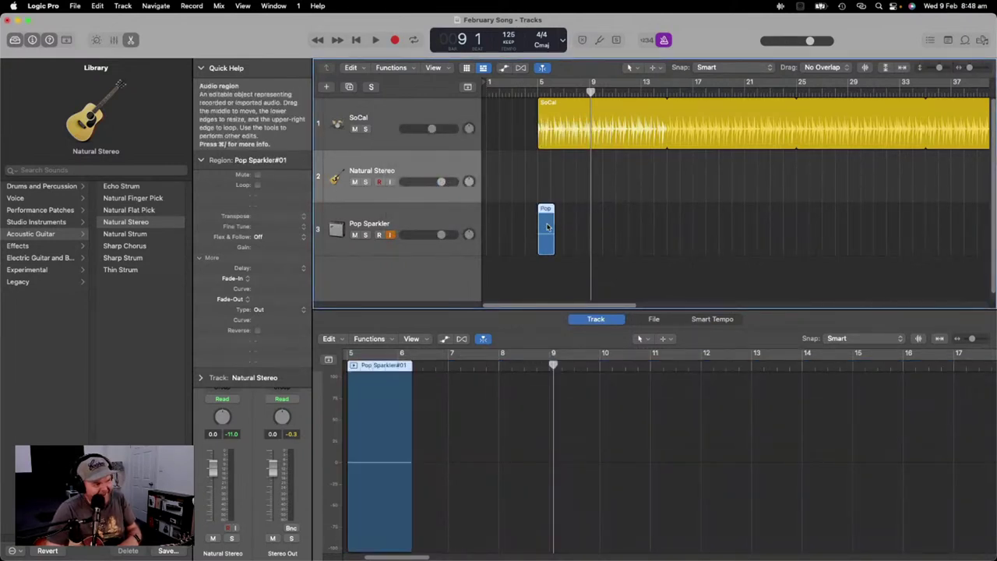
key("Delete")
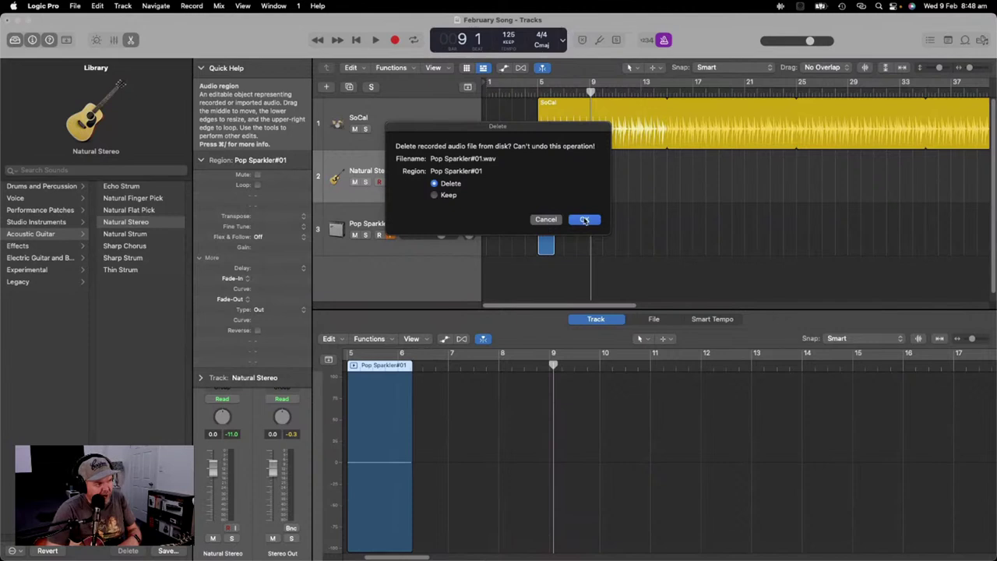
left_click(584, 220)
Step: Record a trial take on the Natural Stereo track from bar 3 and delete it together with its audio file
left_click(523, 91)
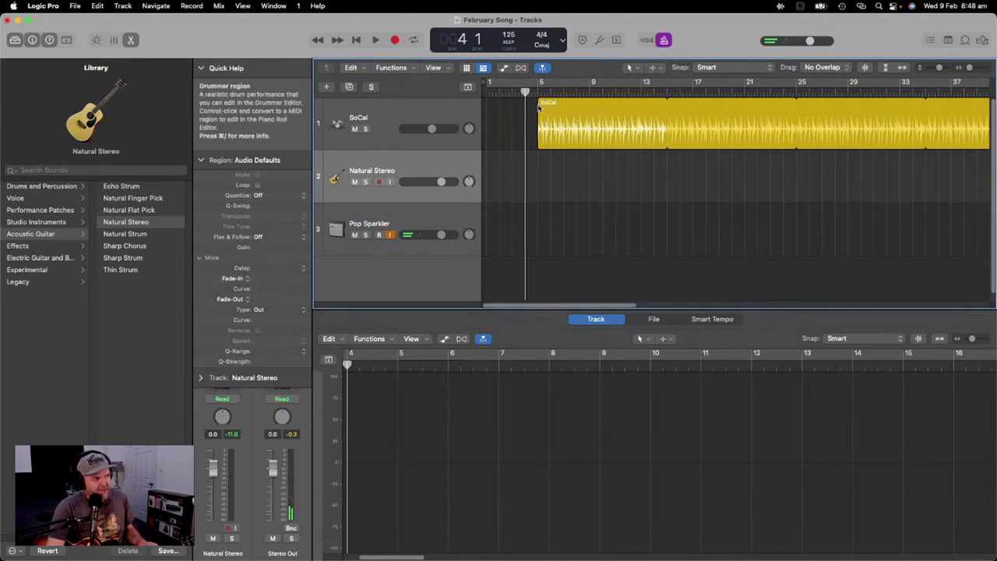
left_click_drag(525, 92, 512, 91)
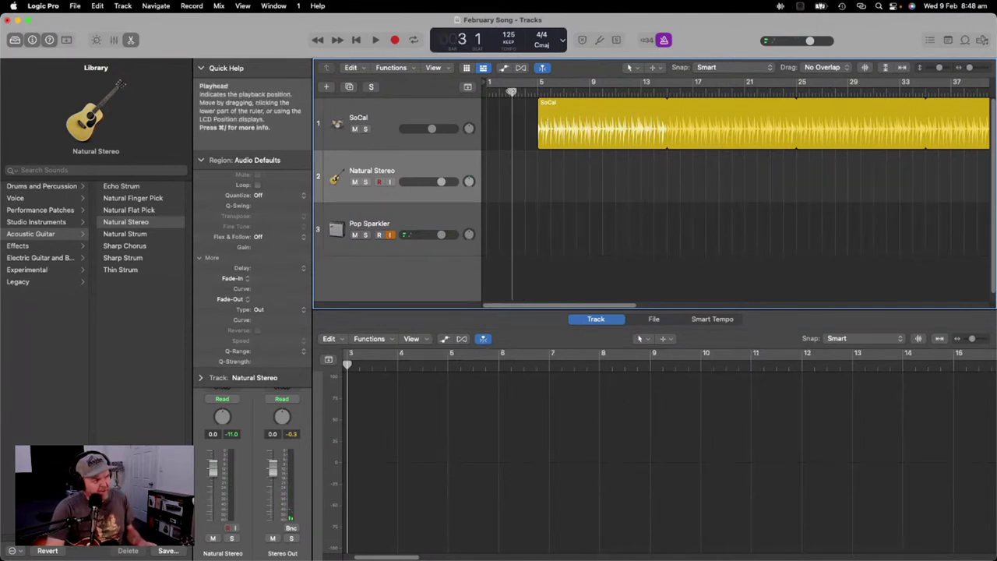
left_click(394, 39)
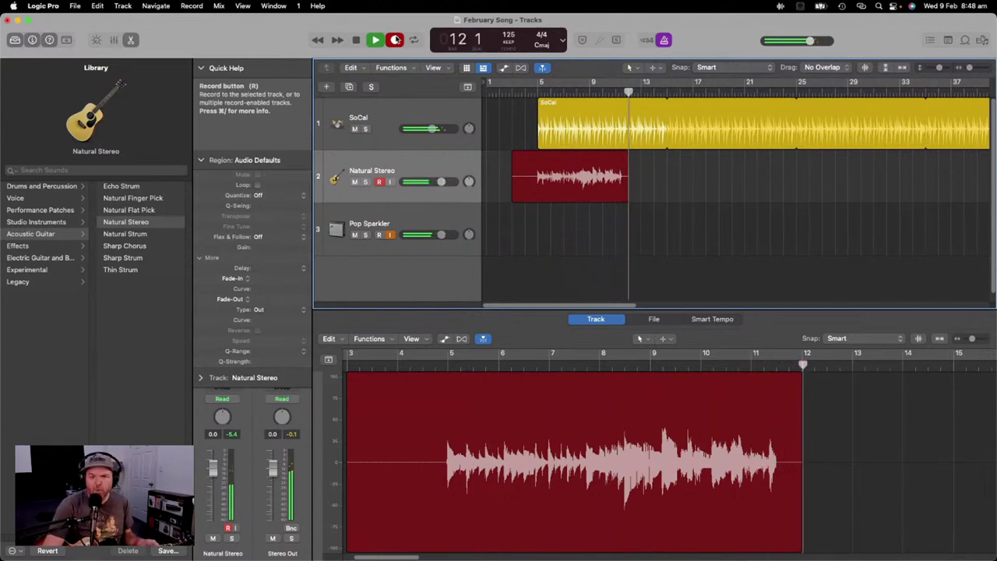
key("space")
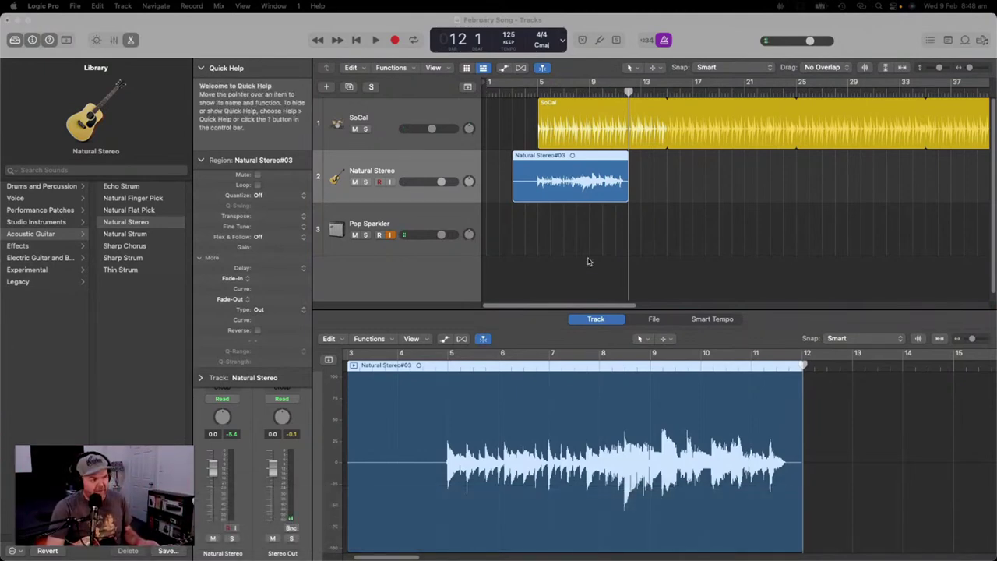
key("Delete")
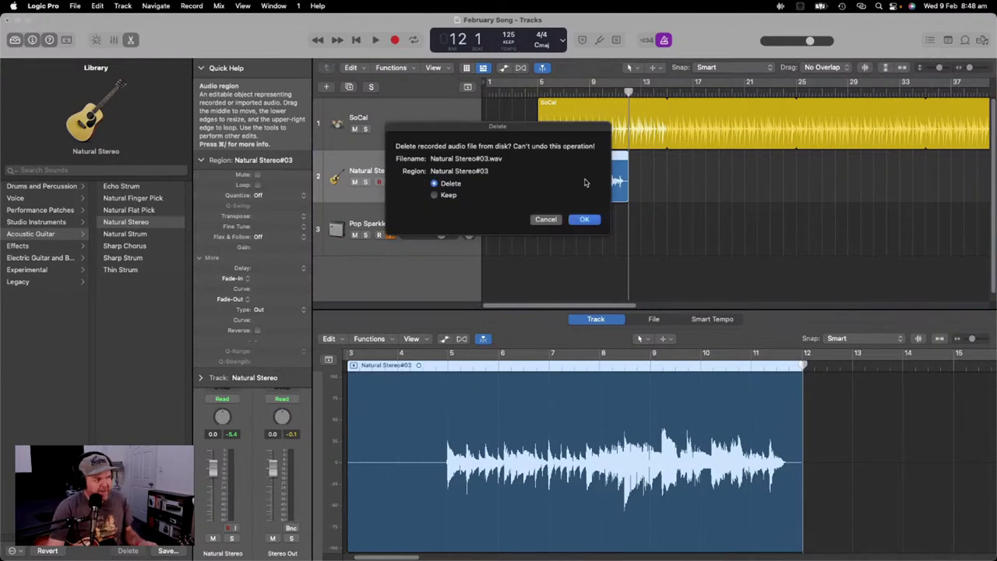
left_click(586, 220)
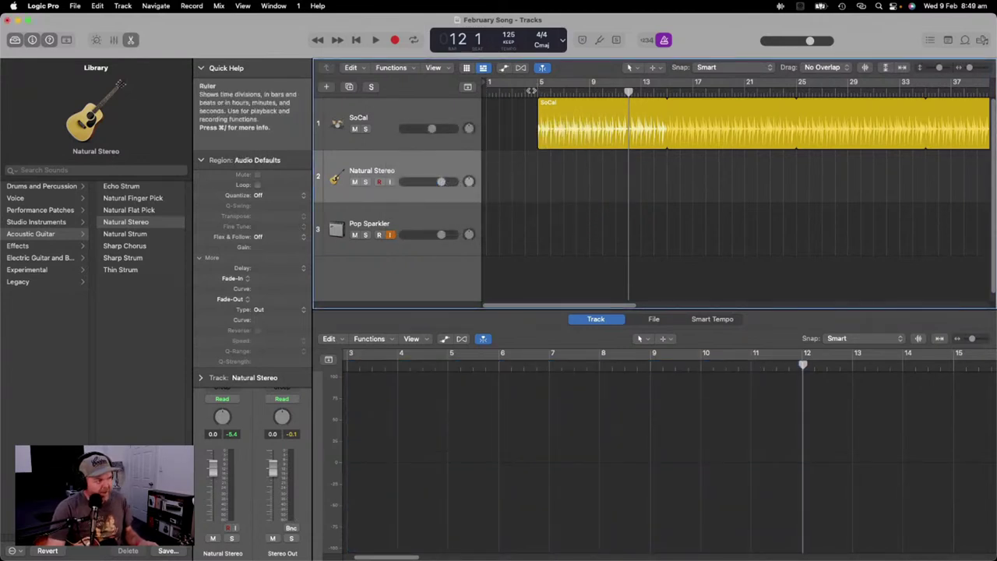
Step: Record a new guitar take on the Natural Stereo track from bar 3 to about bar 35
left_click(511, 94)
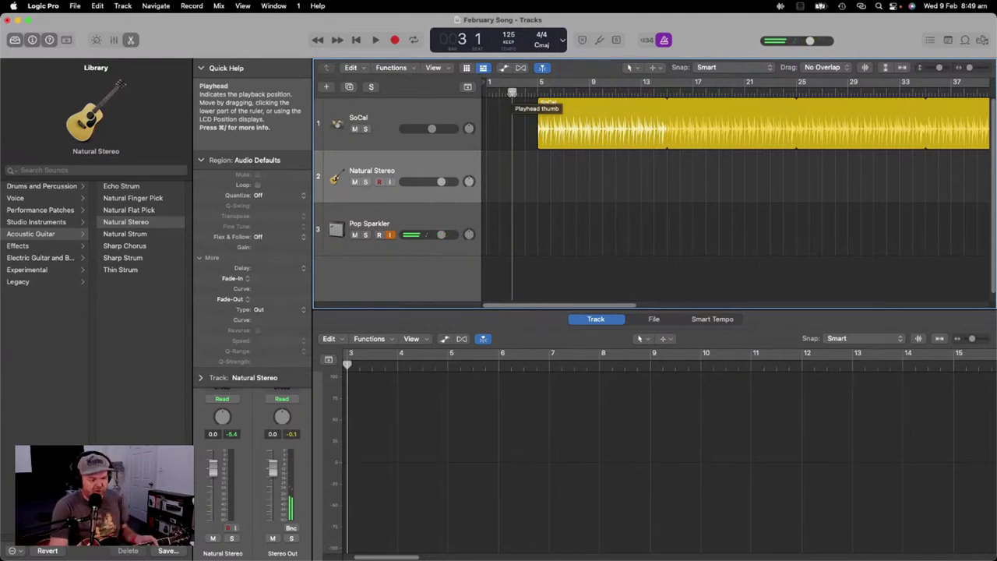
key("r")
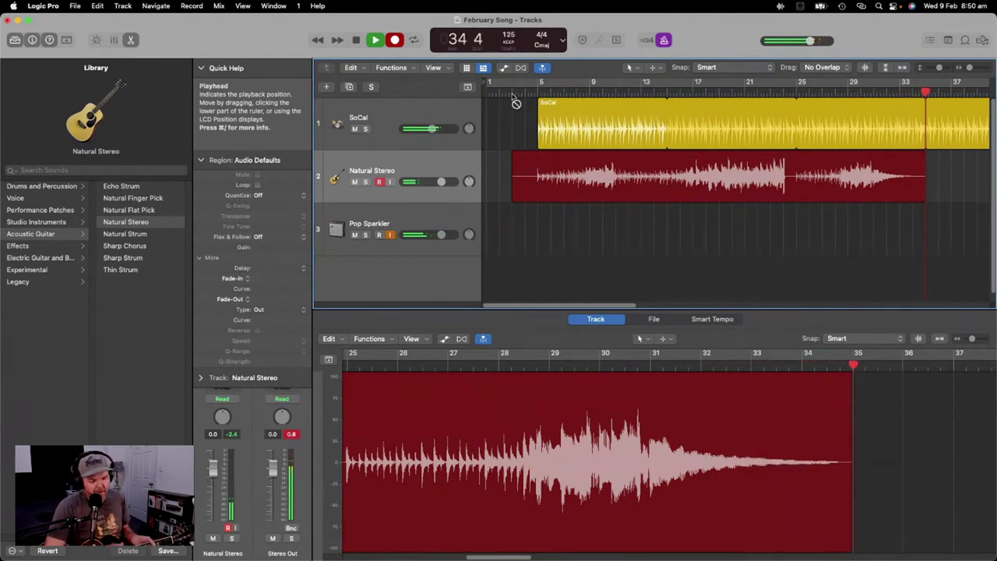
key("space")
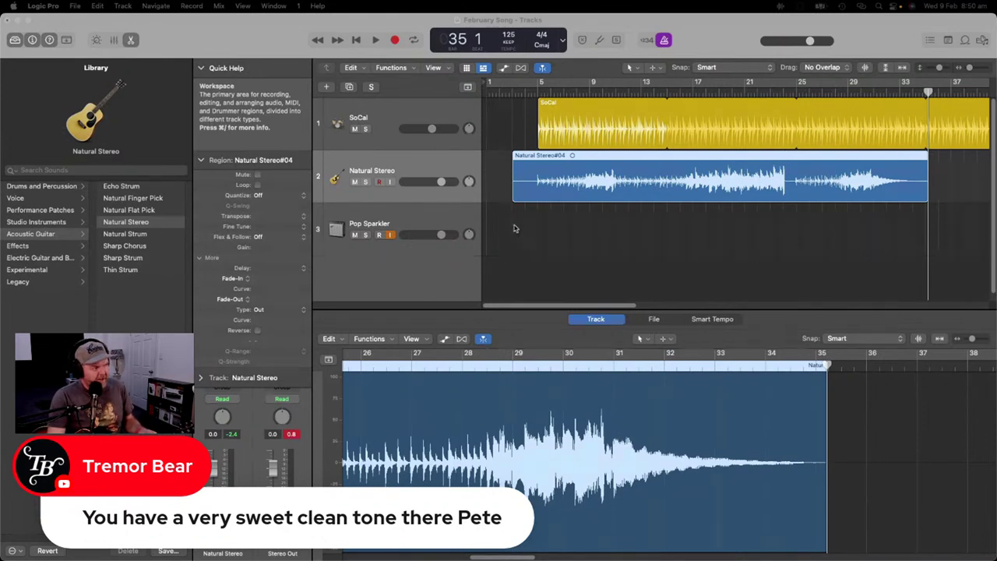
Step: Move the recorded guitar region from the Natural Stereo track to the Pop Sparkler track
left_click(462, 217)
left_click(468, 160)
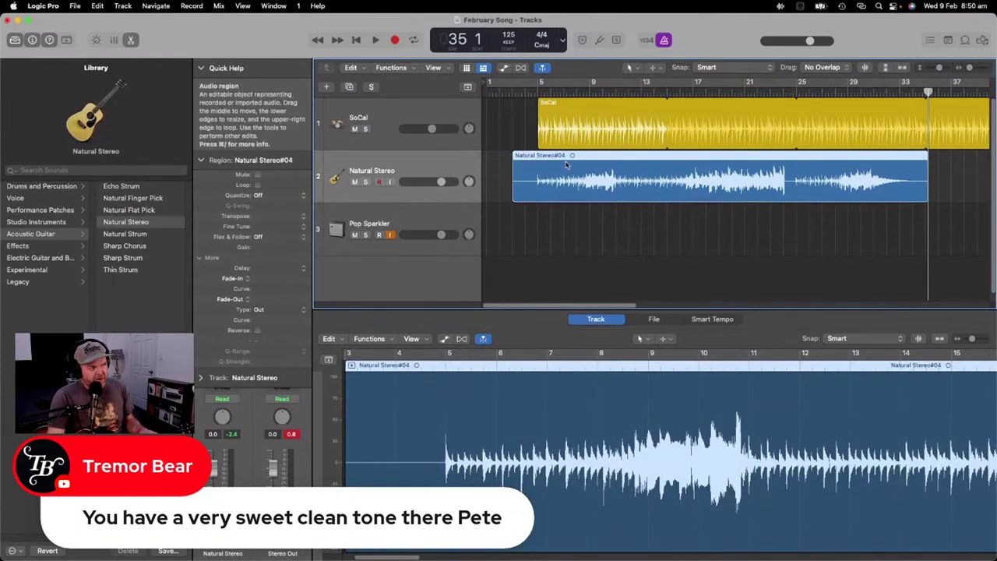
left_click_drag(566, 158, 569, 217)
Step: Audition the moved guitar region from bar 5 with the Pop Sparkler track selected, and stop playback
left_click(356, 40)
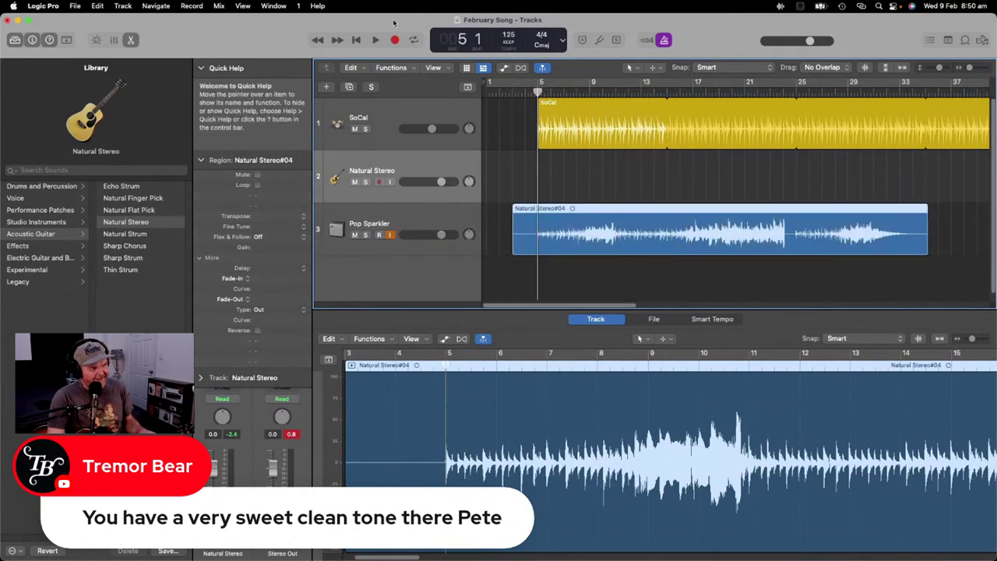
left_click(374, 39)
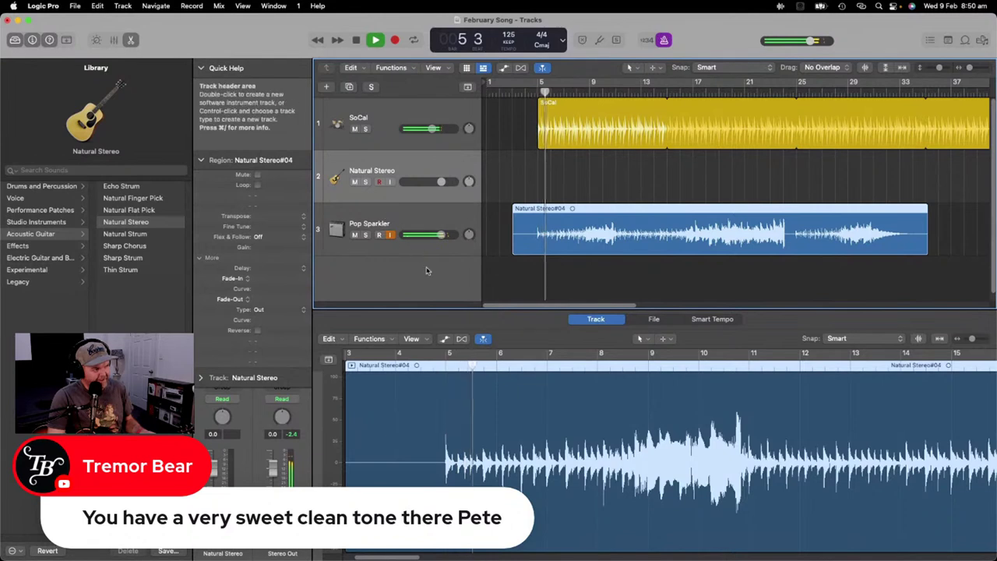
left_click(440, 218)
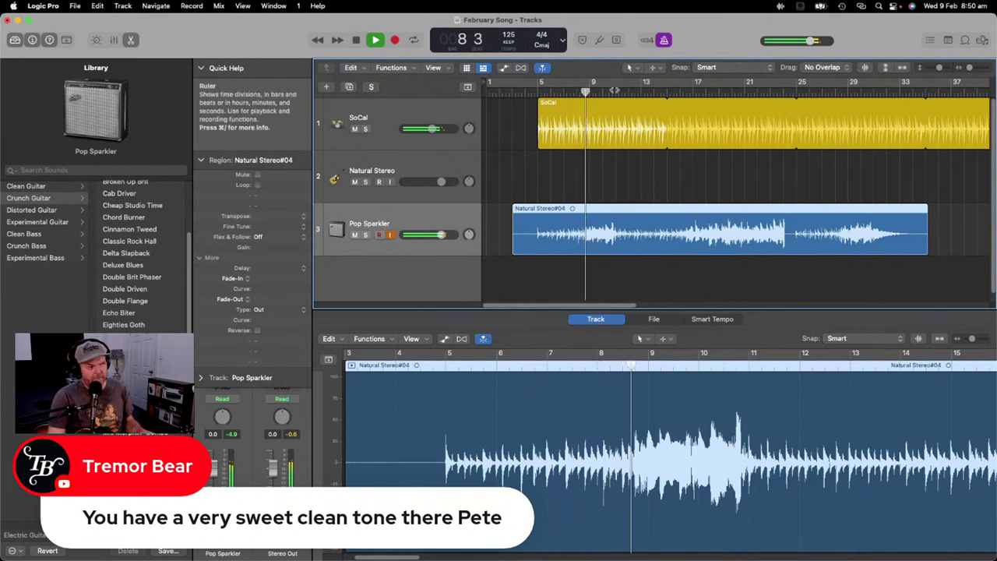
left_click(357, 40)
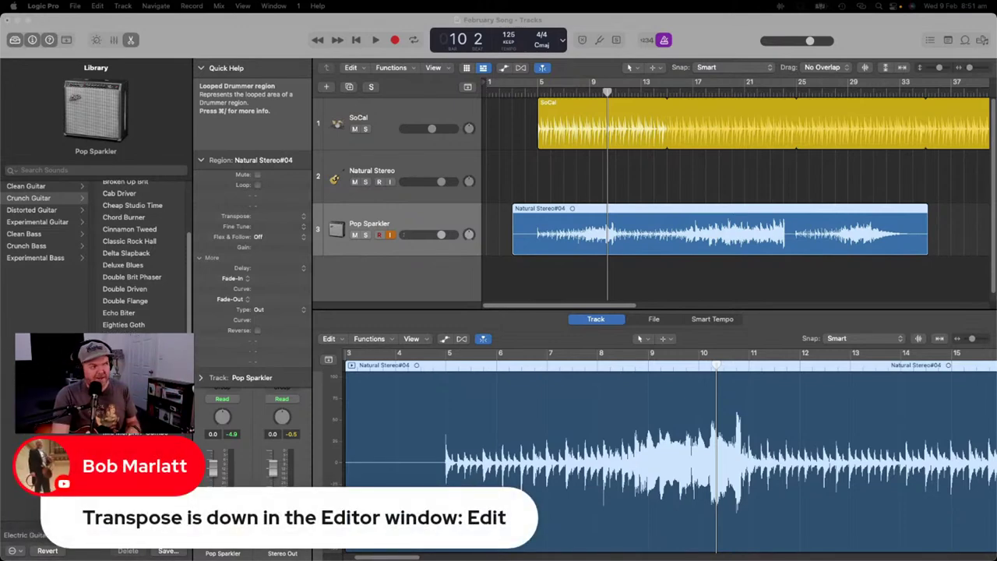
left_click(98, 5)
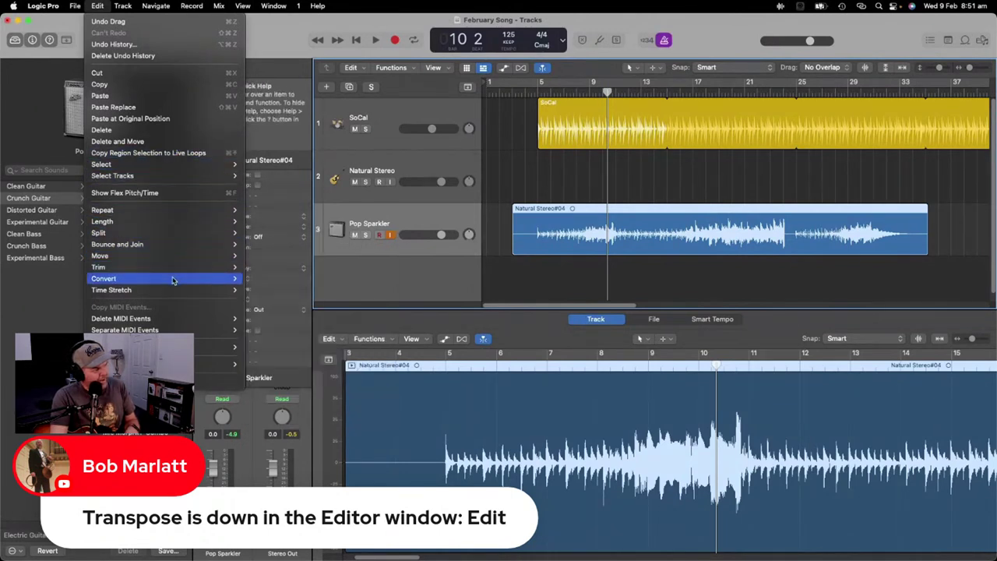
mouse_move(173, 280)
mouse_move(172, 244)
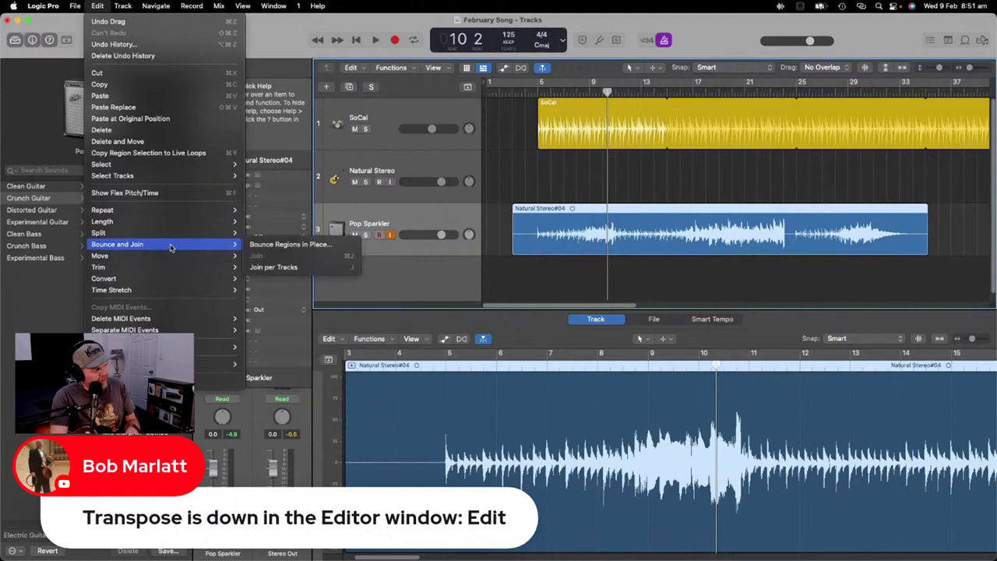
key("Escape")
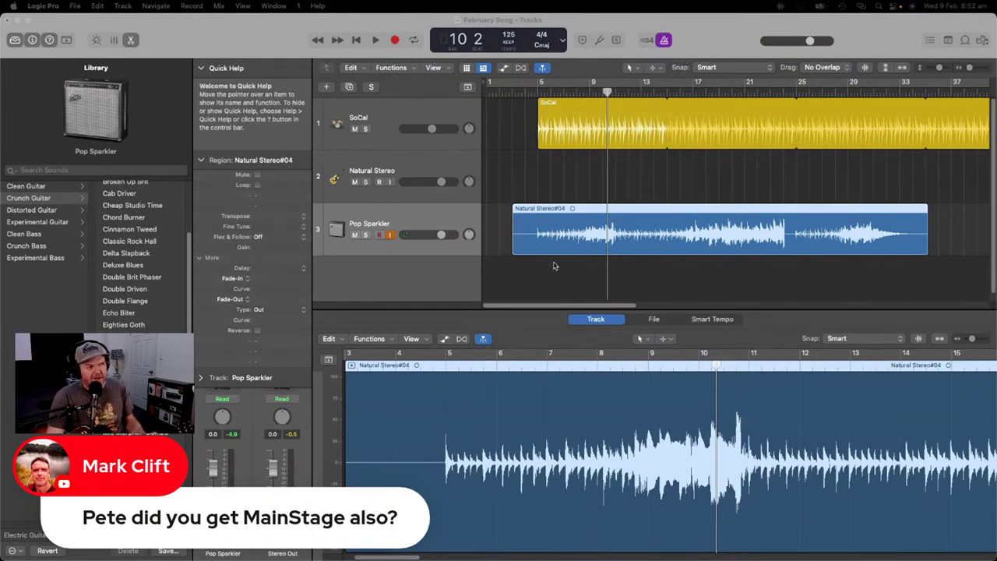
Step: Create a new track with duplicate settings from the Pop Sparkler track
right_click(440, 274)
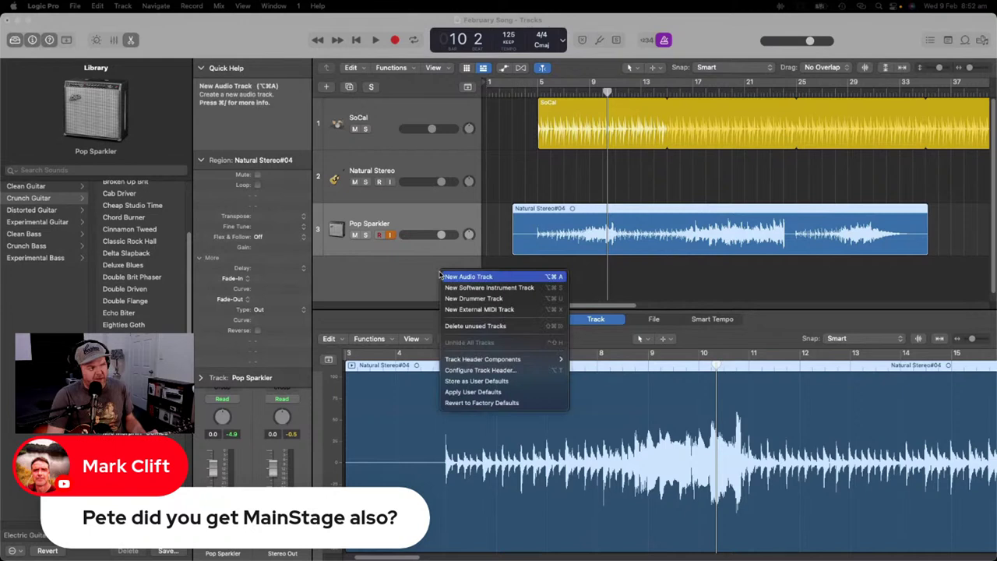
left_click(452, 208)
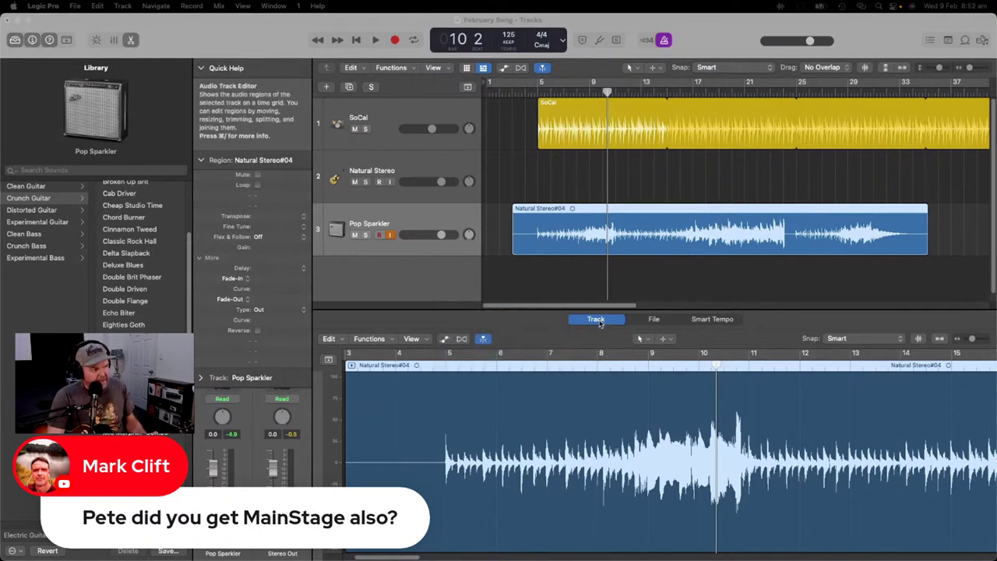
right_click(442, 218)
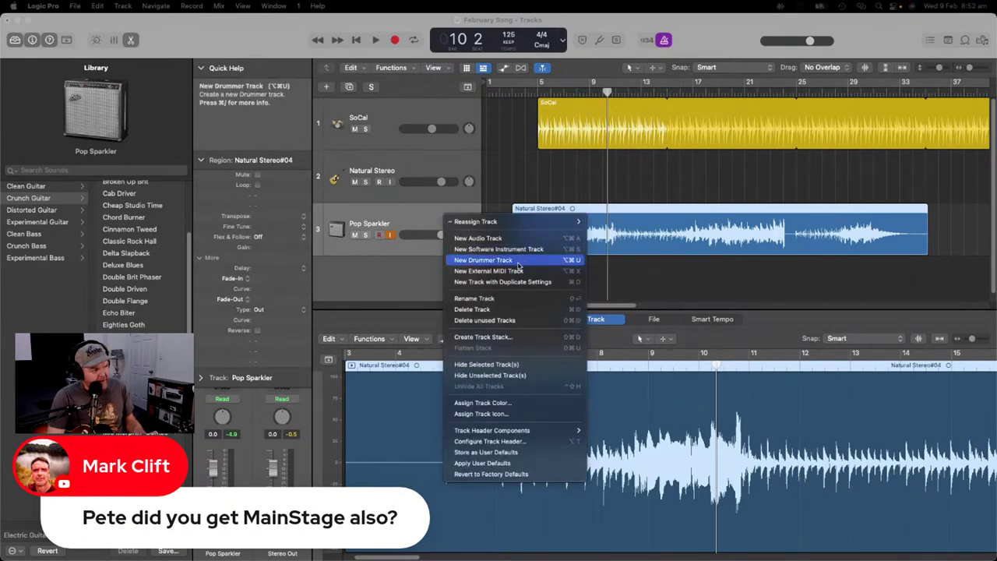
left_click(519, 282)
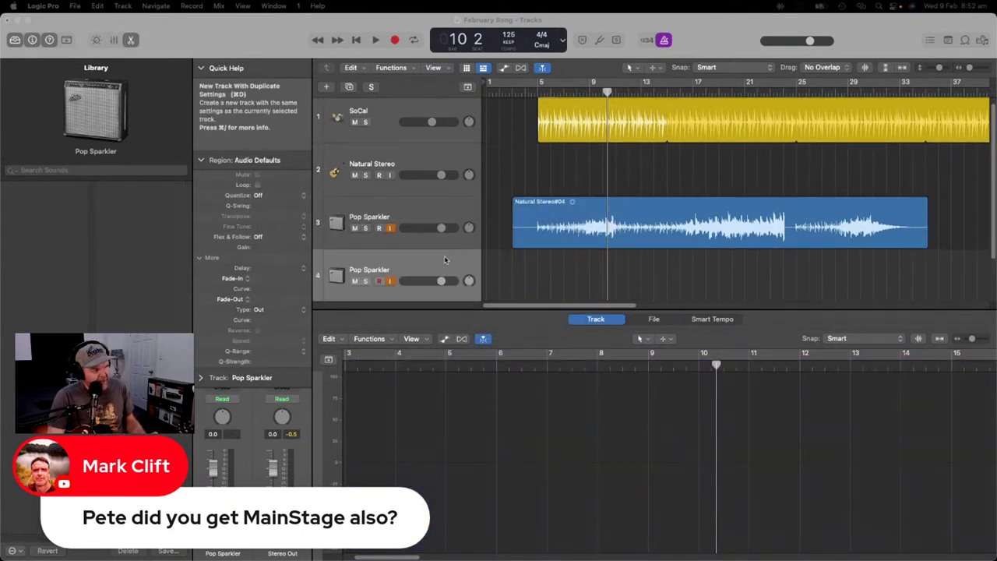
left_click(444, 257)
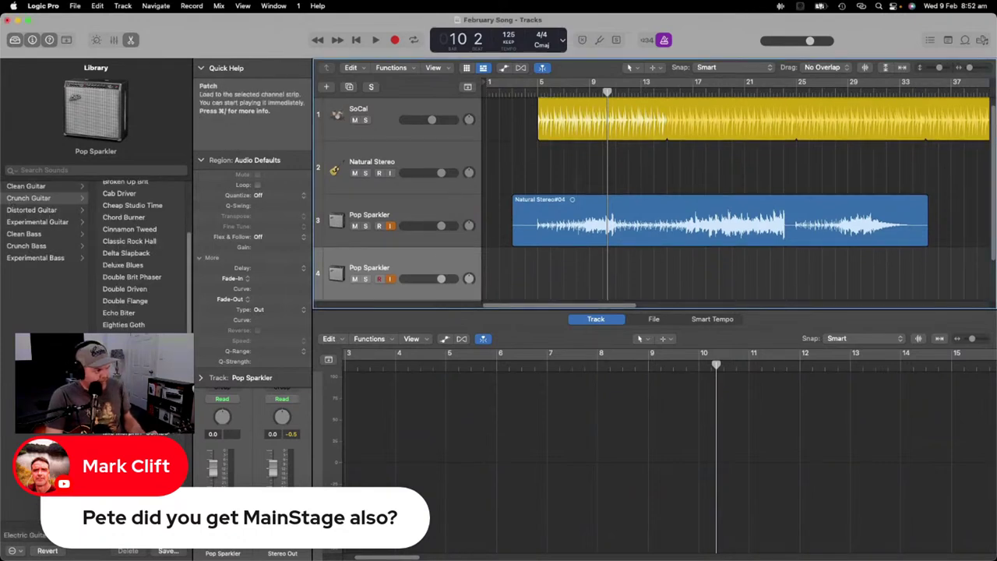
Step: Try the Double Brit Phaser patch and settle on Double Flange for track 4, with input monitoring off on Pop Sparkler
scroll(137, 298, "down", 4)
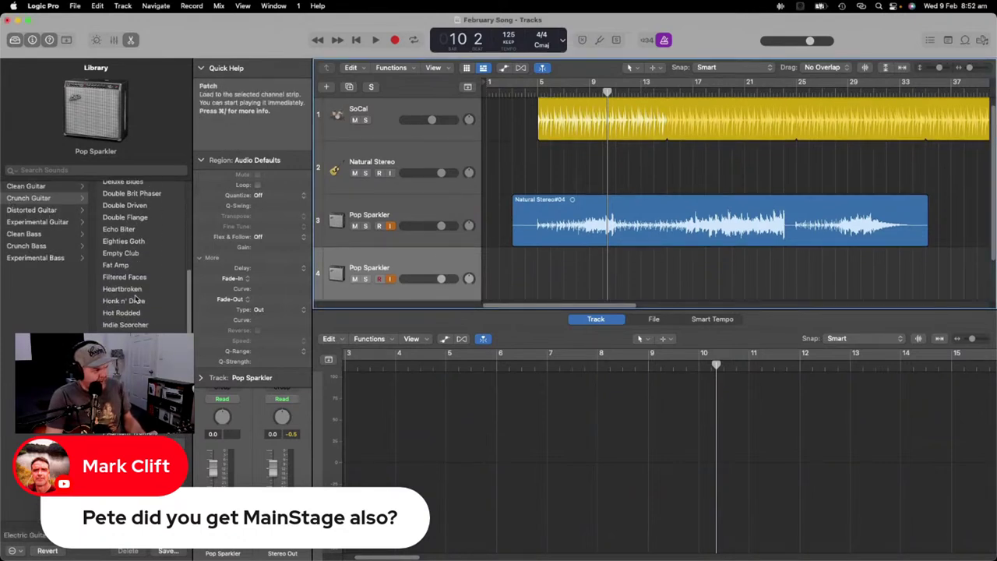
left_click(141, 204)
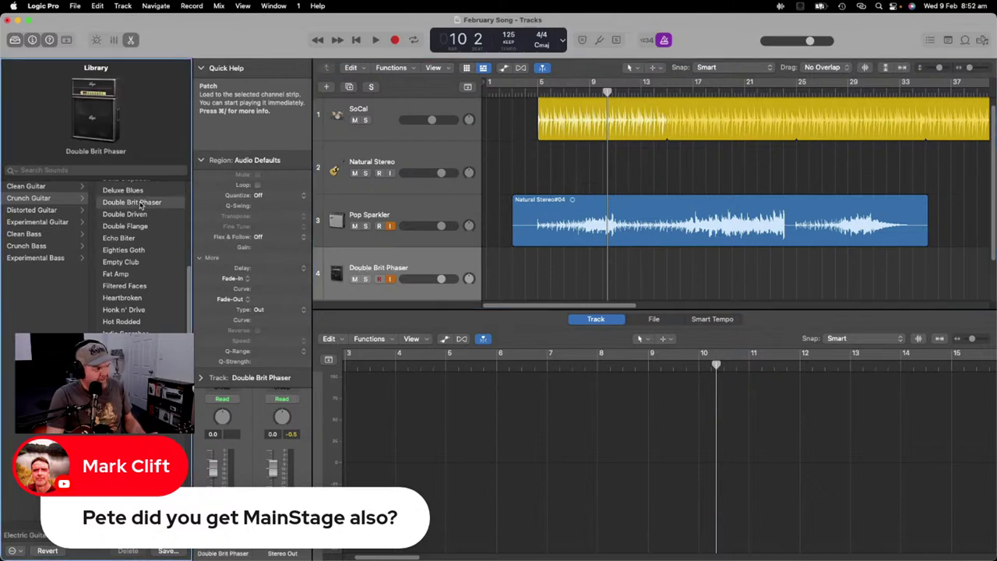
left_click(389, 226)
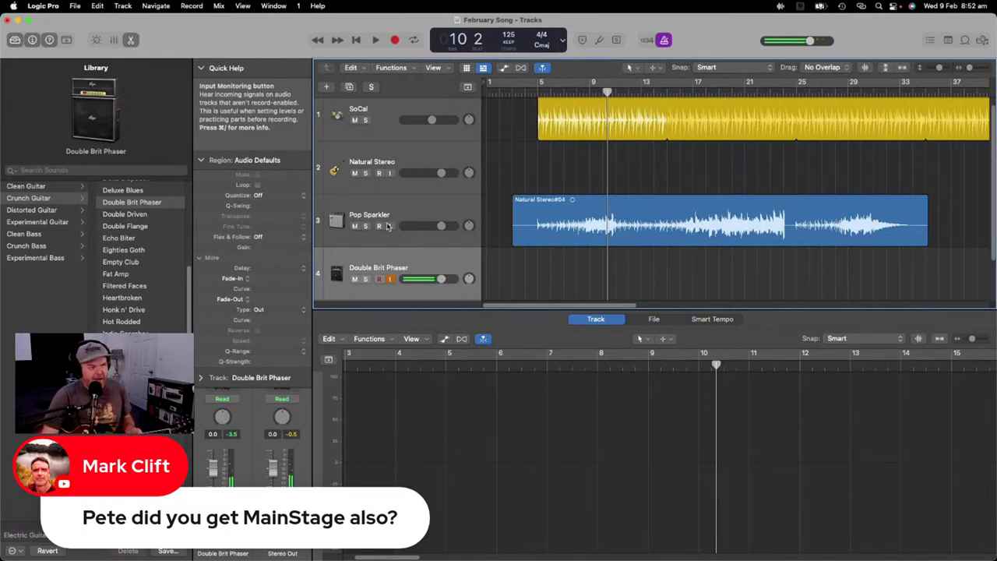
left_click(137, 227)
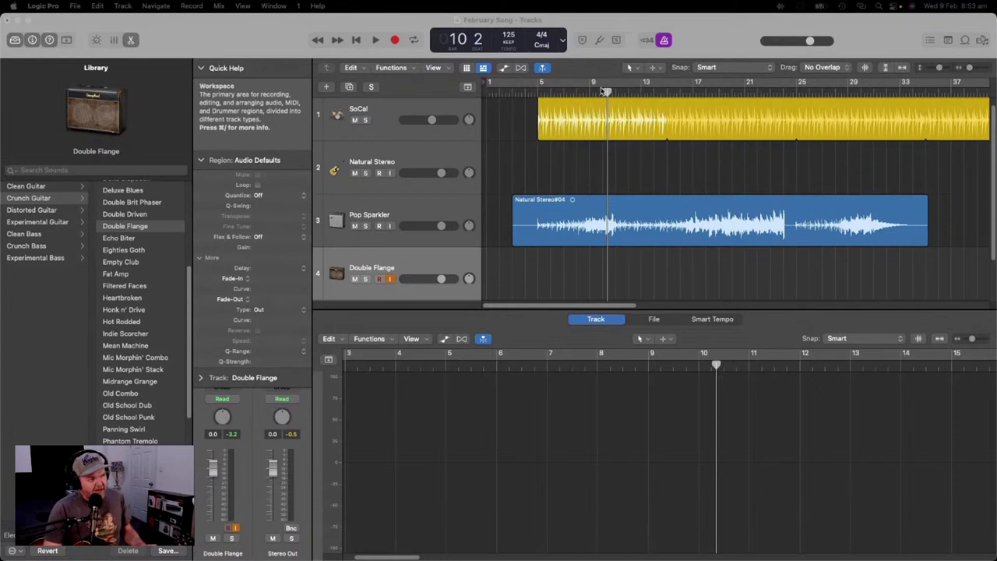
Step: Record a second guitar take on the Double Flange track from bar 3 to about bar 36
left_click_drag(607, 92, 534, 99)
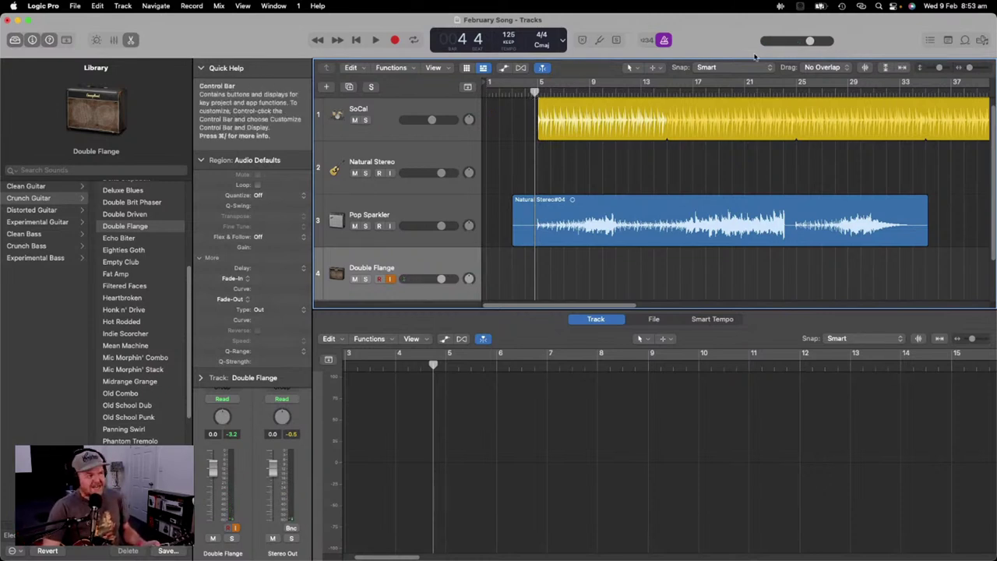
left_click_drag(536, 93, 512, 93)
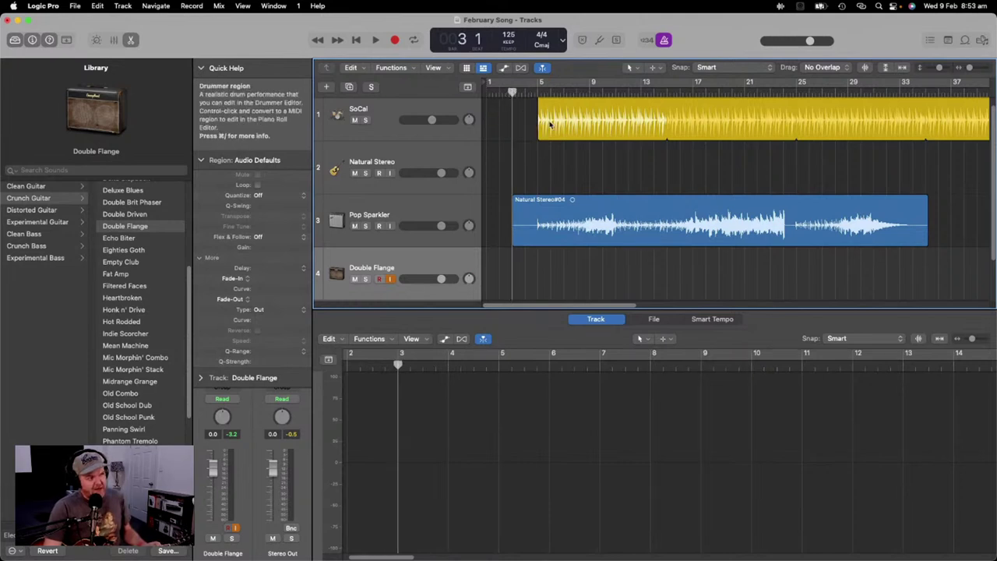
left_click(395, 40)
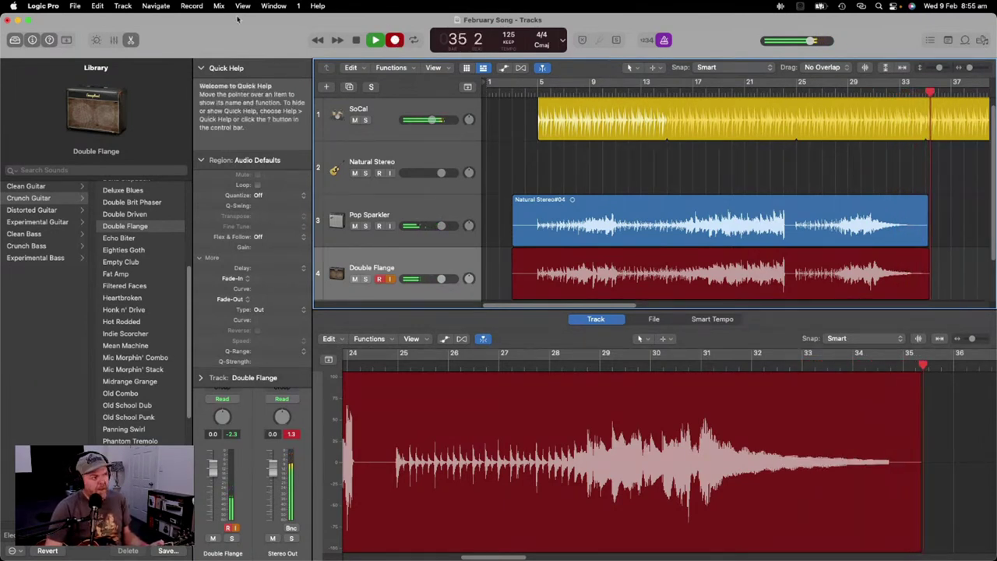
left_click(357, 40)
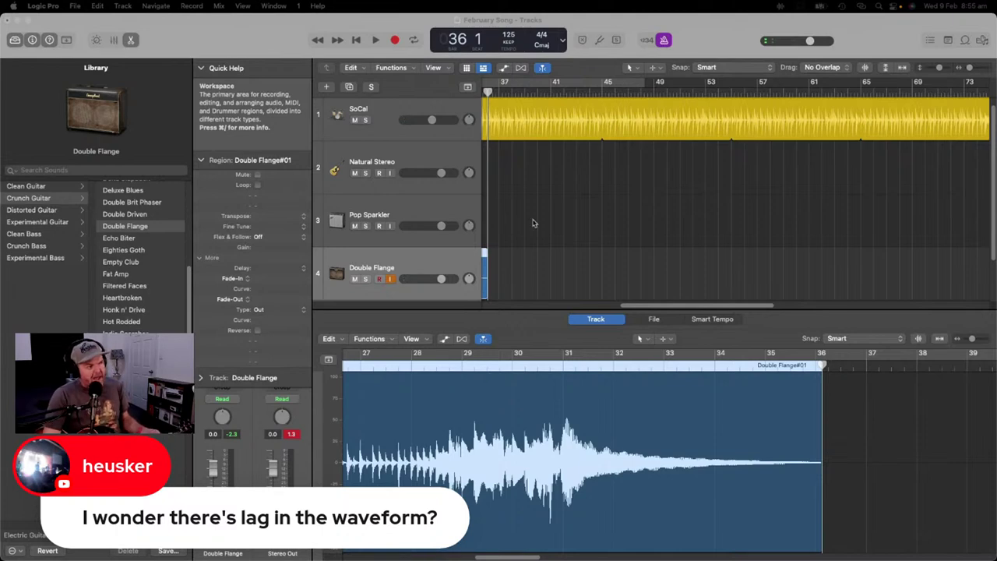
Step: Play both guitar takes back together with the drums from bar 5
left_click_drag(677, 306, 539, 306)
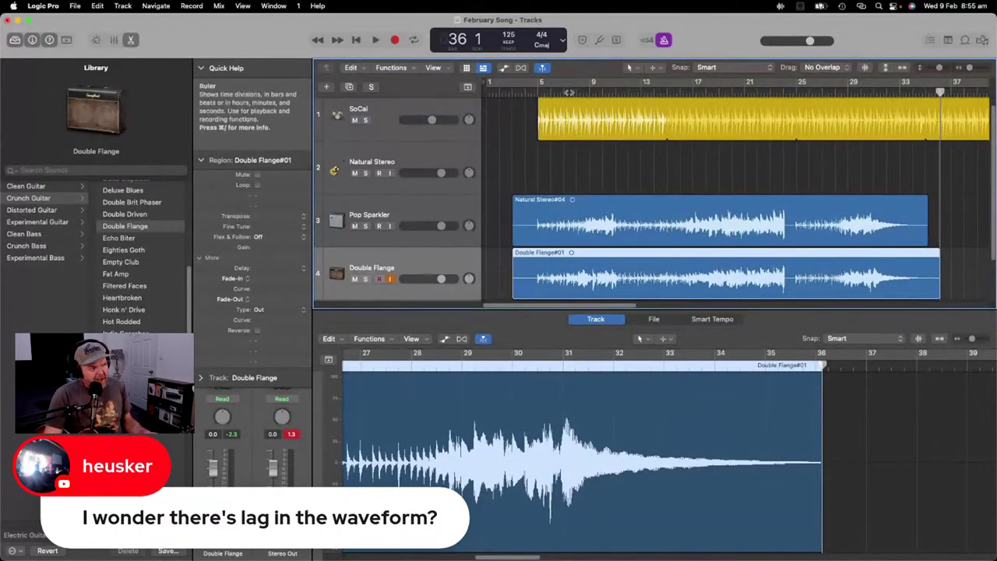
left_click(542, 86)
key("space")
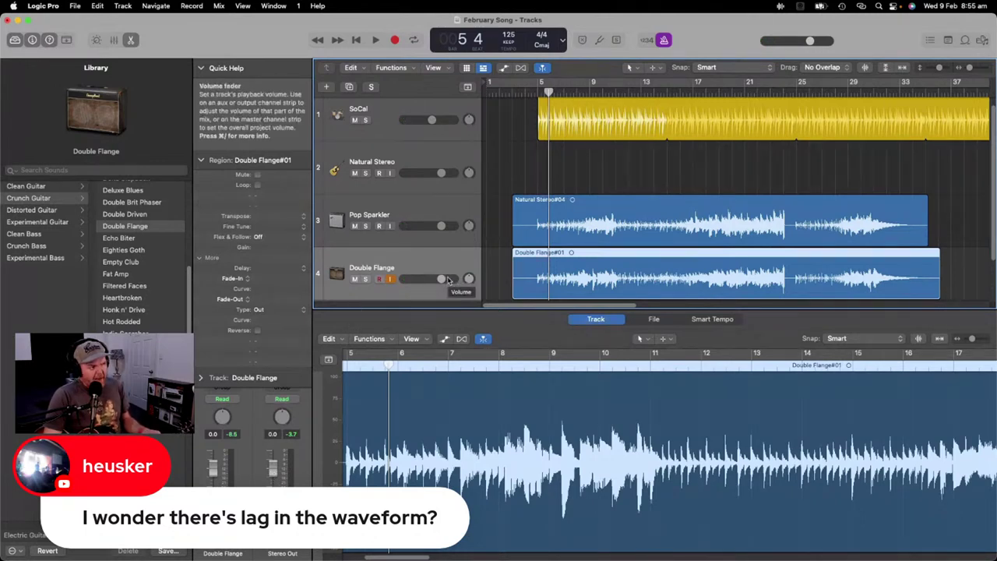
Step: Lower the Double Flange track's volume to about -2.7 dB and the Pop Sparkler track's to about -3.0 dB
mouse_move(441, 278)
left_click_drag(439, 278, 437, 279)
left_click_drag(441, 226, 434, 225)
left_click_drag(437, 279, 435, 279)
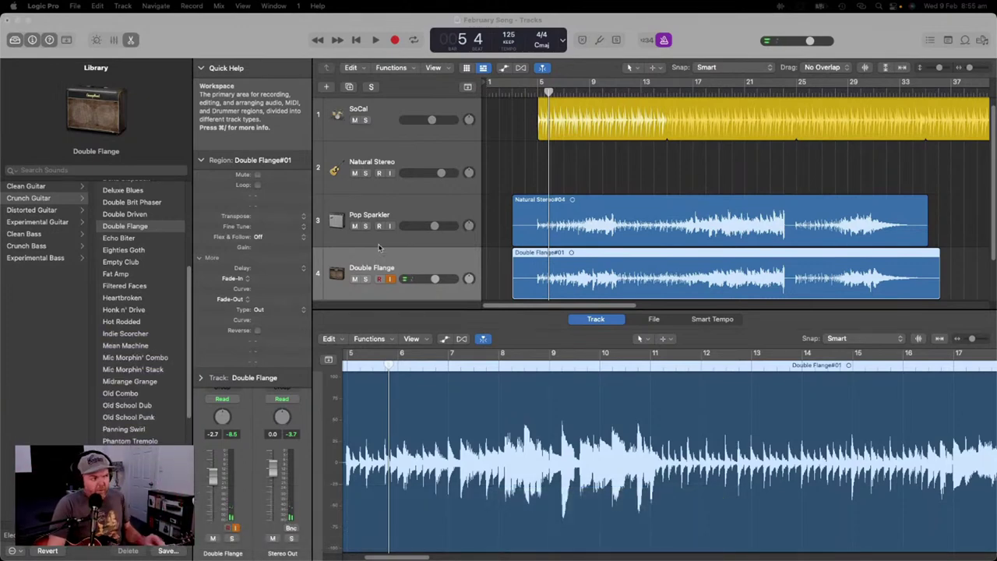
Step: Pan the Pop Sparkler track to the left and the Double Flange track to the right at +63
left_click(439, 211)
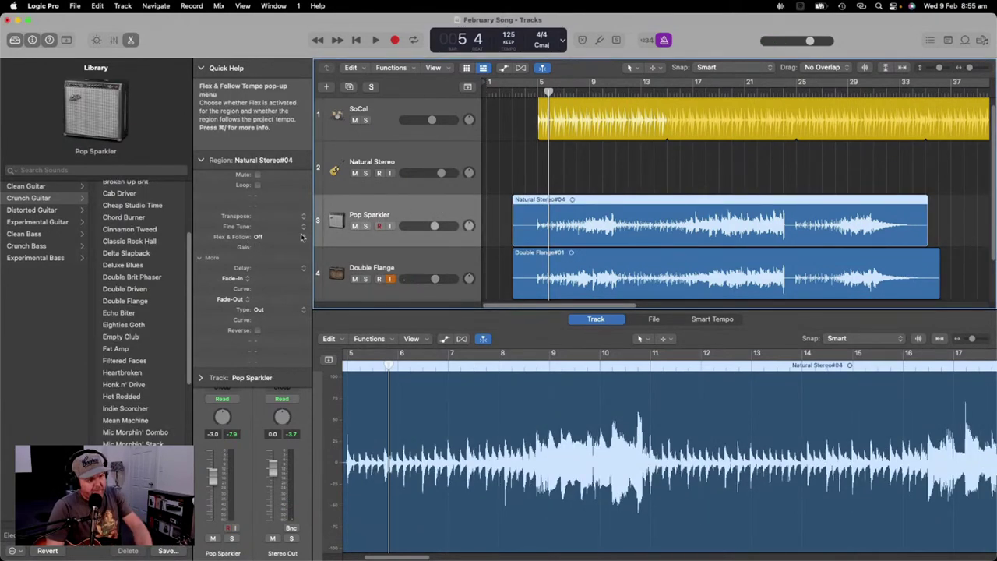
right_click(407, 211)
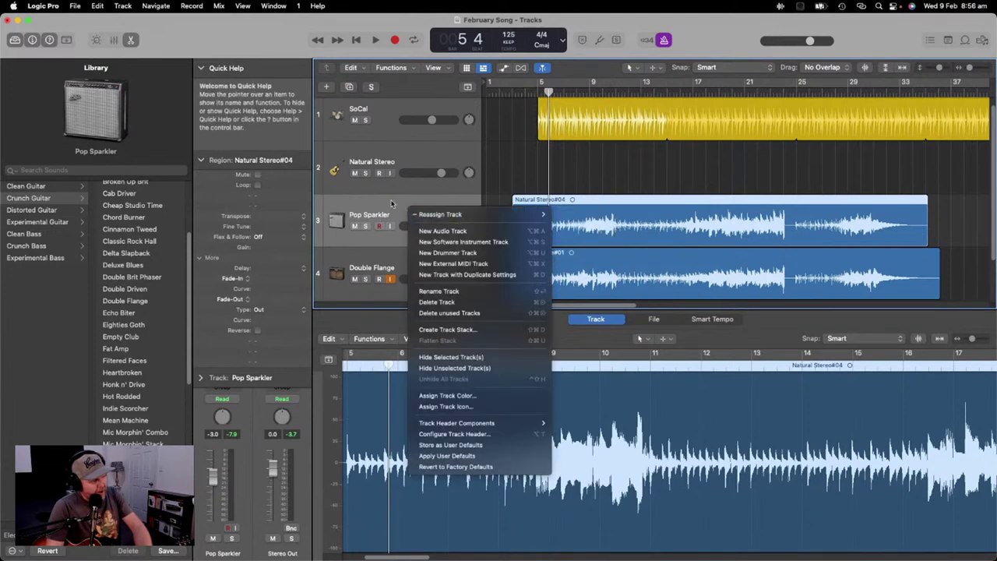
left_click(392, 203)
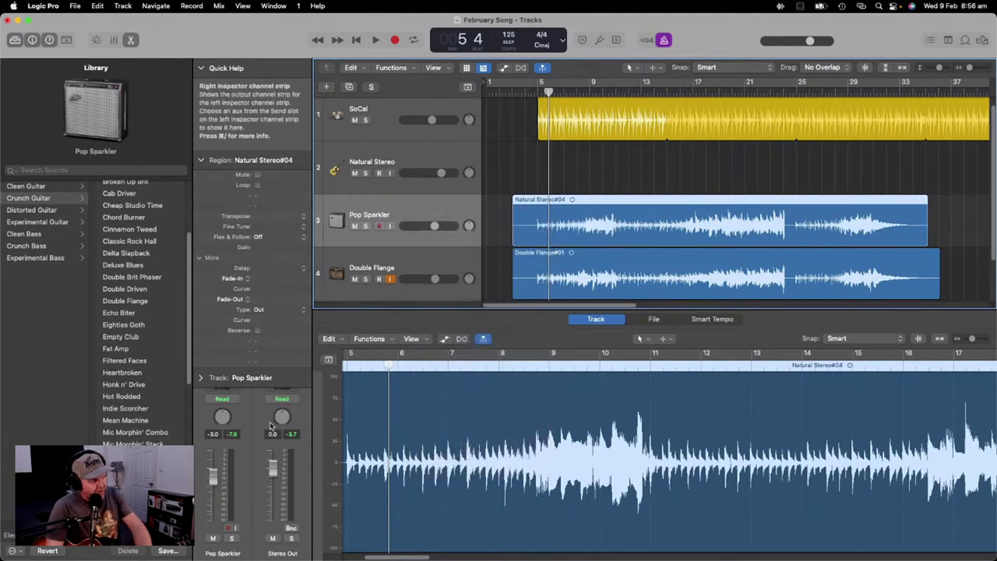
left_click(414, 284)
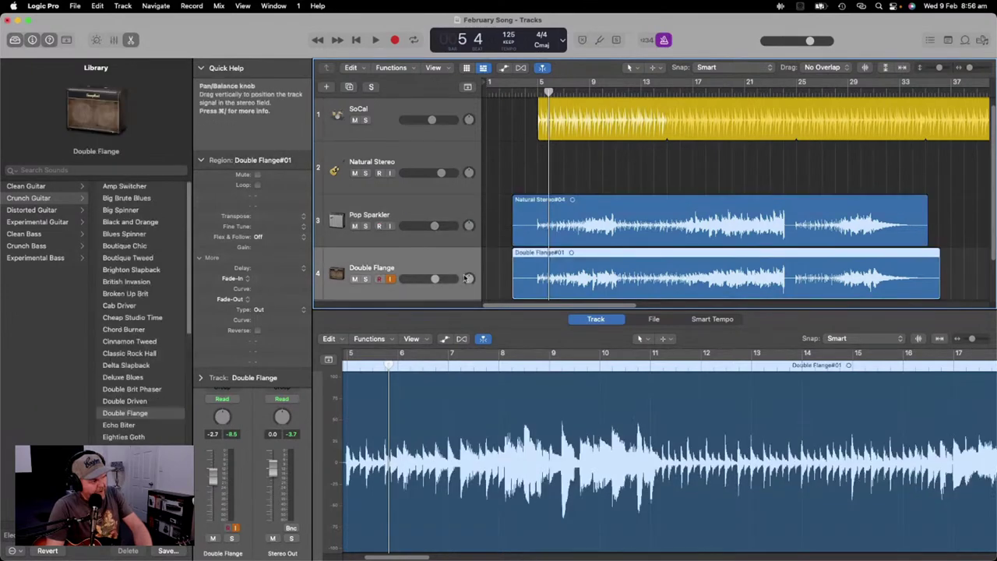
left_click(463, 209)
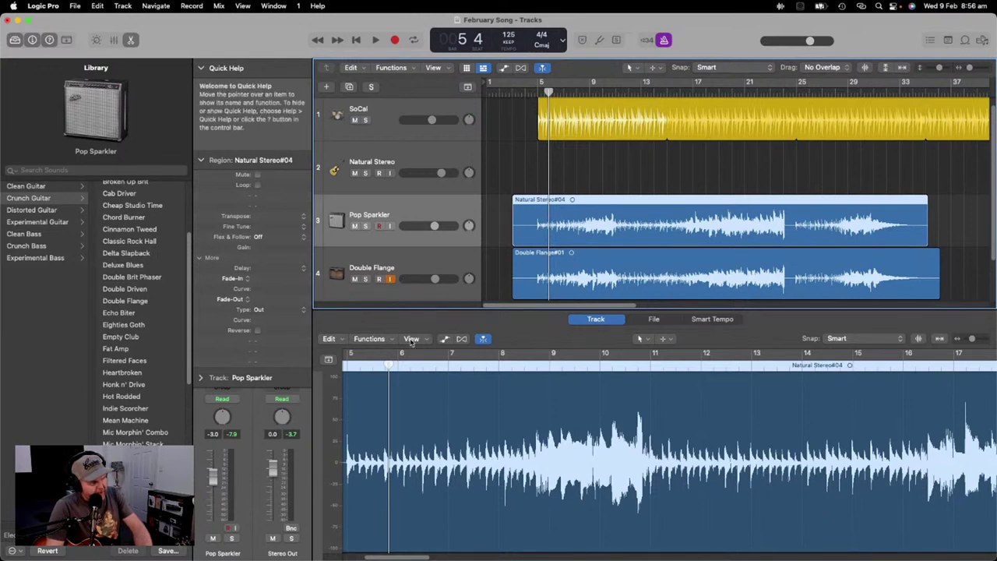
left_click(470, 260)
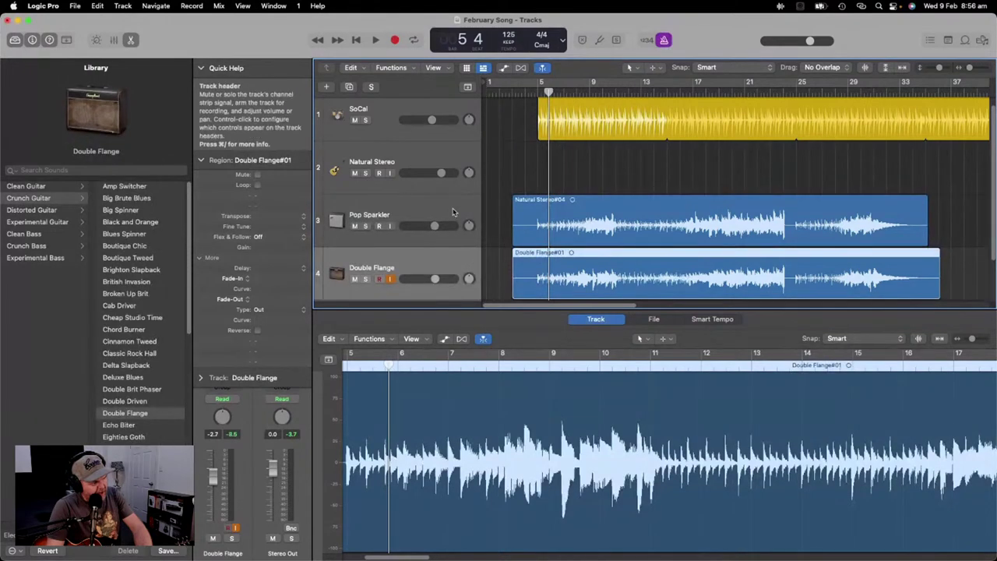
left_click(453, 212)
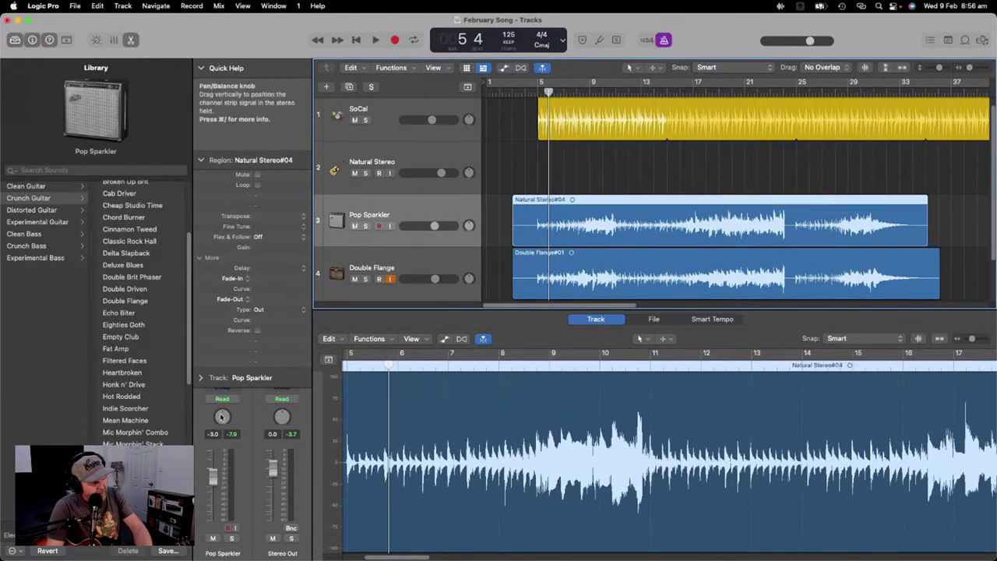
left_click(469, 278)
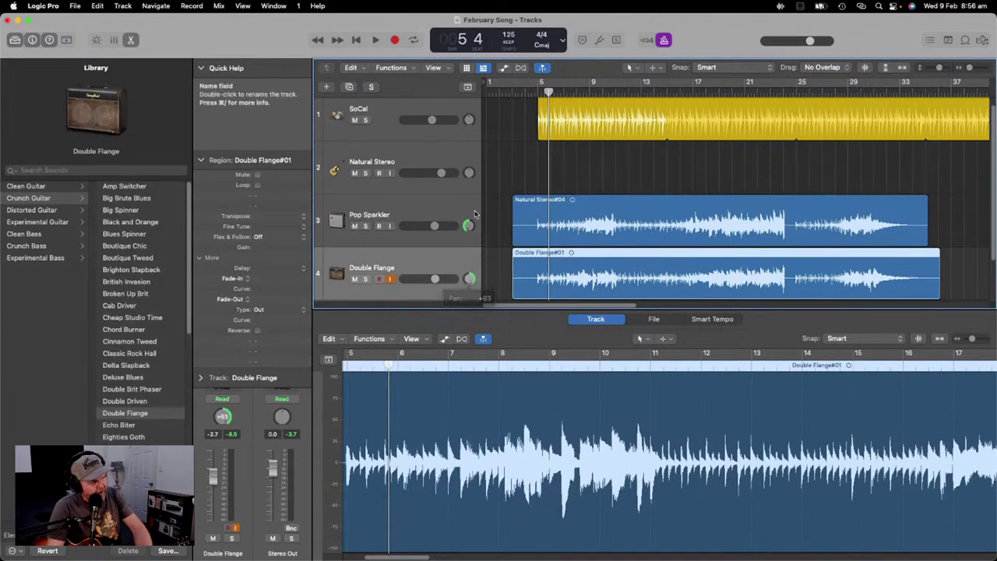
Step: Play the panned guitars with the drums from bar 5 and set the SoCal drummer track's volume to about -2.7 dB
left_click(542, 92)
key("space")
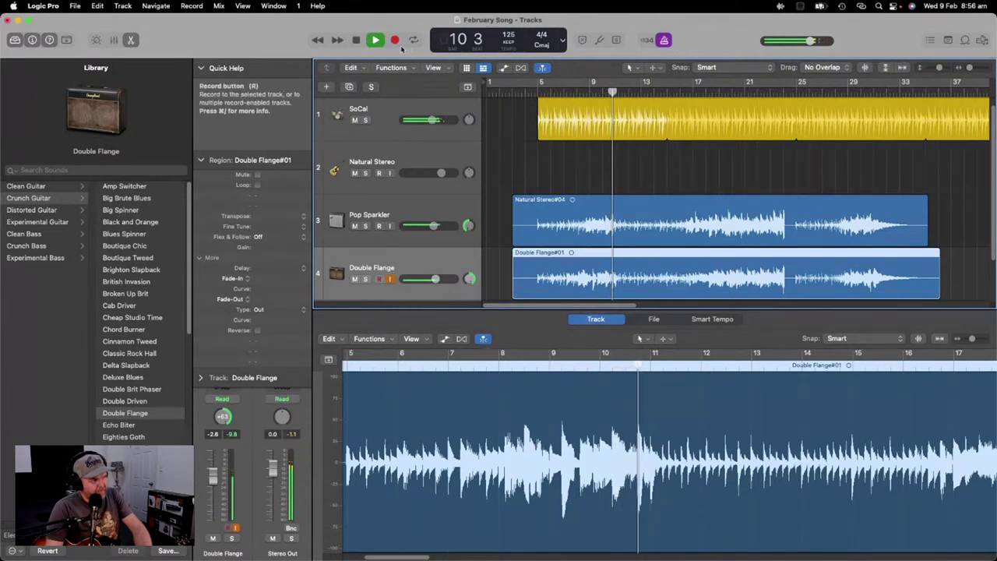
mouse_move(436, 120)
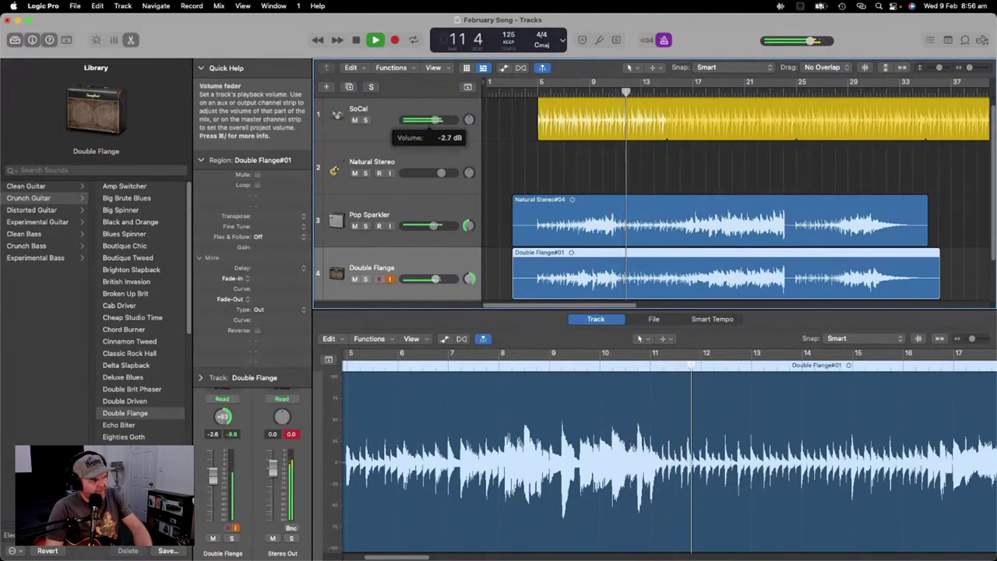
left_click(543, 85)
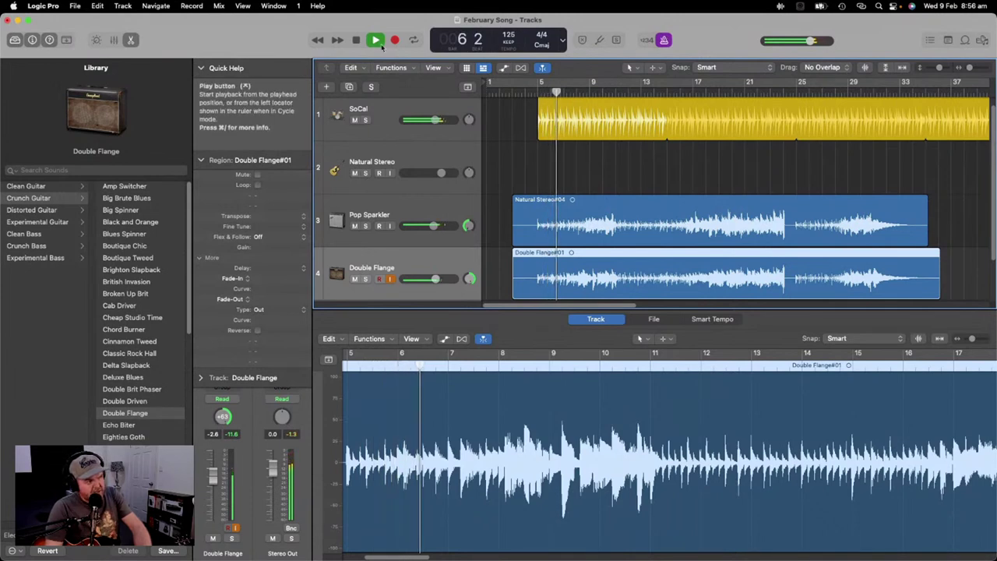
key("space")
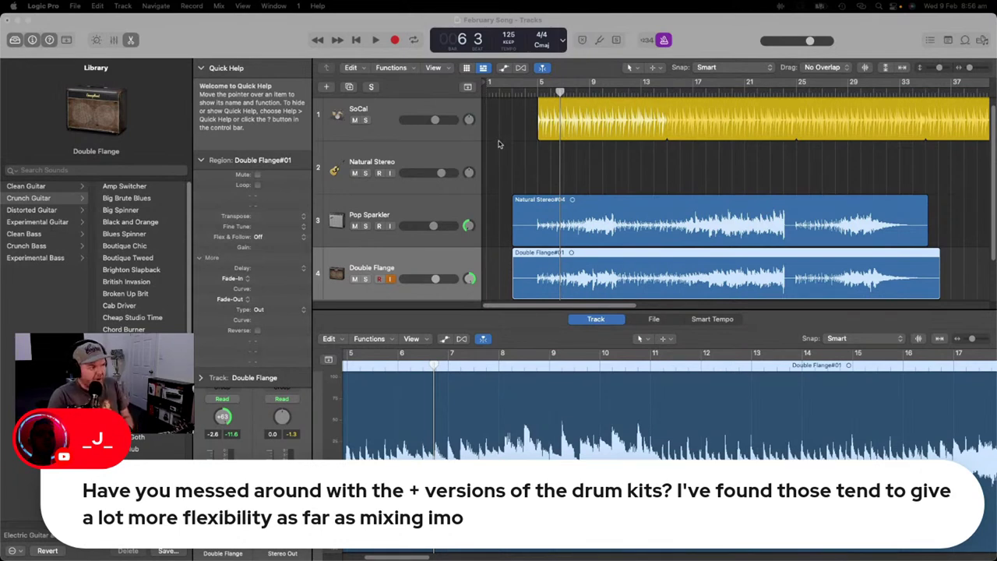
Step: Add a new Drummer track below the Double Flange track
scroll(499, 144, "down", 2)
right_click(395, 277)
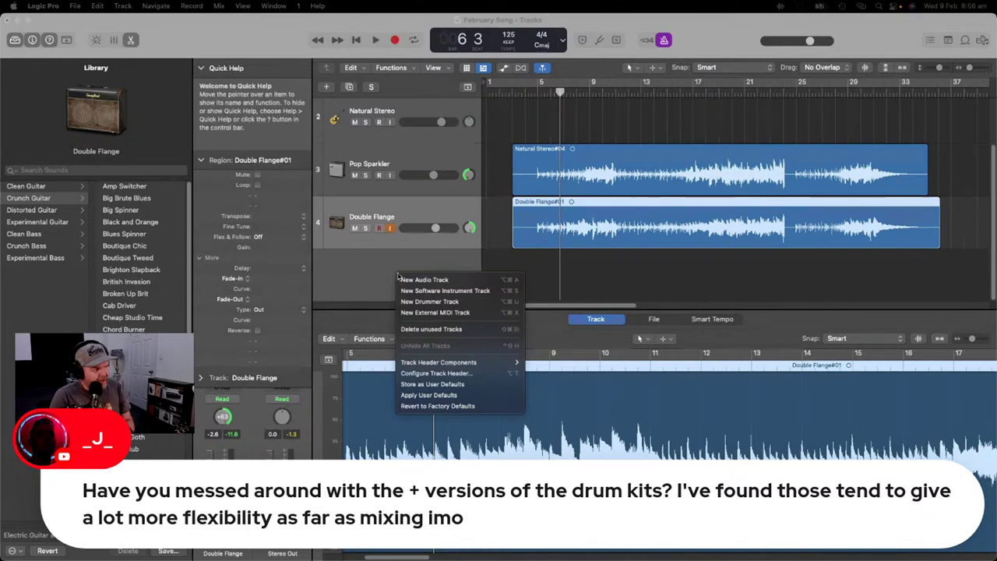
left_click(456, 305)
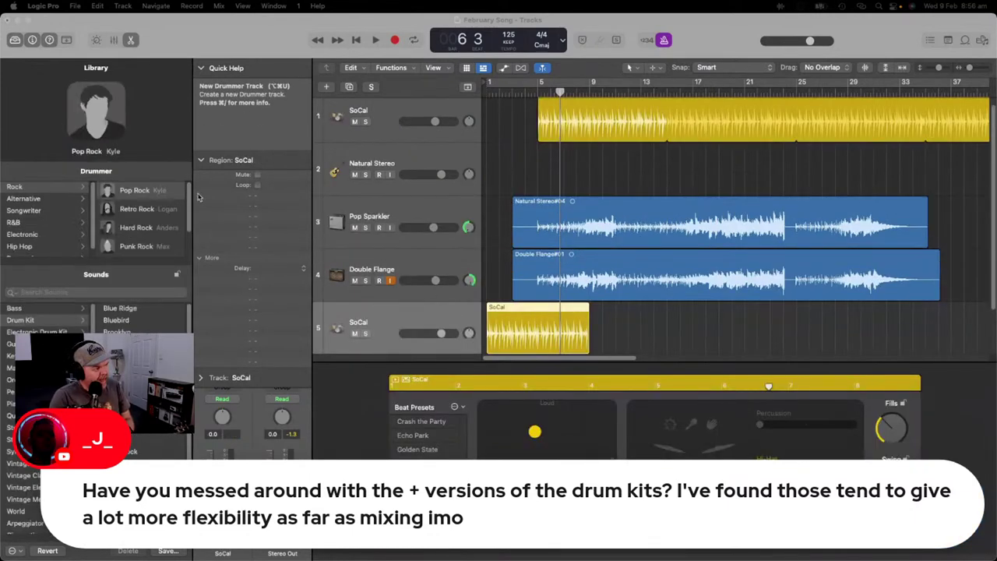
Step: Browse the new drummer track's genres and kit categories and choose the Neo Soul drummer under R&B
scroll(46, 413, "down", 2)
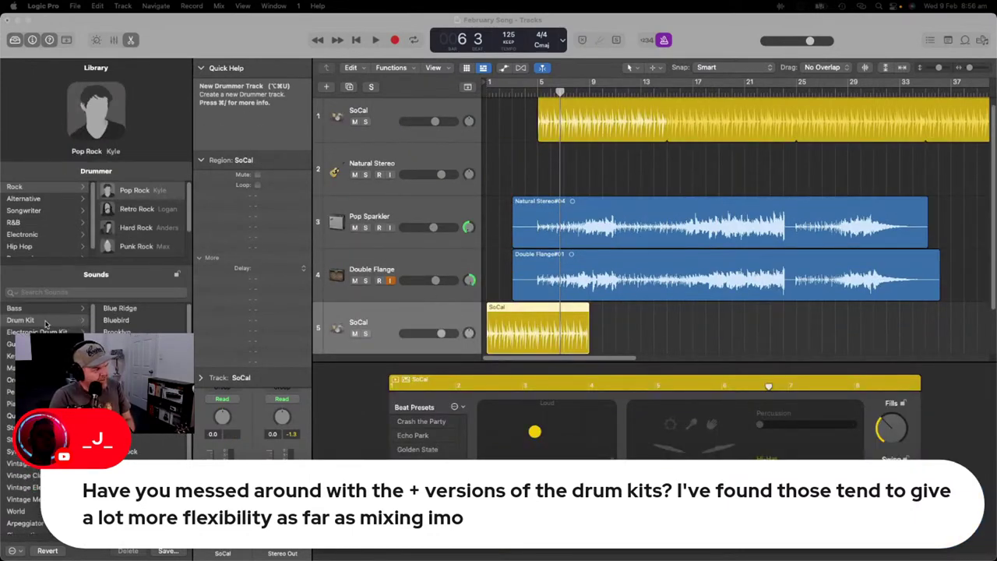
left_click(48, 212)
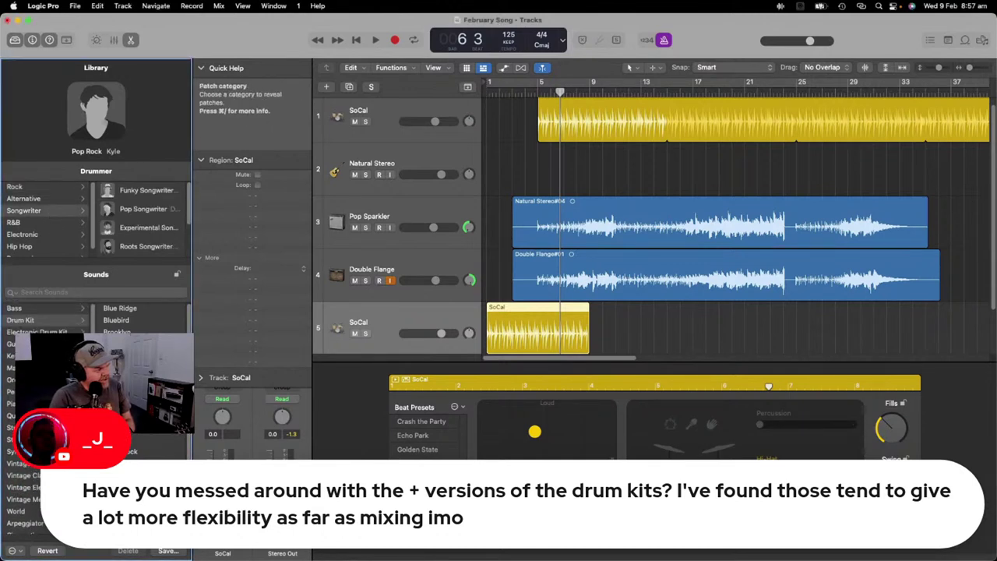
left_click(39, 332)
scroll(46, 327, "down", 2)
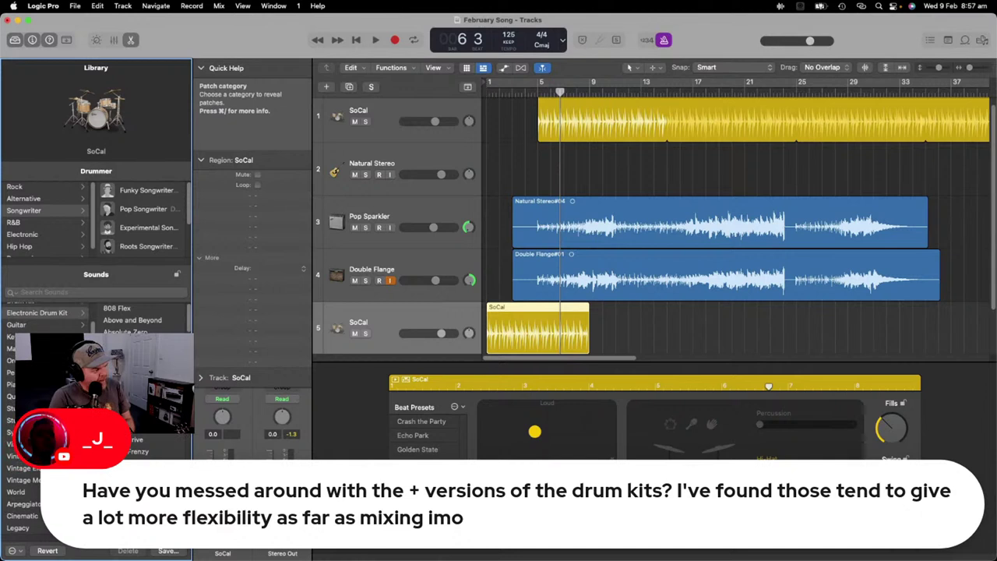
left_click(23, 480)
key("Up")
key("Up")
scroll(23, 459, "up", 2)
left_click(23, 368)
left_click(36, 320)
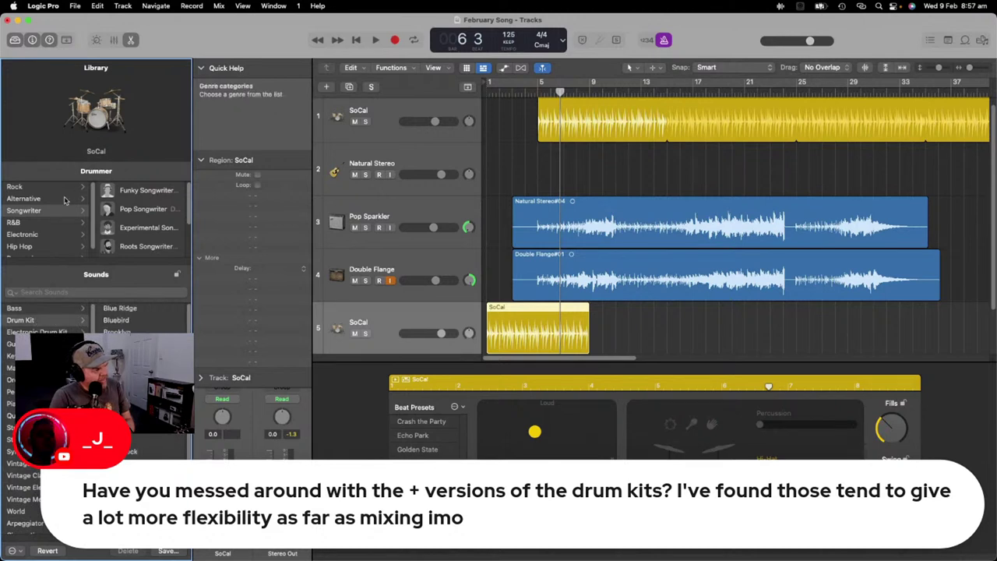
left_click(39, 224)
left_click(137, 210)
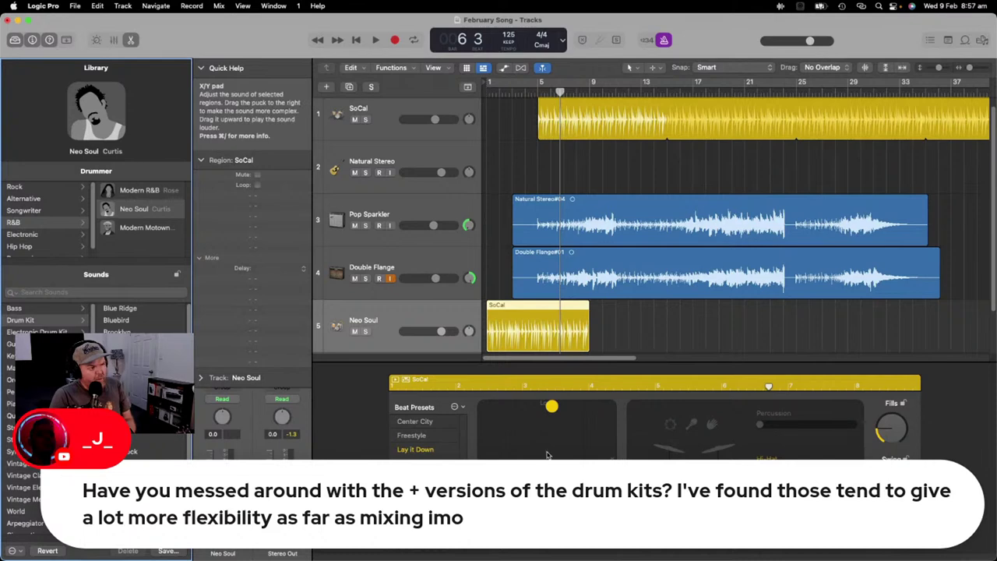
Step: Delete the Neo Soul drummer track together with its region
scroll(504, 285, "down", 2)
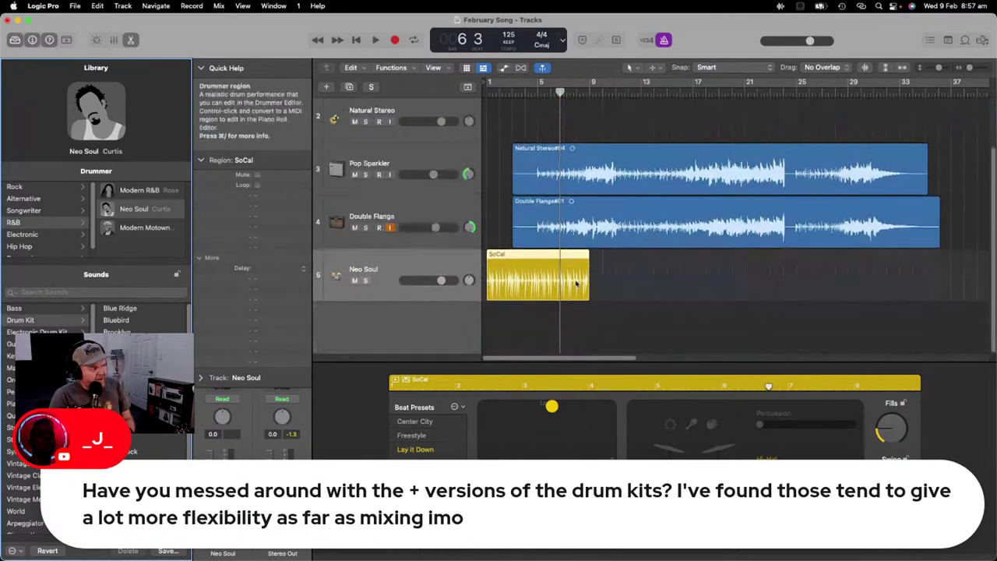
right_click(461, 264)
left_click(509, 355)
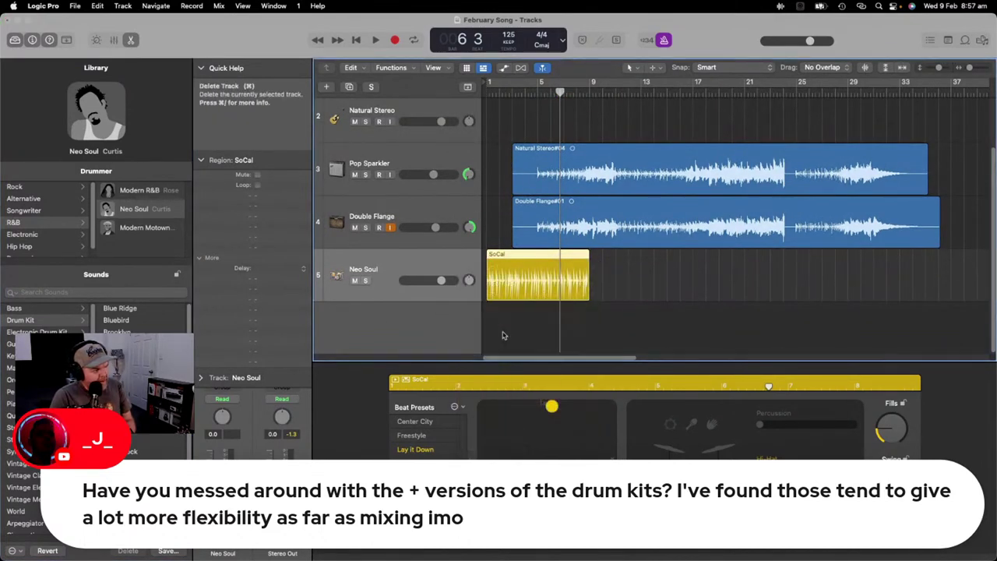
left_click(518, 215)
Step: Add a software instrument track below Double Flange and load the Heavy+ drum kit patch on it
scroll(450, 278, "down", 2)
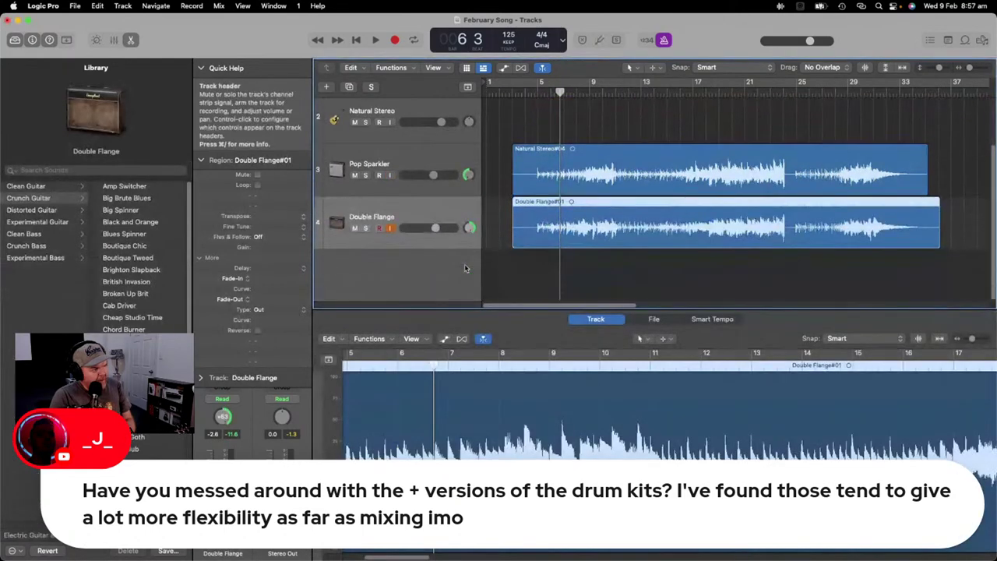
right_click(437, 282)
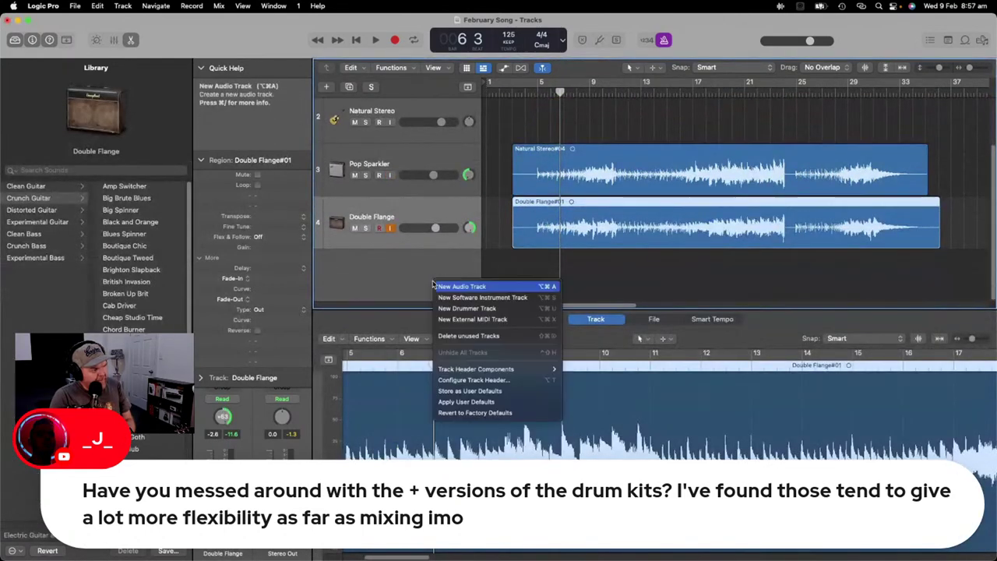
left_click(502, 300)
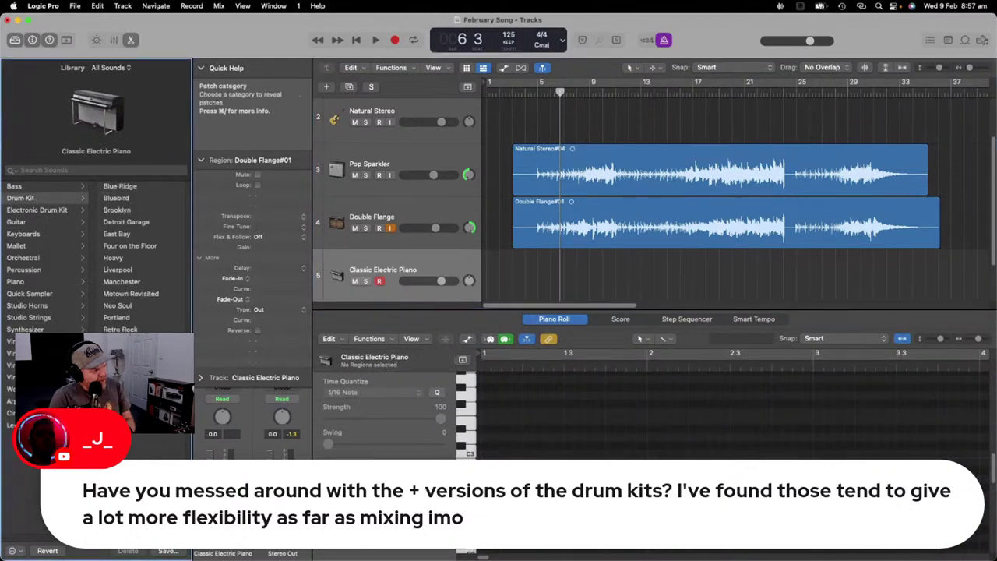
scroll(169, 313, "right", 3)
scroll(144, 257, "down", 2)
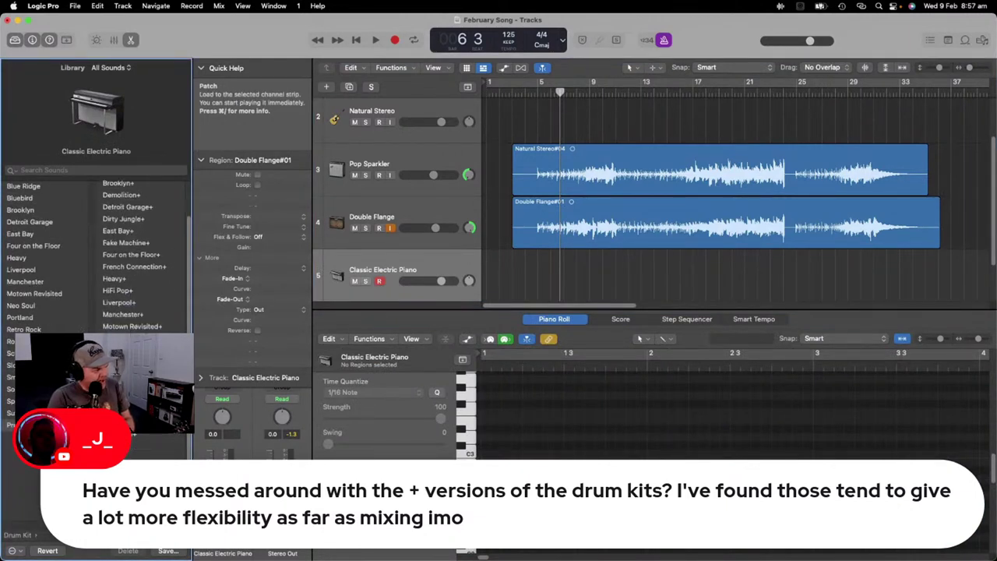
left_click(130, 280)
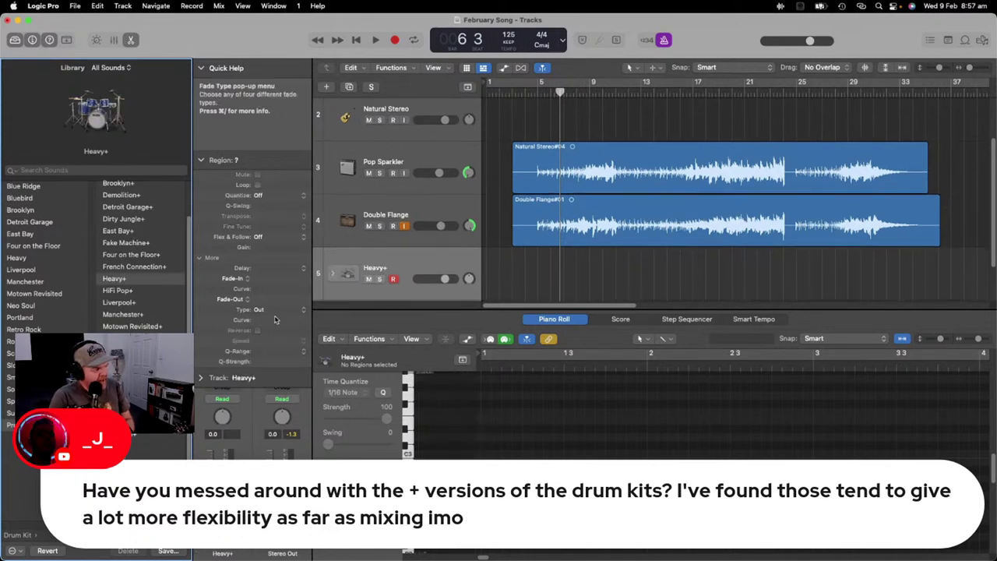
Step: Open the Musical Typing keyboard, move it over the tracks area, and lower its octave to C1
scroll(499, 290, "down", 1)
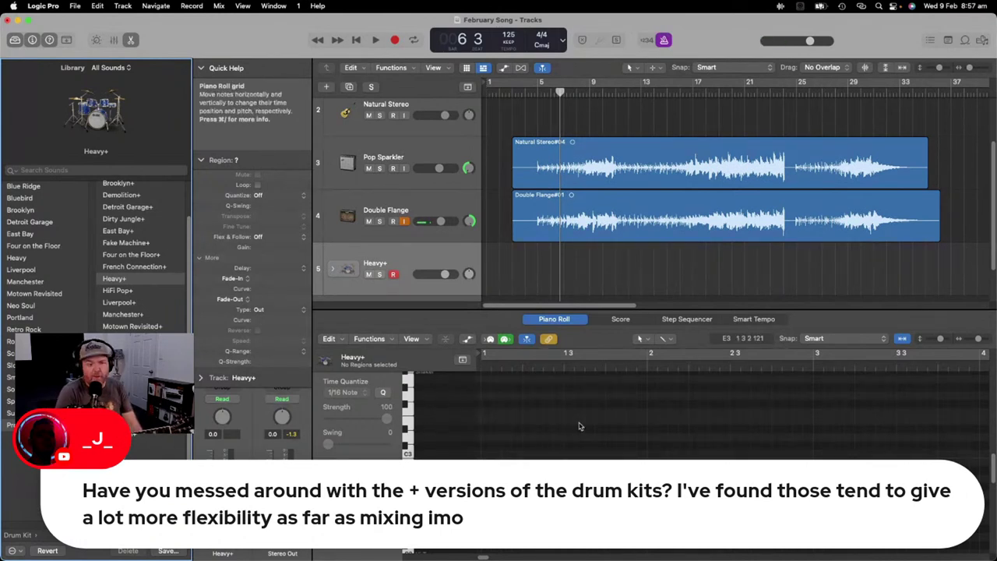
key("super+k")
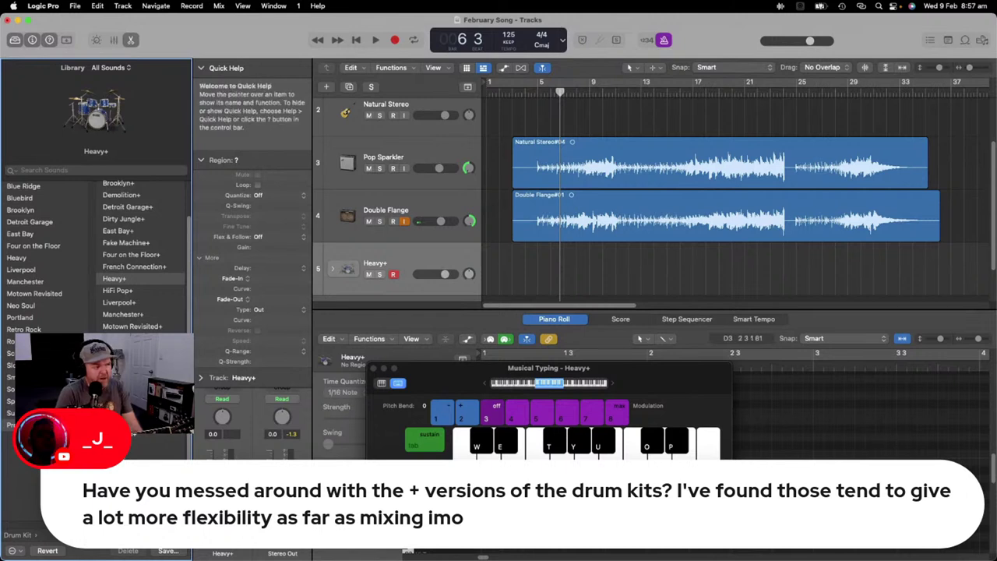
left_click_drag(623, 374, 643, 231)
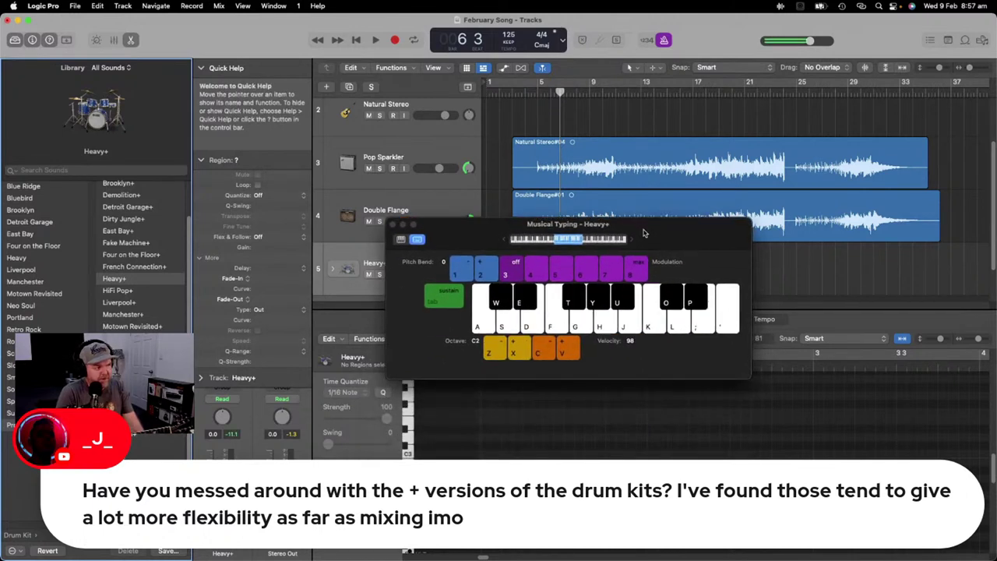
key("z")
Step: Audition the Heavy+ kit's drum sounds with Musical Typing, and close the keyboard window
key("a")
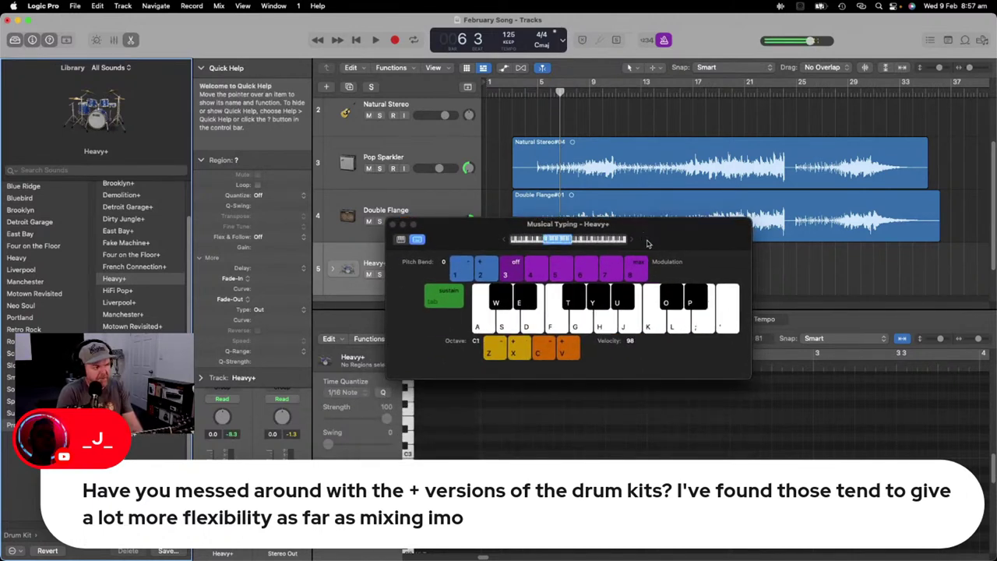
key("d")
key("a")
key("a")
key("k")
key("d")
key("p")
key("a")
key("d")
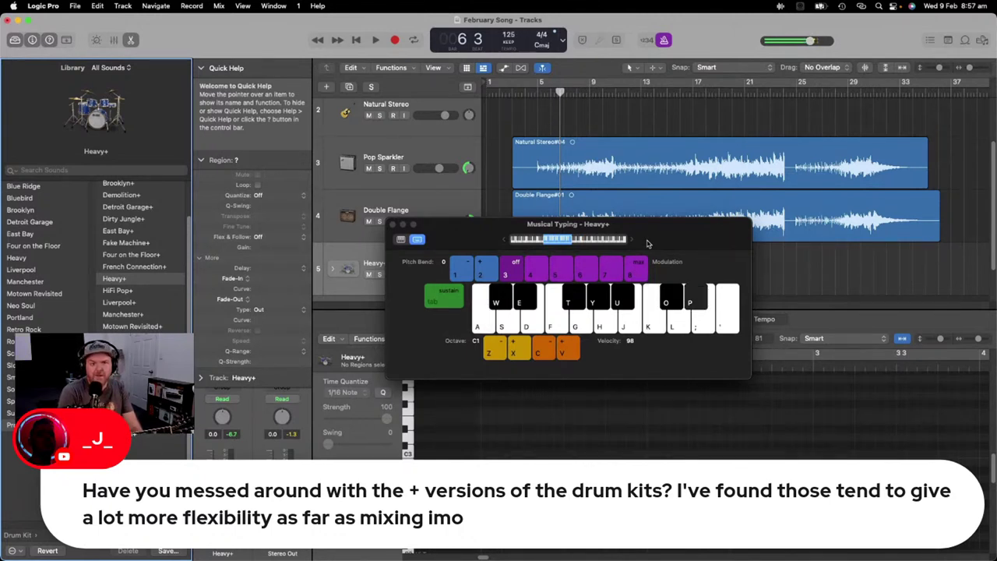
key("a")
key("d")
key("a")
key("d")
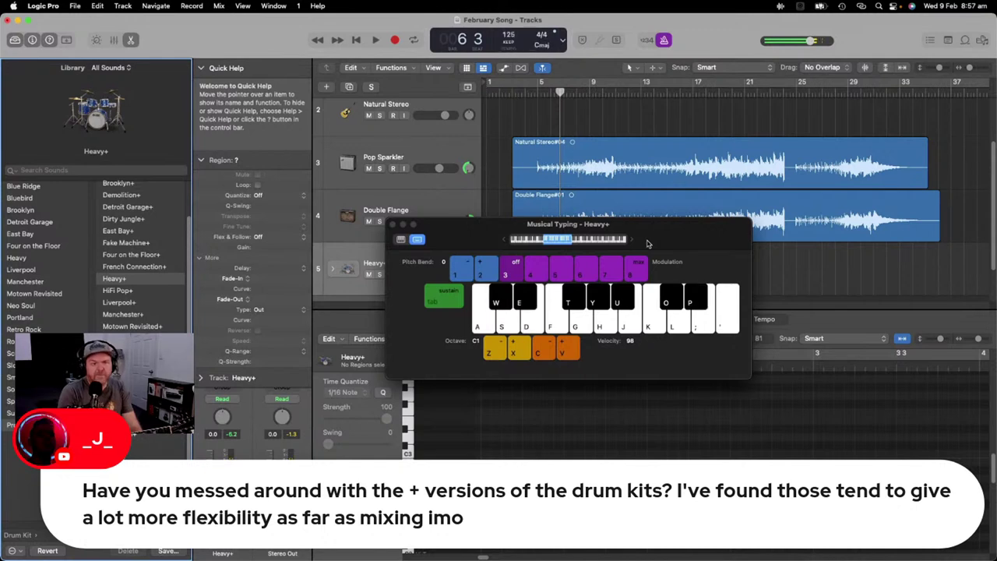
key("a")
key("d")
key("p")
key("p")
key("a")
key("d")
key("a")
key("p")
key("d")
key("h")
key("j")
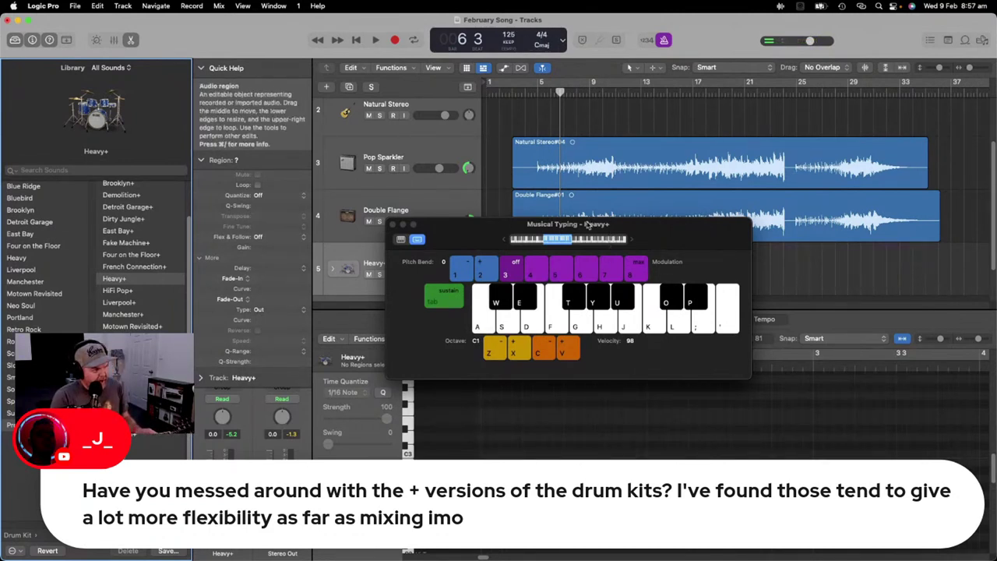
left_click(393, 225)
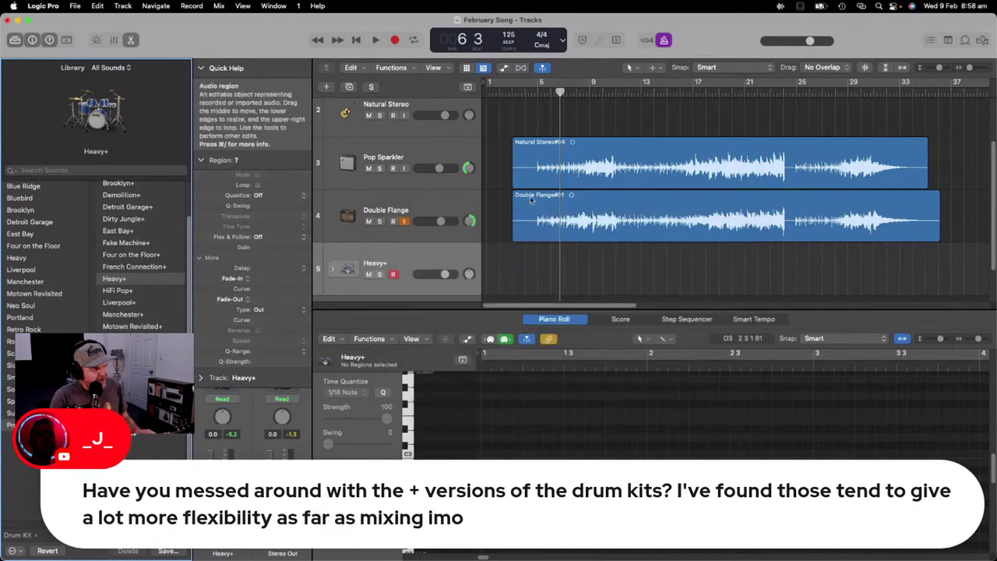
Step: Change the kit of the SoCal drummer track on track 1 to Heavy+
scroll(553, 130, "up", 2)
left_click(553, 110)
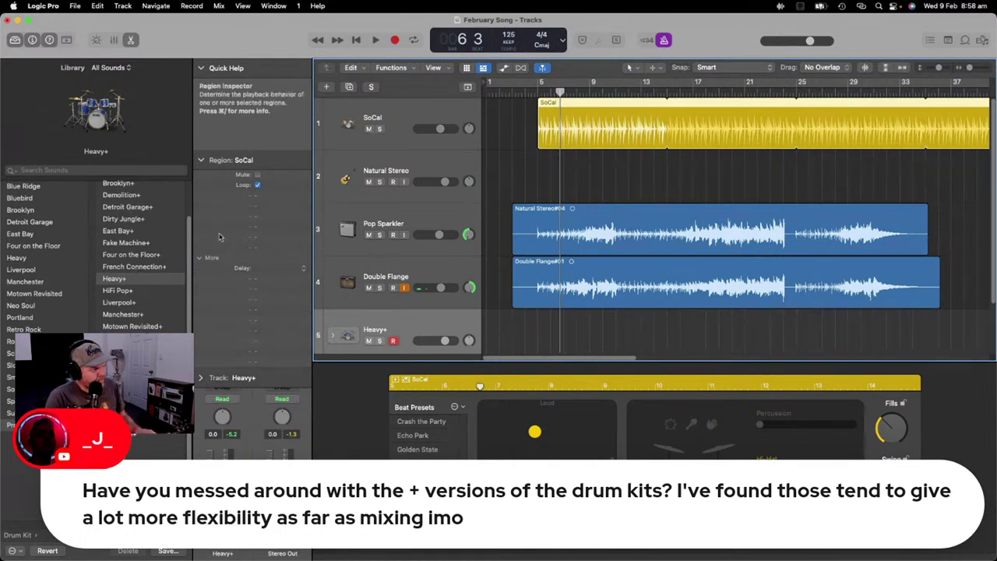
left_click(452, 109)
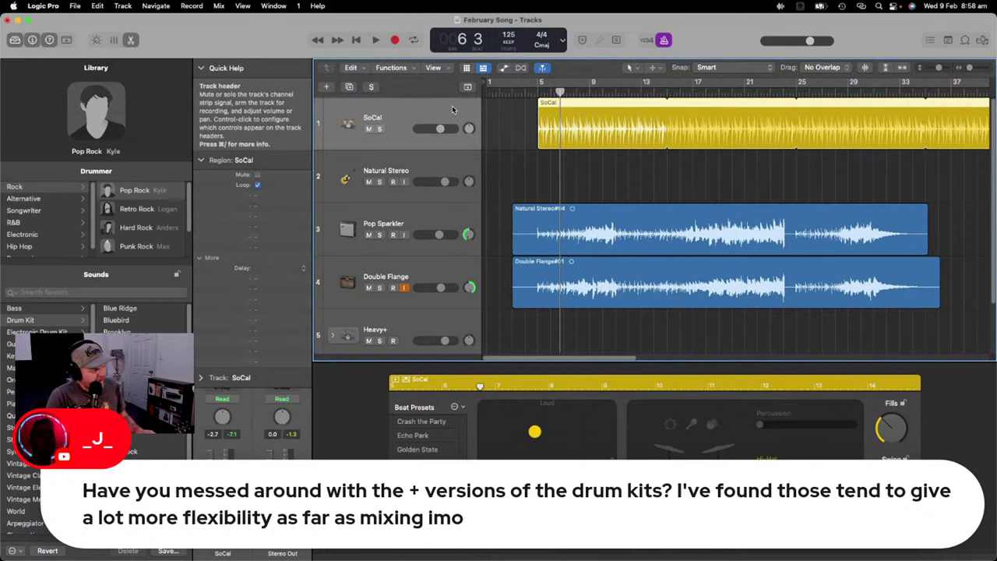
scroll(137, 317, "down", 2)
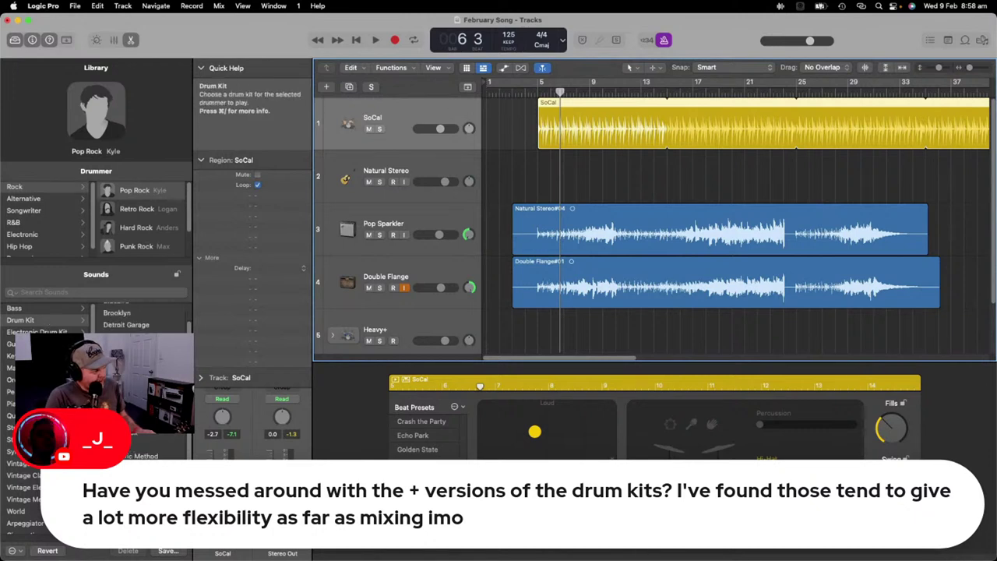
left_click(16, 492)
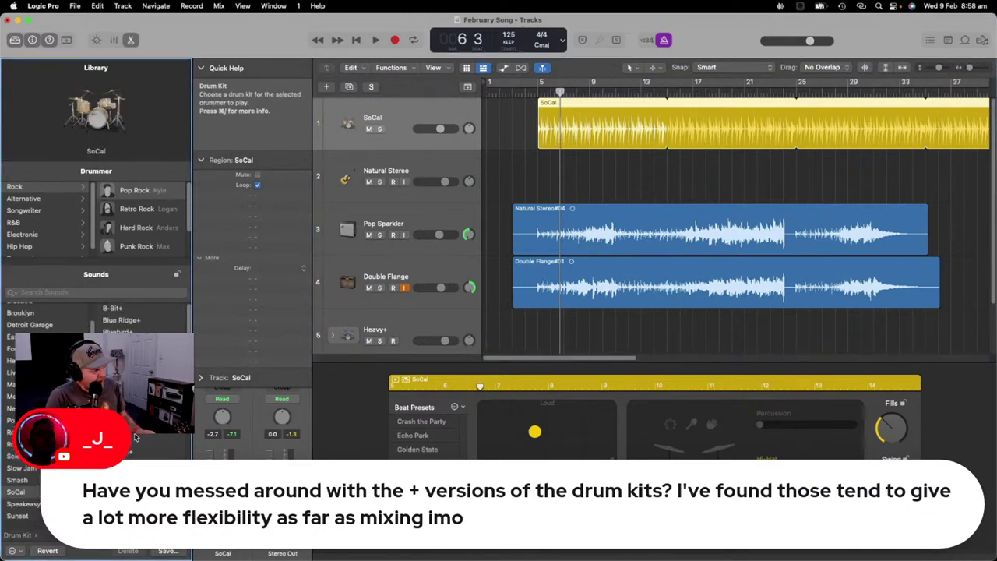
left_click(135, 446)
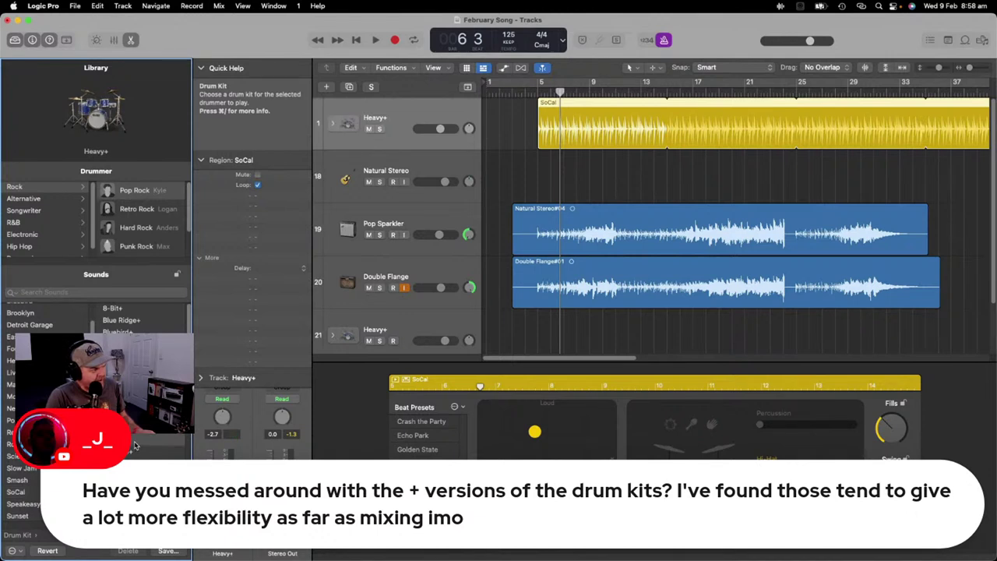
Step: Play the Heavy+ drummer track soloed from bar 5
left_click(537, 87)
key("space")
left_click(379, 130)
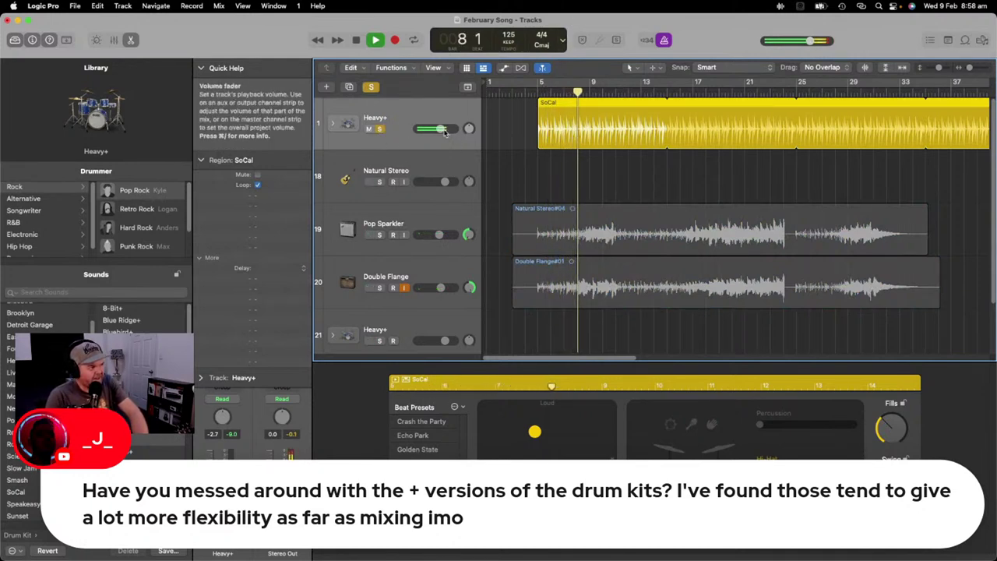
Step: Take the Heavy+ drum track off solo and stop playback
left_click(378, 129)
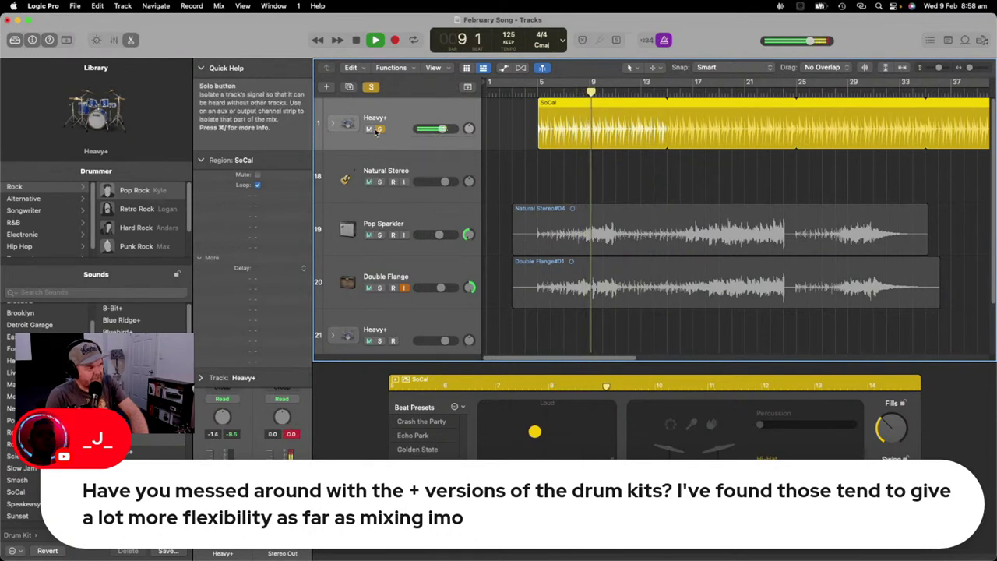
left_click(378, 130)
left_click(357, 39)
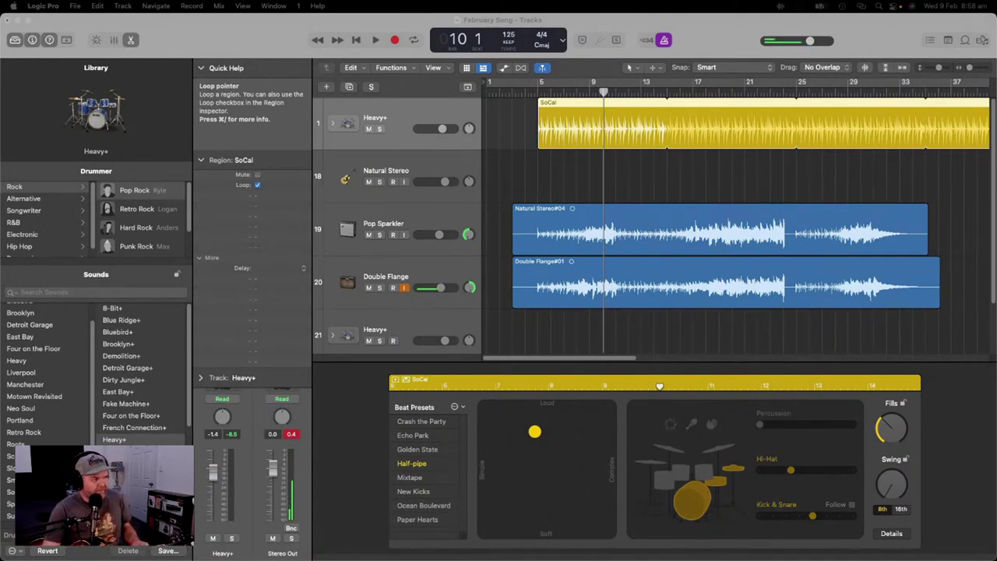
Step: Turn off input monitoring on the Double Flange track and delete the empty Heavy+ track below it
left_click(404, 289)
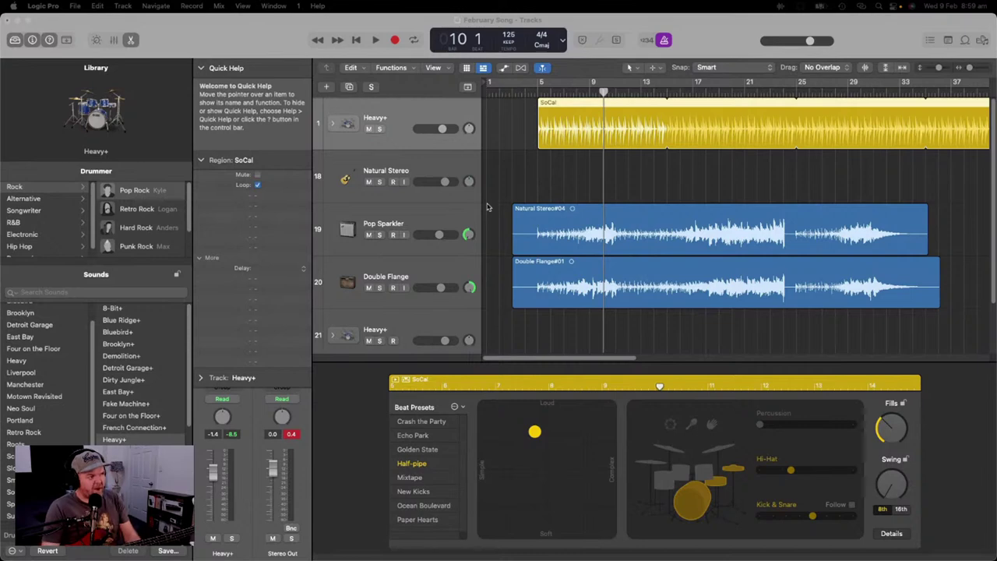
scroll(492, 181, "down", 2)
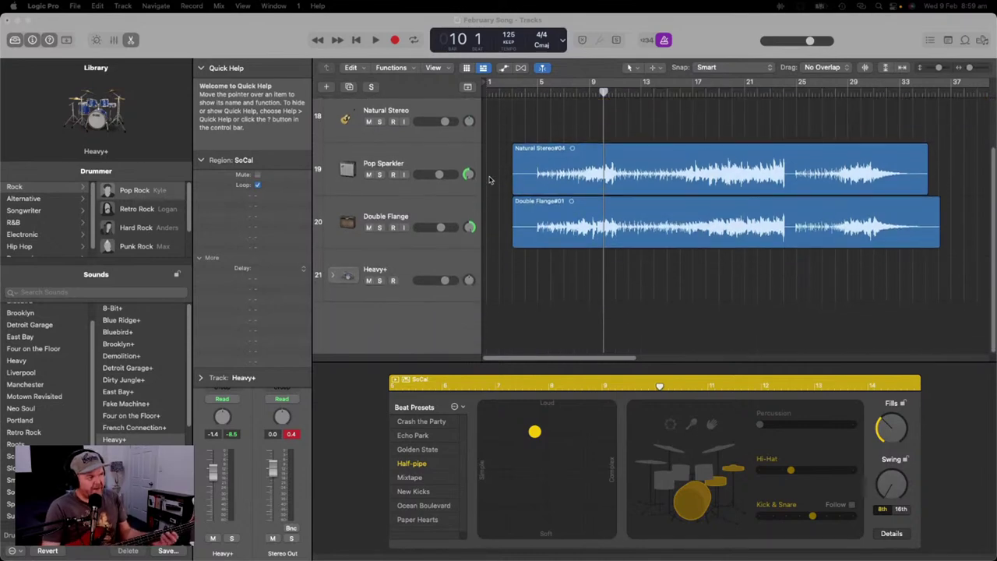
right_click(438, 271)
left_click(482, 340)
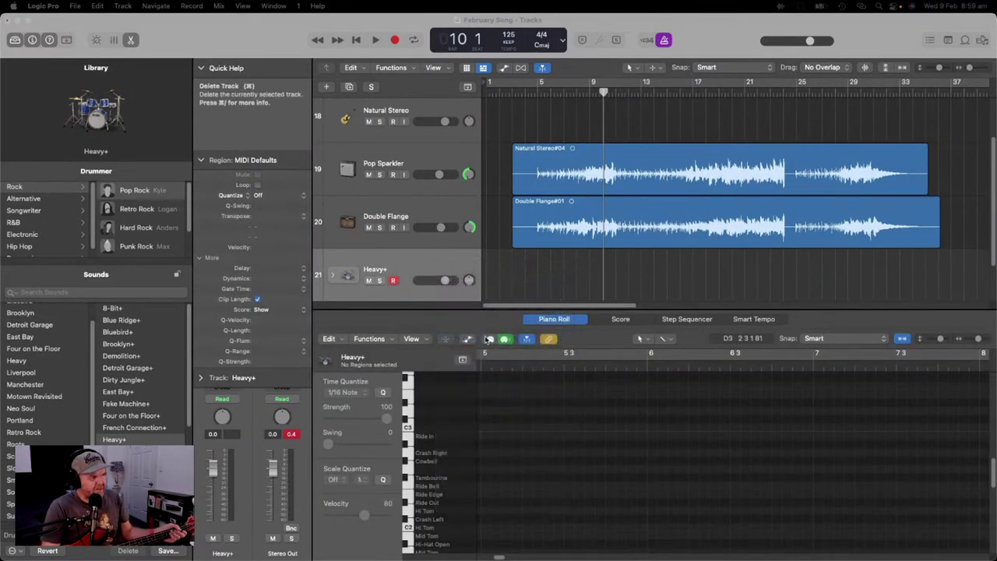
Step: Add a new audio track with the Clean Bass patch Funkulator and enable its input monitoring
right_click(441, 363)
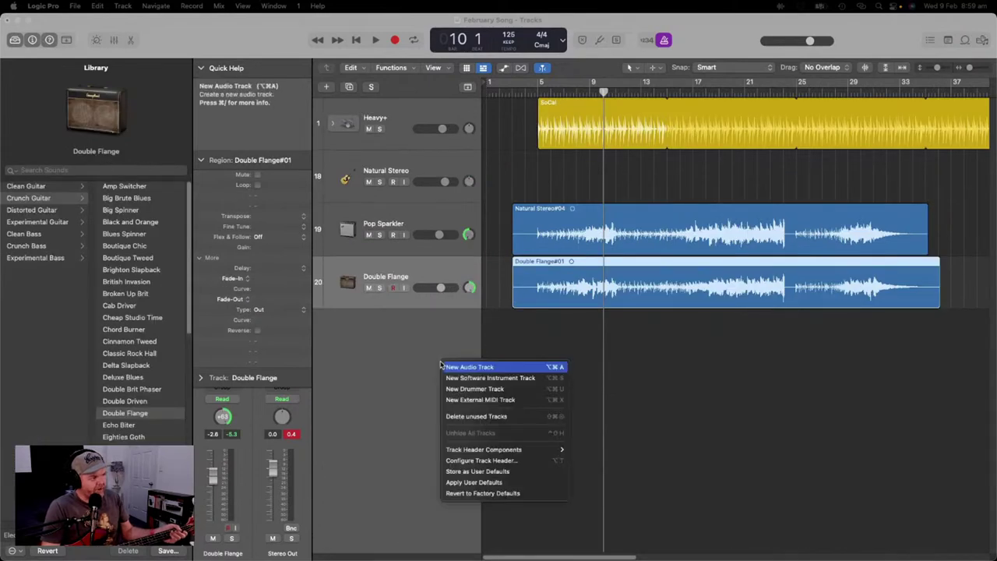
left_click(481, 367)
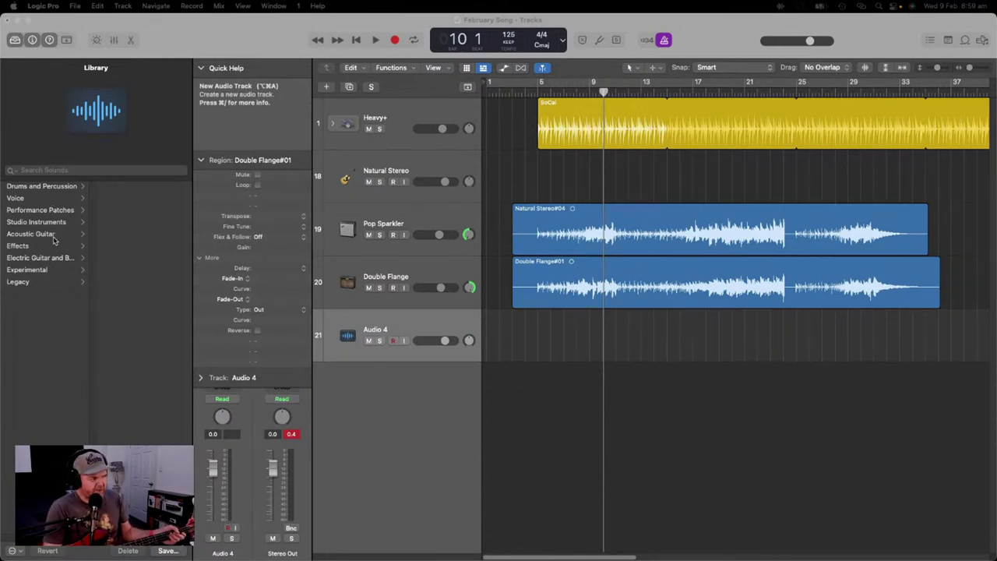
left_click(61, 259)
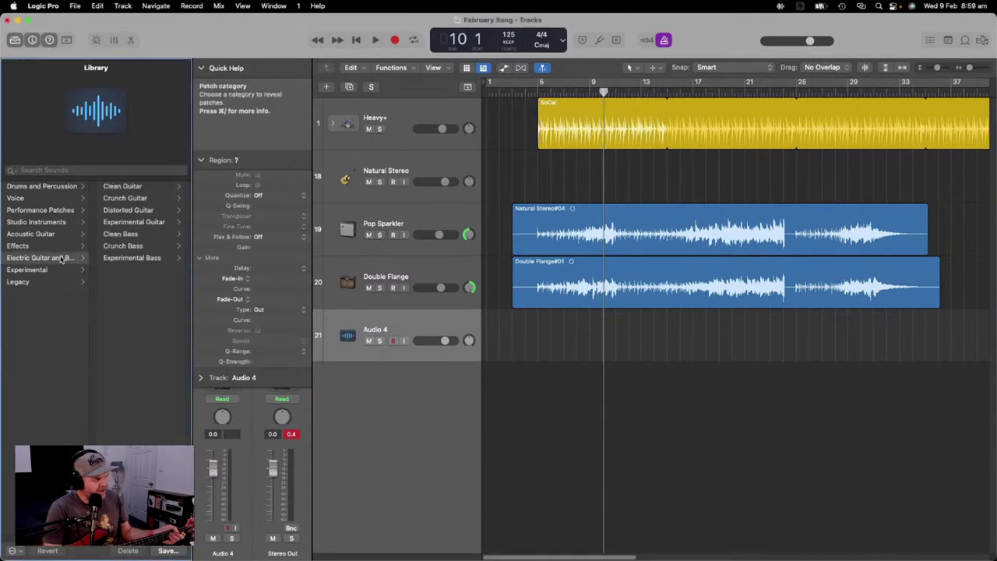
left_click(139, 236)
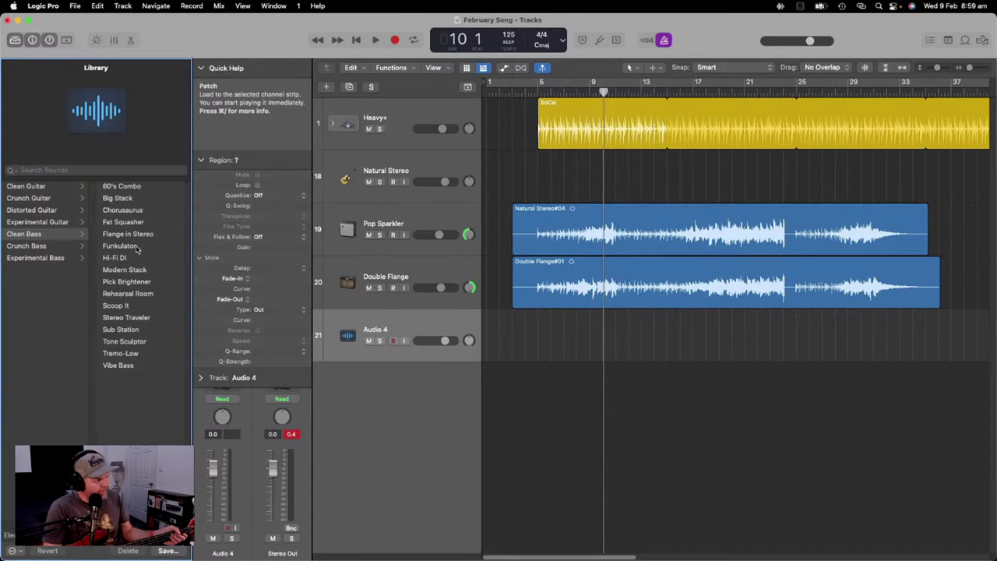
left_click(137, 247)
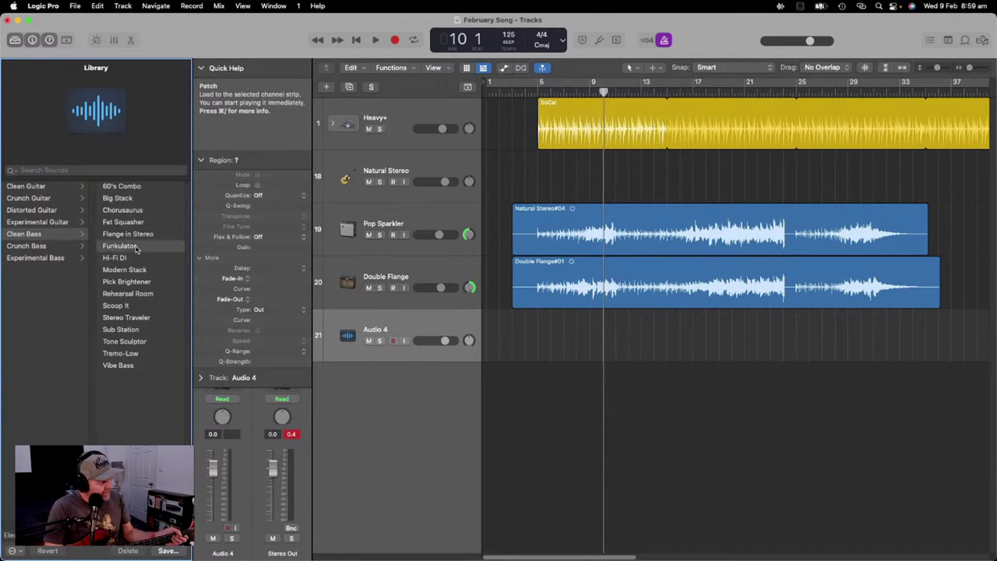
left_click(405, 341)
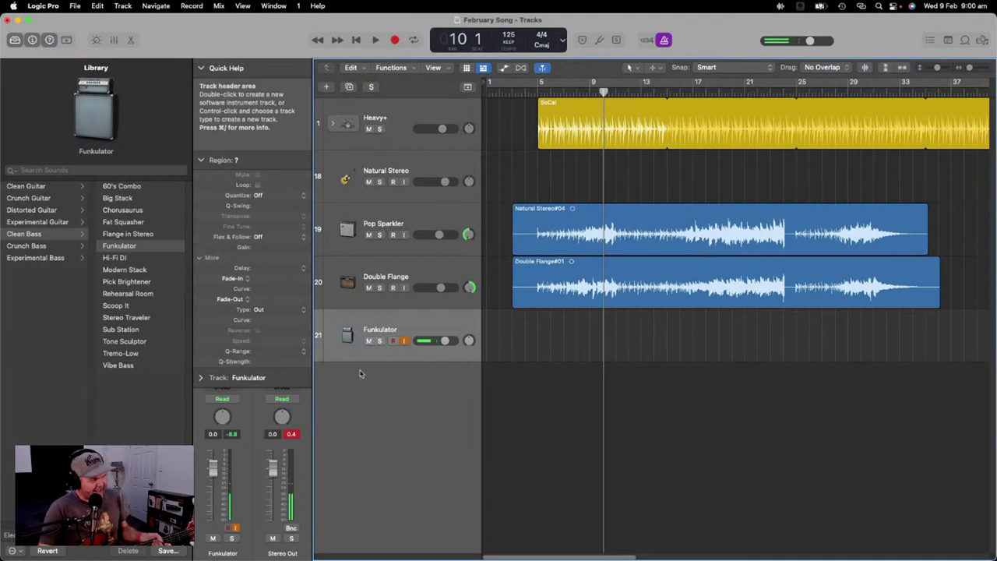
Step: Switch the bass track to the Flange in Stereo patch and audition it against the song from bar 3
left_click(140, 235)
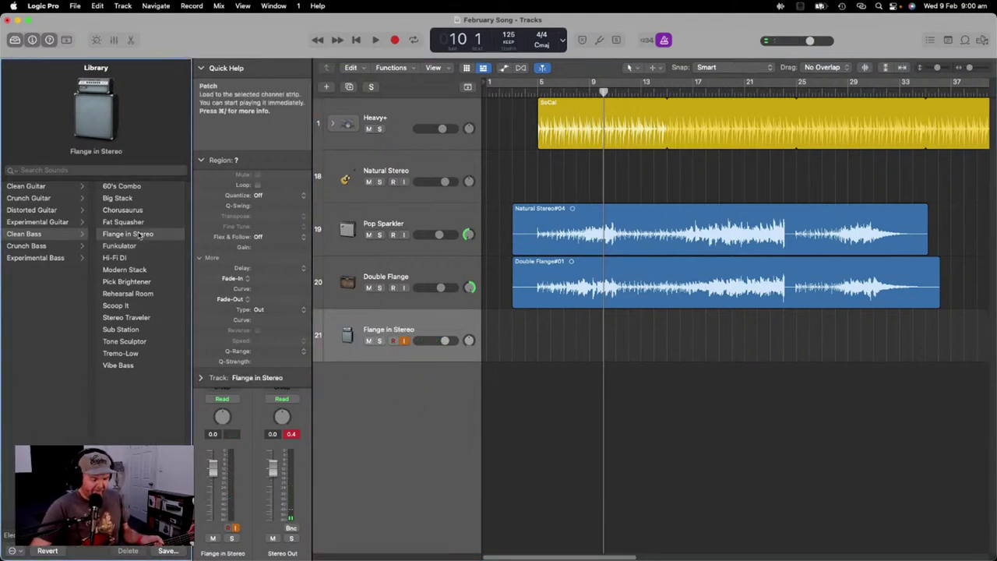
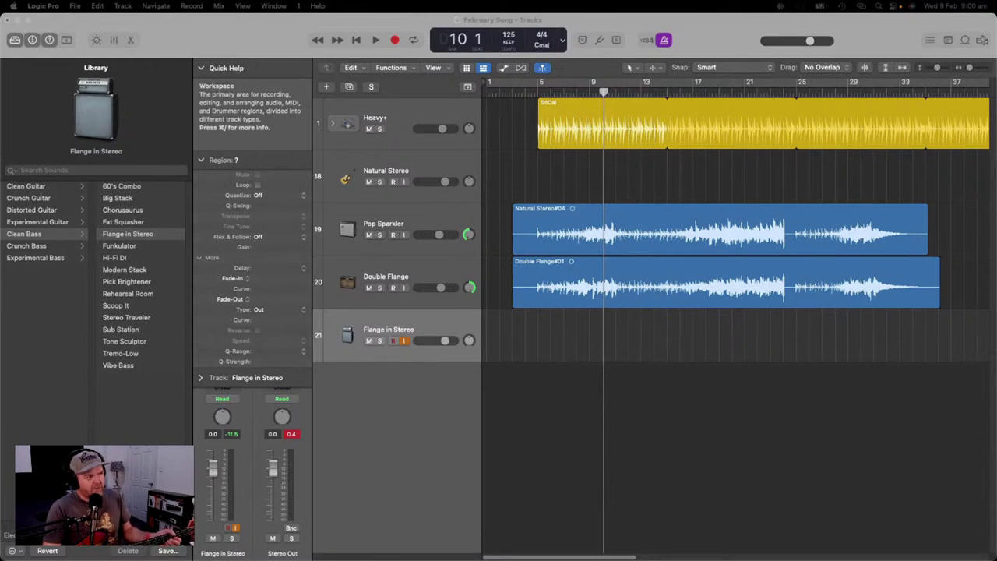
left_click(525, 92)
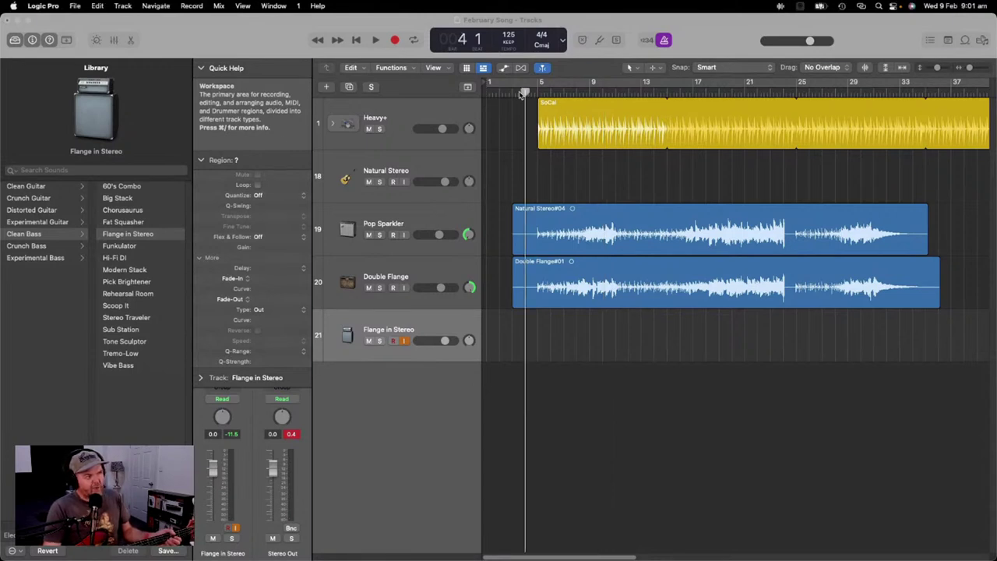
left_click(512, 92)
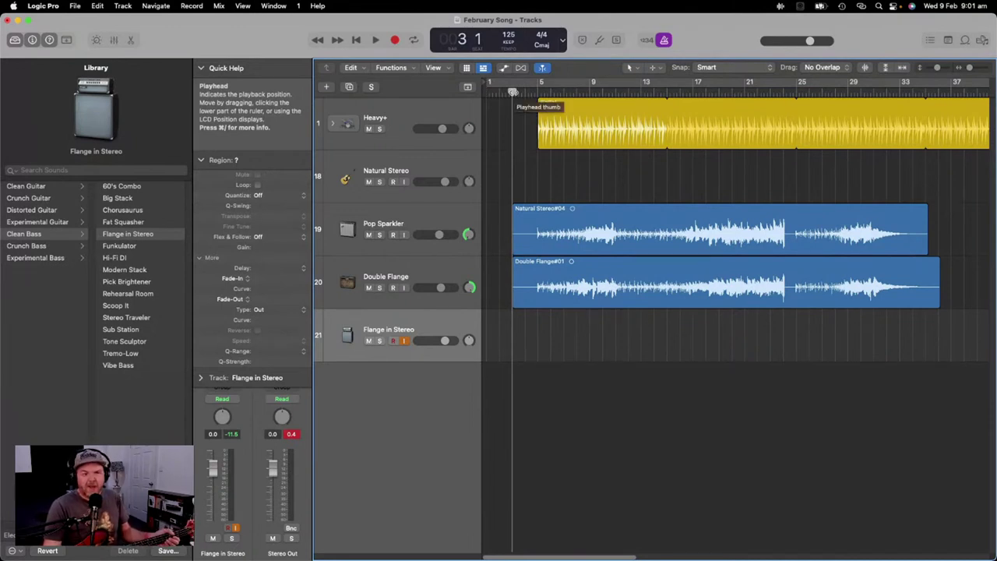
left_click(374, 40)
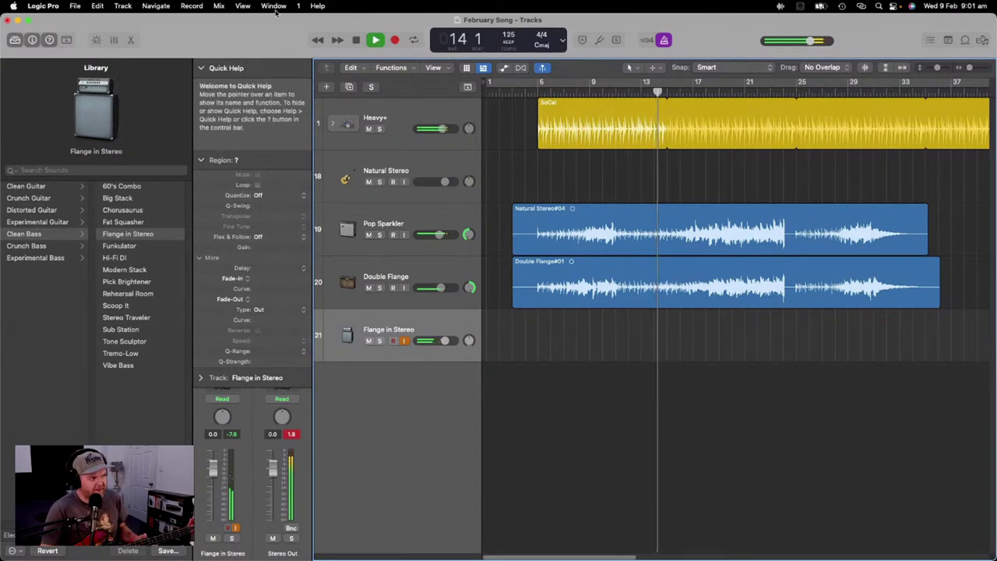
left_click(375, 41)
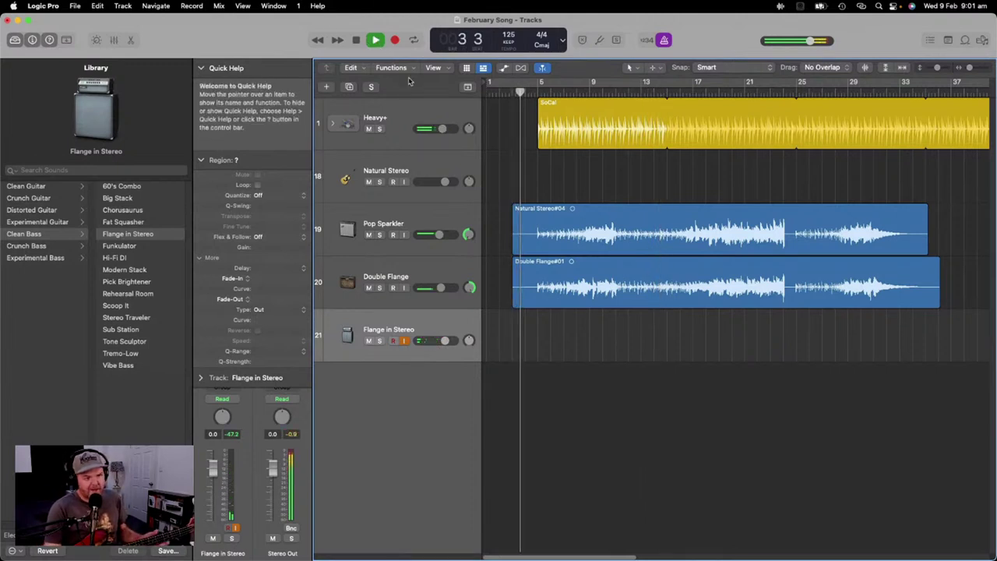
key("space")
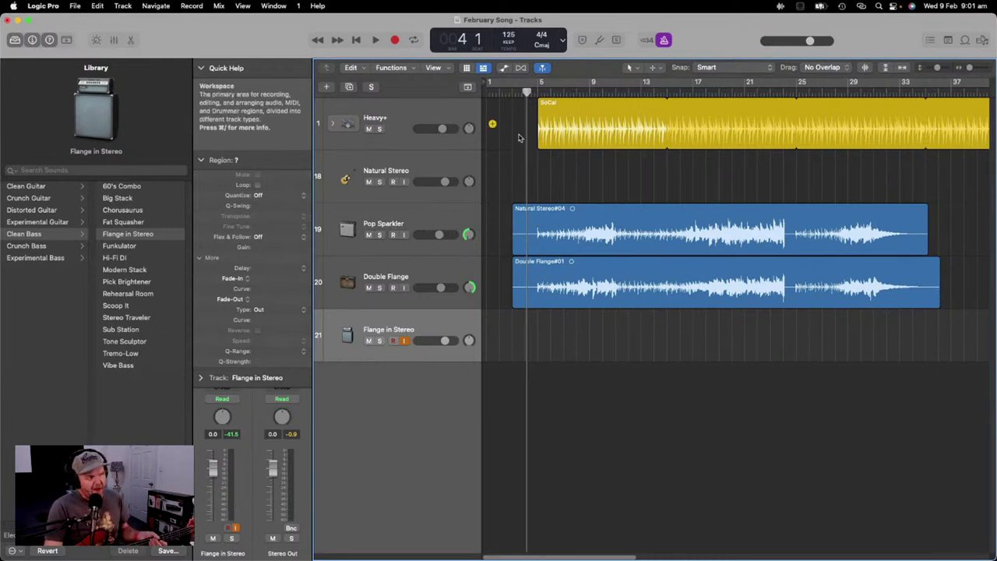
left_click_drag(526, 91, 512, 91)
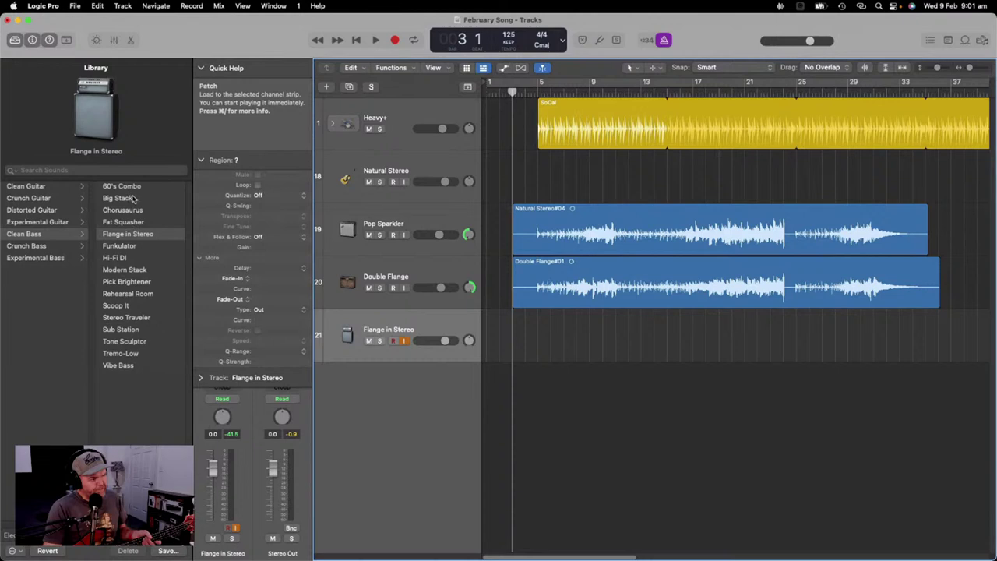
Step: Load the Stereo Traveler patch on the bass track and check the bass tuning with the Tuner
left_click(126, 318)
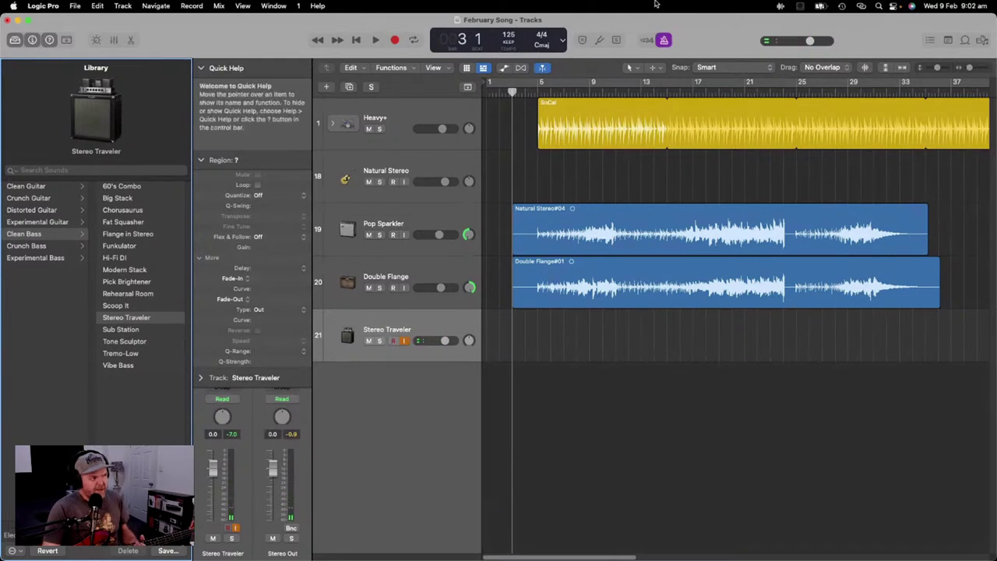
left_click(600, 40)
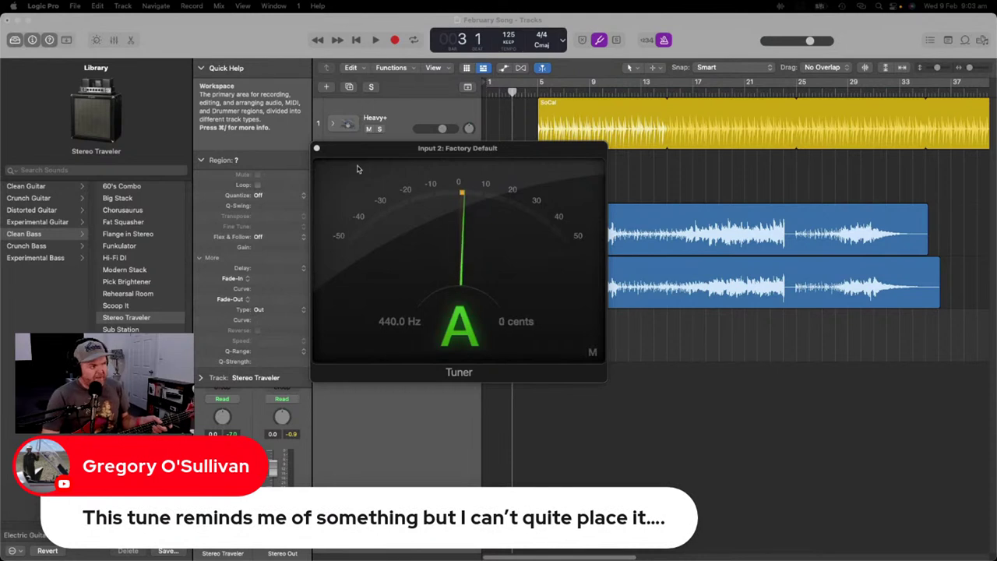
left_click(317, 148)
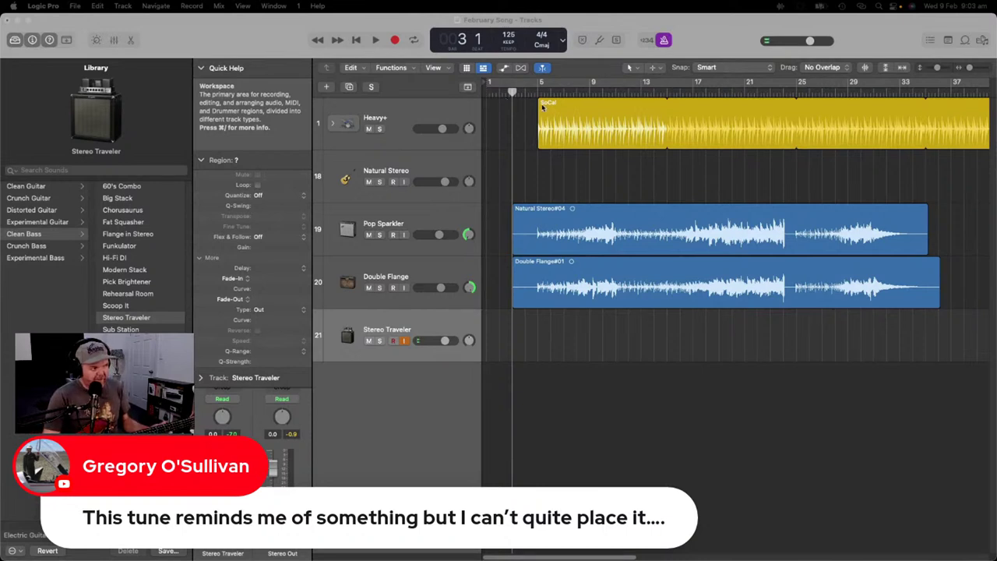
Step: Play the song briefly from bar 5 to hear where the bass part comes in
left_click(540, 92)
key("space")
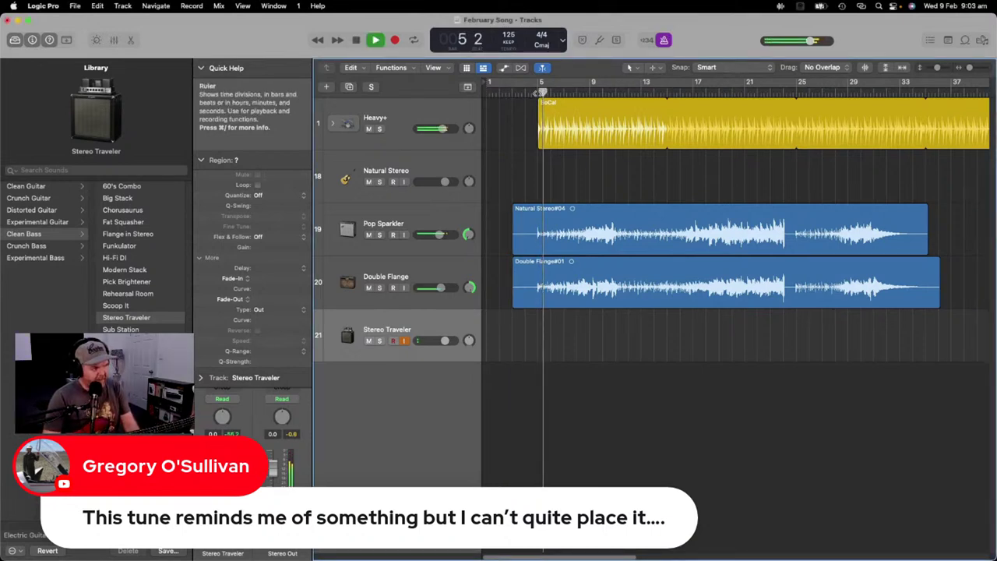
key("space")
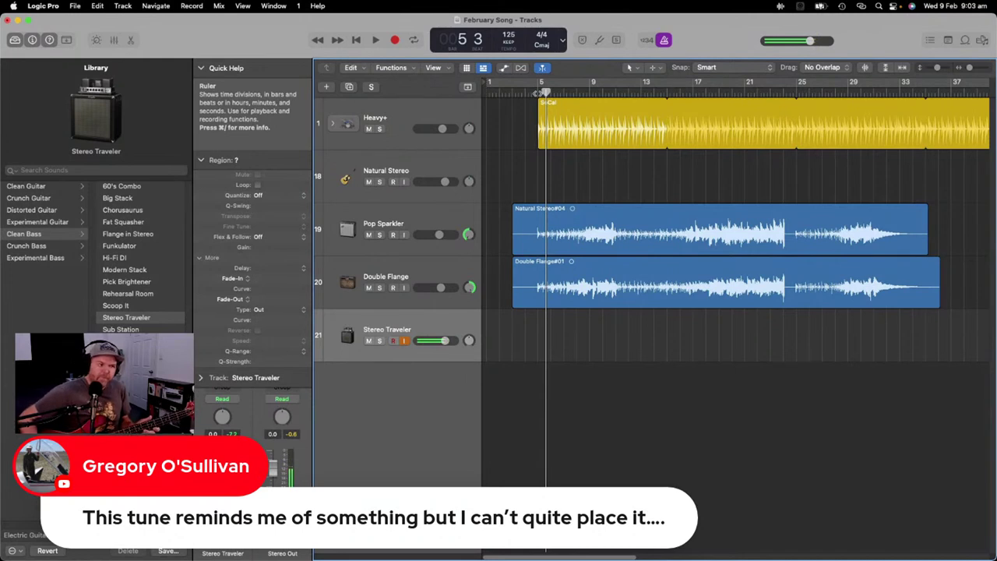
left_click_drag(546, 92, 510, 93)
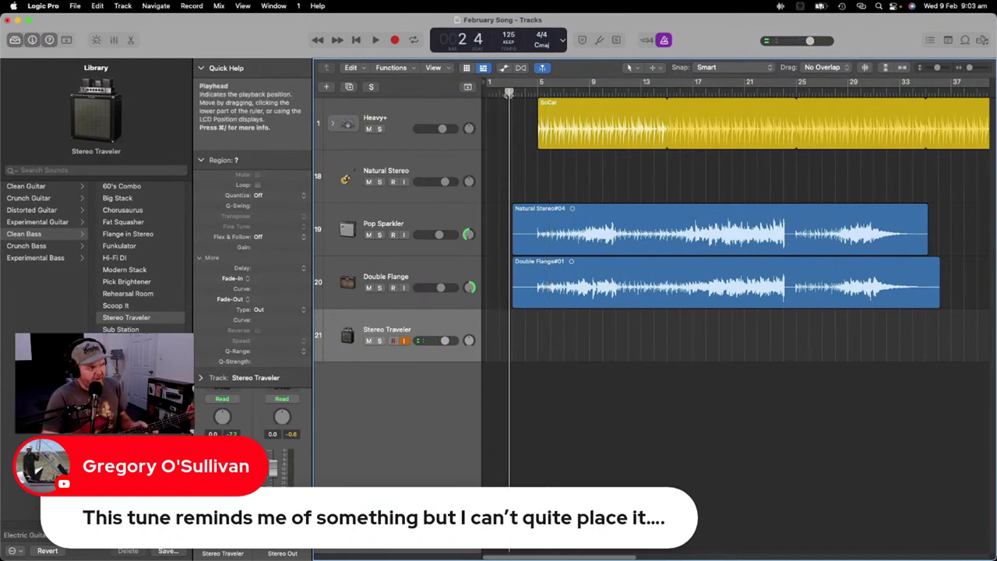
left_click(395, 40)
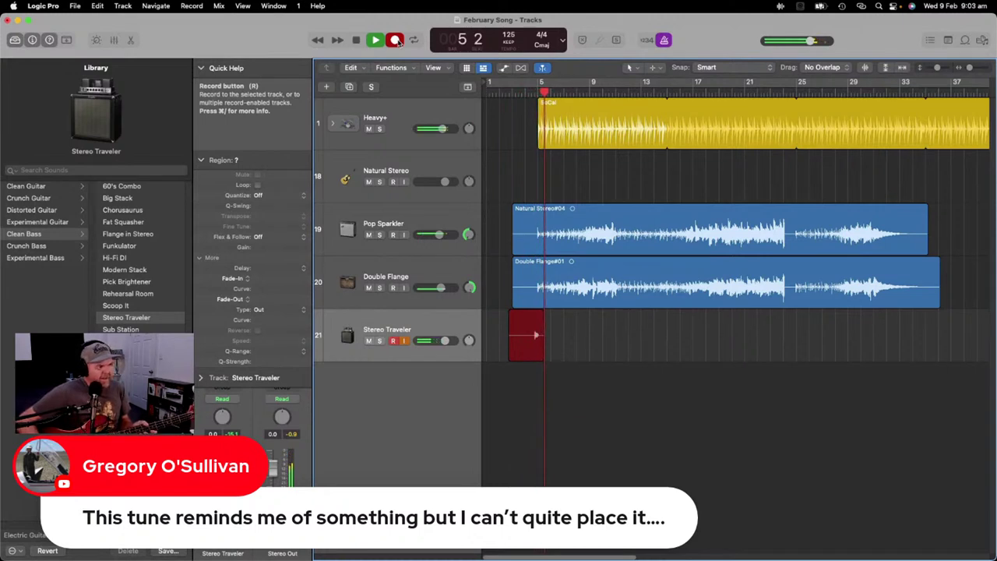
left_click(395, 40)
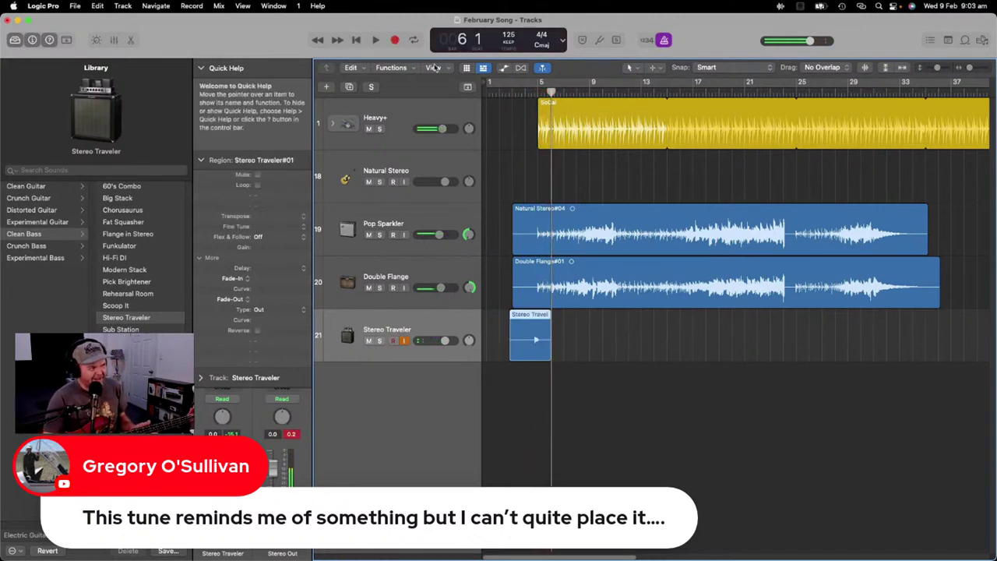
key("Delete")
left_click(525, 97)
key("r")
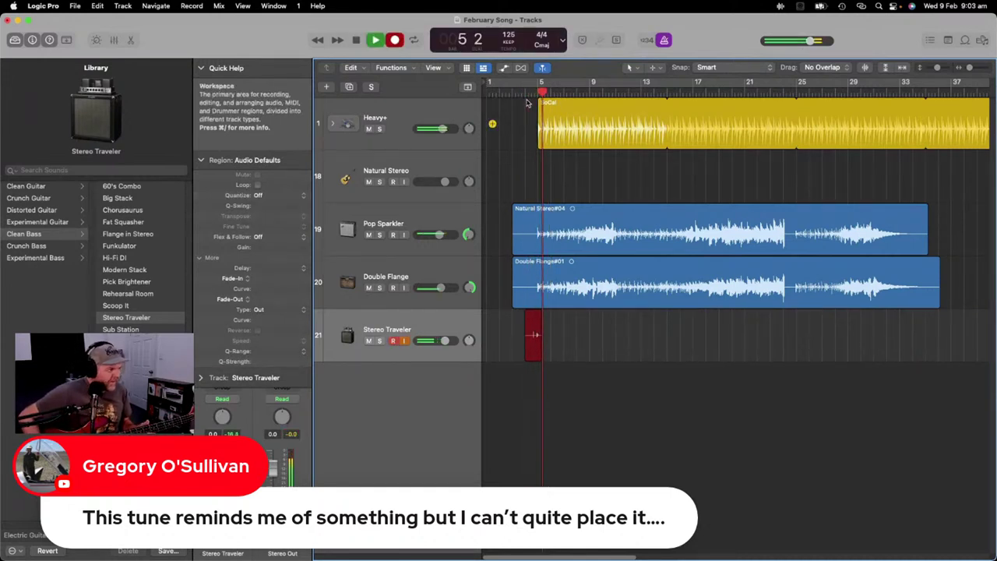
key("space")
key("BackSpace")
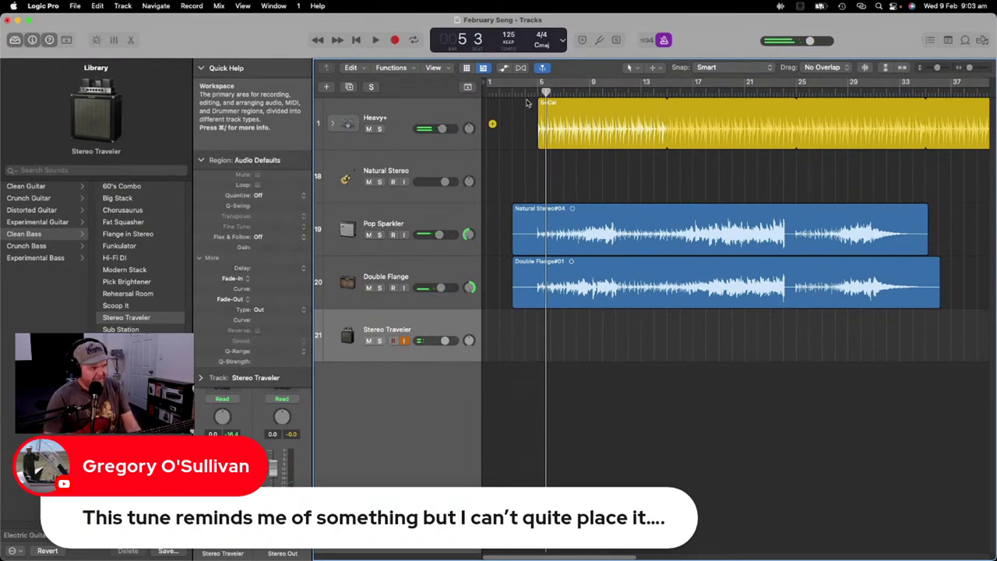
Step: Record the bass part on the Stereo Traveler track from bar 3 to bar 34
left_click_drag(545, 90, 512, 90)
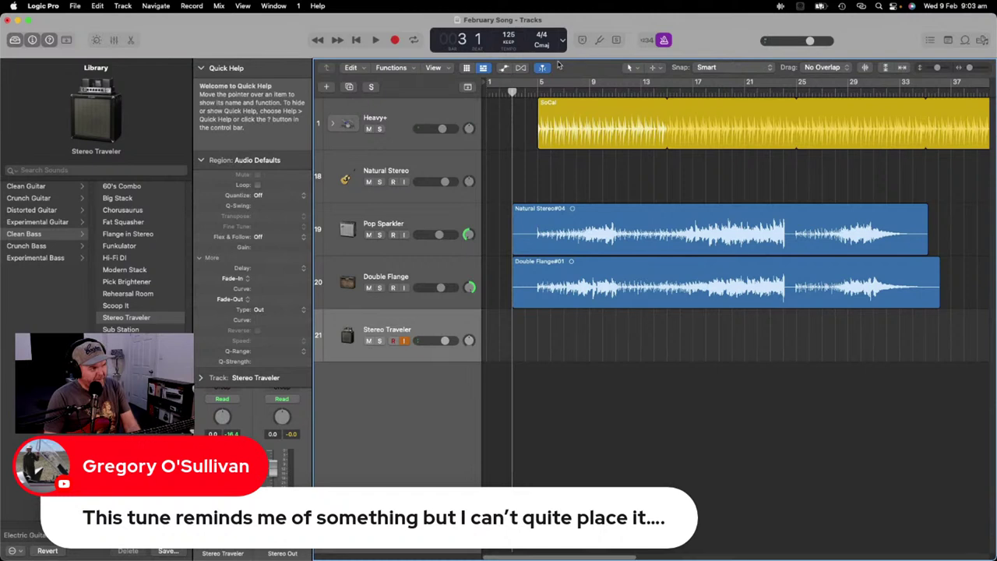
left_click(395, 40)
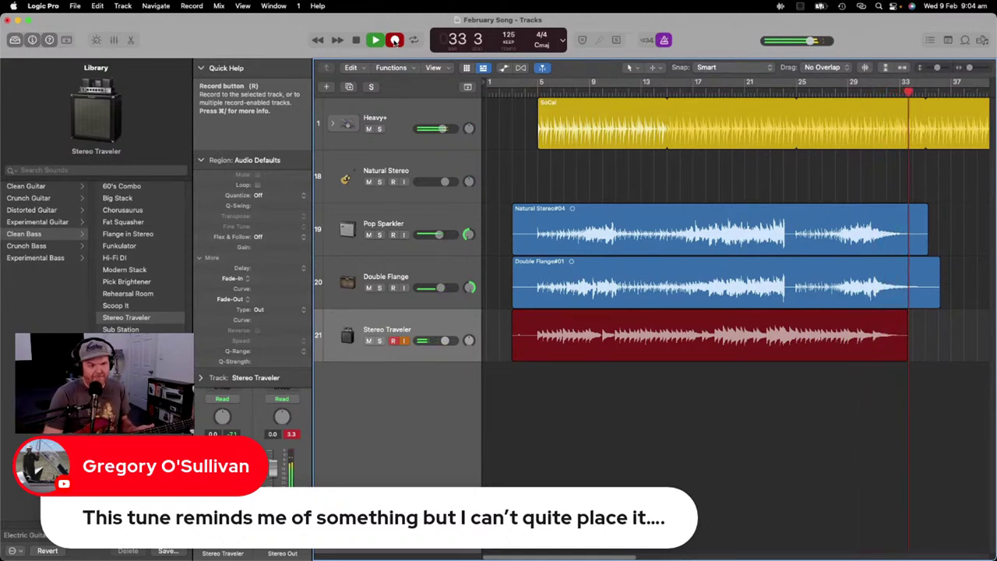
key("space")
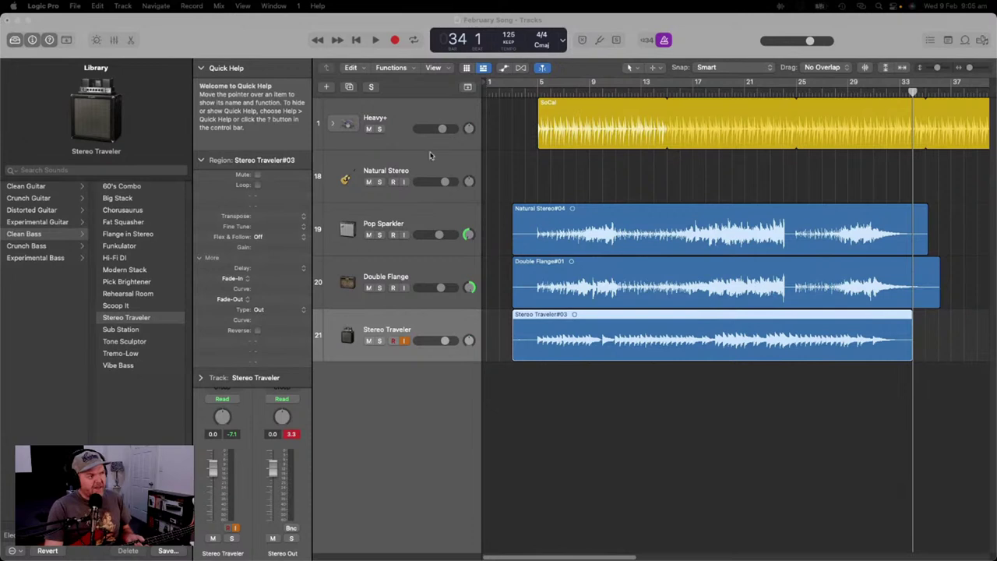
Step: Lower the Stereo Traveler track's volume to -4.5 dB and start playing the song back from bar 5
mouse_move(441, 251)
left_click_drag(444, 341, 440, 341)
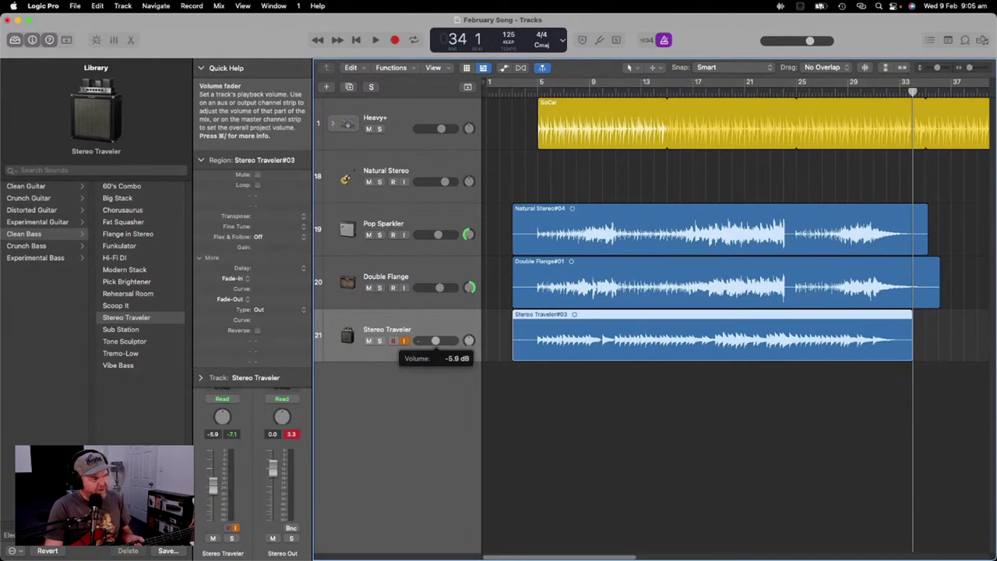
left_click_drag(539, 86, 536, 84)
left_click(537, 91)
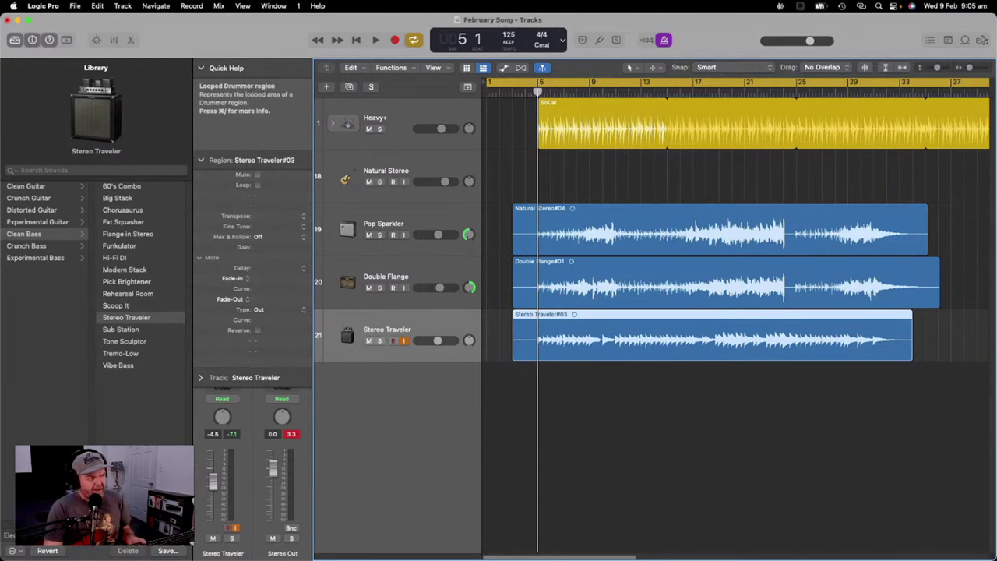
key("space")
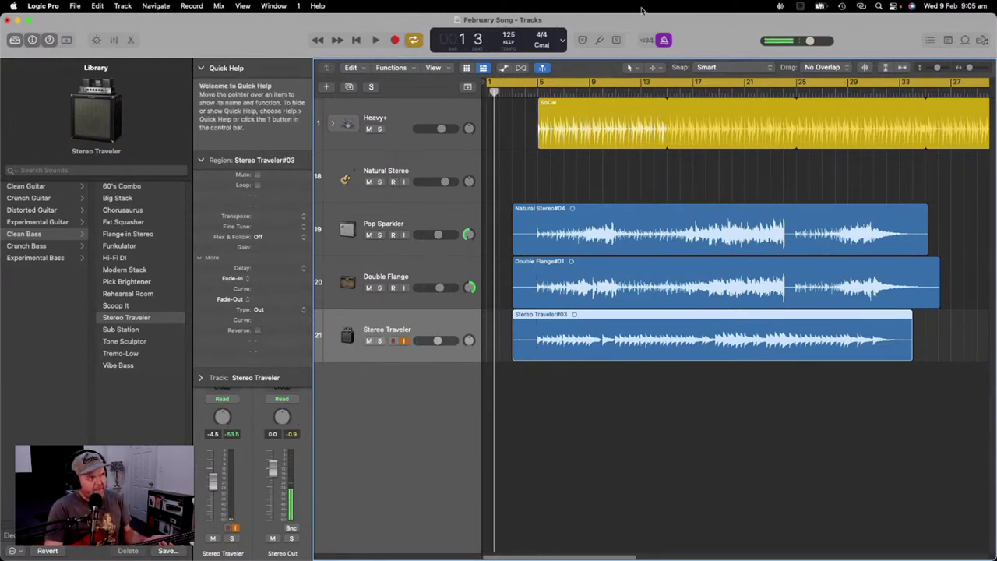
Step: Turn off cycling, play the song from bar 5, and lower the Stereo Traveler track's volume to -7.2 dB
key("c")
left_click(538, 92)
key("space")
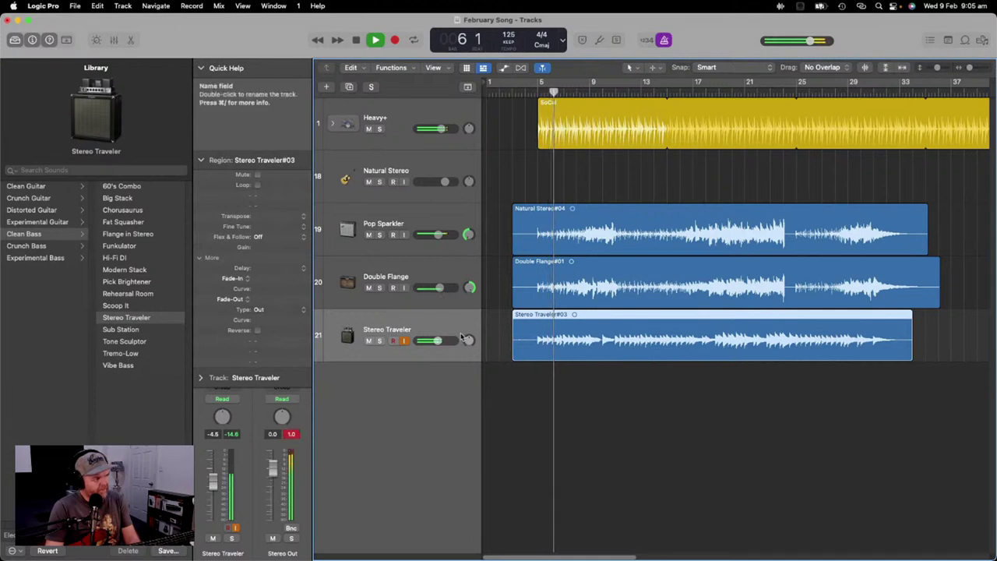
left_click_drag(438, 340, 434, 340)
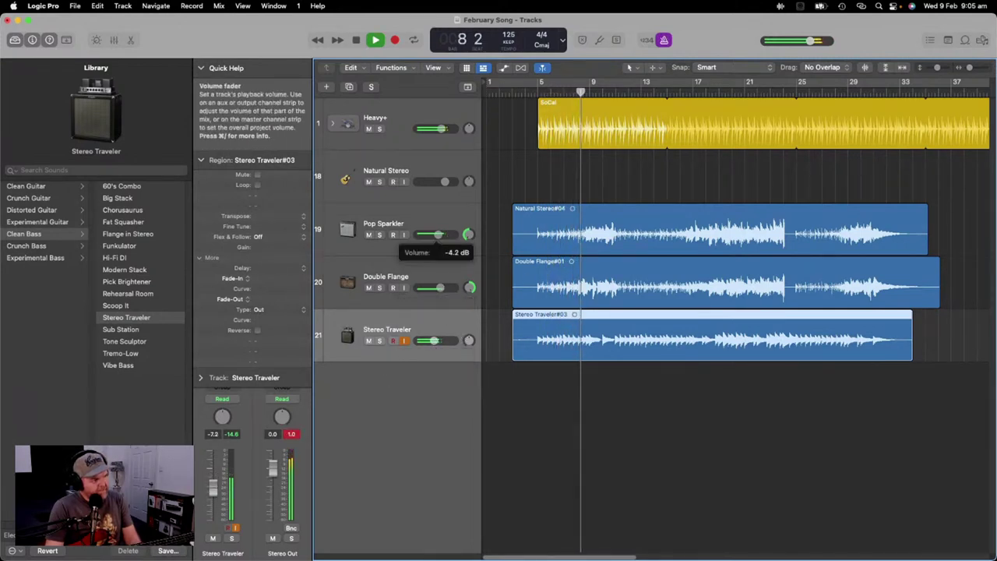
left_click_drag(444, 287, 445, 288)
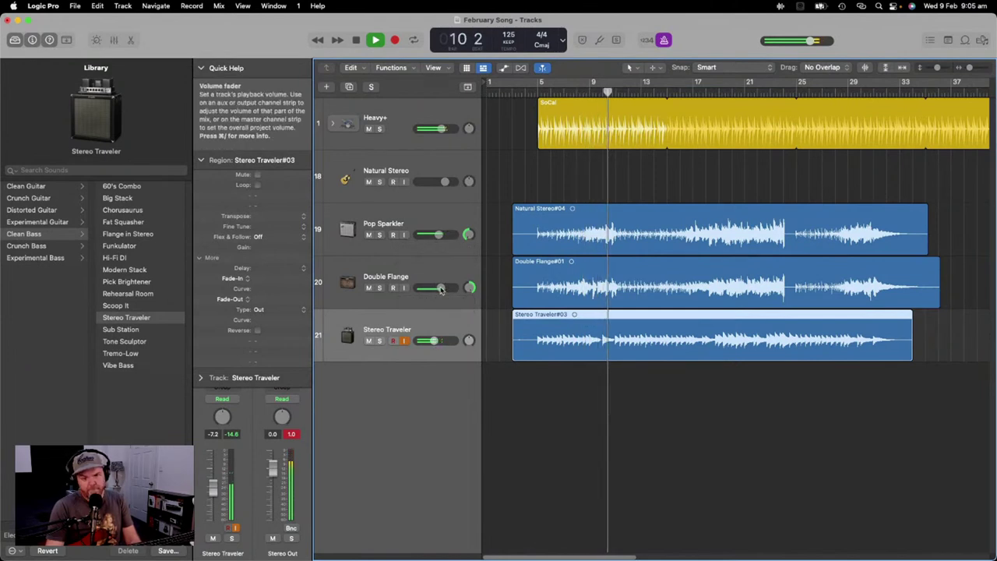
key("space")
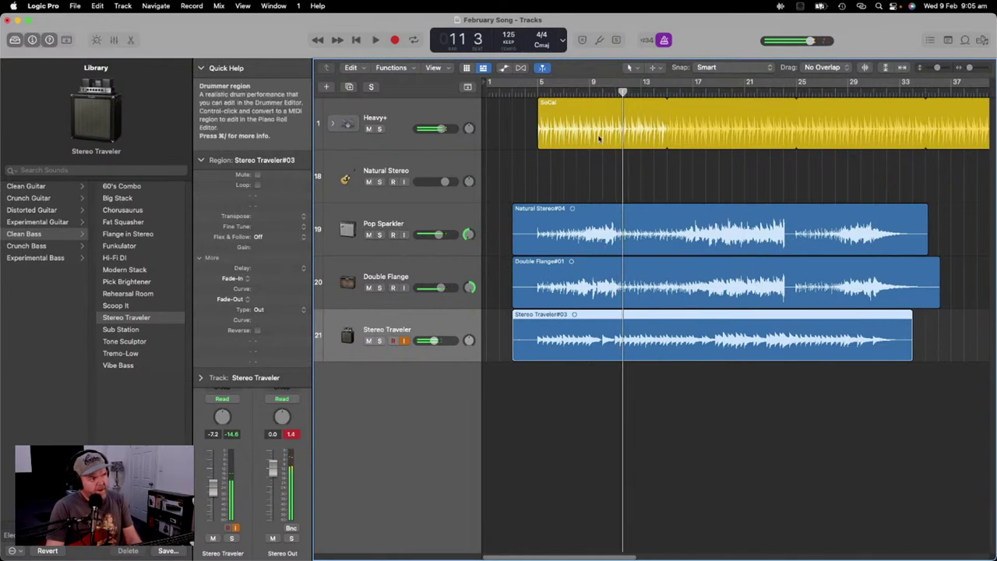
Step: Mute the recorded Stereo Traveler bass track and create a new track with duplicate settings below it
left_click(369, 341)
right_click(447, 323)
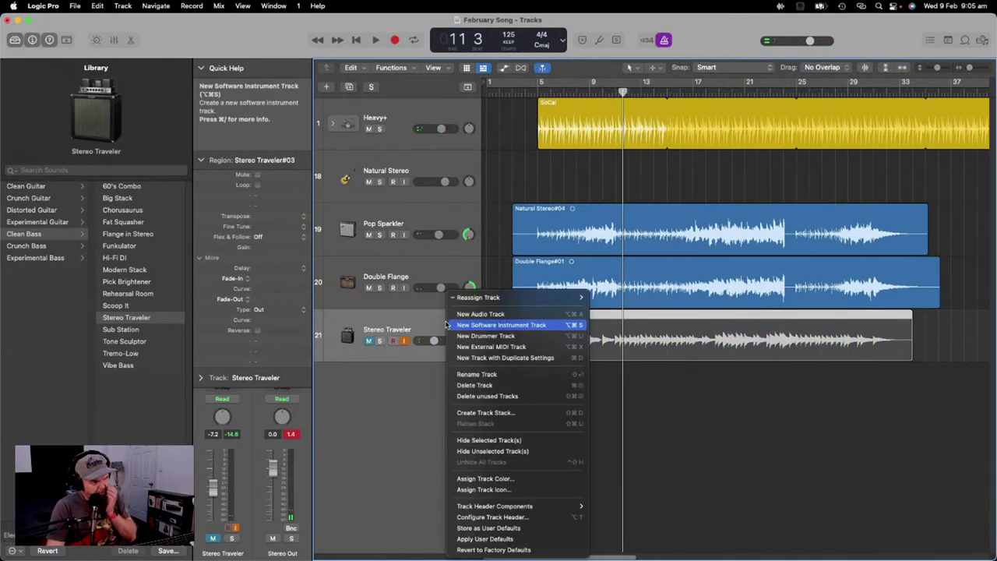
left_click(530, 359)
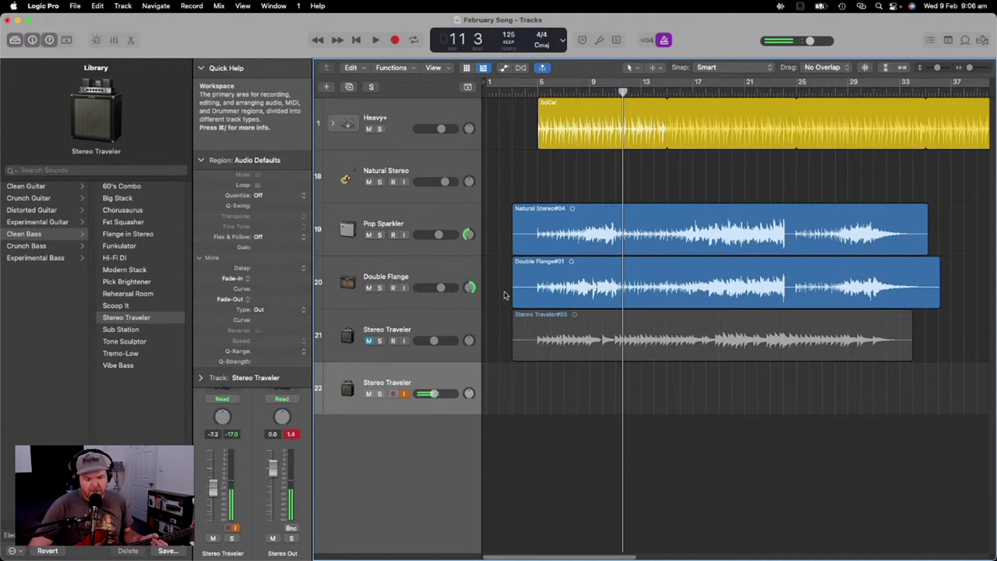
Step: Try a second bass recording on the duplicated Stereo Traveler track from bar 3 to bar 12, and delete it
left_click(511, 91)
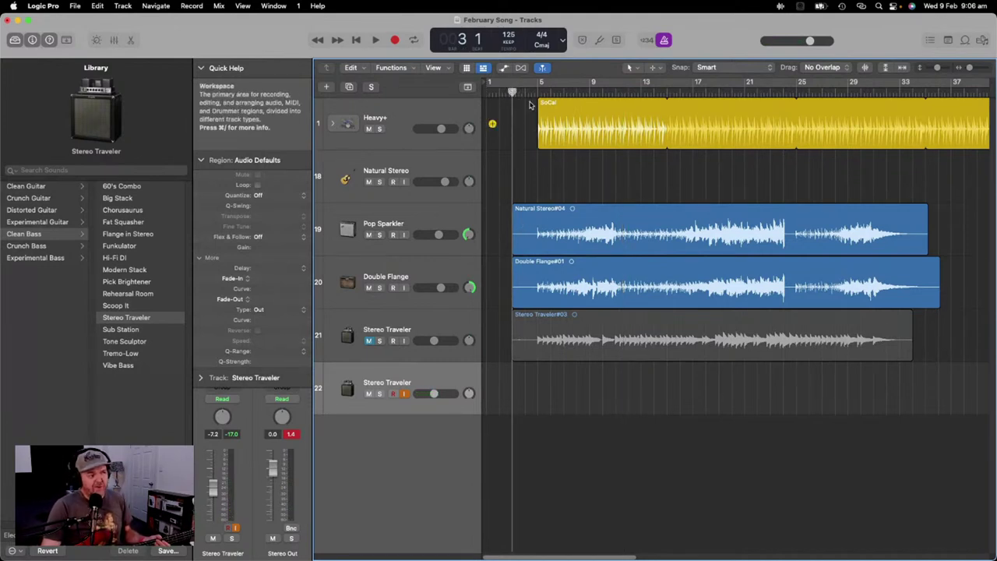
left_click(396, 39)
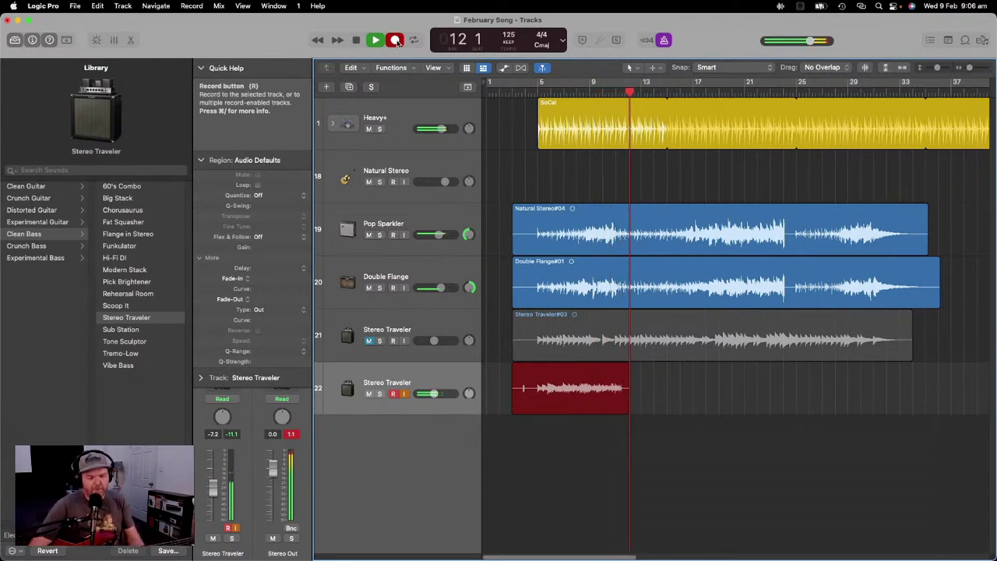
key("space")
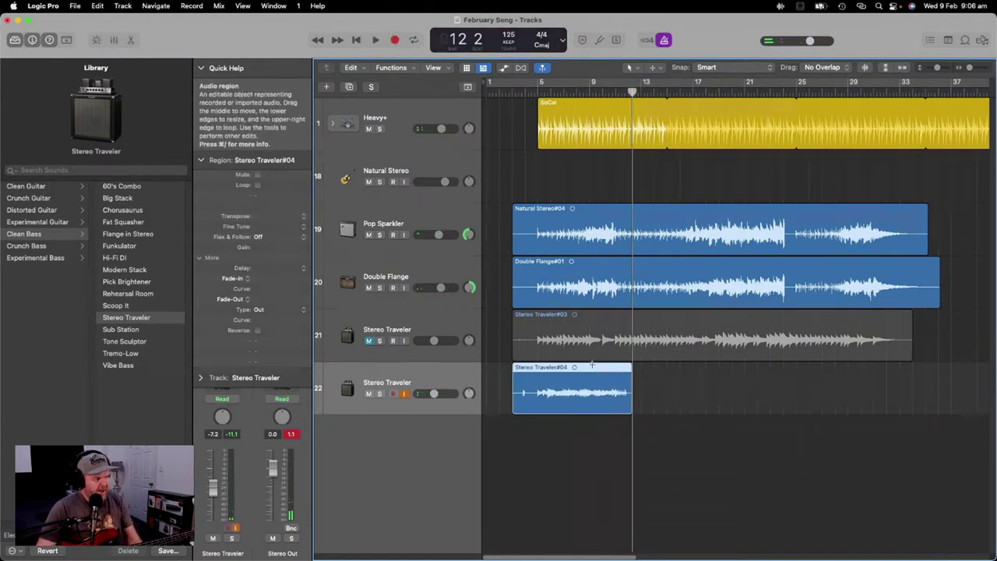
key("Delete")
Step: Raise the duplicated bass track to 1.7 dB, record from bar 3 to bar 15, set it to 2.4 dB and delete the recording
left_click_drag(633, 91, 511, 92)
left_click_drag(433, 393, 439, 394)
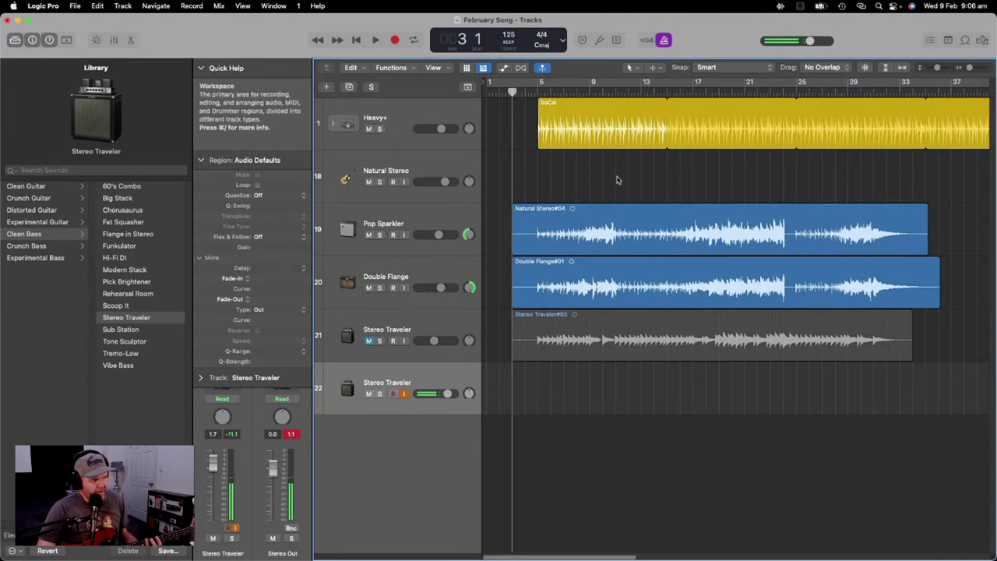
left_click(395, 40)
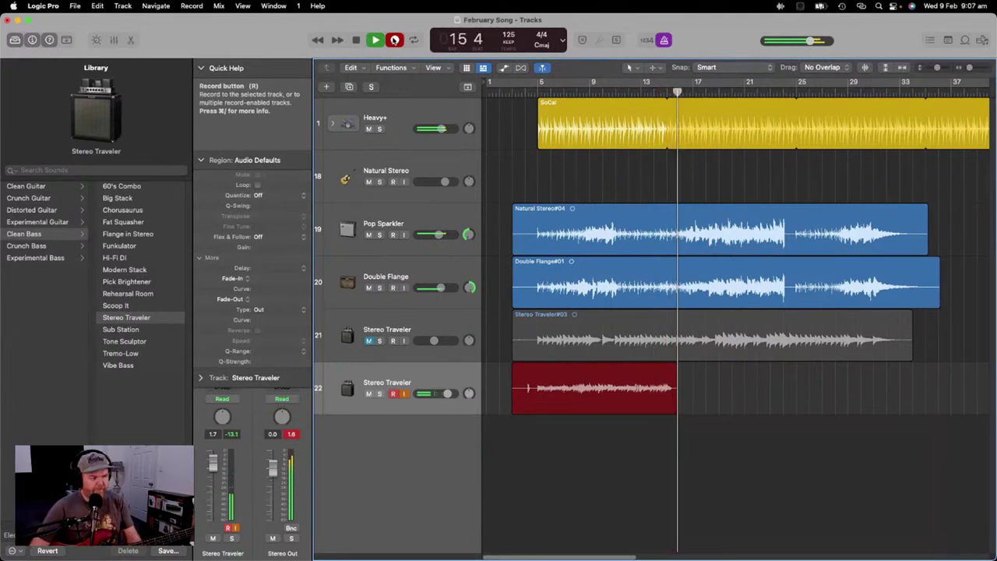
key("space")
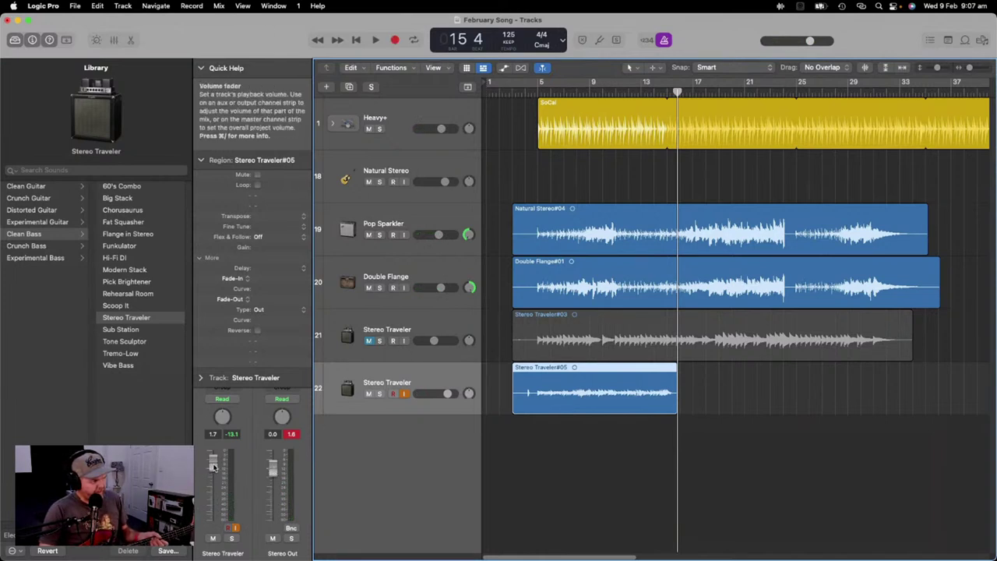
left_click_drag(213, 466, 212, 489)
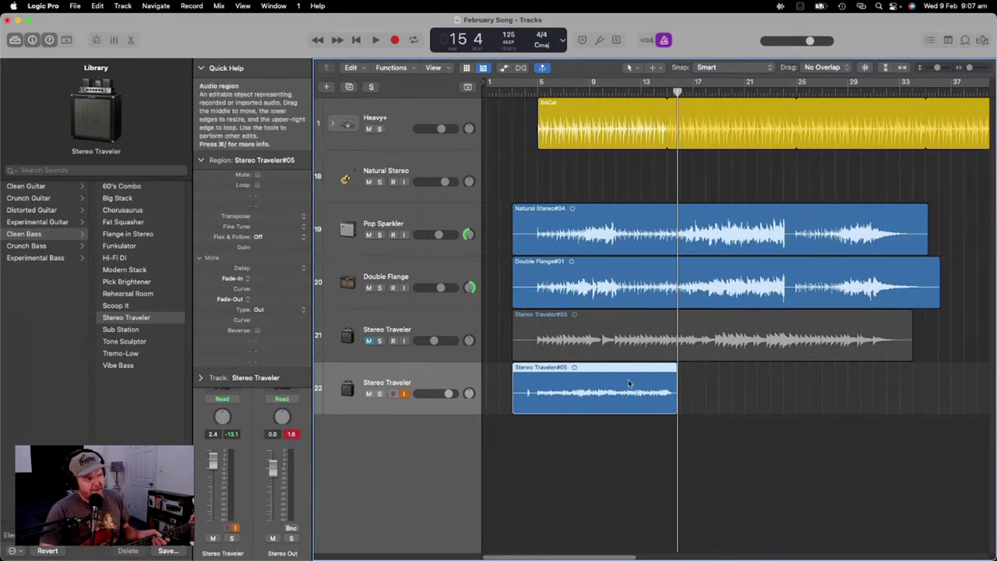
key("Delete")
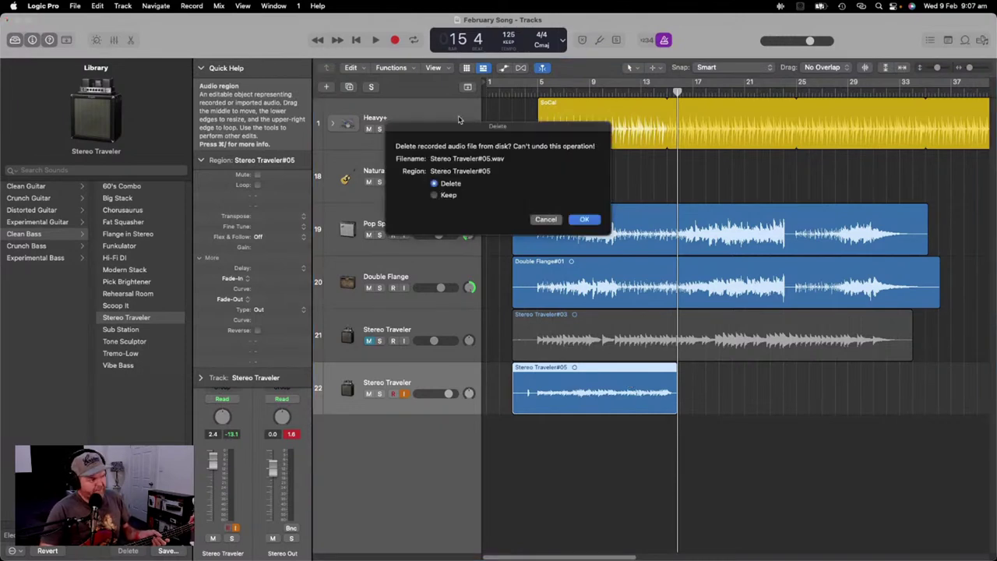
left_click(599, 221)
Step: Return to bar 3, slightly lower the drum, guitar and first bass tracks, and set the duplicated bass track to 1.3 dB
left_click(514, 89)
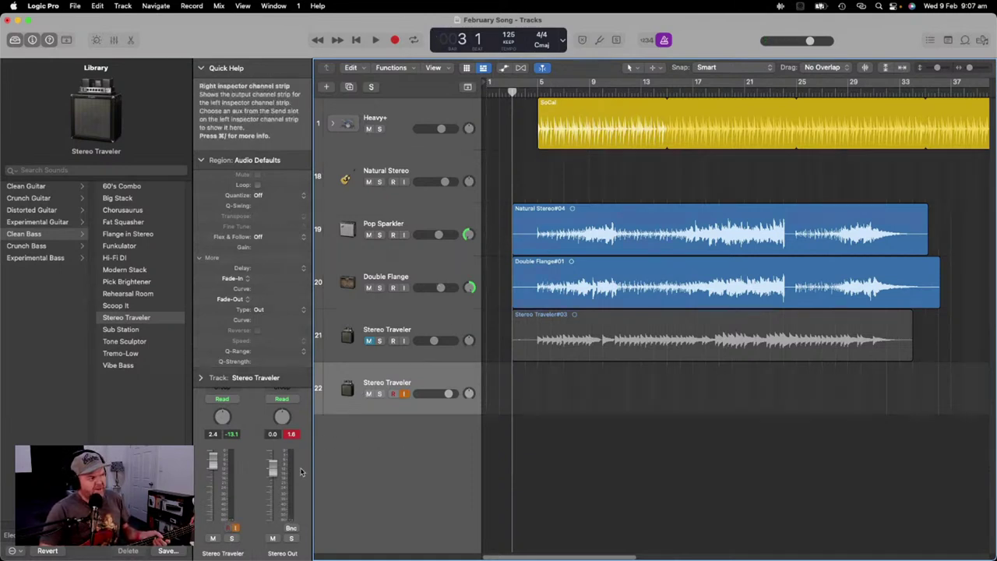
mouse_move(439, 130)
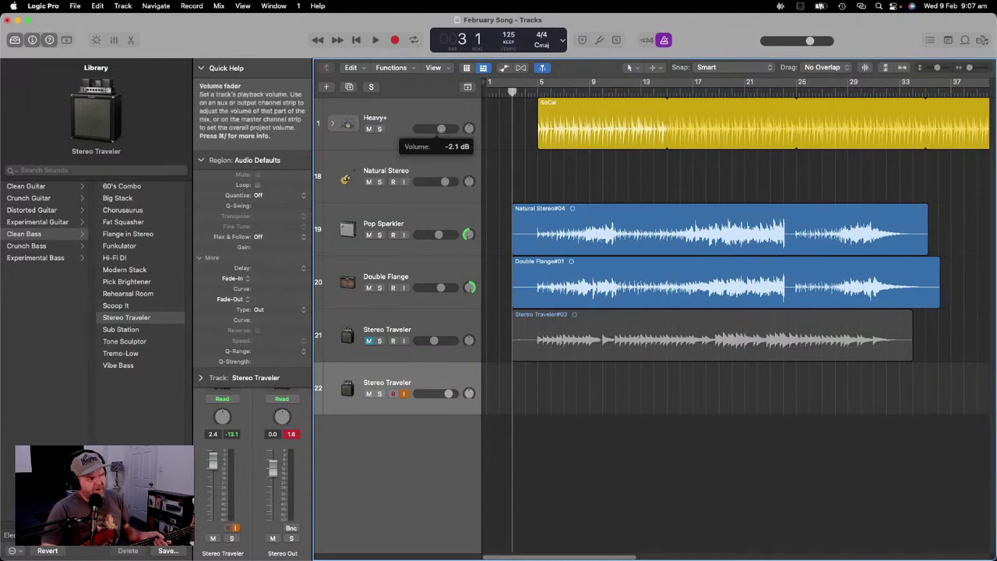
mouse_move(443, 181)
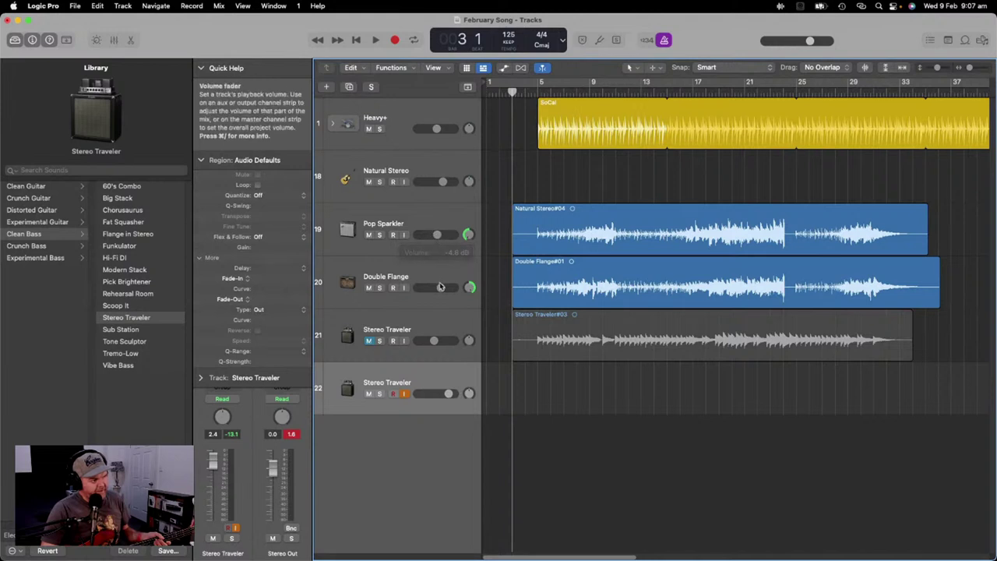
mouse_move(441, 288)
mouse_move(434, 340)
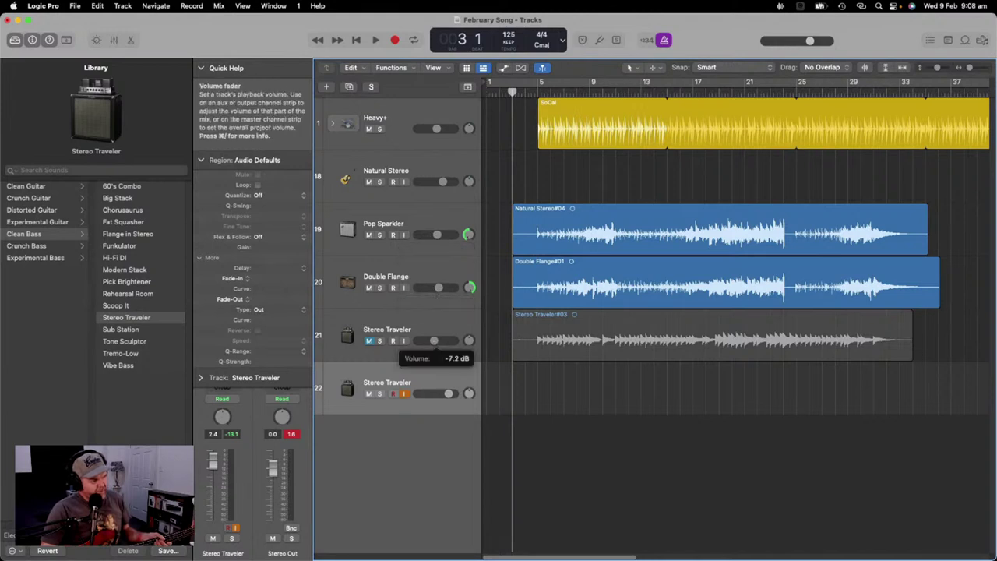
left_click_drag(447, 393, 440, 392)
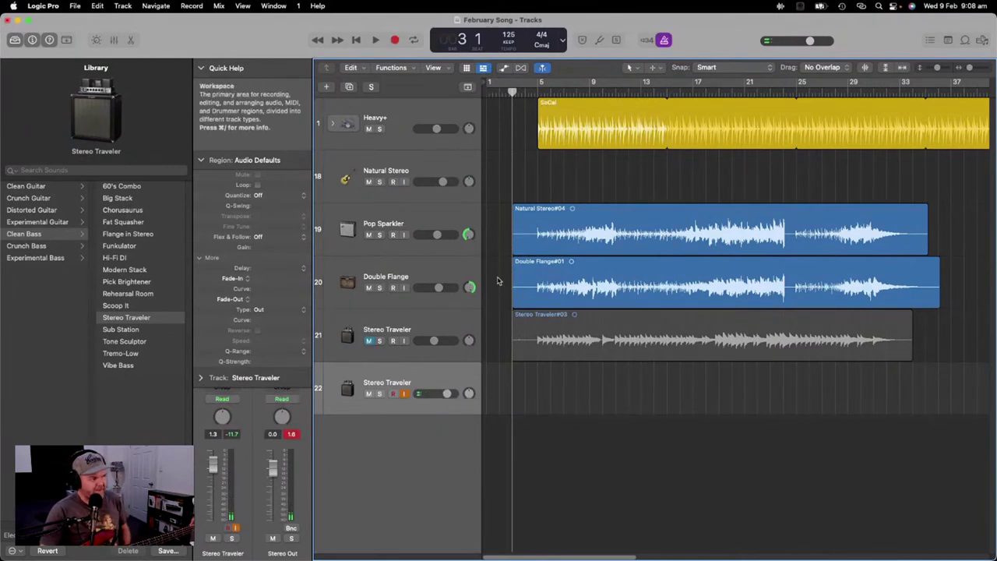
Step: Set the I/O buffer size to 64 samples in the audio device preferences
left_click(470, 321)
left_click(43, 5)
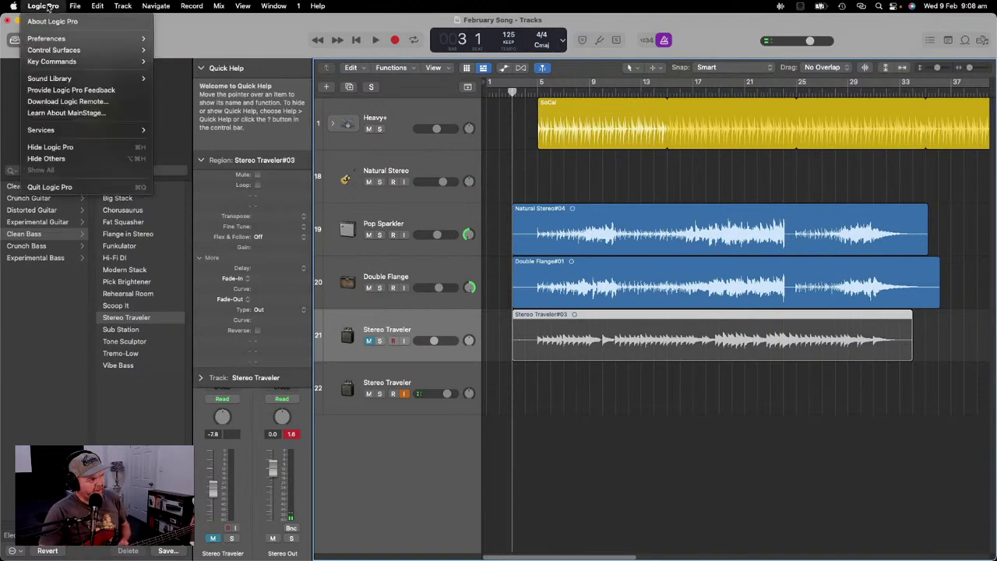
mouse_move(87, 38)
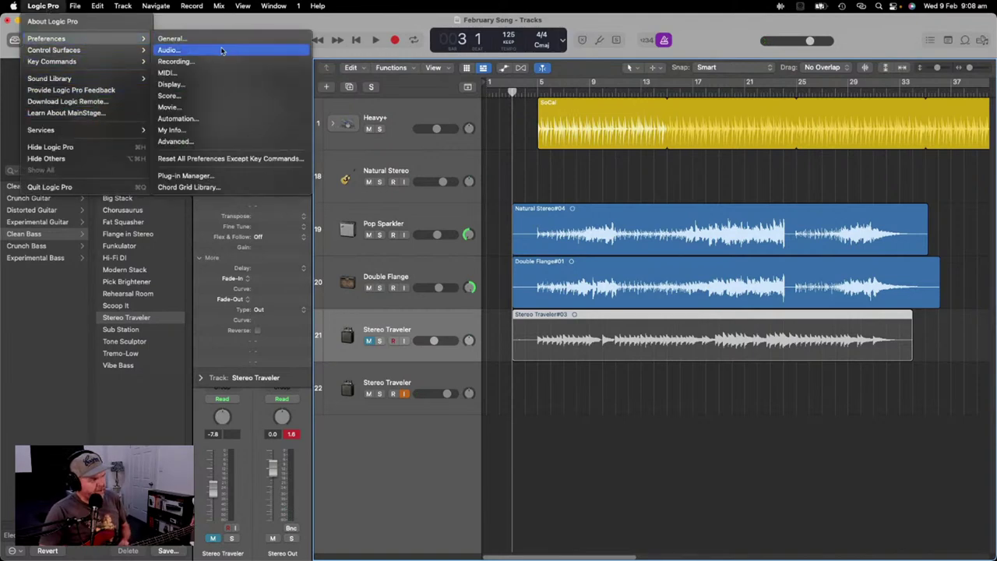
left_click(194, 49)
left_click(450, 259)
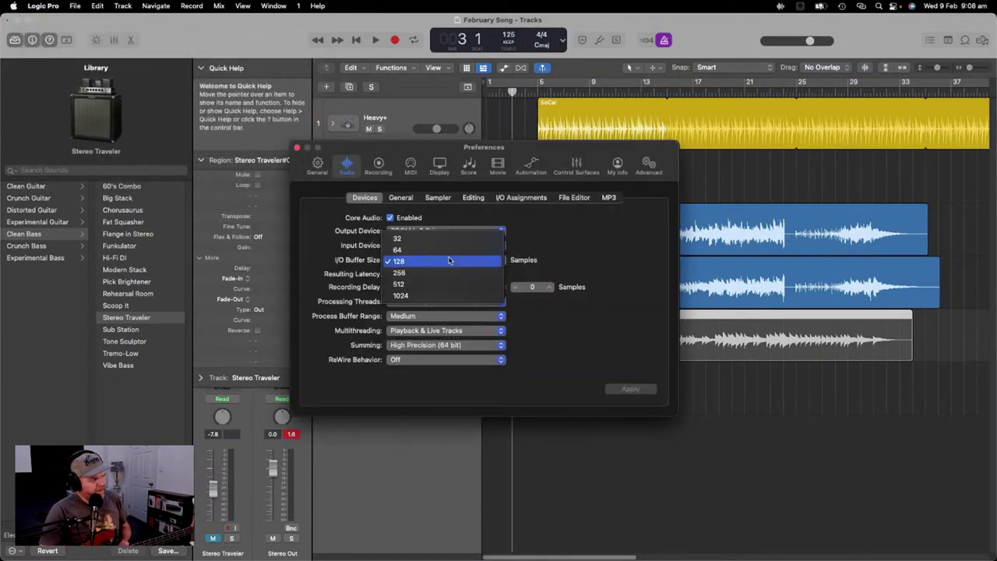
left_click(442, 252)
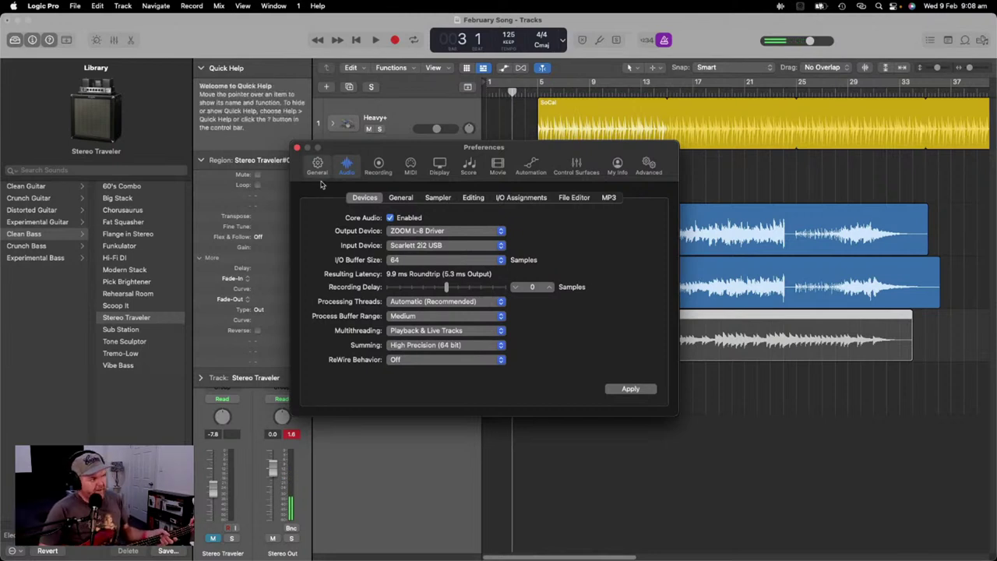
left_click(298, 148)
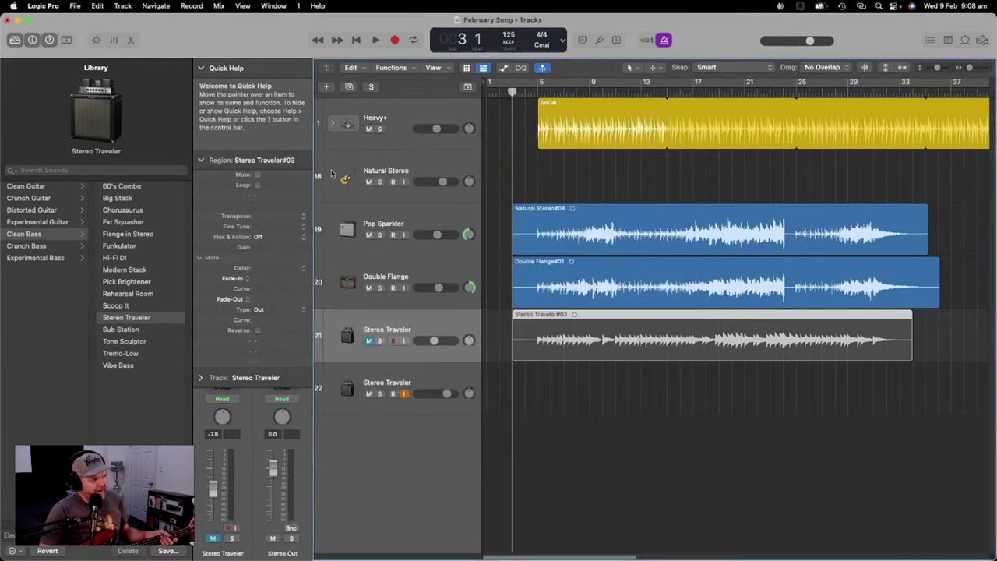
Step: Try recording over the muted Stereo Traveler track from bar 3 to bar 18, and delete the new take
left_click(395, 41)
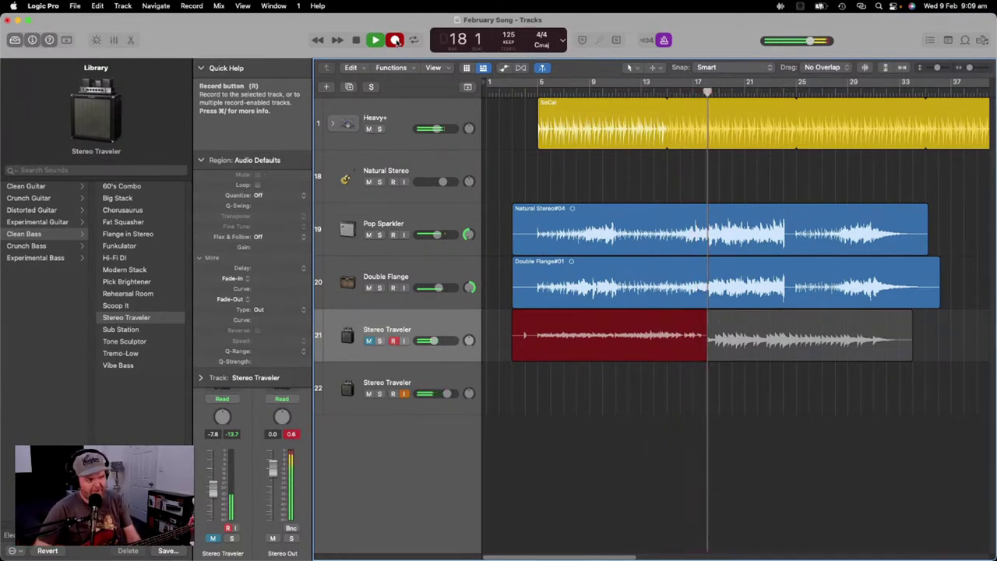
left_click(397, 42)
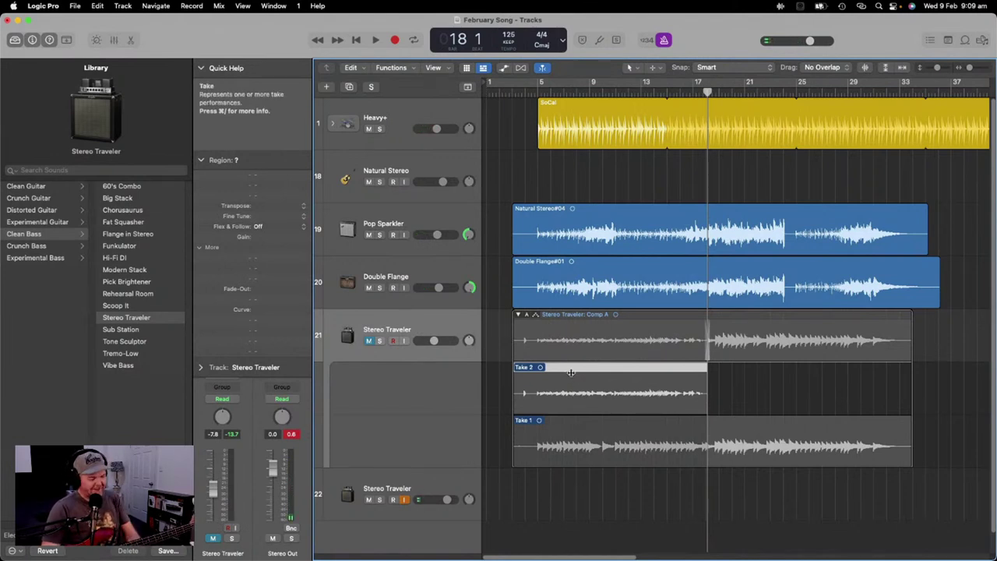
key("Delete")
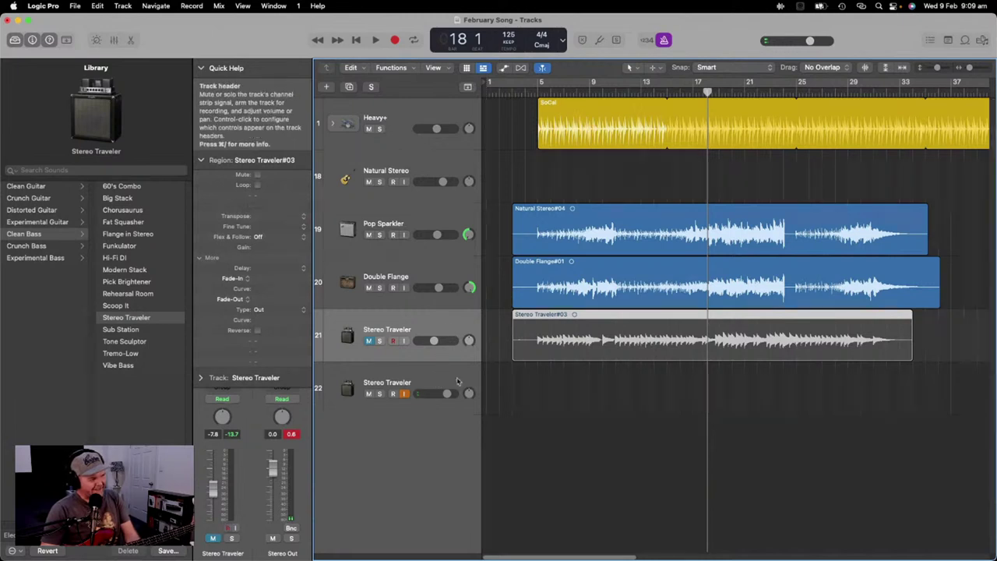
Step: Record the second bass part on the duplicated Stereo Traveler track from bar 3 to bar 34
left_click(608, 401)
left_click_drag(706, 92, 512, 101)
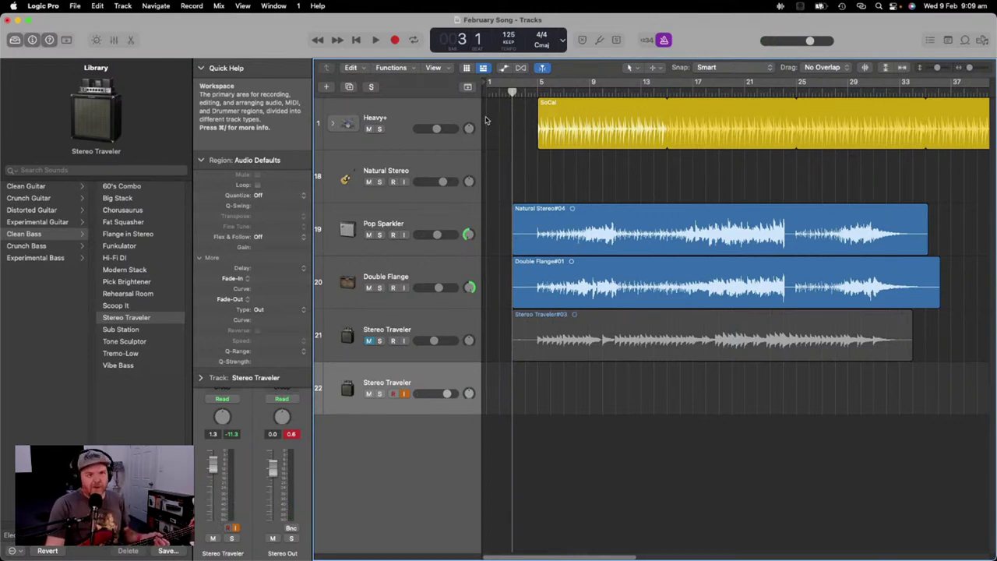
left_click(395, 40)
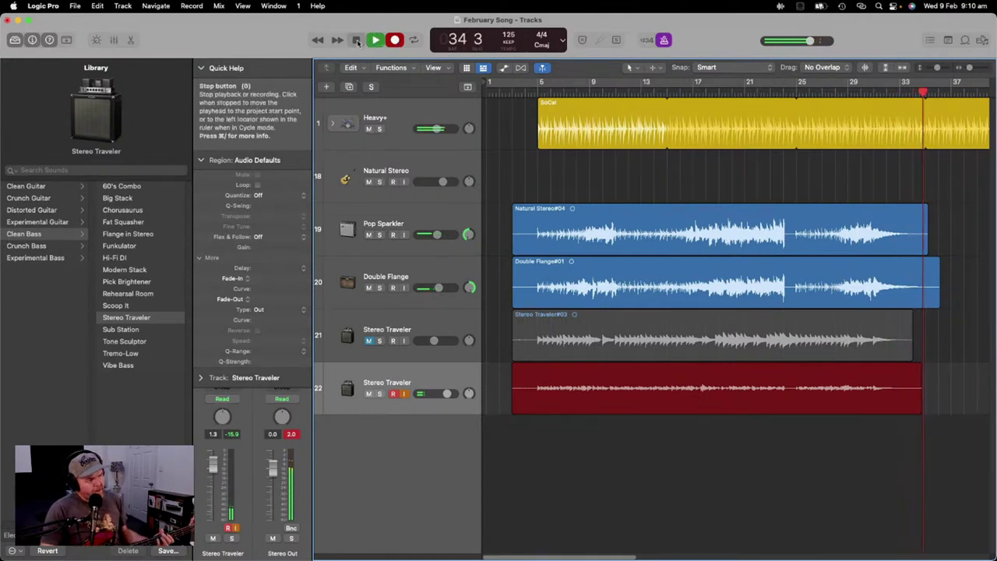
left_click(357, 41)
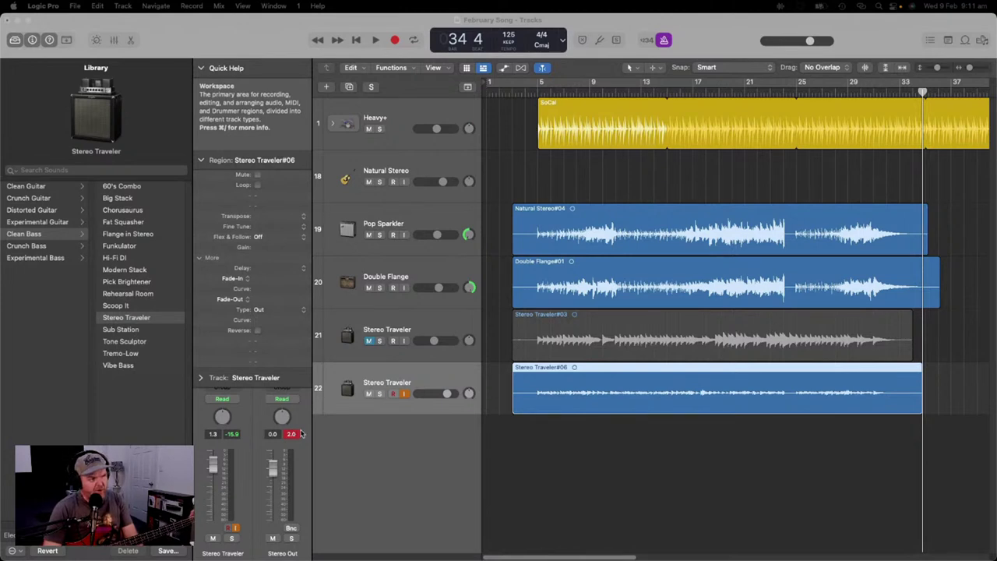
Step: Lower Heavy+ to -5.8 dB, Pop Sparkler to -5.5 dB, Double Flange to -5.3 dB and the second bass track to -3.5 dB
mouse_move(437, 239)
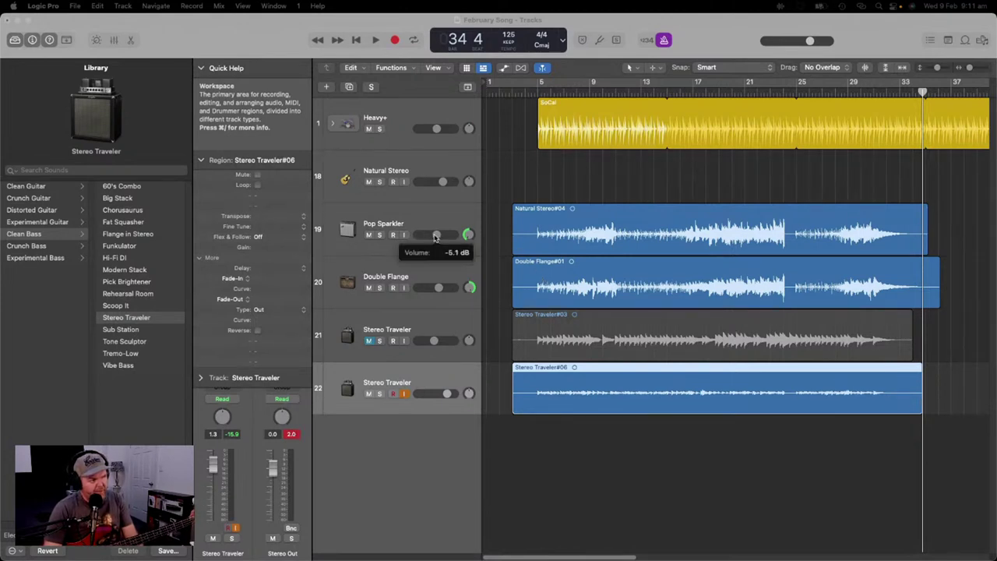
mouse_move(437, 289)
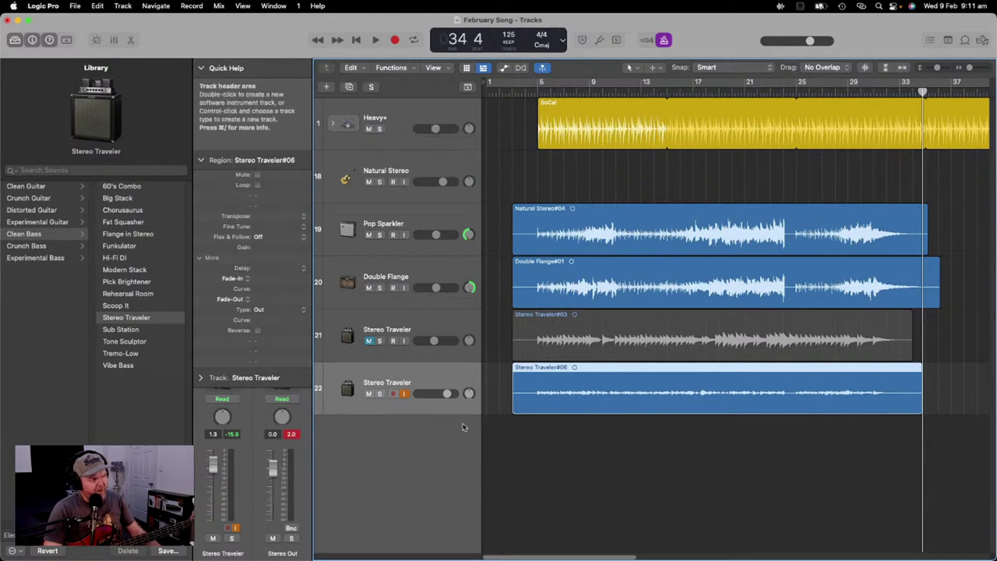
mouse_move(449, 395)
left_mouse_down()
mouse_move(427, 394)
mouse_move(438, 395)
left_mouse_up()
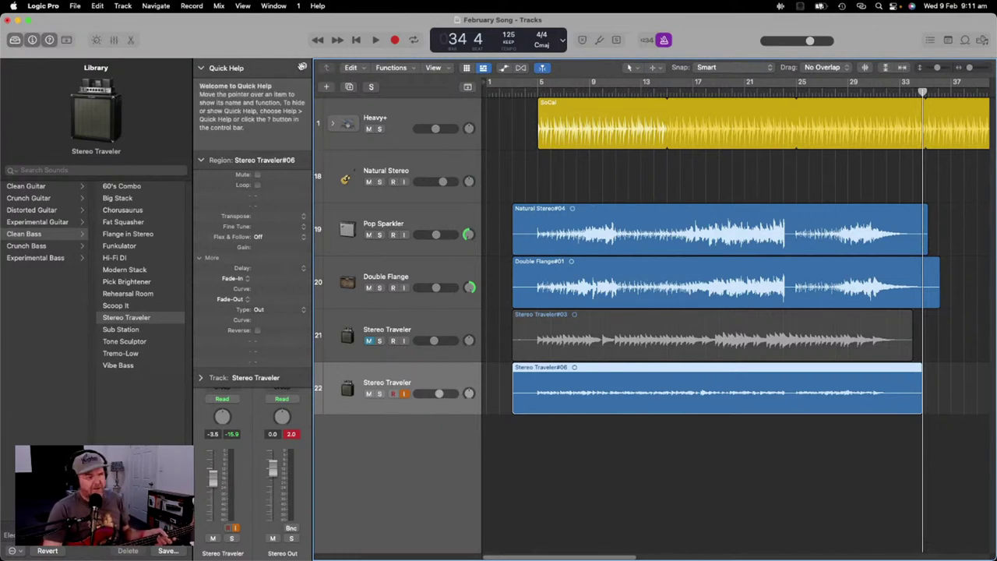
Step: Show the Mixer and lower the Stereo Out channel's volume to -2.7 dB
left_click(113, 39)
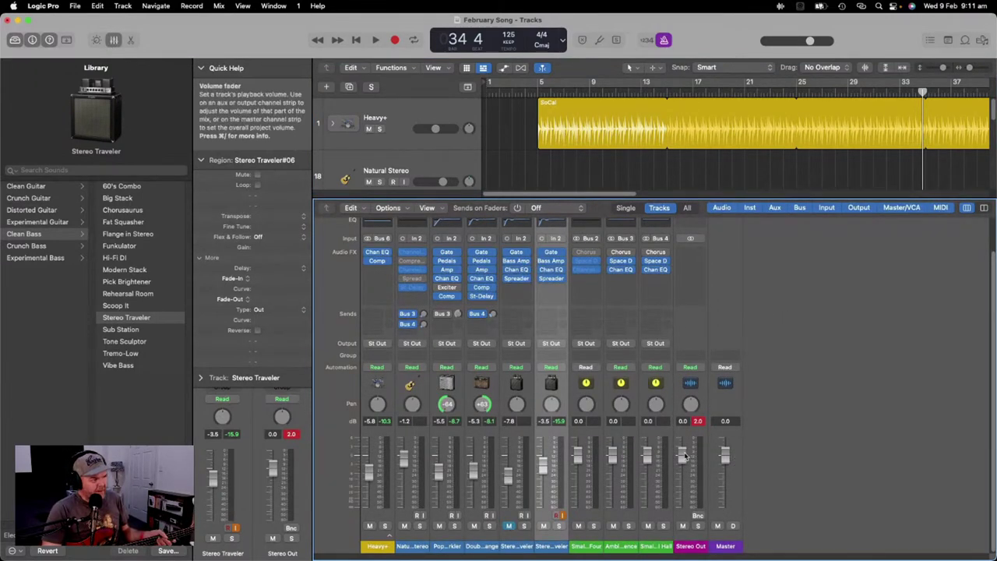
left_click_drag(684, 457, 683, 466)
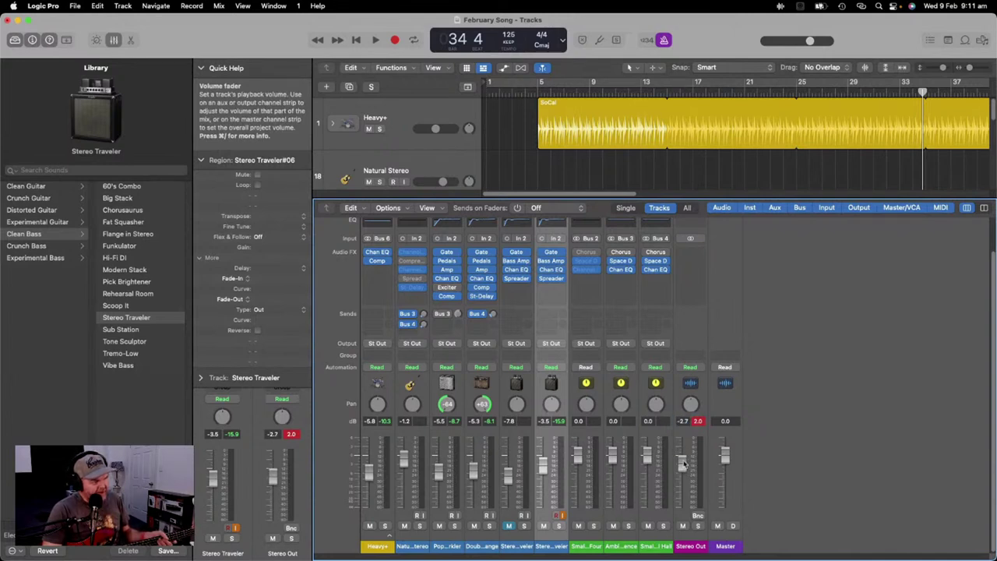
Step: Reset the Stereo Out volume to 0.0 dB, and try lowering the Small Hall channel's fader before restoring it to 0.0 dB
left_click_drag(684, 464, 647, 472)
left_click(651, 485)
left_click(647, 448)
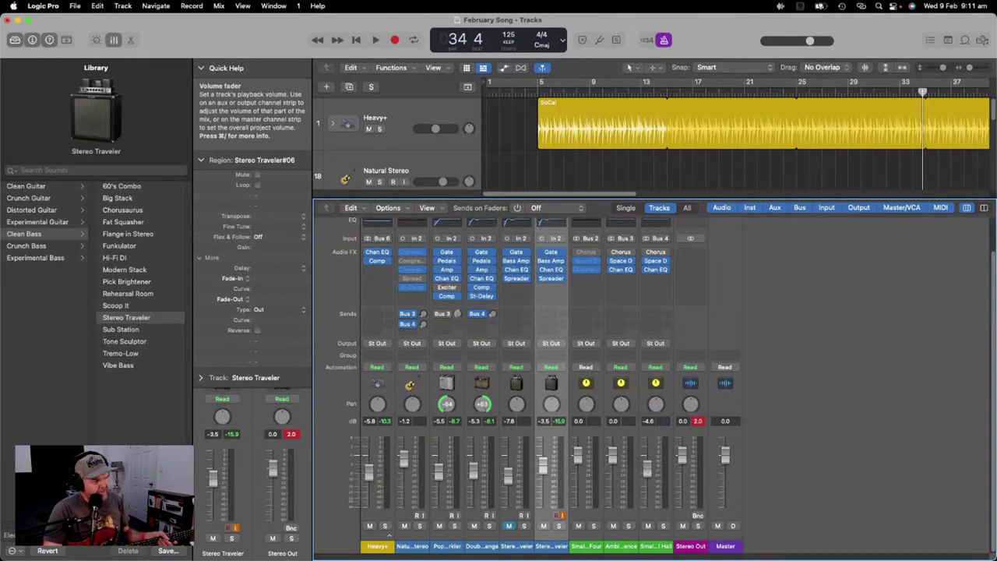
left_click_drag(647, 495, 647, 454)
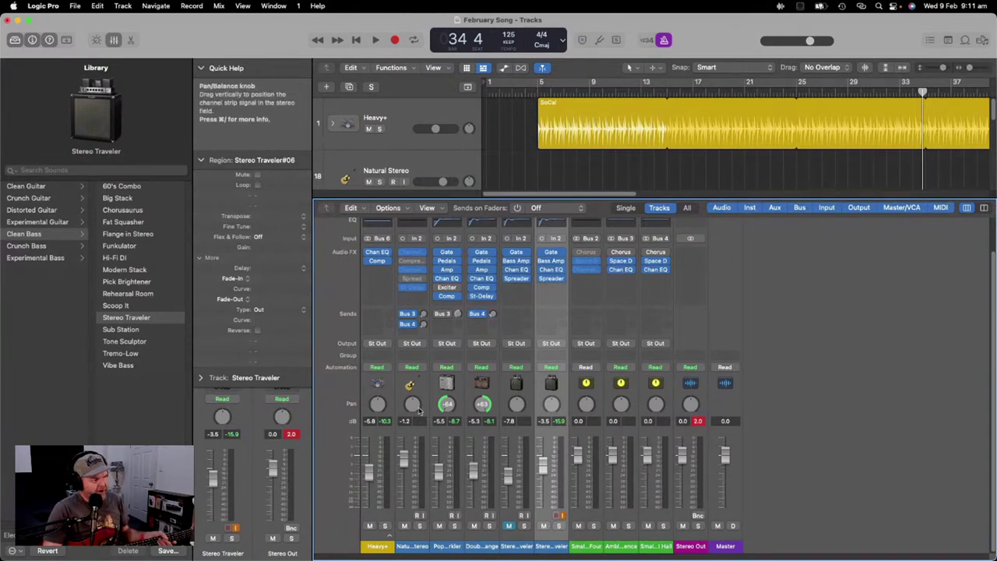
Step: Reset the second Stereo Traveler channel's volume, set it to -1.8 dB, and hide the Mixer
left_click(544, 466, "alt")
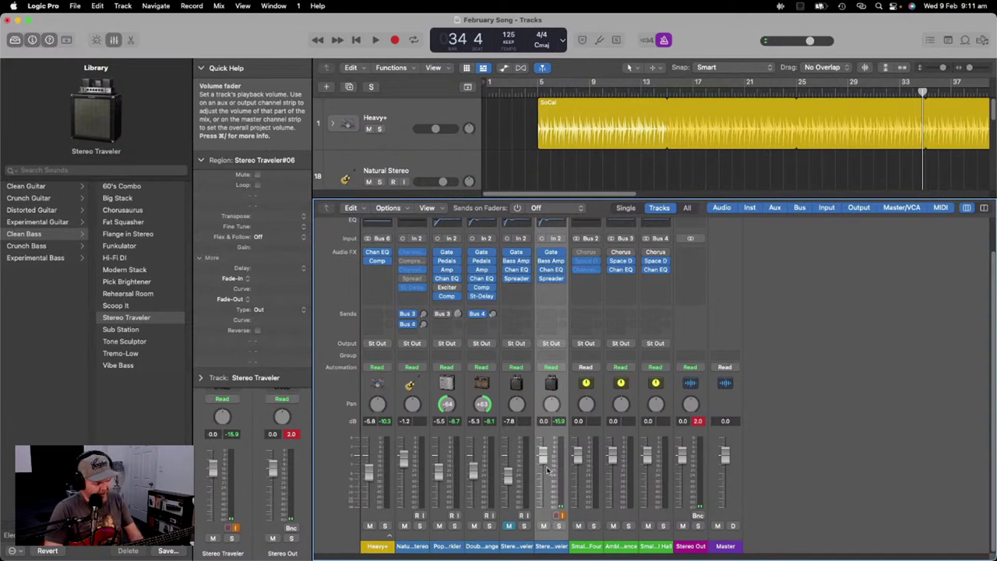
left_click_drag(544, 461, 544, 467)
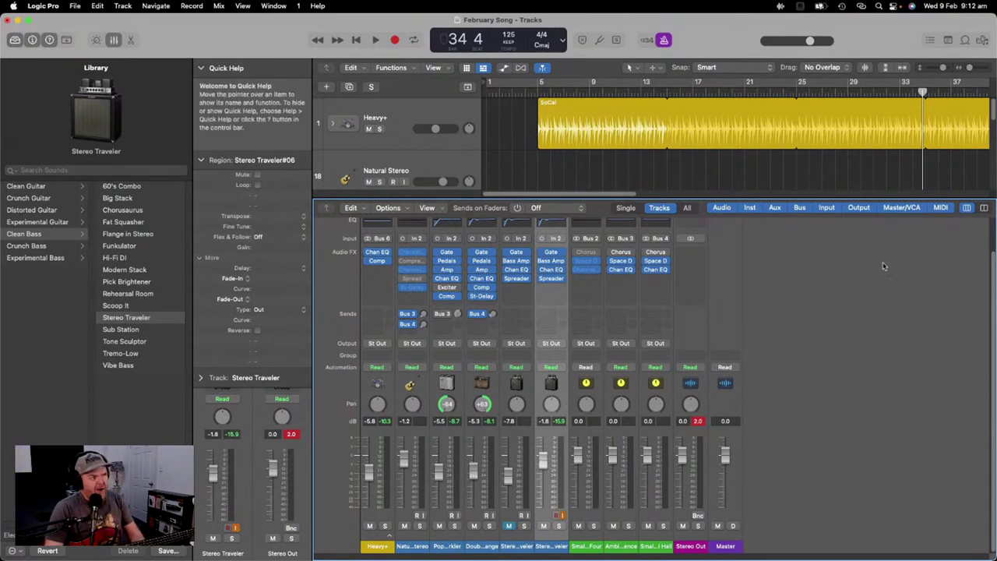
left_click(115, 40)
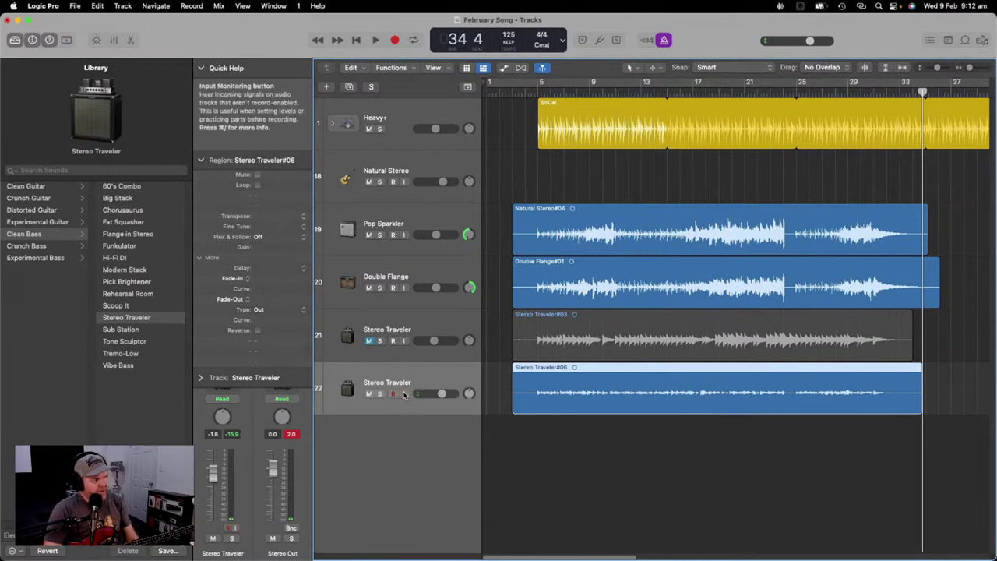
Step: Unmute the first Stereo Traveler bass track, solo it and play it from bar 5 with cycling off
left_click(369, 341)
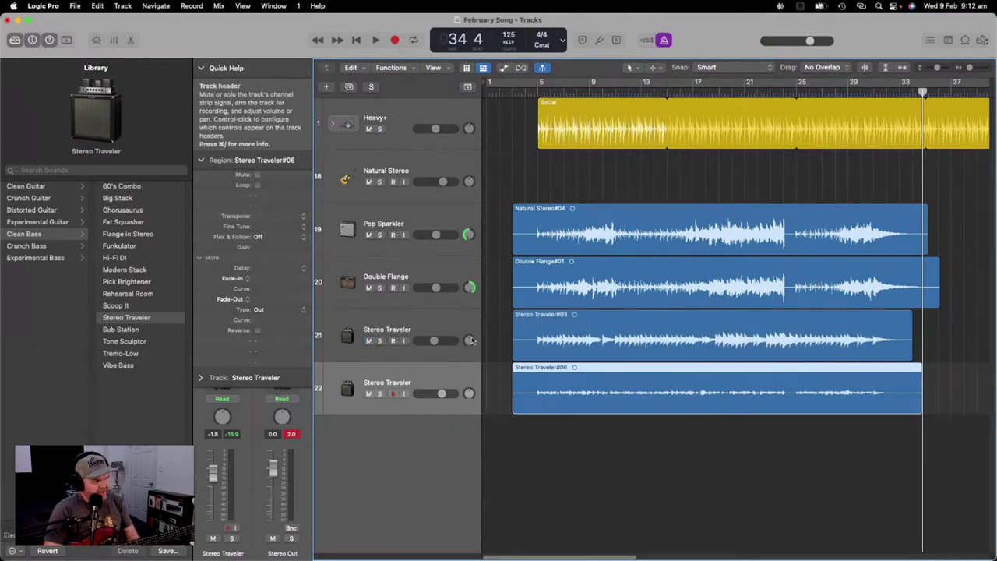
left_click(531, 86)
left_click(537, 91)
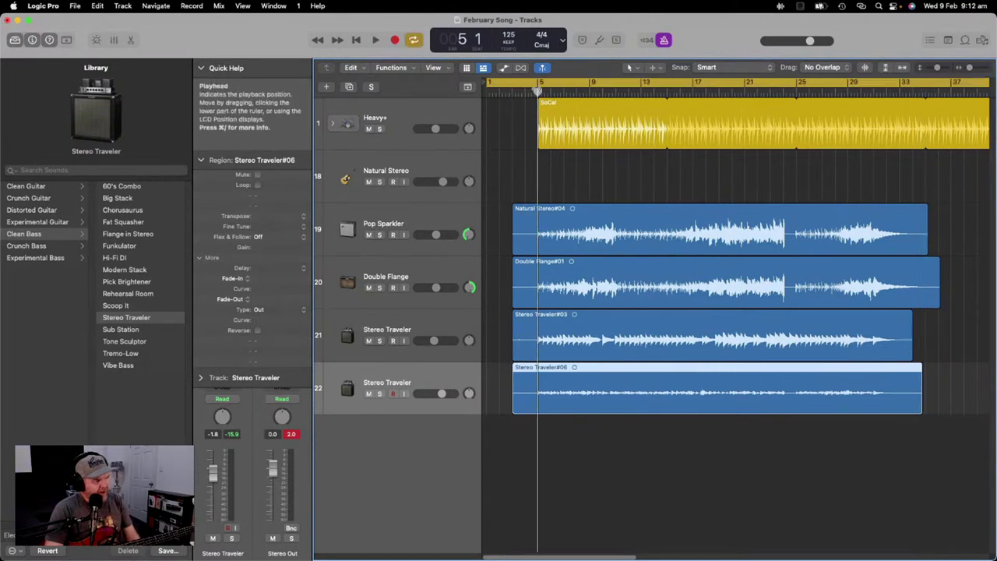
left_click(379, 341)
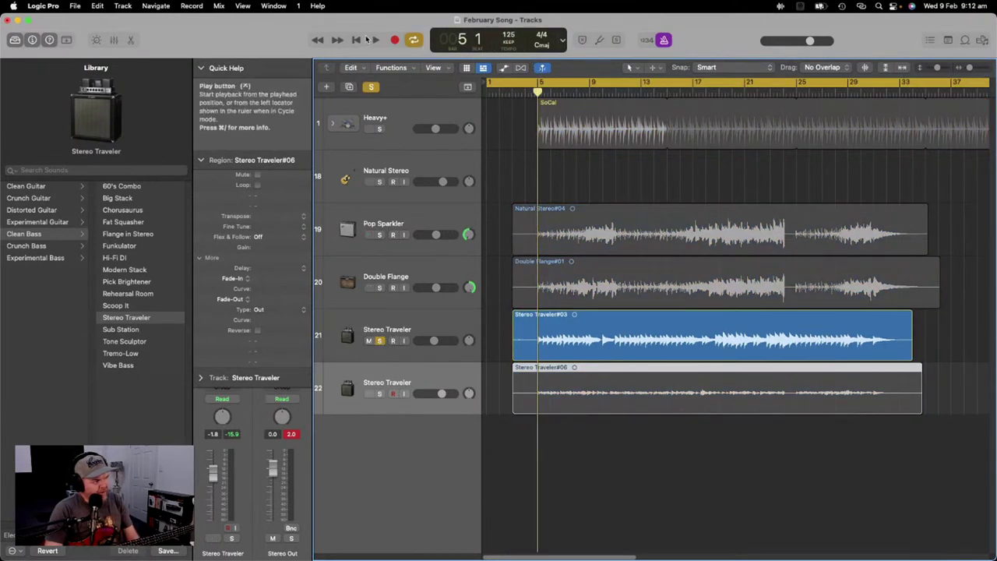
key("space")
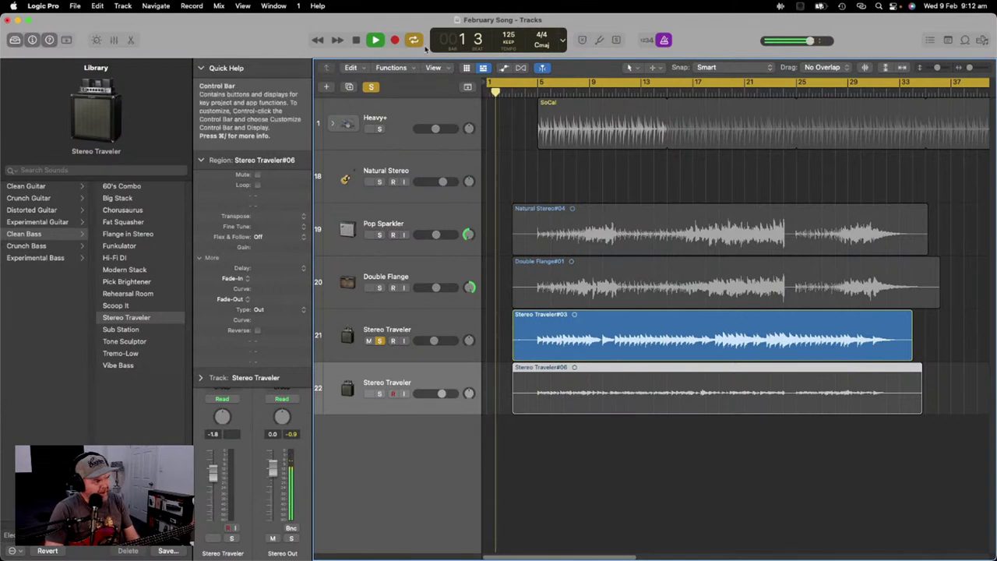
left_click(543, 84)
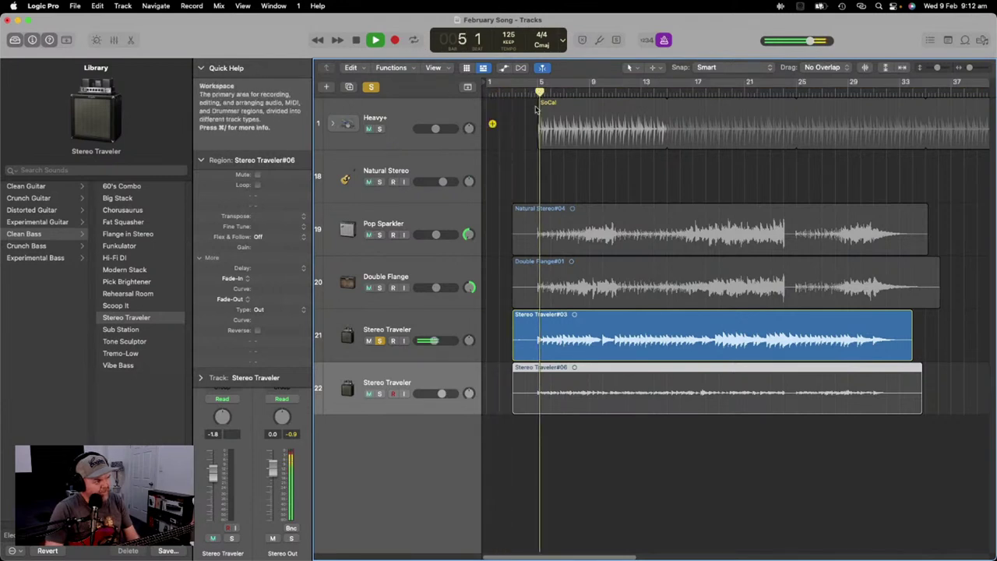
Step: Compare the two bass parts alternately against the soloed Pop Sparkler and Double Flange guitars, raising the second bass track to -1.2 dB
left_click_drag(379, 234, 379, 287)
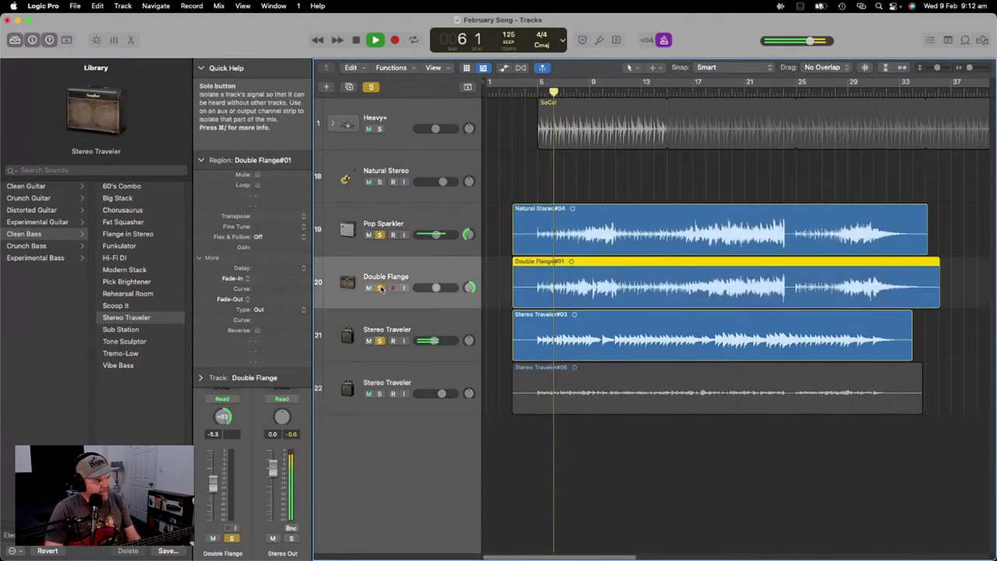
left_click(379, 341)
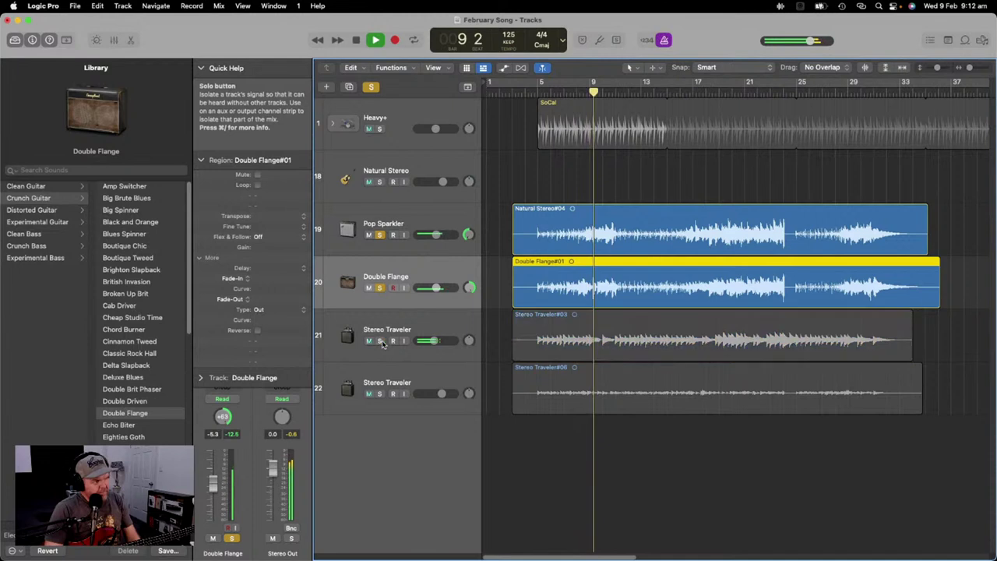
left_click(380, 393)
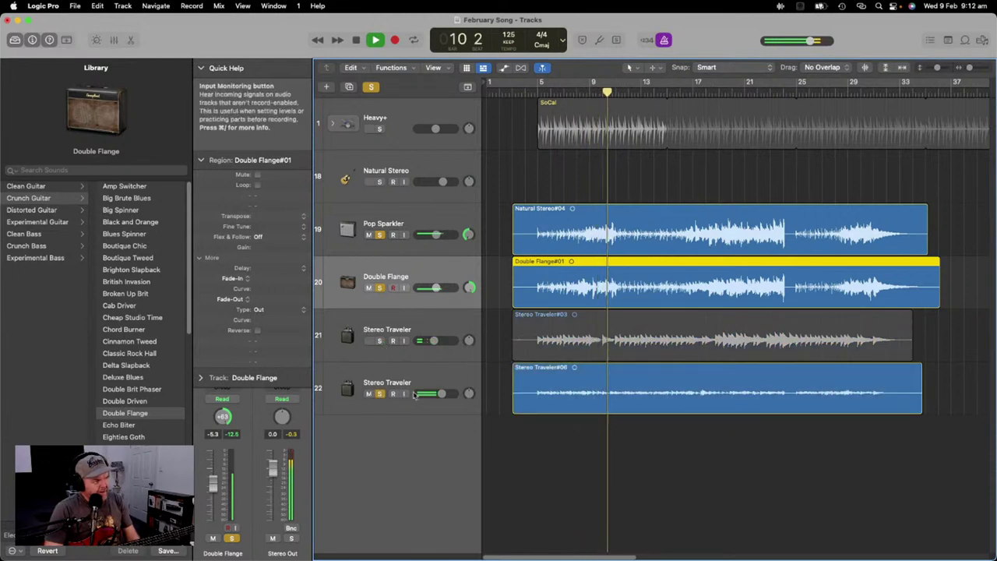
mouse_move(440, 393)
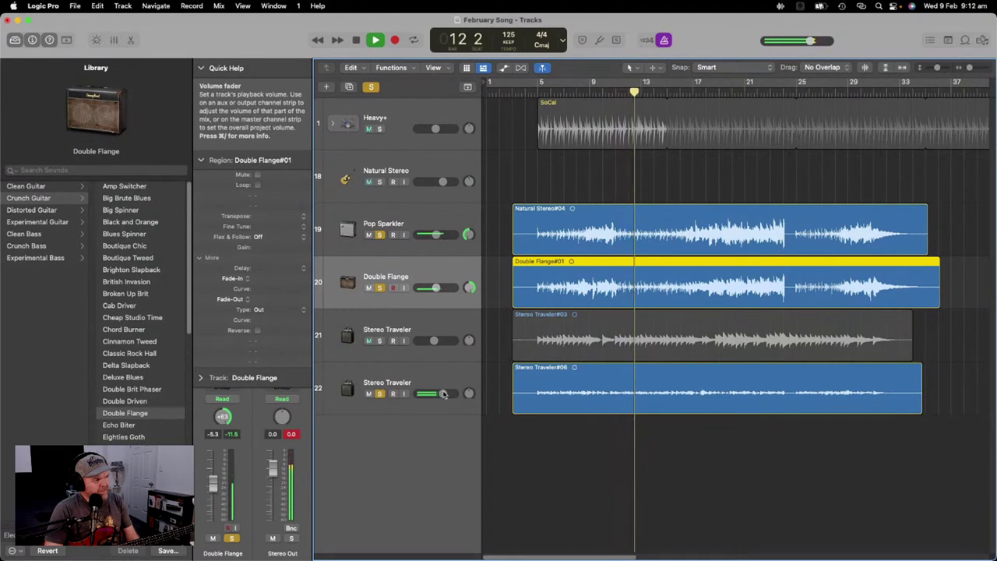
left_click(379, 340)
left_click(380, 394)
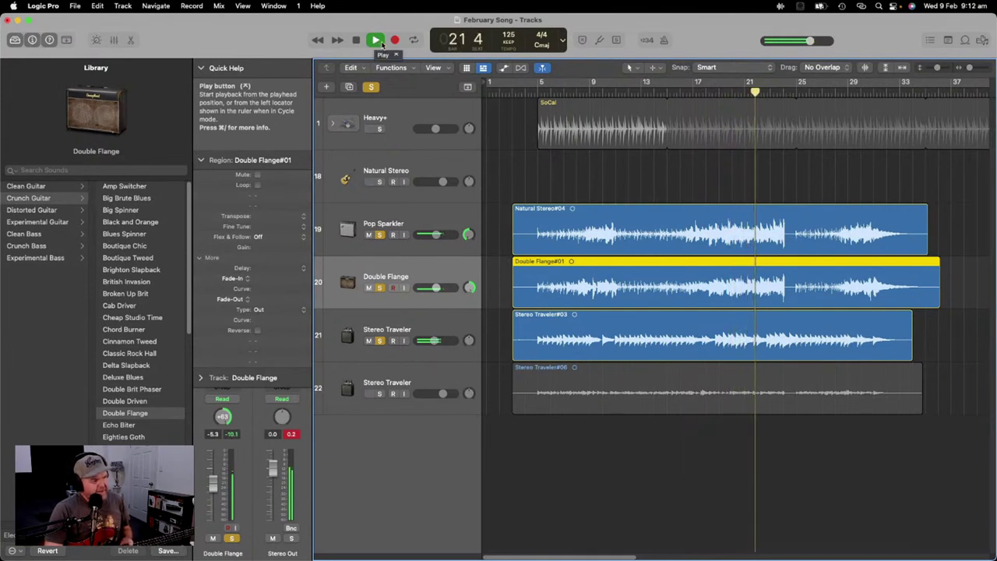
Step: Return to bar 5, stop playback and turn off solo on Pop Sparkler, Double Flange and the first bass track
left_click(541, 89)
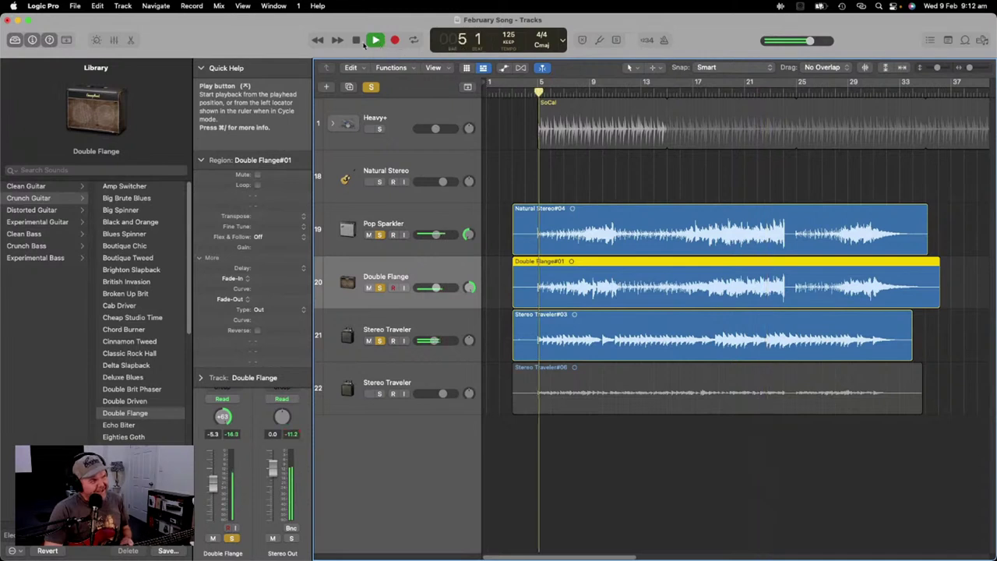
key("space")
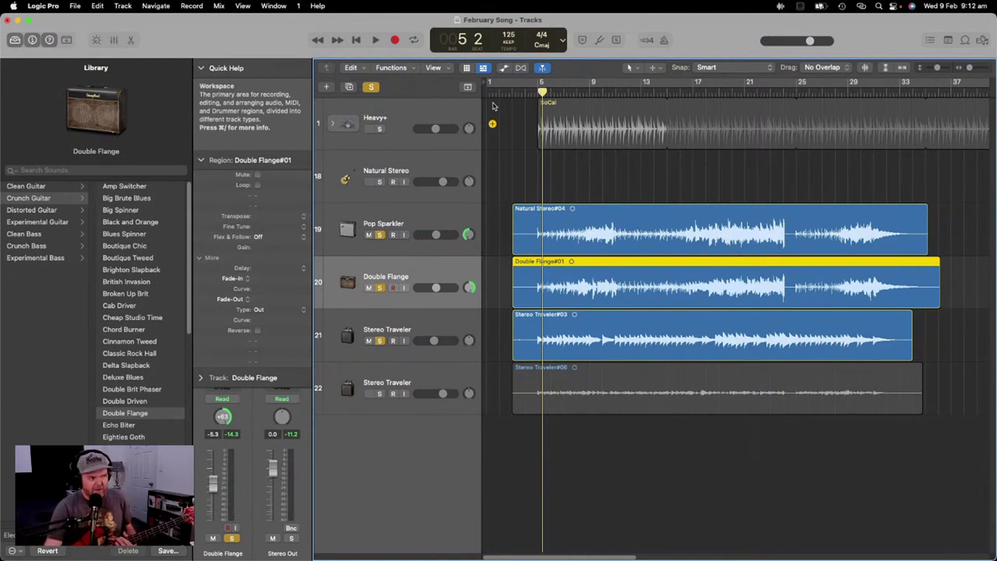
left_click(379, 234)
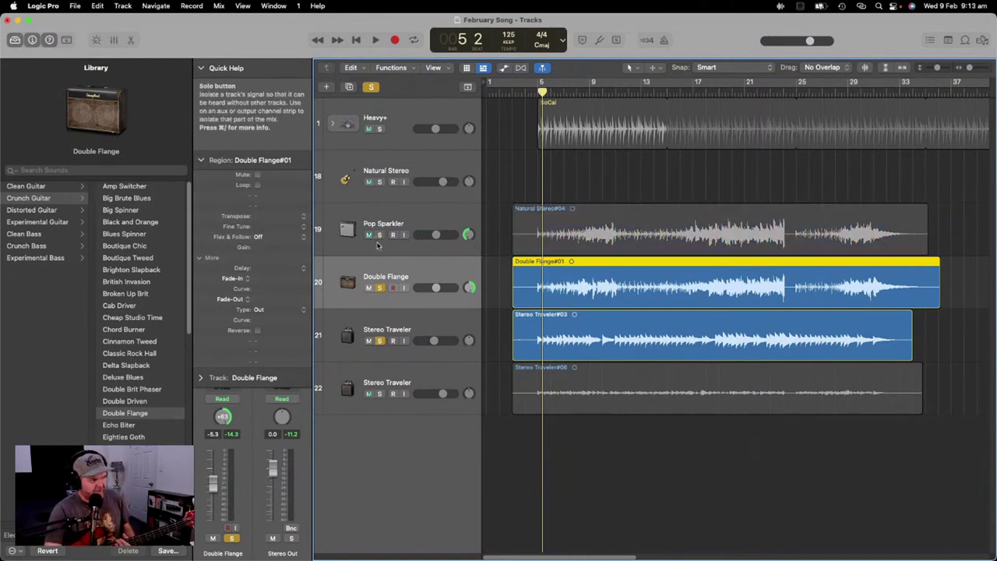
left_click(380, 288)
left_click(380, 340)
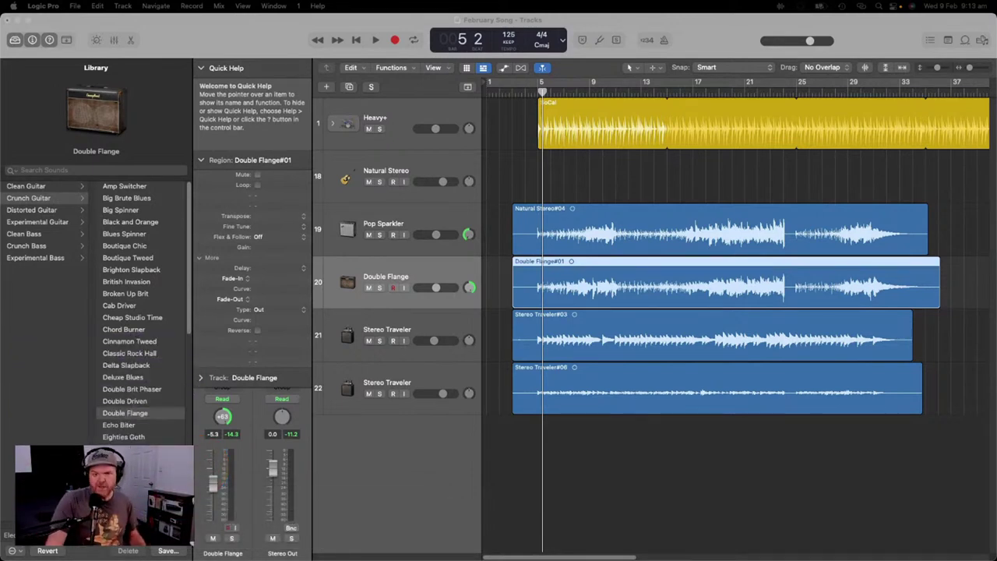
Step: Trim the start of the second bass region on track 22 to bar 9
left_click(521, 398)
left_click(590, 90)
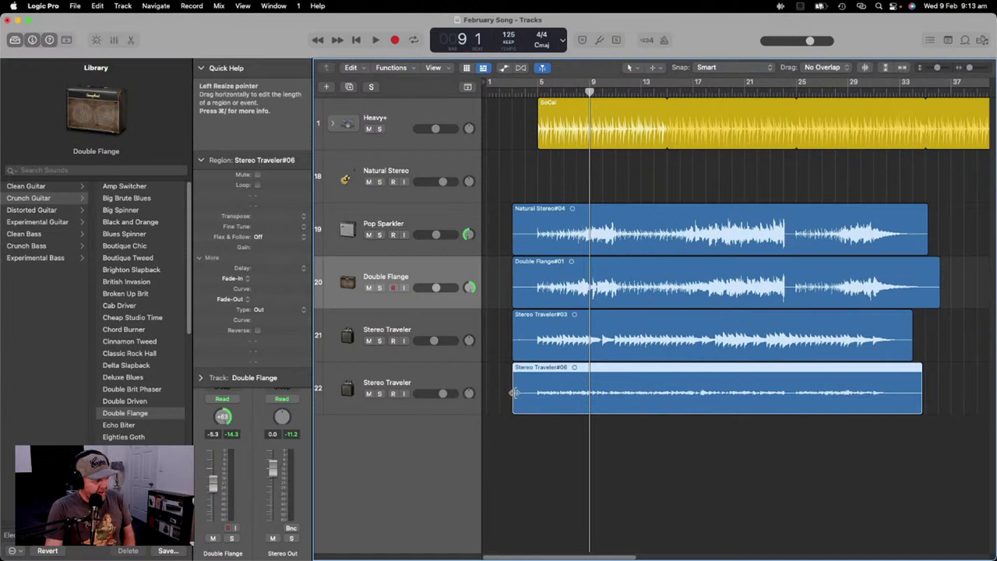
left_click_drag(512, 398, 590, 399)
Step: Play the full mix from bar 7 to hear how the trimmed second bass part enters
left_click(570, 89)
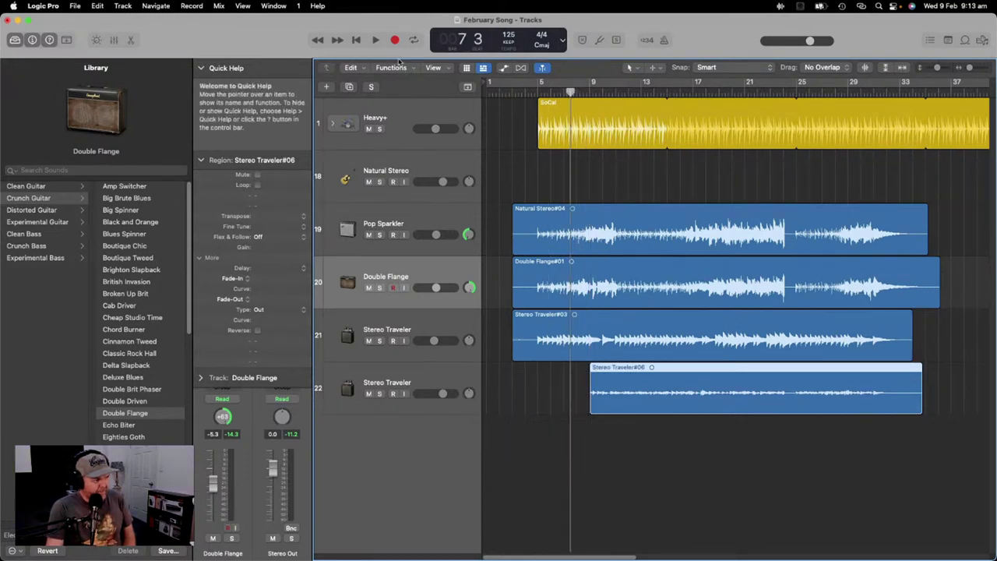
left_click(375, 41)
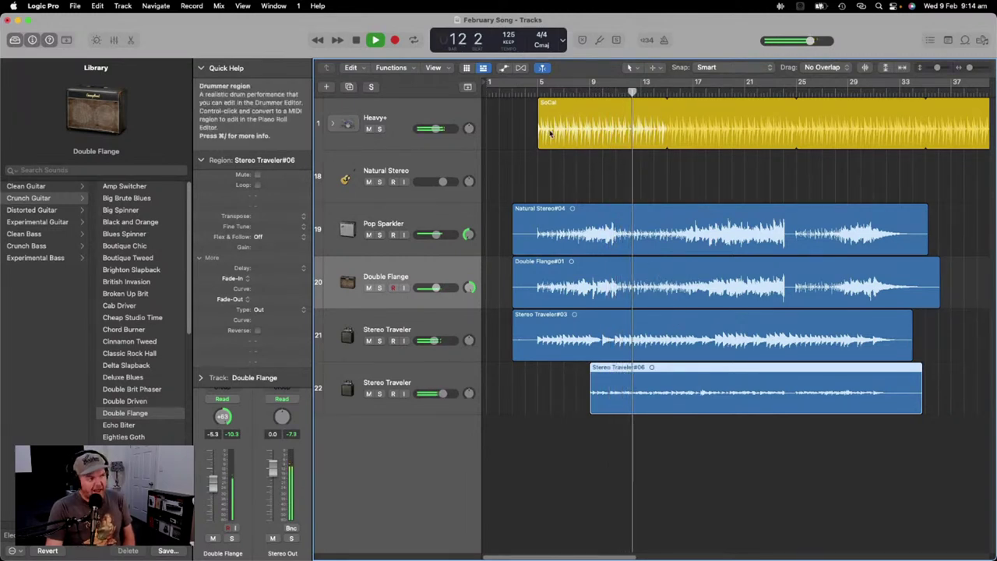
left_click(375, 40)
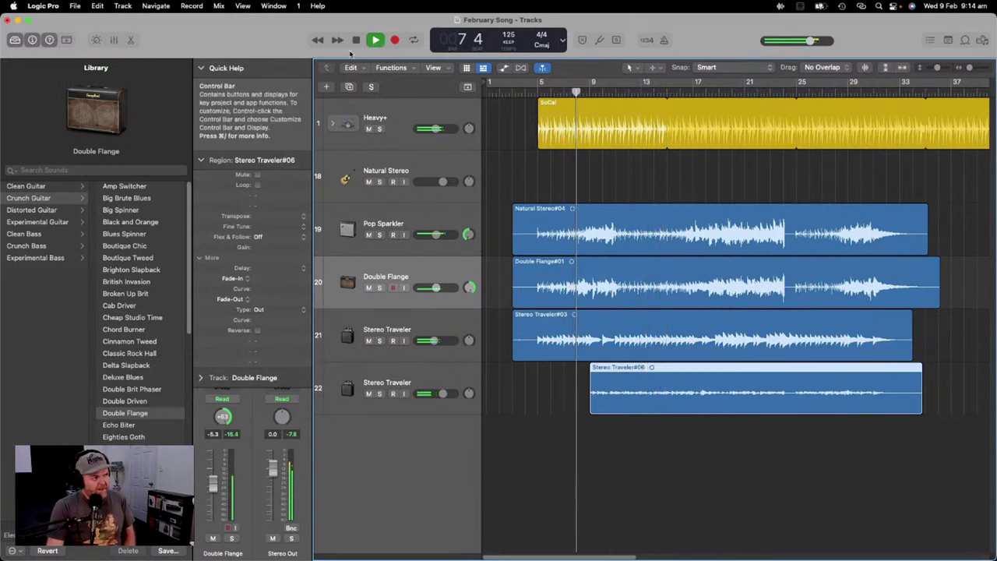
left_click(365, 40)
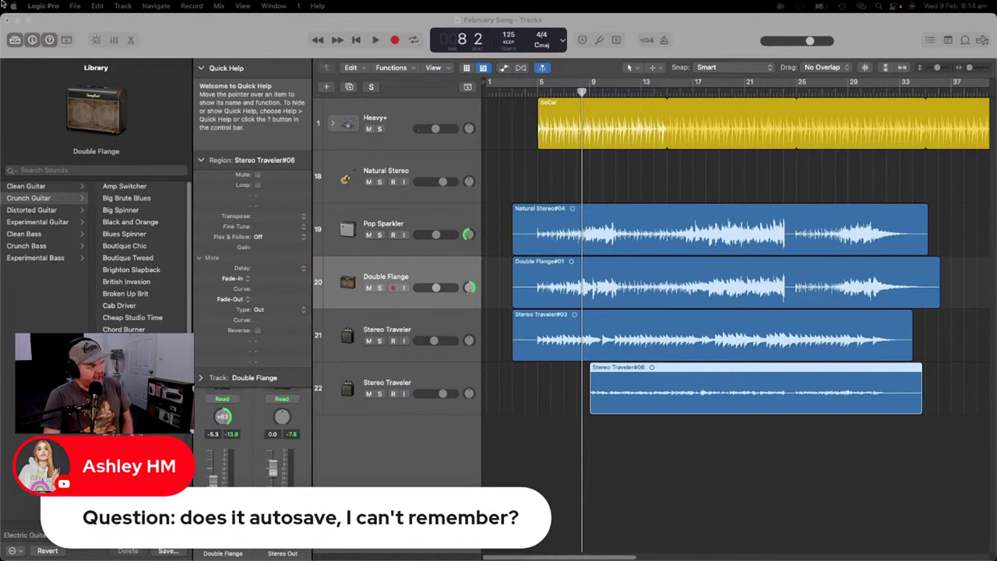
Step: Save the project and view the saved version and backups it can be reverted to
left_click(43, 5)
mouse_move(75, 5)
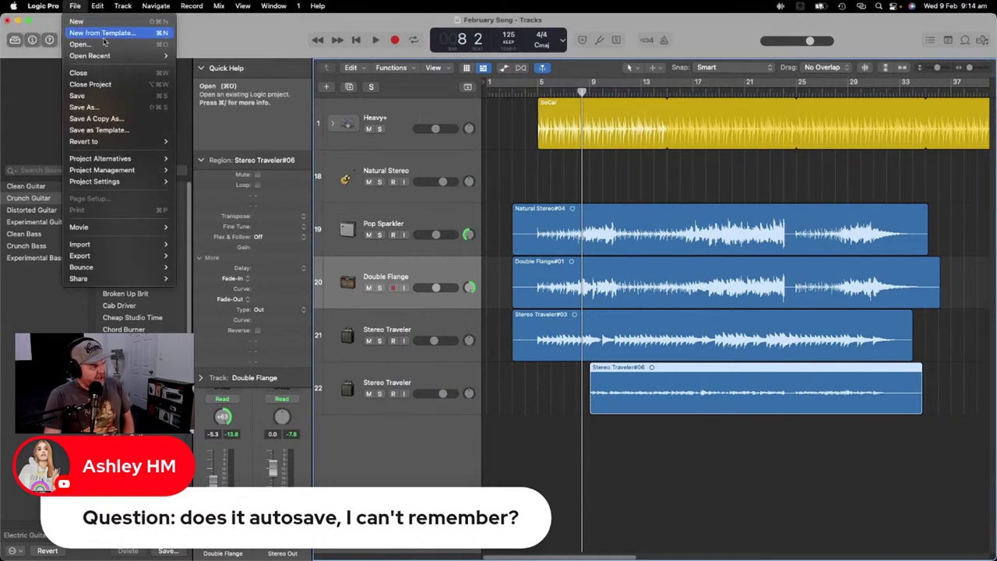
left_click(112, 100)
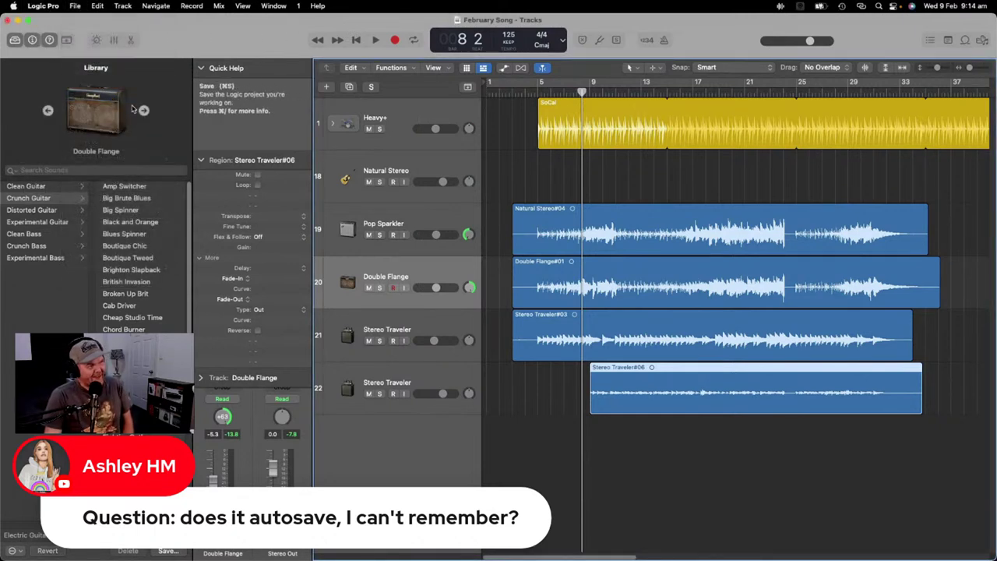
left_click(70, 7)
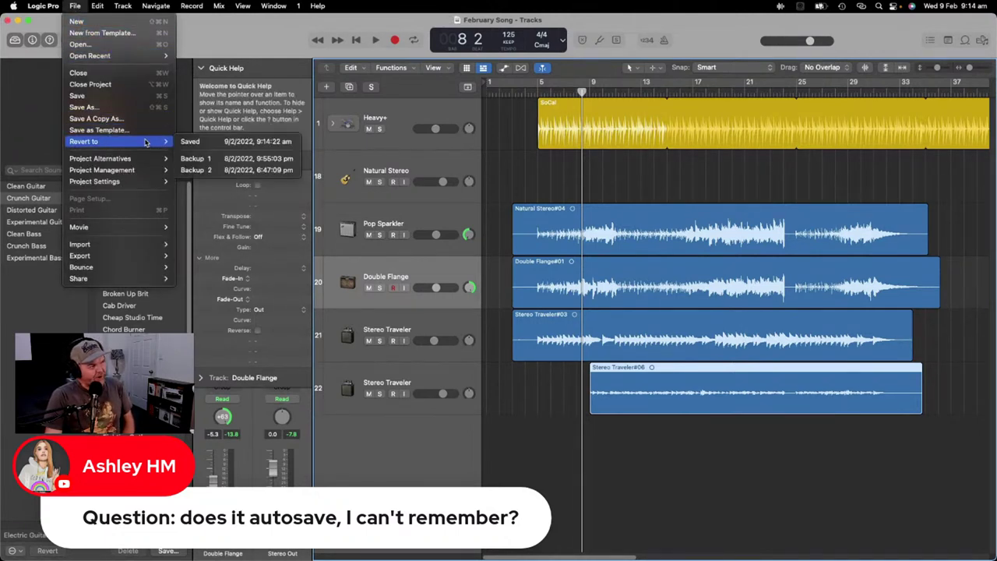
left_click(506, 173)
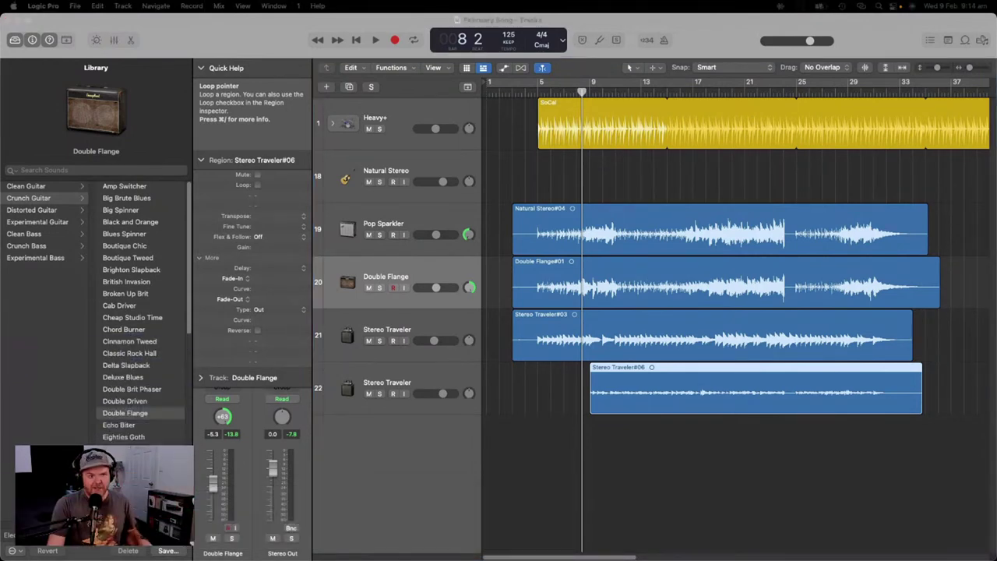
Step: Place the playhead at bar 3, add an audio track below the bass tracks and load the Tracking Vocal patch from the Voice category
left_click(511, 91)
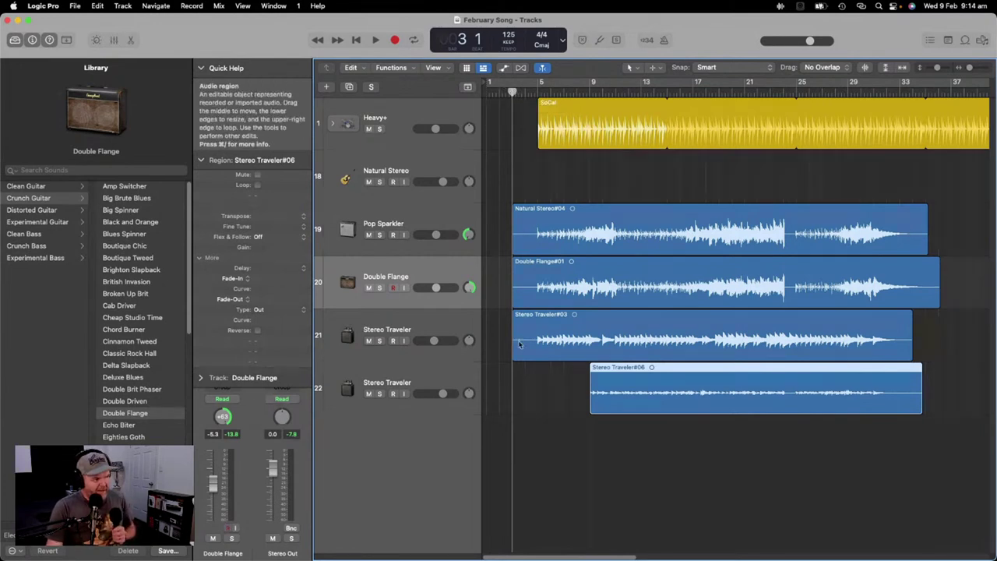
right_click(403, 458)
left_click(436, 424)
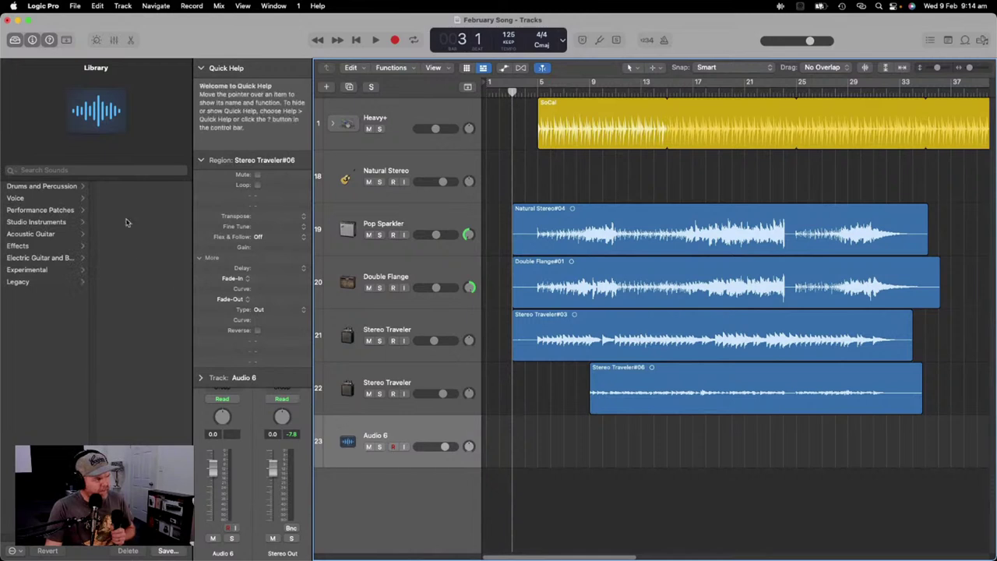
left_click(45, 200)
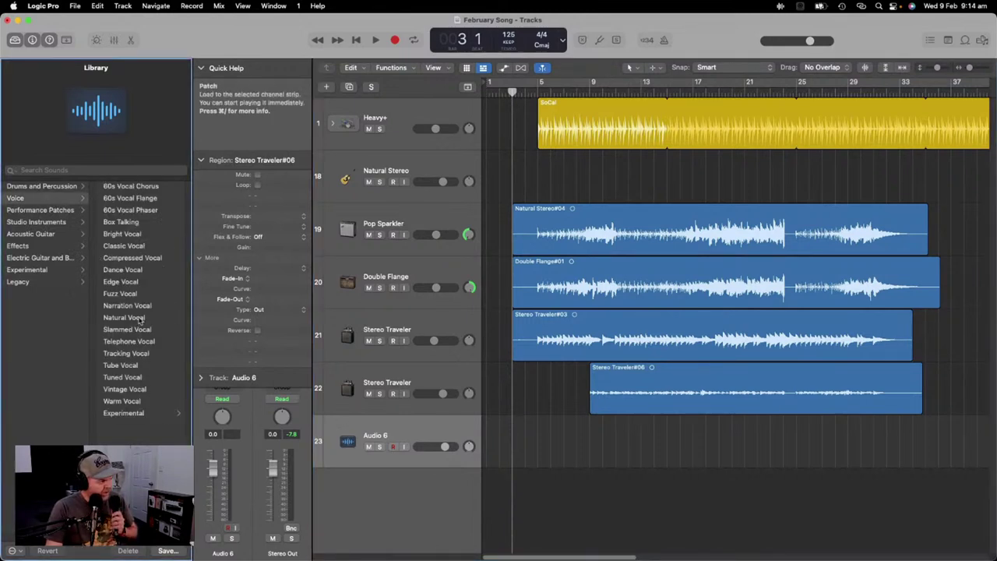
left_click(153, 413)
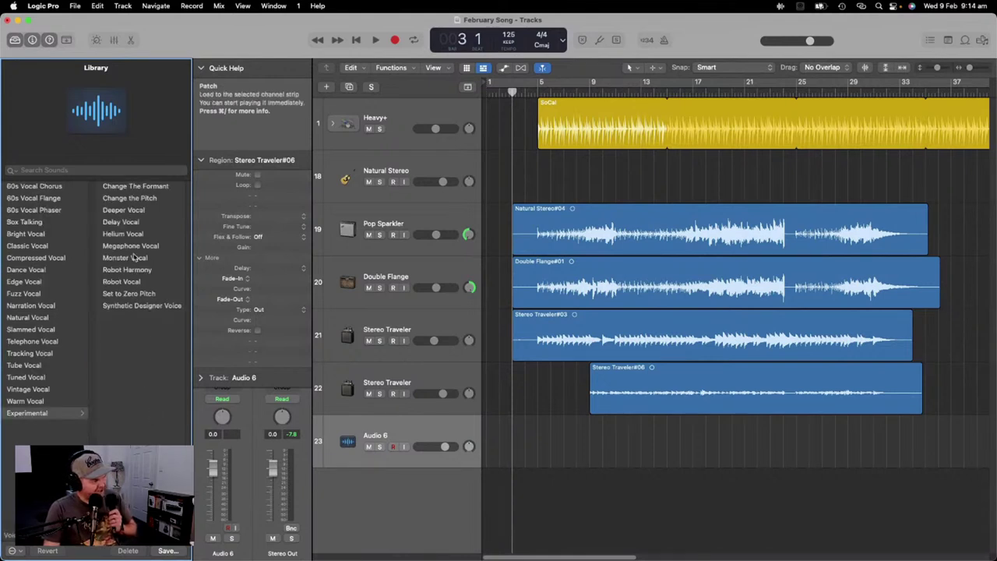
left_click(40, 355)
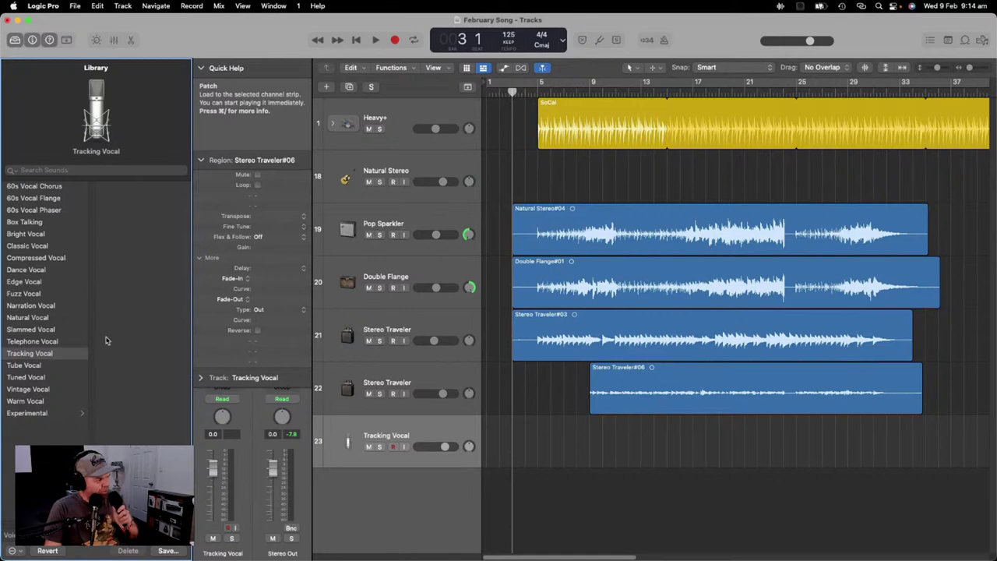
Step: Check the Tracking Vocal channel in the mixer and collapse the Region inspector to reveal the full channel strip
left_click(295, 377)
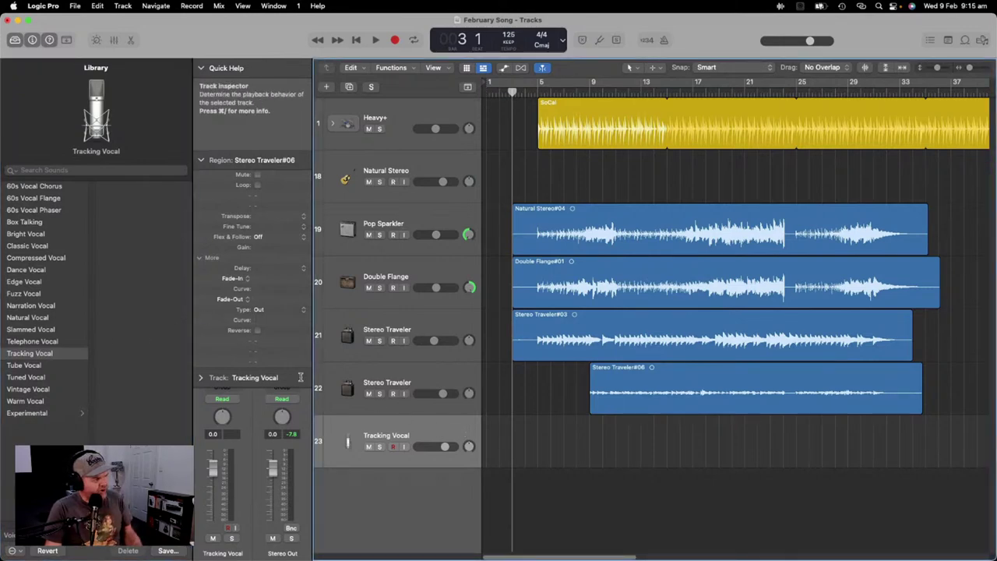
left_click(113, 41)
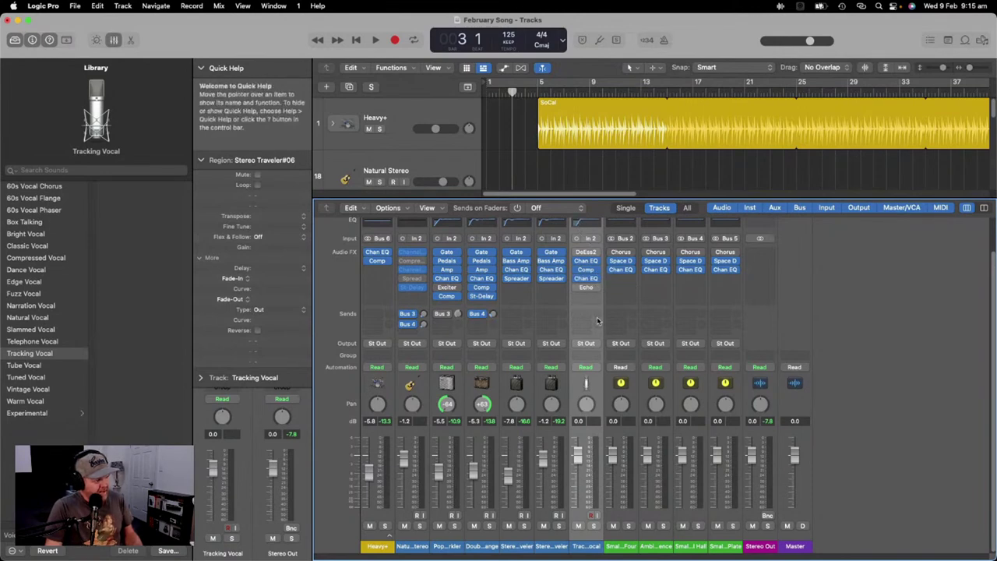
left_click(113, 39)
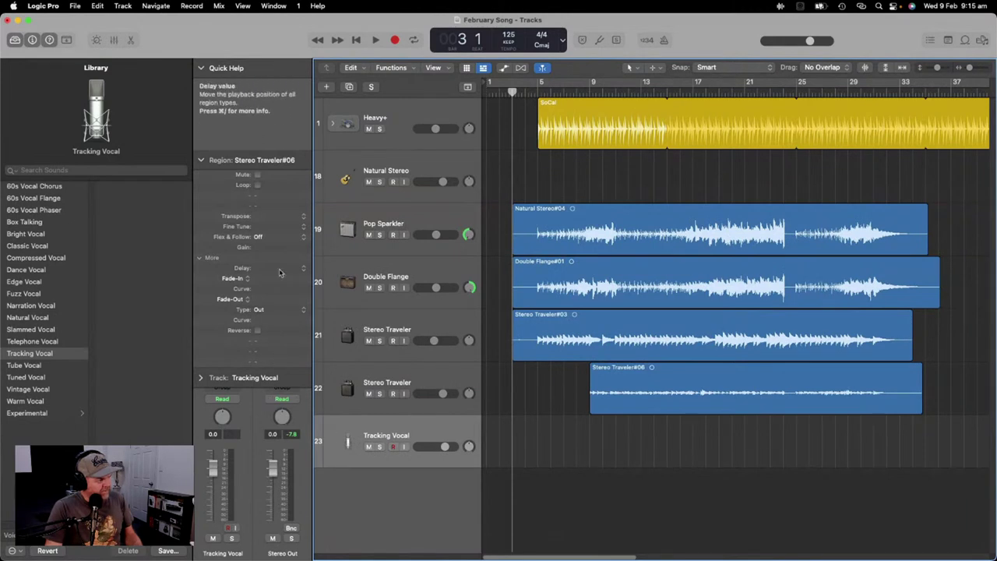
left_click(201, 160)
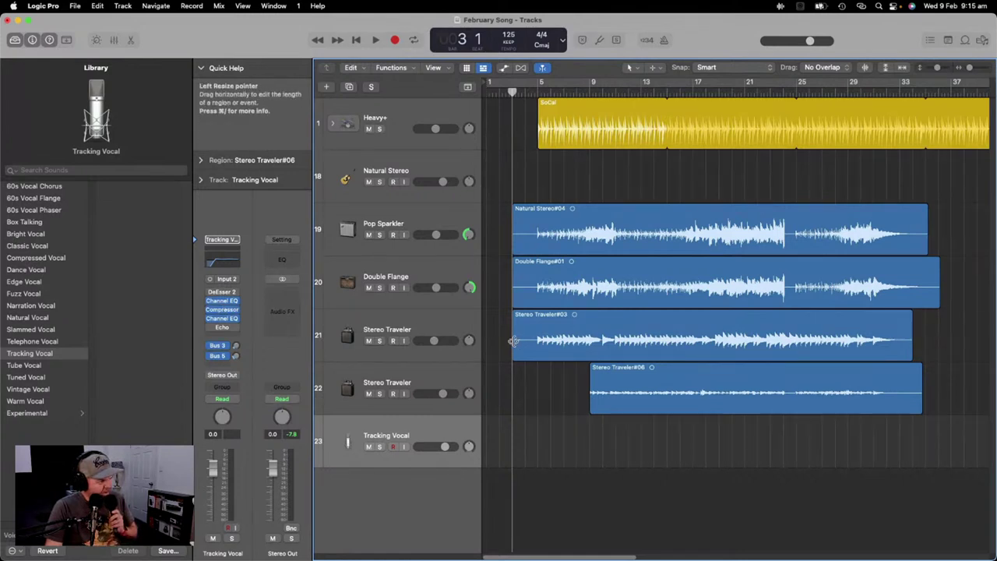
Step: Monitor the Tracking Vocal track through Input 1 and set its volume to 0.2 dB
left_click(403, 447)
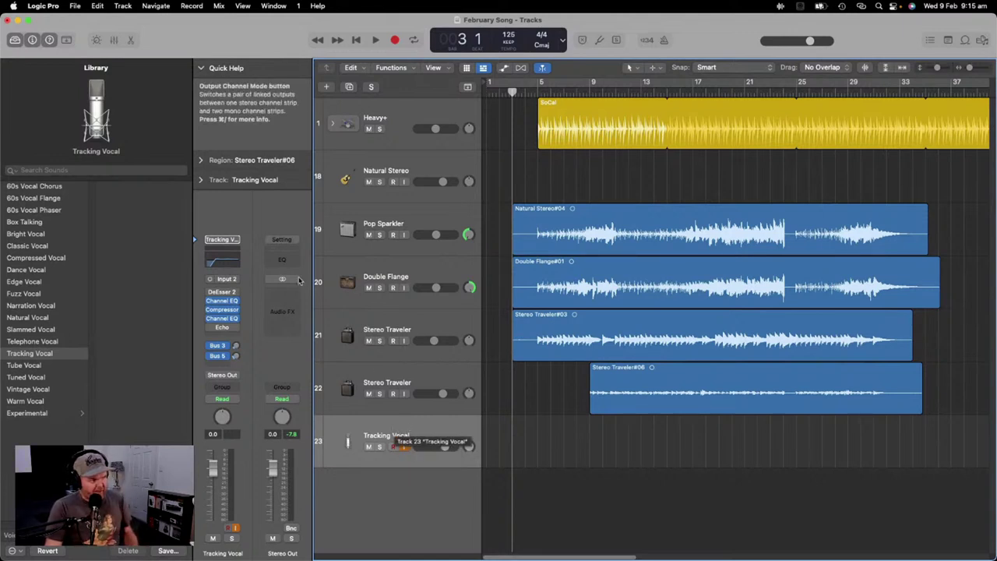
left_click(227, 280)
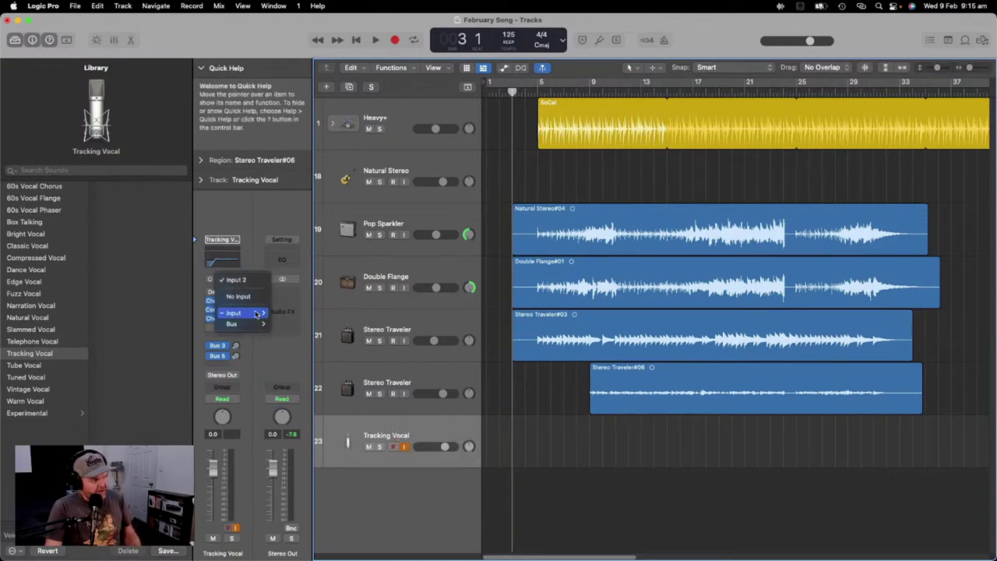
mouse_move(237, 312)
left_click(288, 313)
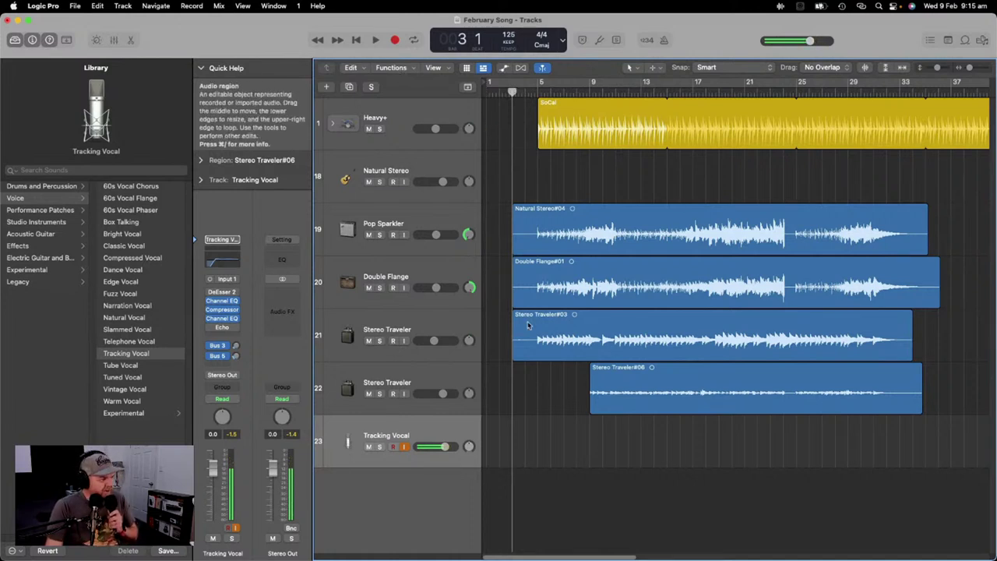
mouse_move(436, 451)
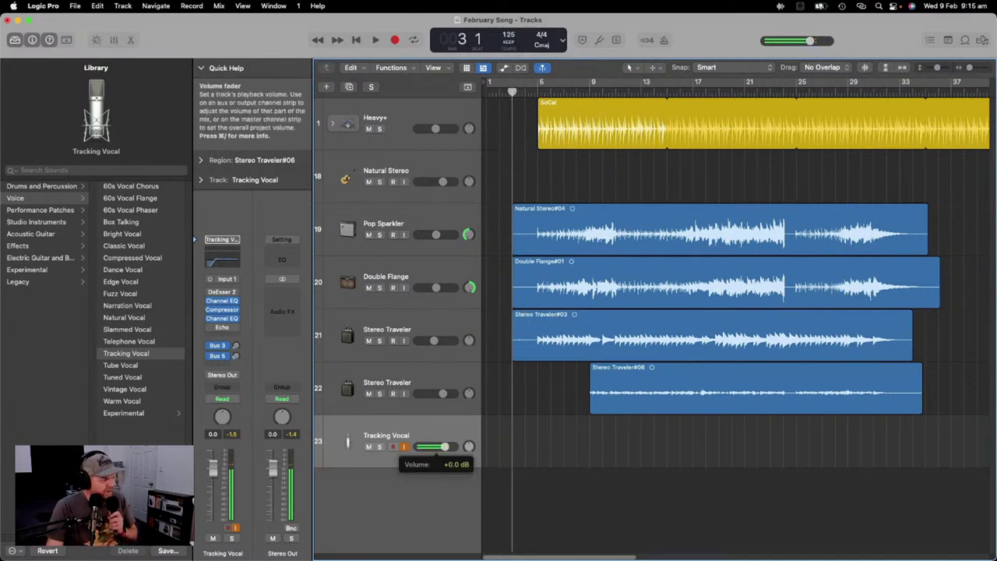
left_click_drag(443, 447, 445, 446)
Step: Record a vocal take on track 23 from bar 3 to bar 25, and delete it along with its audio file
key("r")
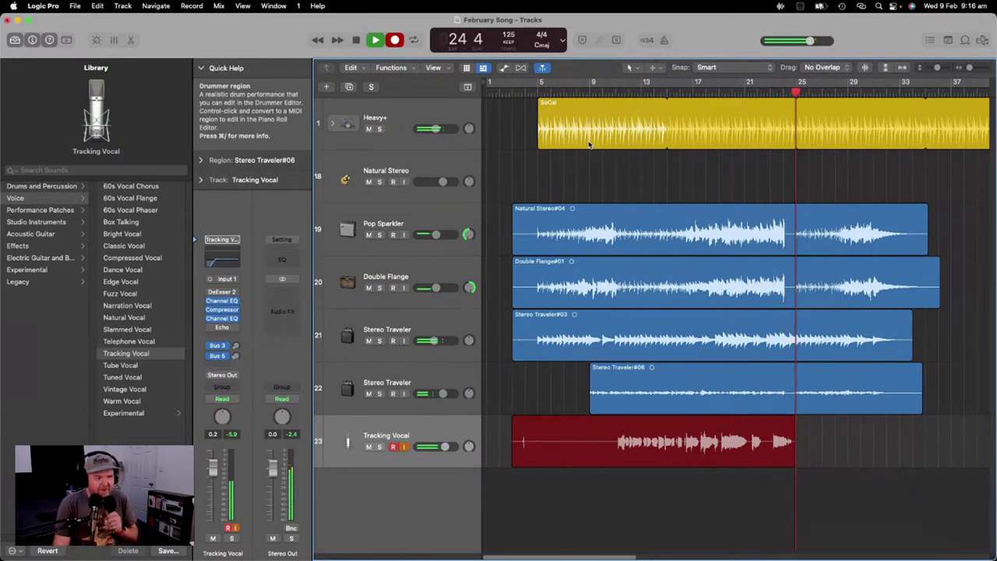
key("space")
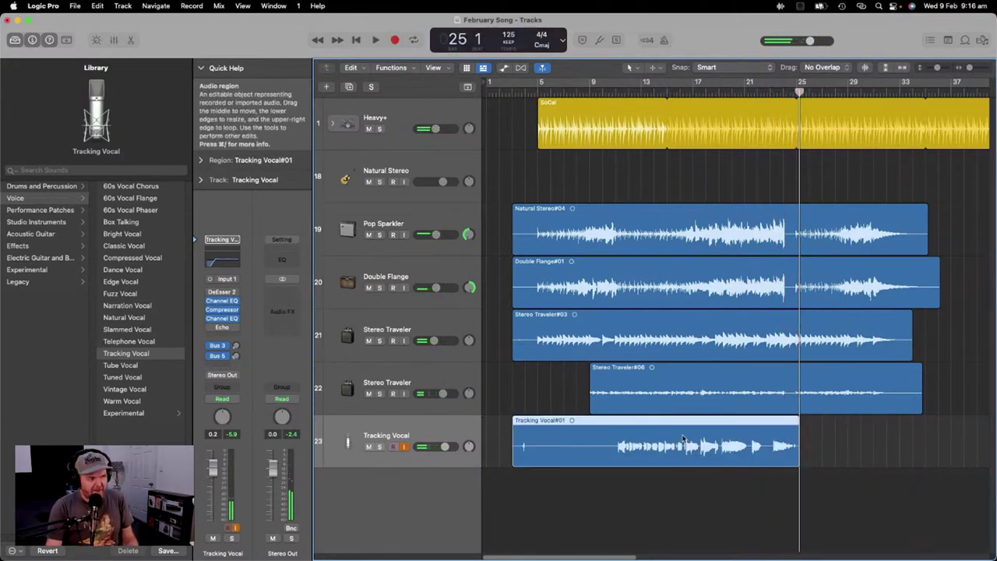
key("Delete")
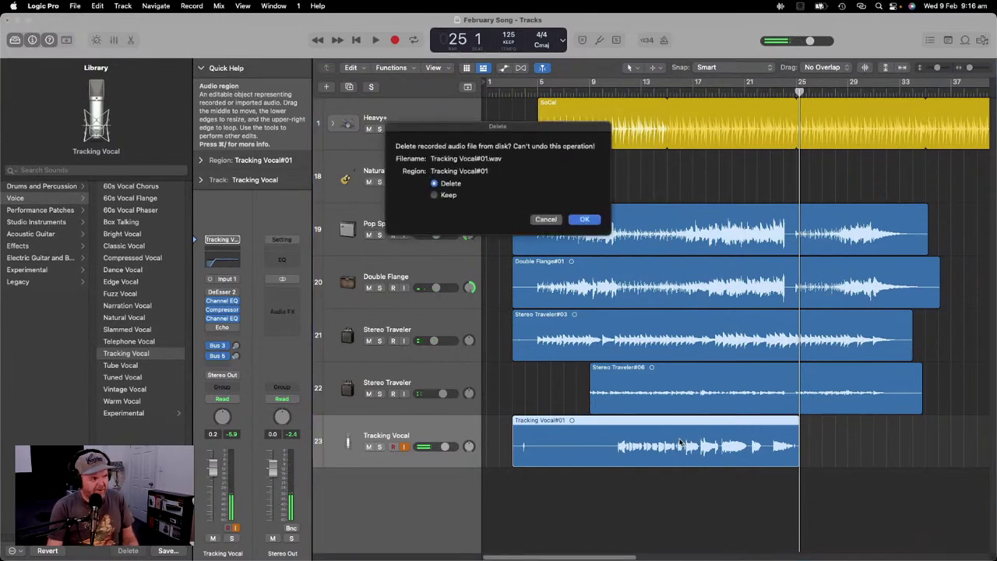
left_click(581, 221)
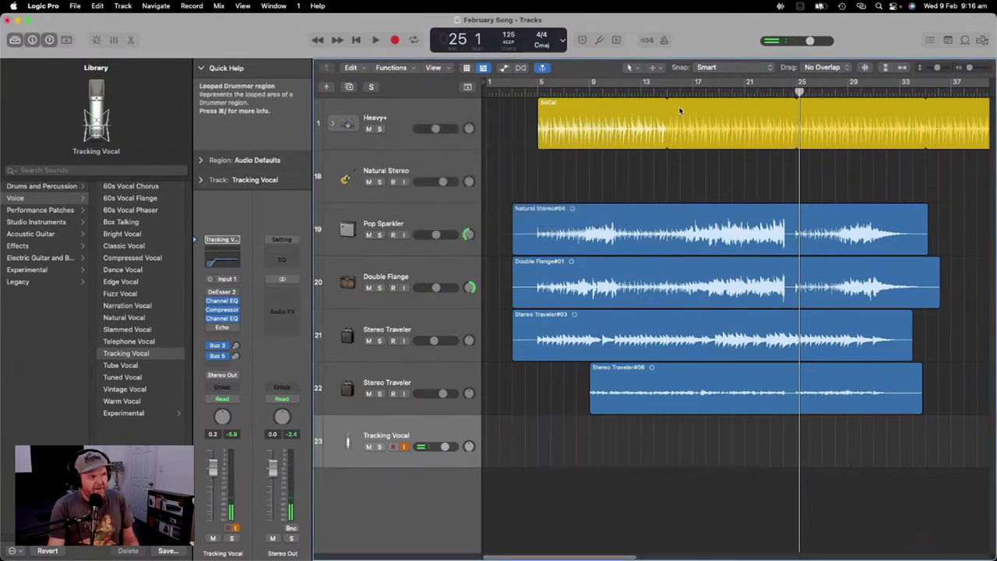
Step: Record a vocal take on track 23 from bar 13 beat 3 to bar 23, and delete the region and its audio file
left_click(680, 90)
left_click_drag(680, 91, 647, 90)
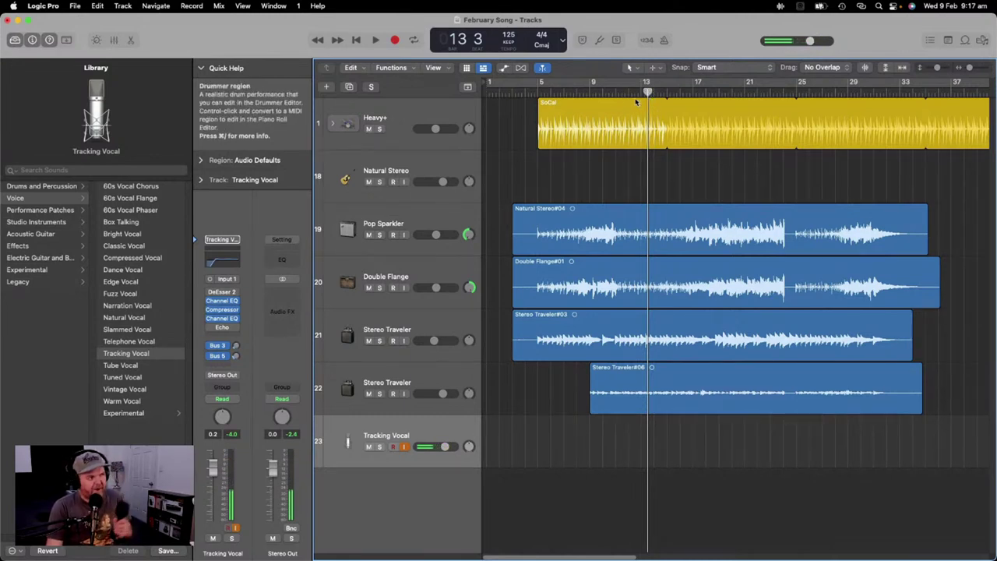
left_click(396, 42)
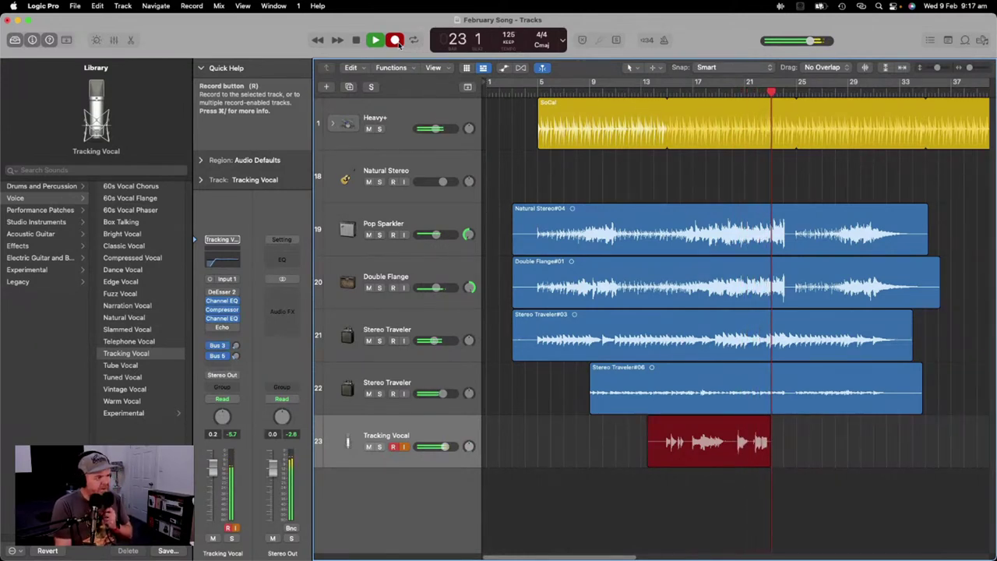
key("space")
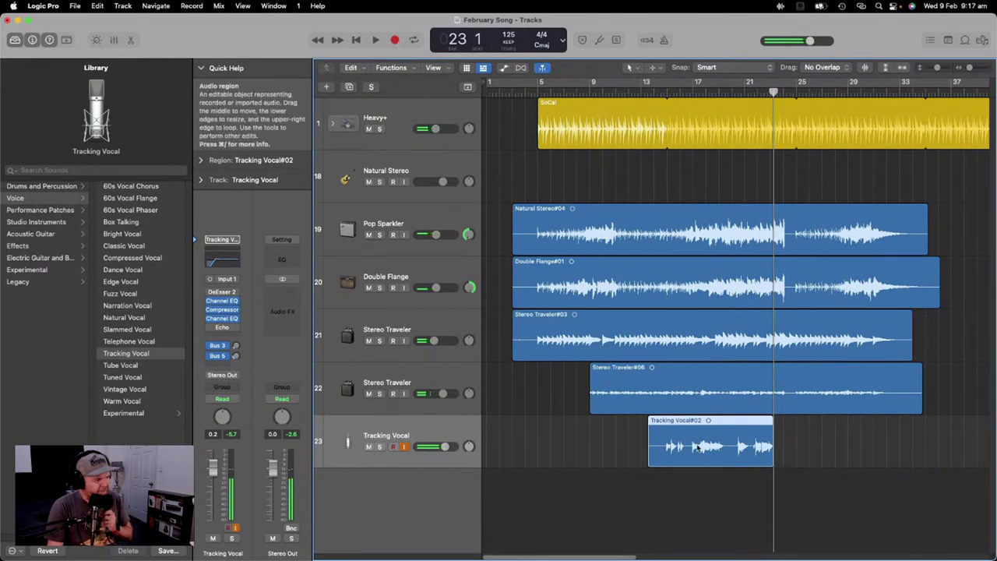
key("super+z")
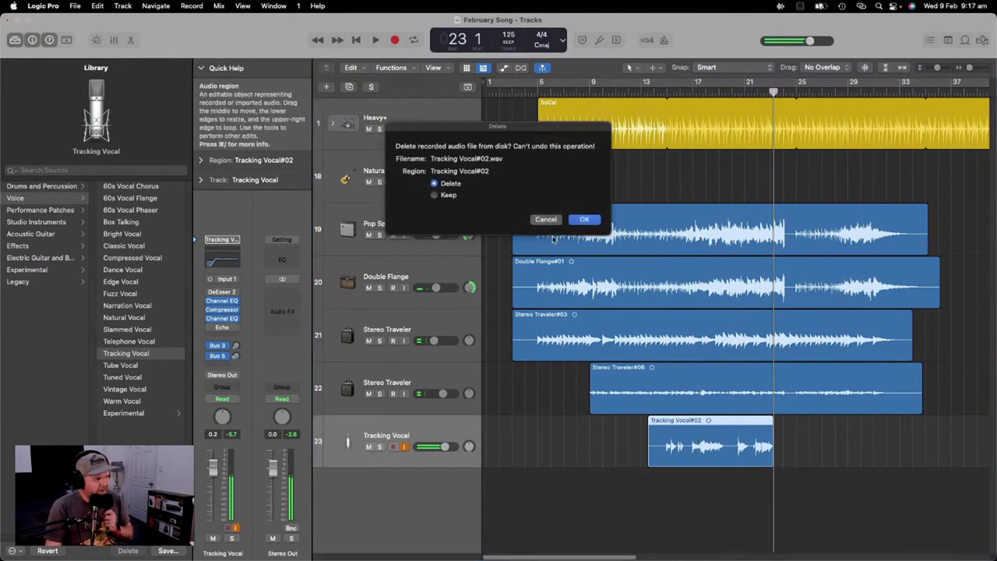
left_click(589, 220)
Step: Record a vocal take on the Tracking Vocal track from bar 3 to bar 30
left_click(512, 90)
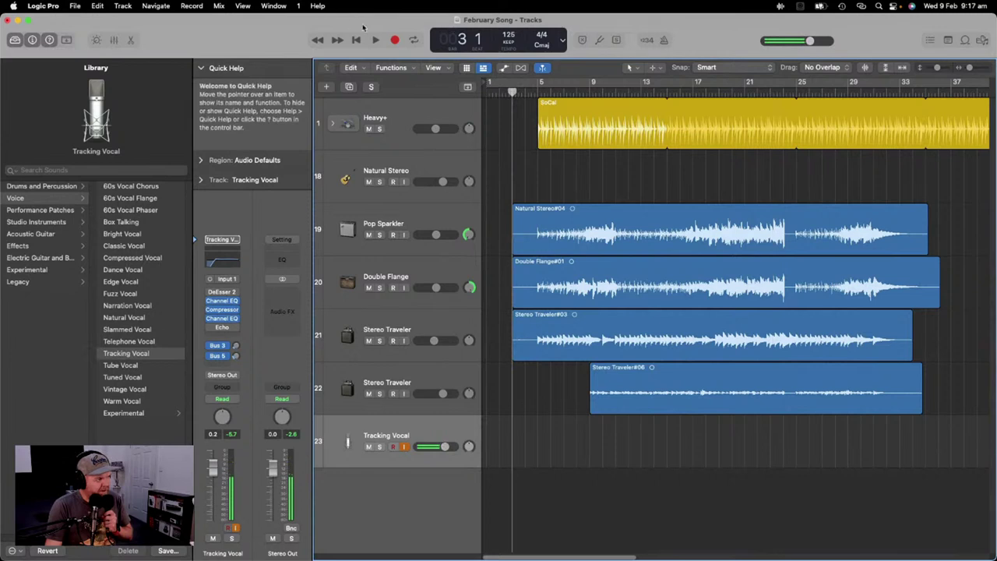
left_click(395, 40)
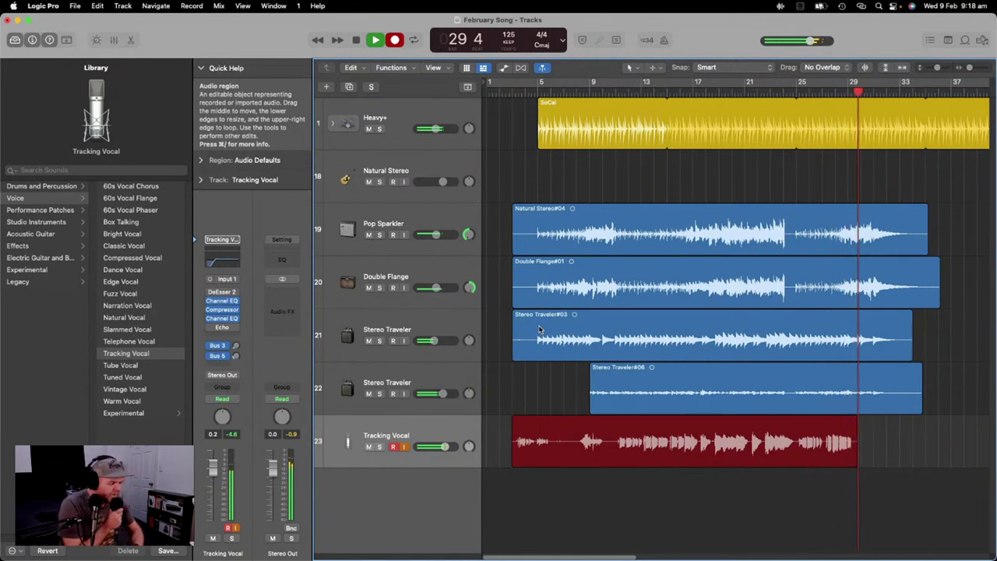
key("space")
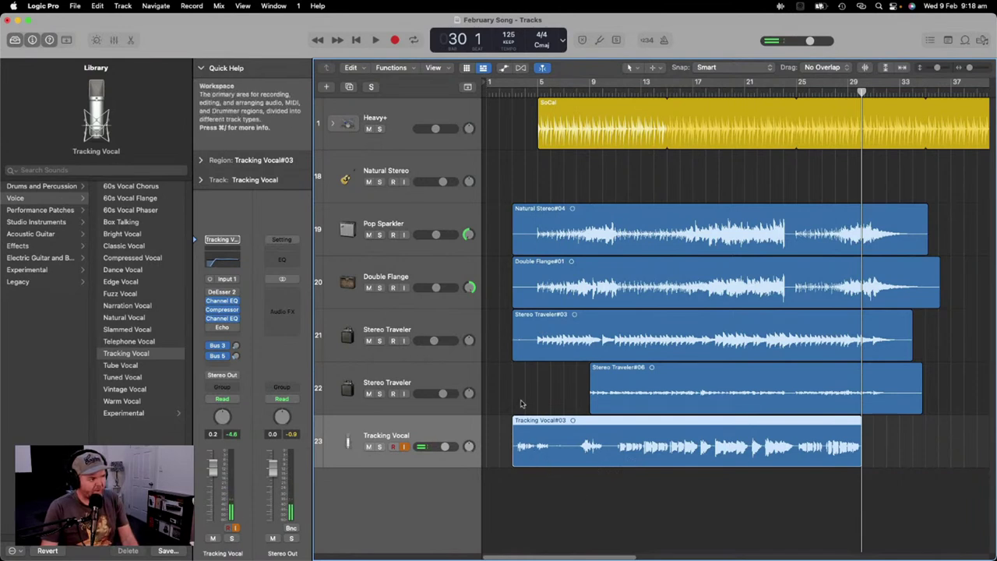
Step: Trim the start of the vocal region to bar 11 and lower its track volume to -0.8 dB while playing the mix
left_click_drag(512, 441, 577, 444)
left_click(577, 87)
key("space")
left_click_drag(445, 445, 443, 447)
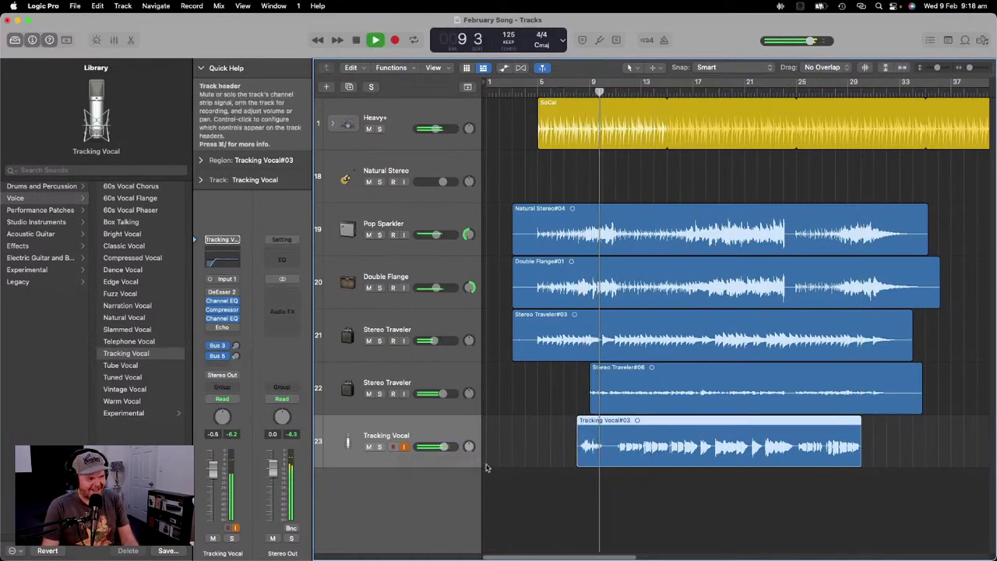
left_click_drag(588, 452, 616, 465)
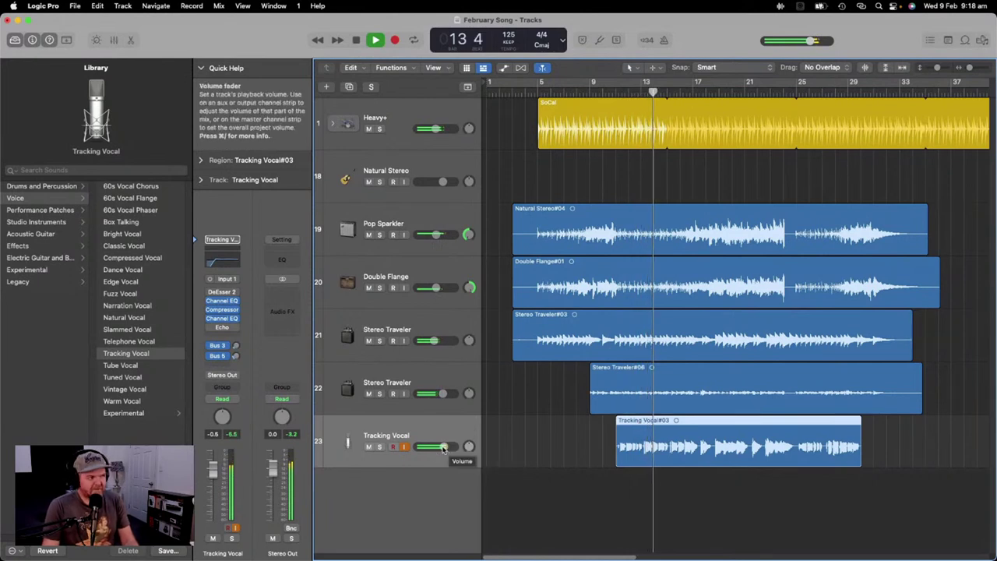
left_click_drag(444, 447, 442, 449)
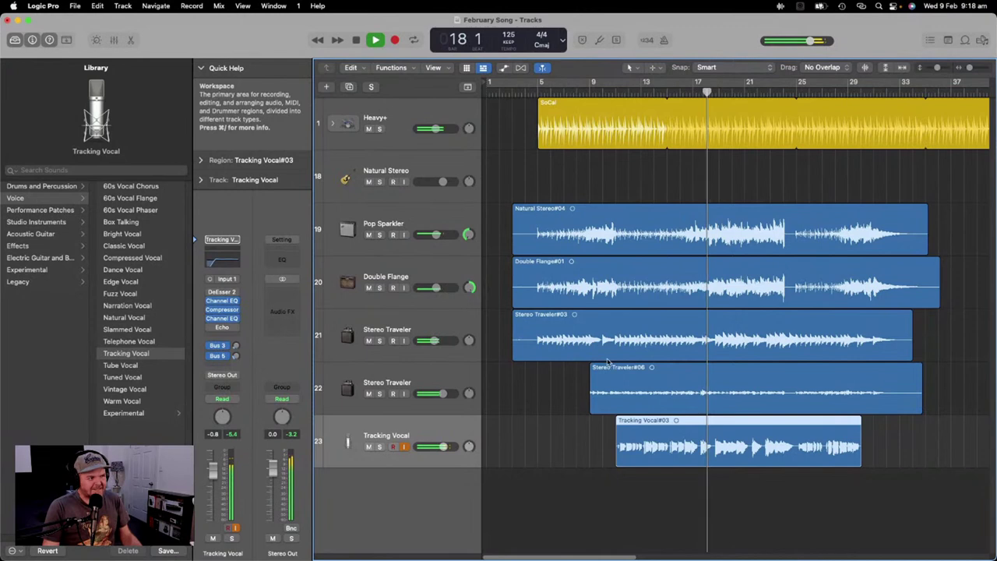
key("space")
Step: With the playhead at bar 10, add a second vocal track with duplicate settings and turn off input monitoring on track 23
left_click(590, 91)
left_click_drag(590, 92, 603, 92)
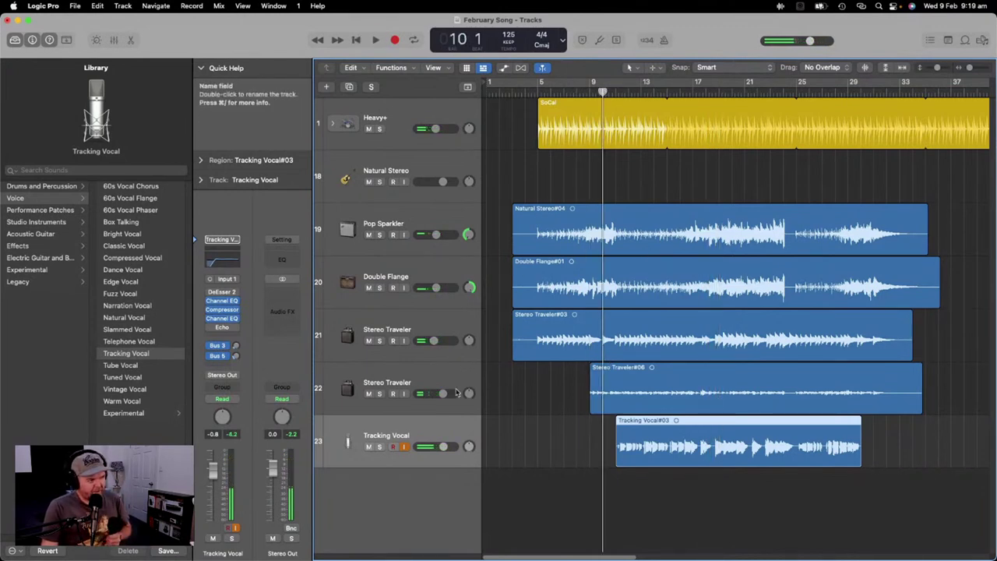
right_click(457, 421)
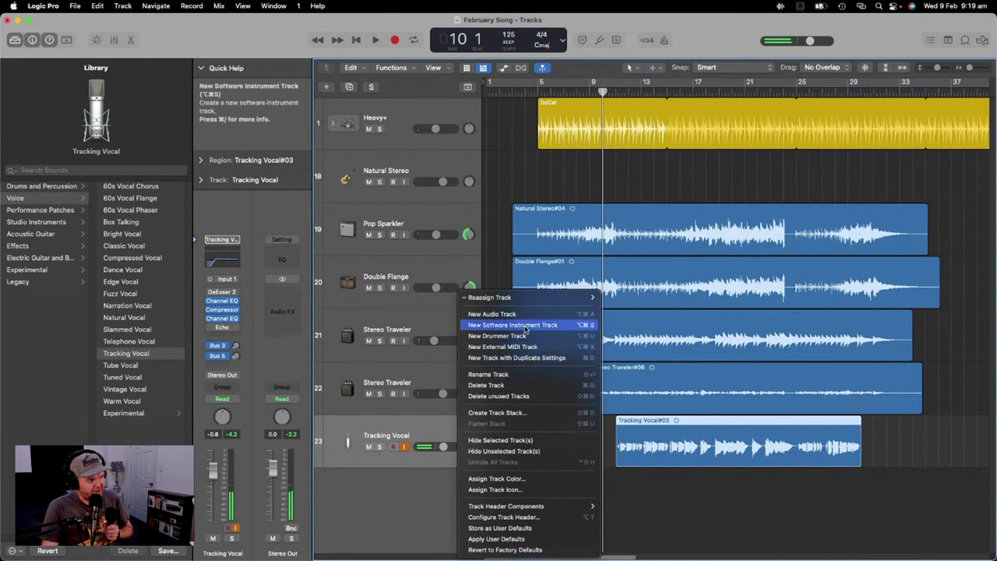
left_click(533, 361)
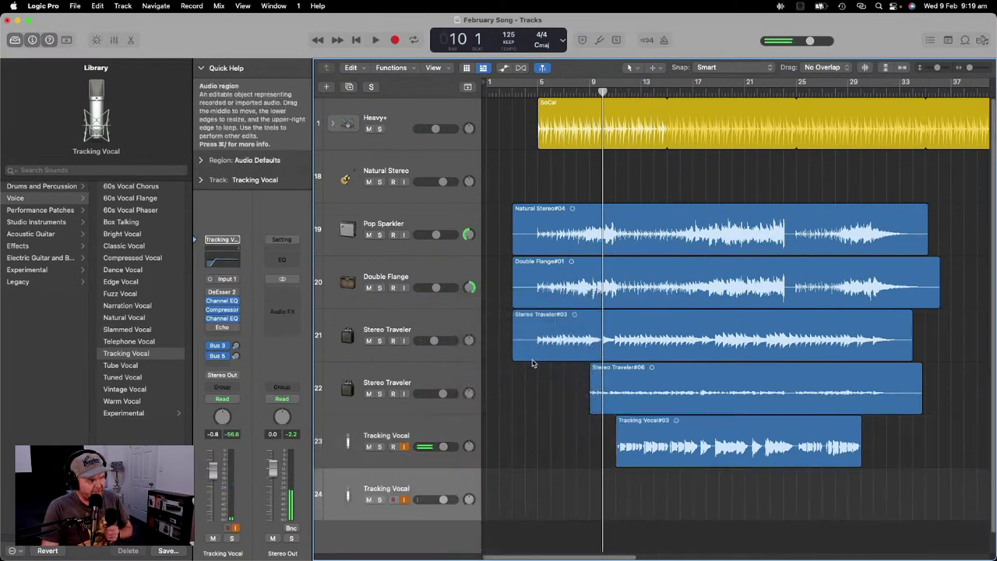
left_click(404, 446)
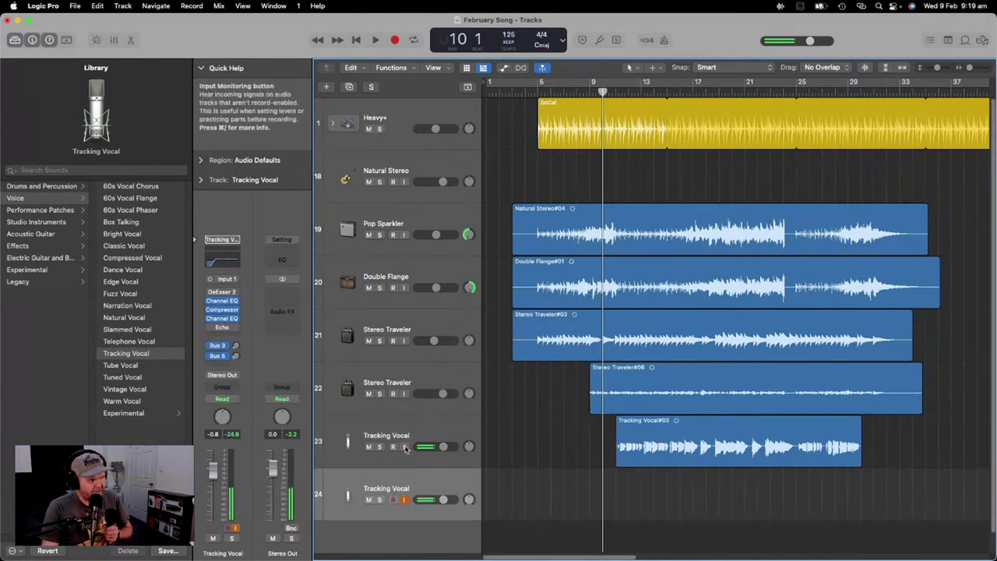
Step: Record a second vocal part on track 24 from bar 10 to bar 26, and delete the take with its audio file
left_click(396, 40)
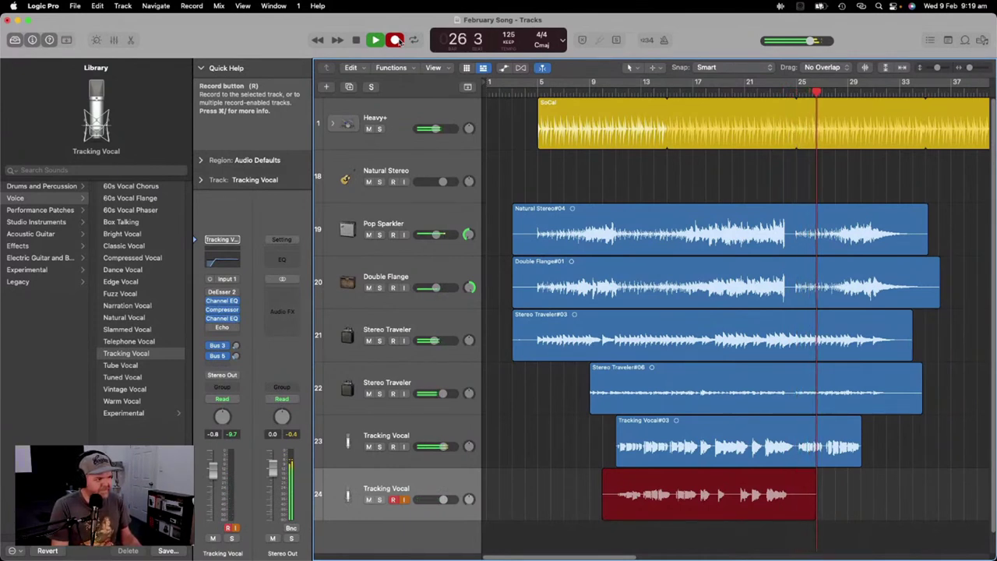
key("space")
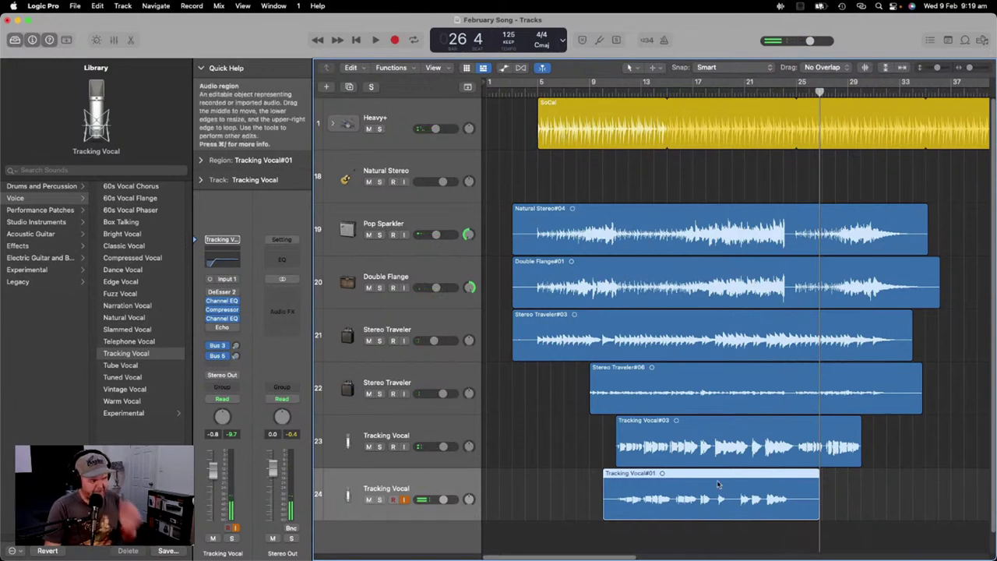
key("Delete")
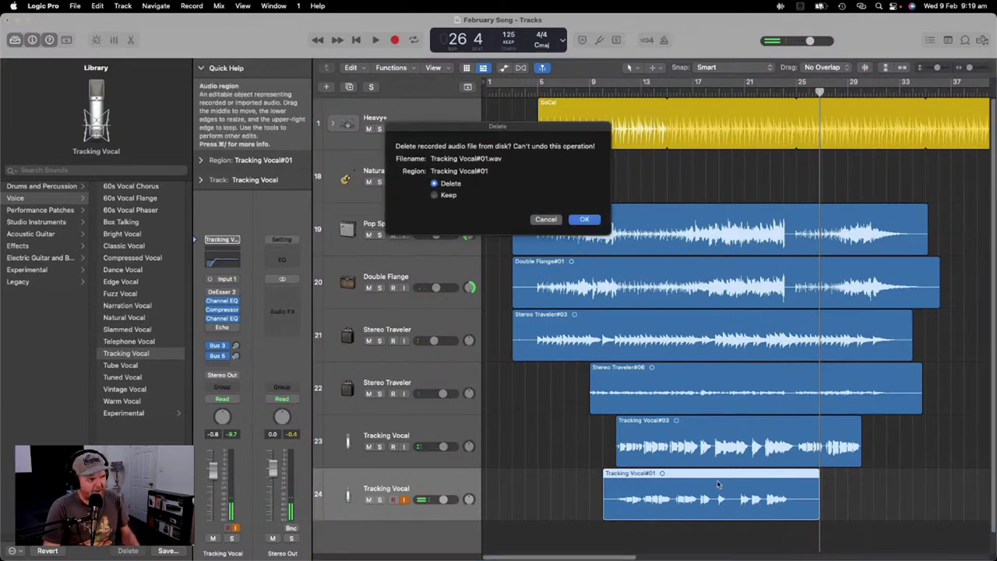
left_click(596, 222)
Step: Select the Natural Stereo acoustic guitar track with the playhead at bar 3 and check the guitar's tuning with the Tuner
left_click(536, 91)
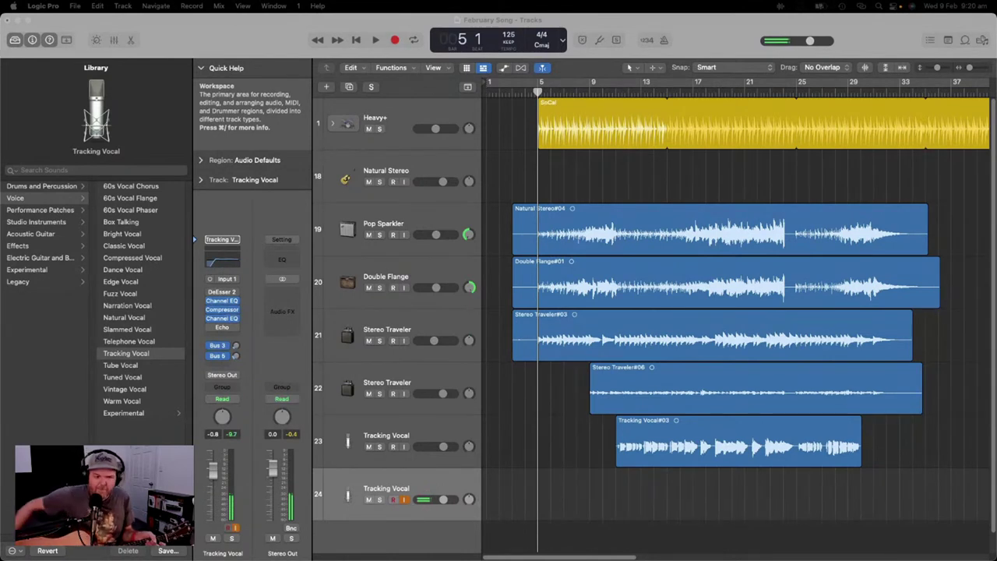
left_click(460, 159)
left_click_drag(536, 92, 513, 92)
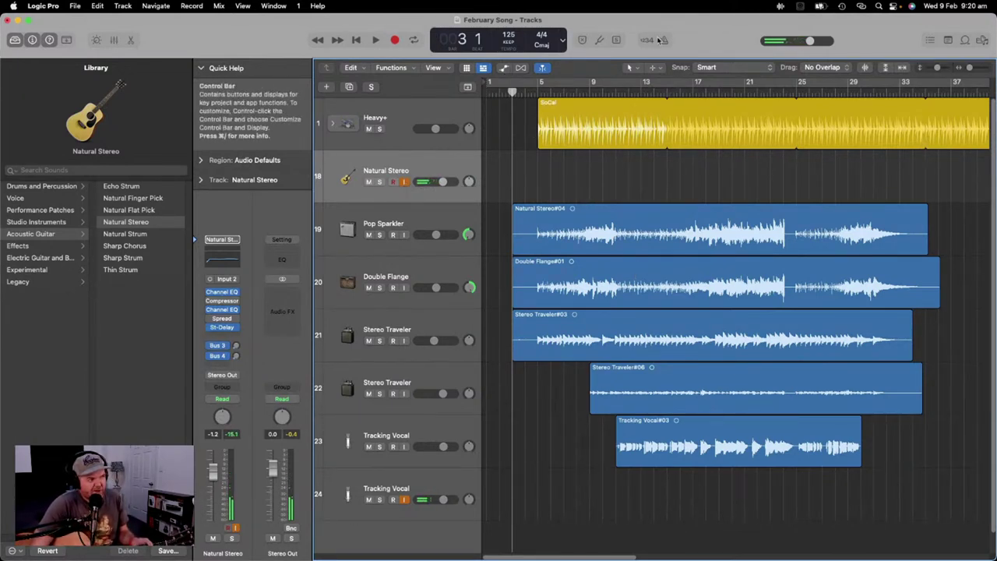
left_click(599, 39)
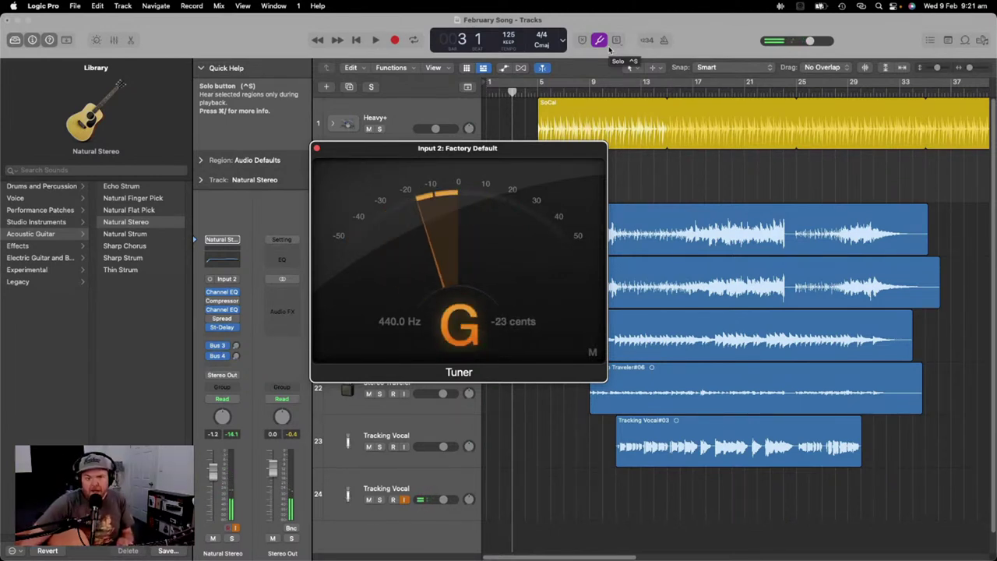
left_click(316, 149)
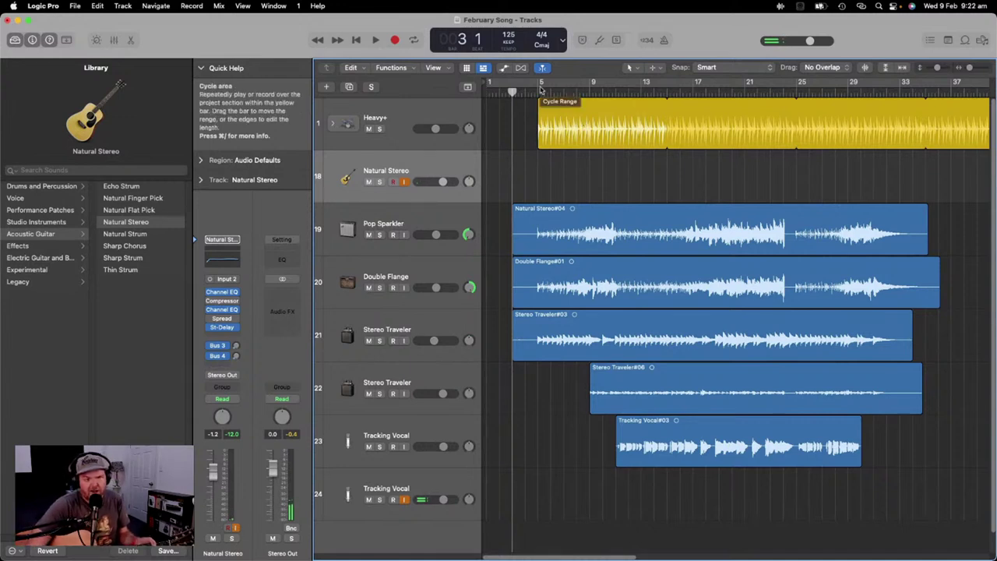
Step: Record an acoustic guitar take on the Natural Stereo track from bar 3 to bar 12 beat 3
left_click(395, 41)
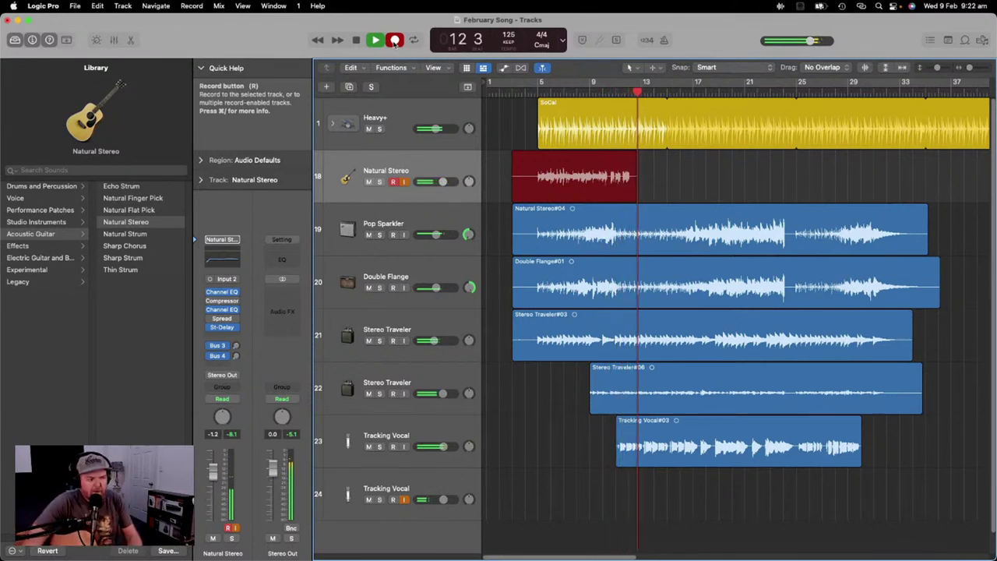
left_click(395, 40)
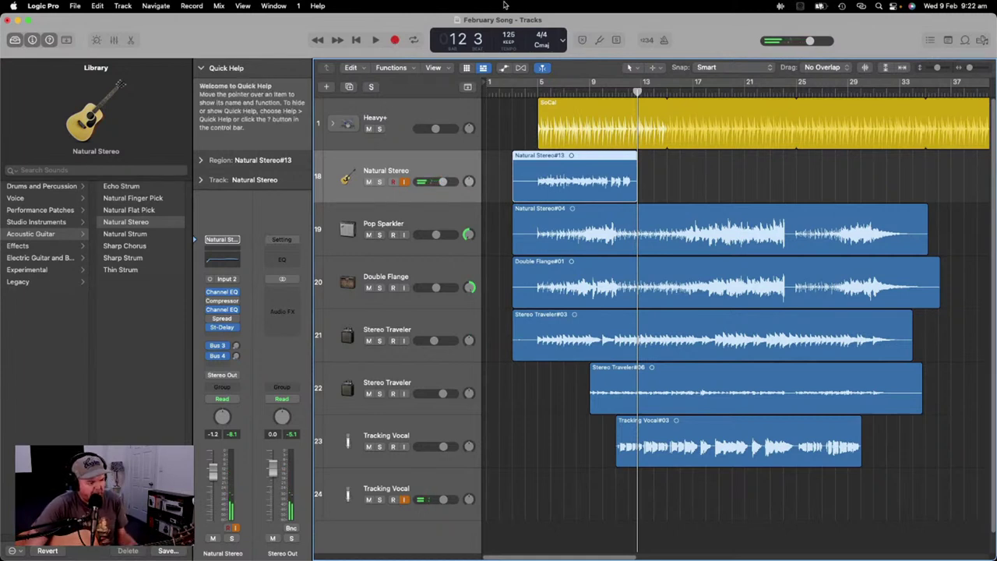
Step: Replace the short acoustic guitar take on track 18 with a new recording from bar 3 to bar 34, and lower Stereo Out to -1.4 dB
key("Delete")
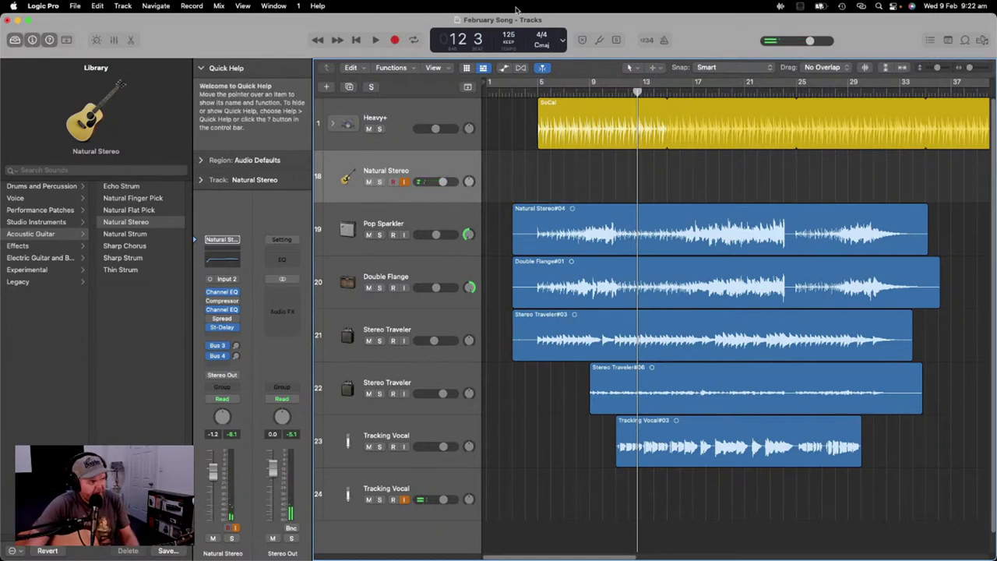
left_click(514, 91)
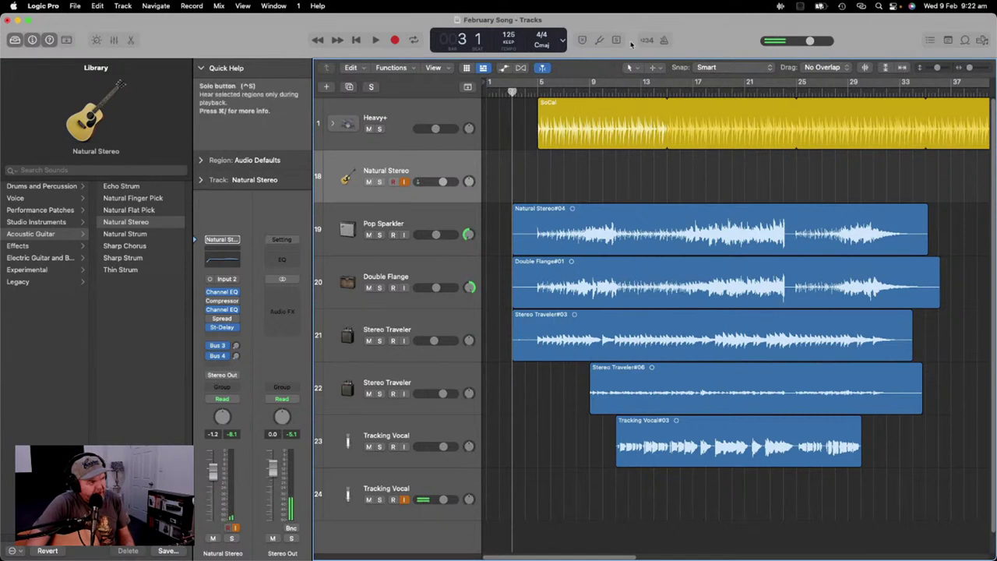
left_click(395, 40)
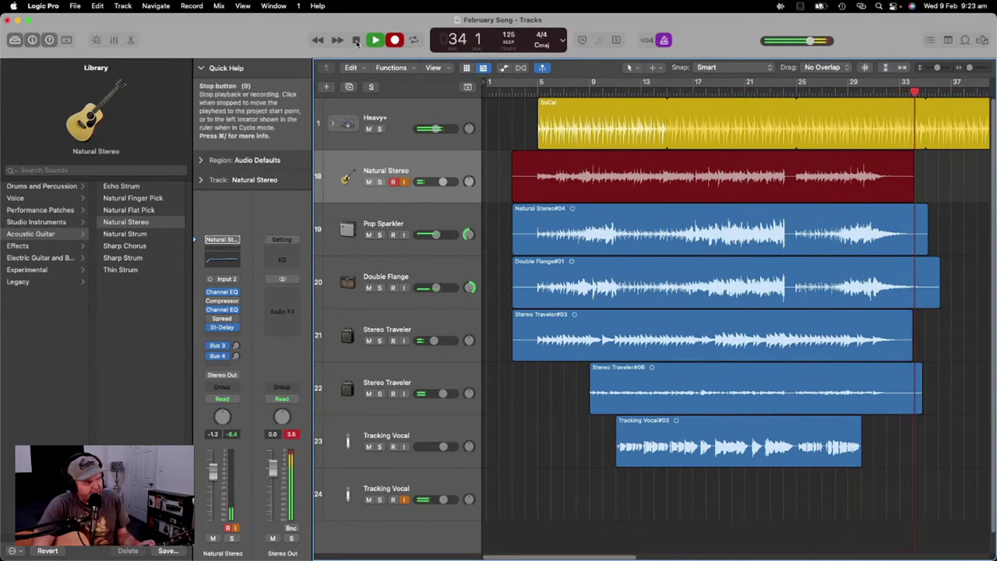
left_click(356, 40)
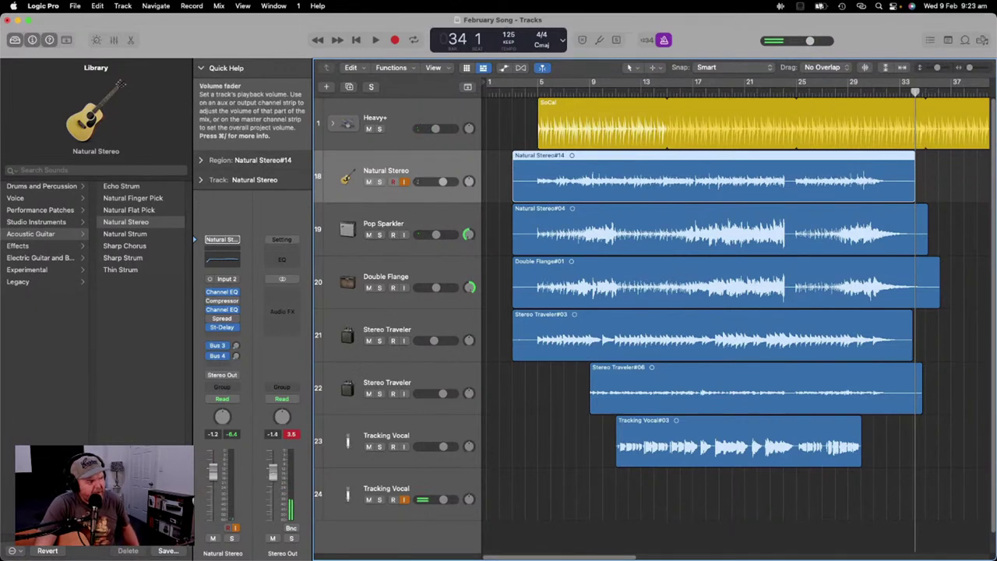
left_click(290, 433)
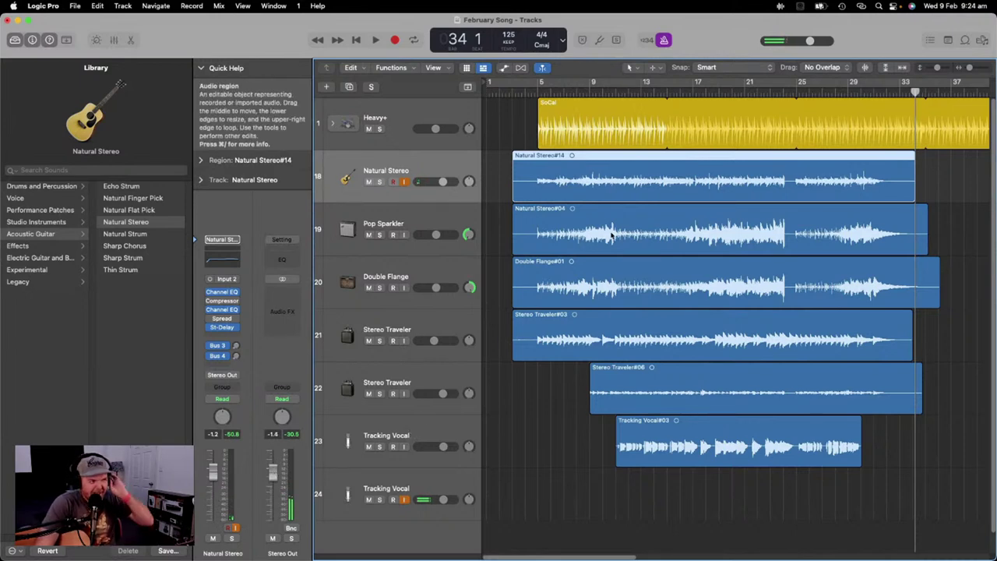
Step: Add a second Natural Stereo acoustic guitar track with duplicate settings below track 18
right_click(468, 166)
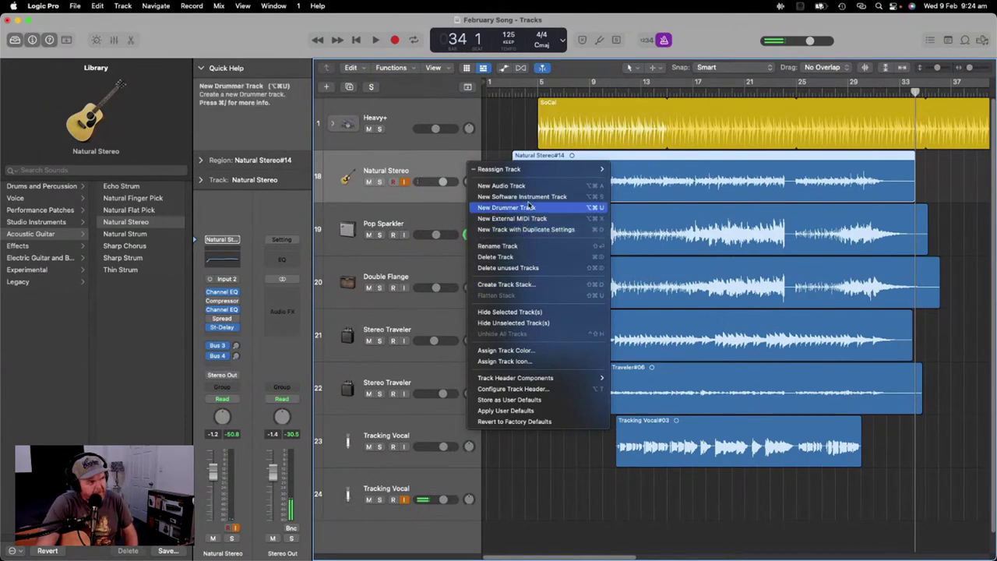
mouse_move(549, 381)
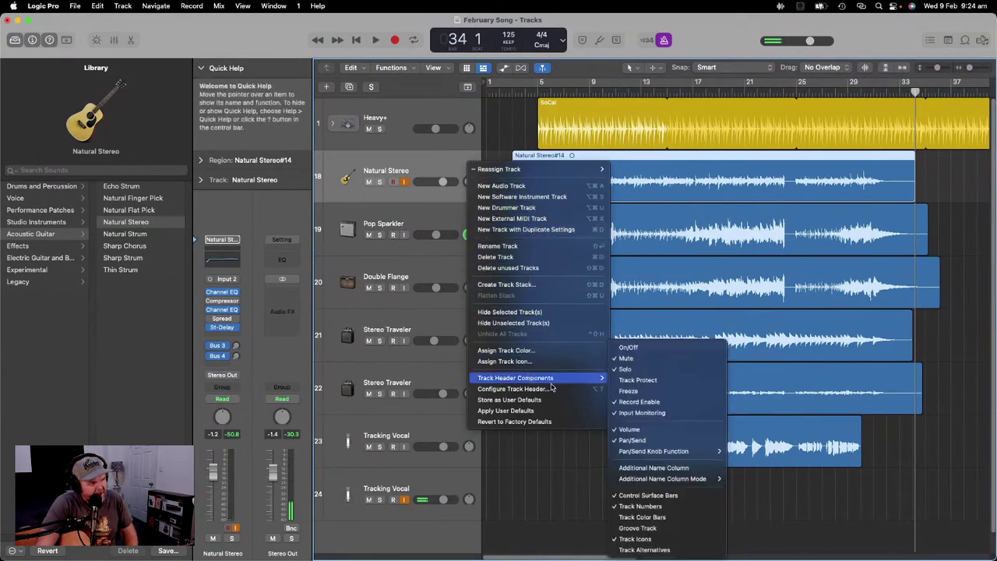
left_click(544, 229)
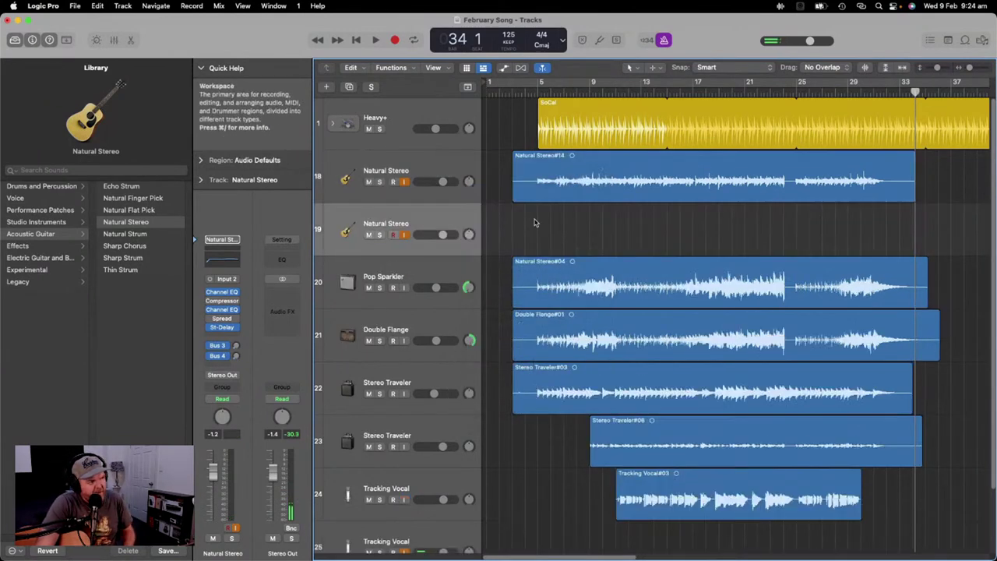
Step: Record a second acoustic guitar take on track 19 from bar 3 to bar 19 beat 3
left_click(529, 91)
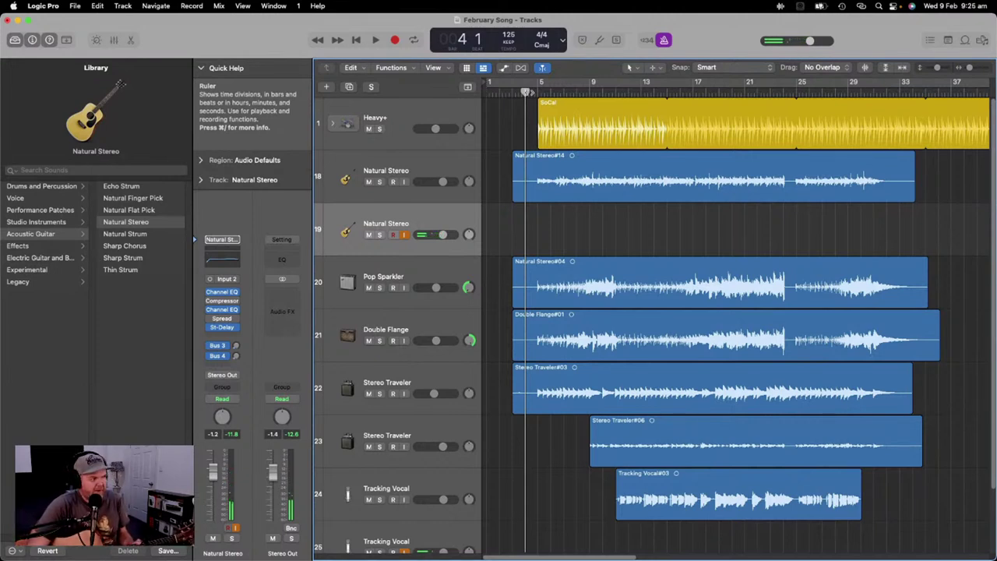
left_click_drag(526, 91, 512, 91)
left_click(394, 41)
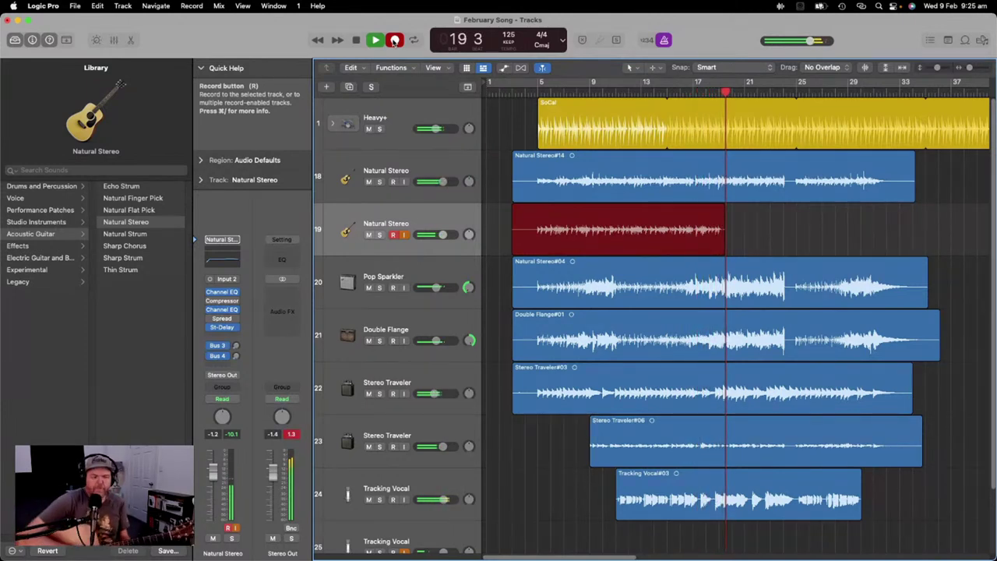
left_click(394, 40)
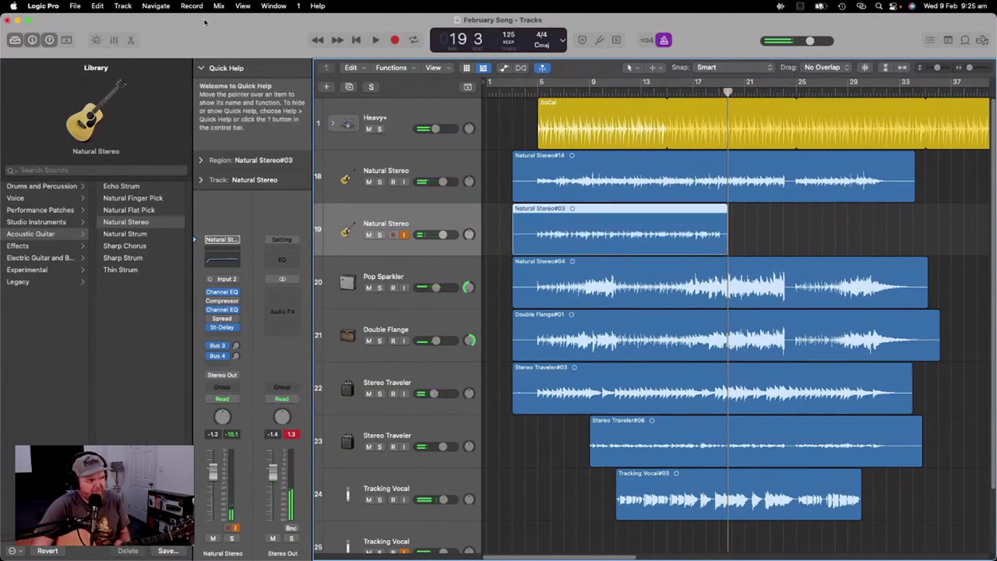
Step: Solo both Natural Stereo tracks, play them from bar 5, and set track 19's volume to 0.2 dB
left_click(380, 181)
left_click(379, 235)
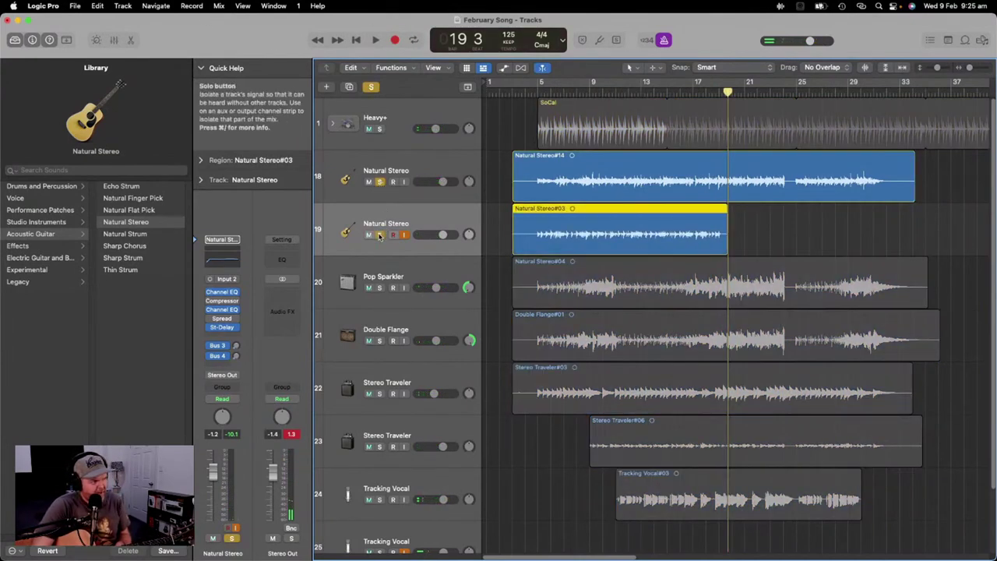
left_click(536, 91)
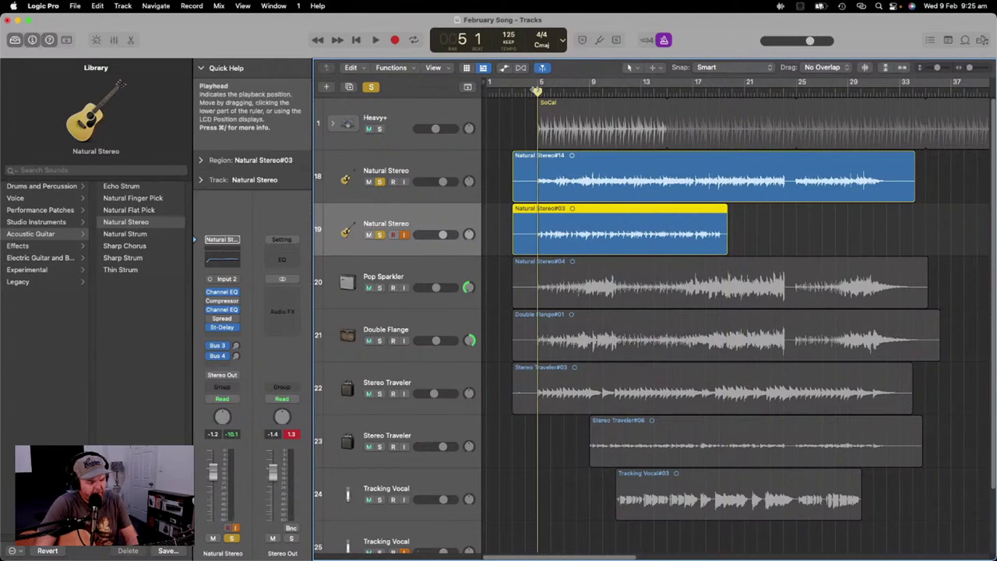
key("space")
left_click_drag(443, 235, 447, 234)
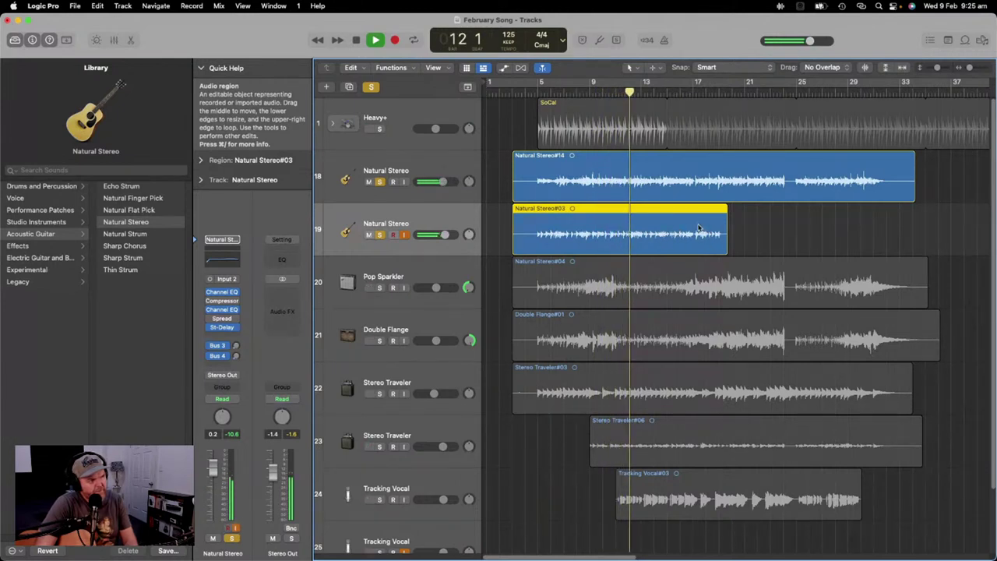
key("space")
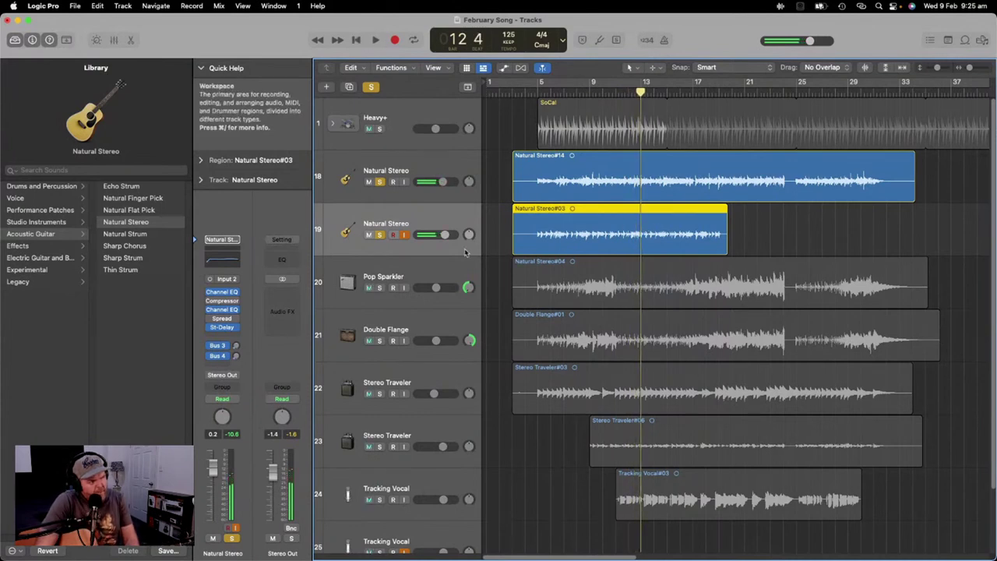
Step: Mute the second acoustic guitar on track 19, turn off its input monitoring, and clear the solo on both acoustic tracks
left_click(368, 234)
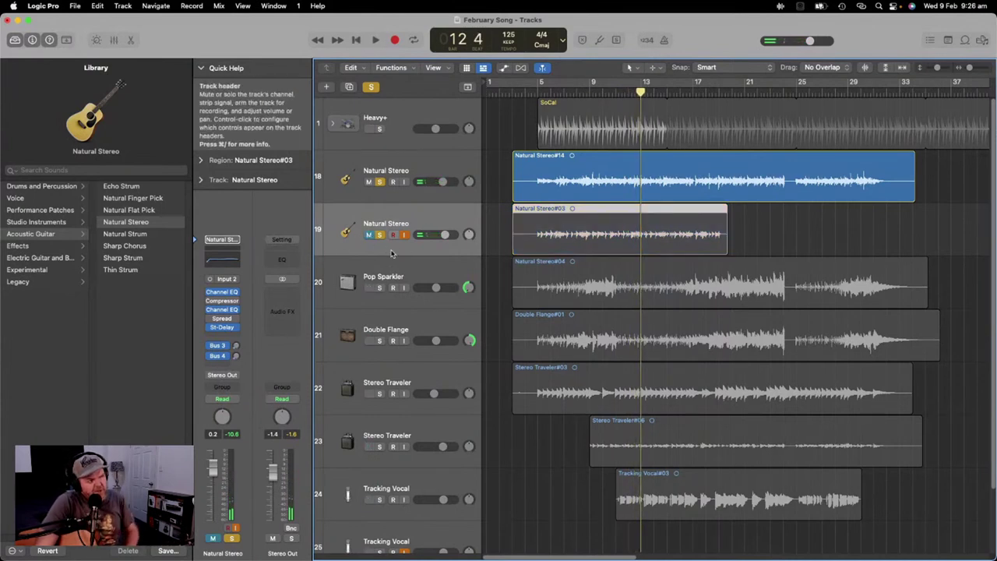
left_click(389, 204)
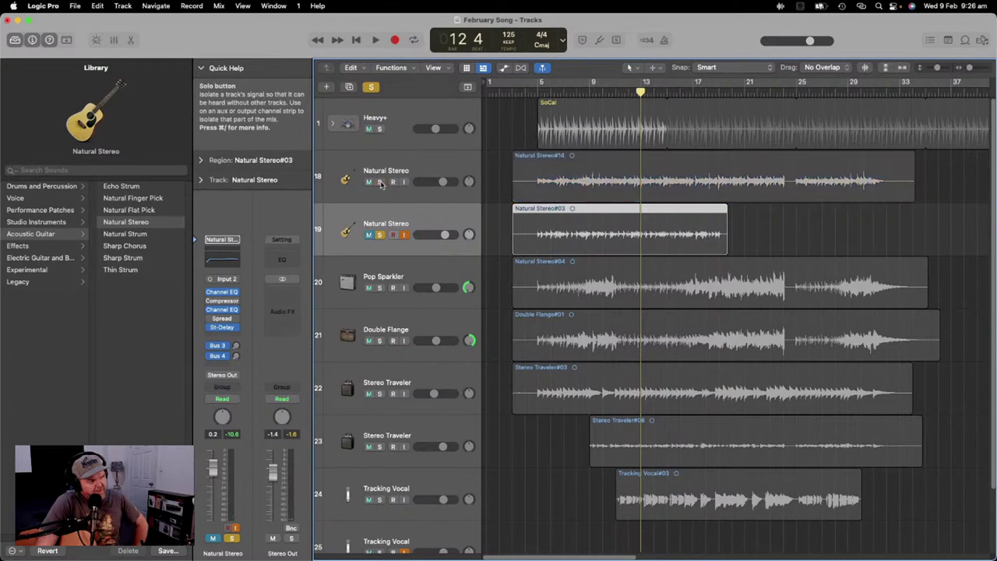
scroll(389, 205, "down", 3)
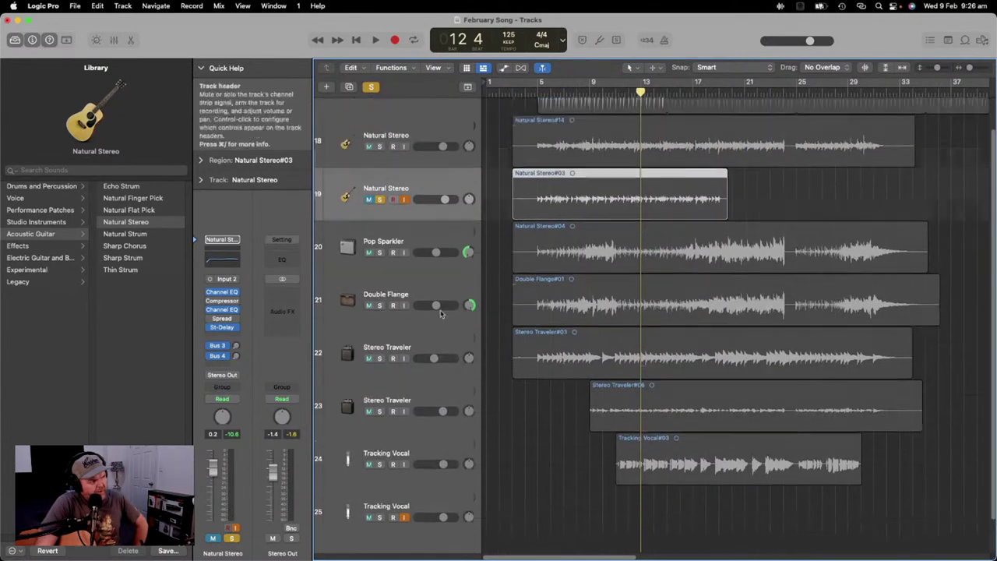
key("super+a")
scroll(701, 156, "up", 3)
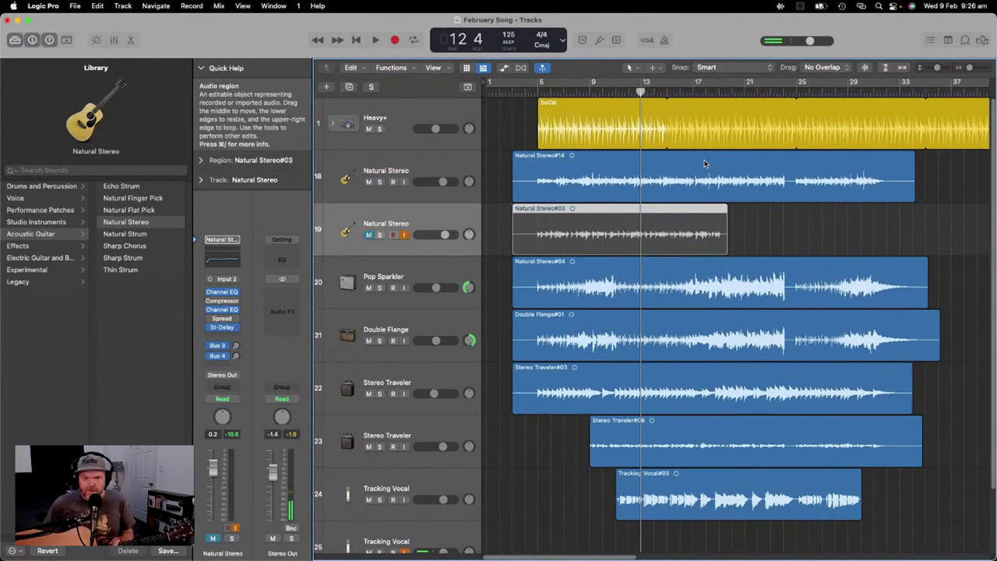
left_click(403, 234)
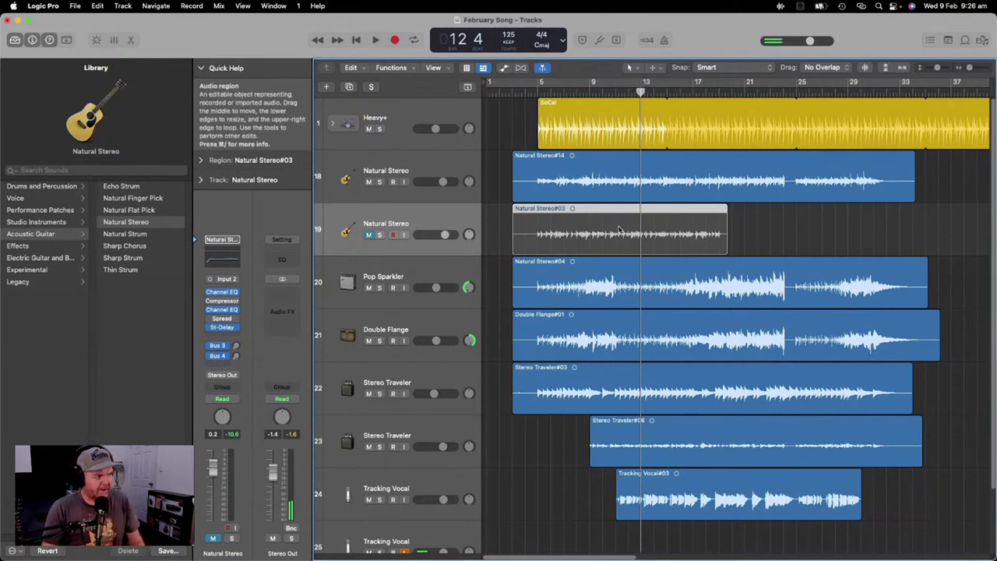
Step: Save the project and move the playhead back to bar 5
left_click(75, 6)
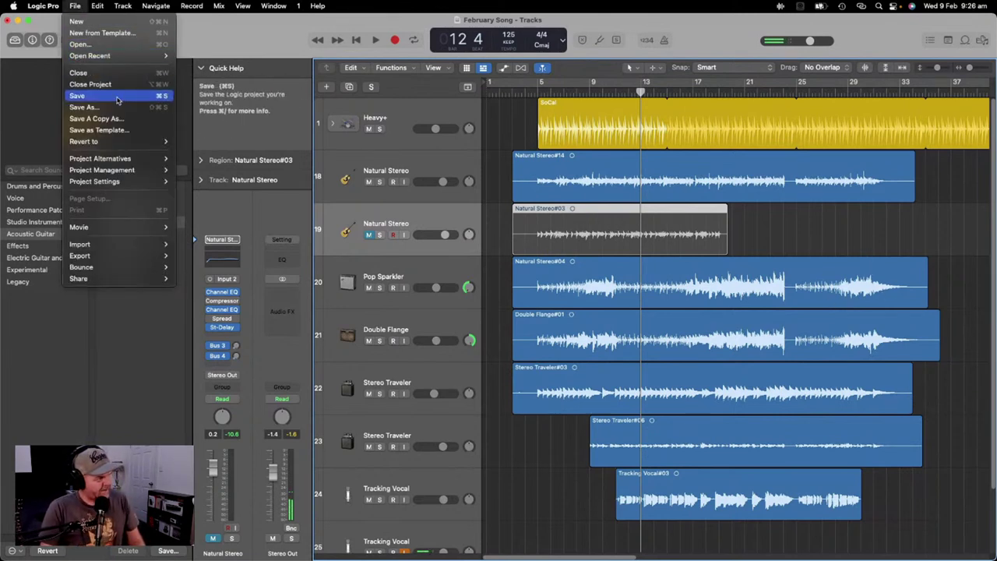
left_click(93, 96)
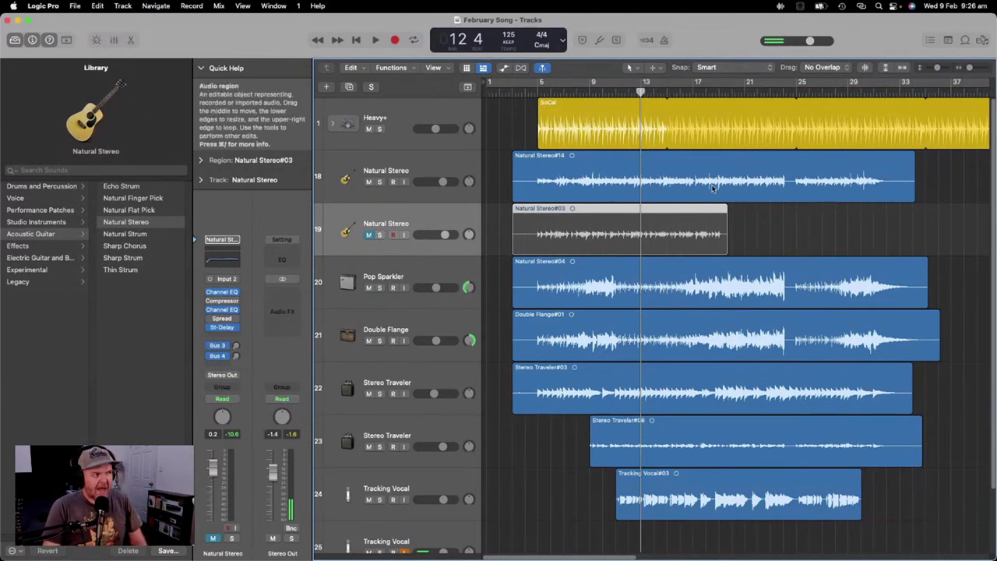
left_click_drag(640, 89, 538, 88)
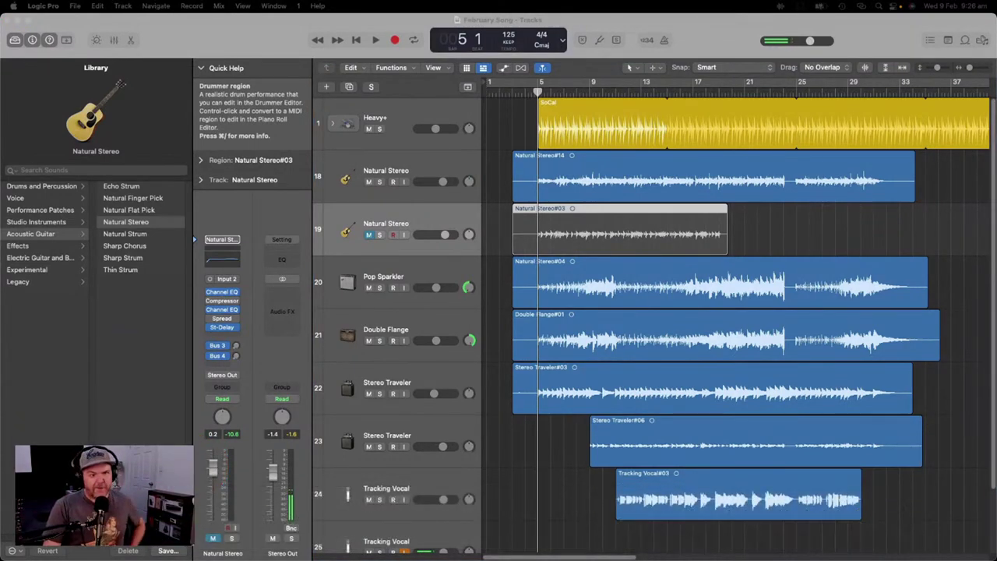
Step: Open the Mixer, examine Double Flange's Pedalboard, Pop Sparkler's Channel EQ and Natural Stereo's Stereo Delay, and select the first Tracking Vocal channel
left_click(113, 40)
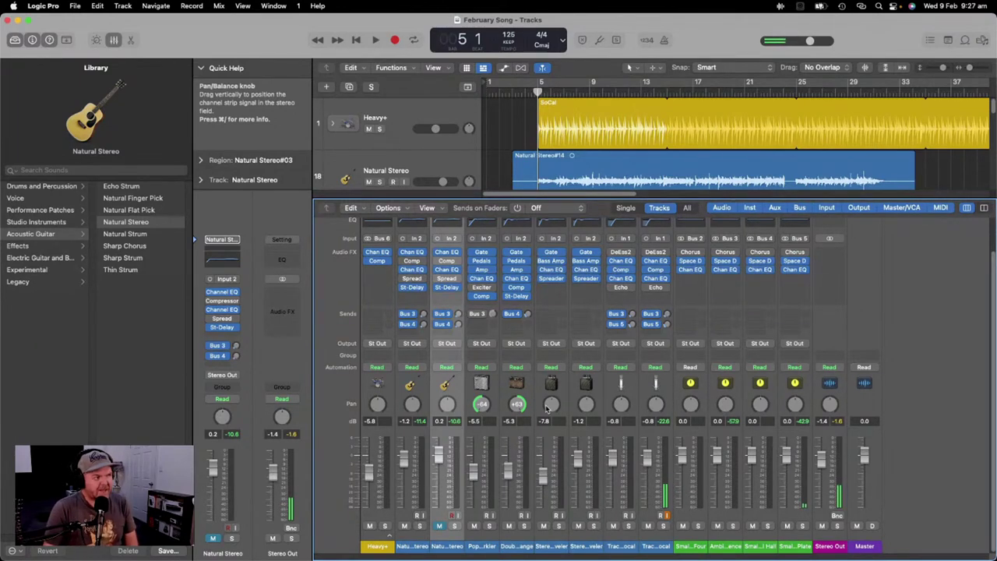
left_click(517, 263)
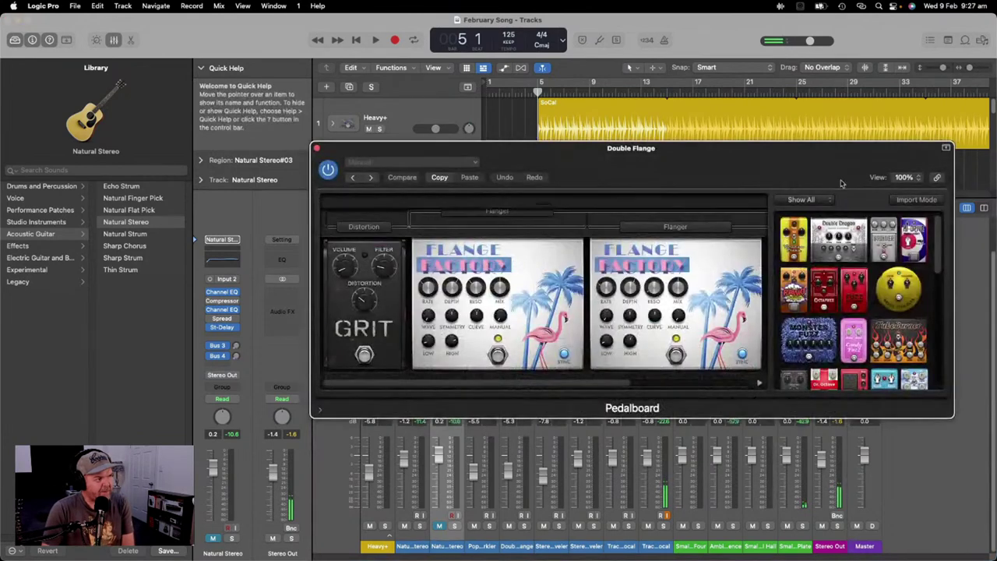
left_click(317, 148)
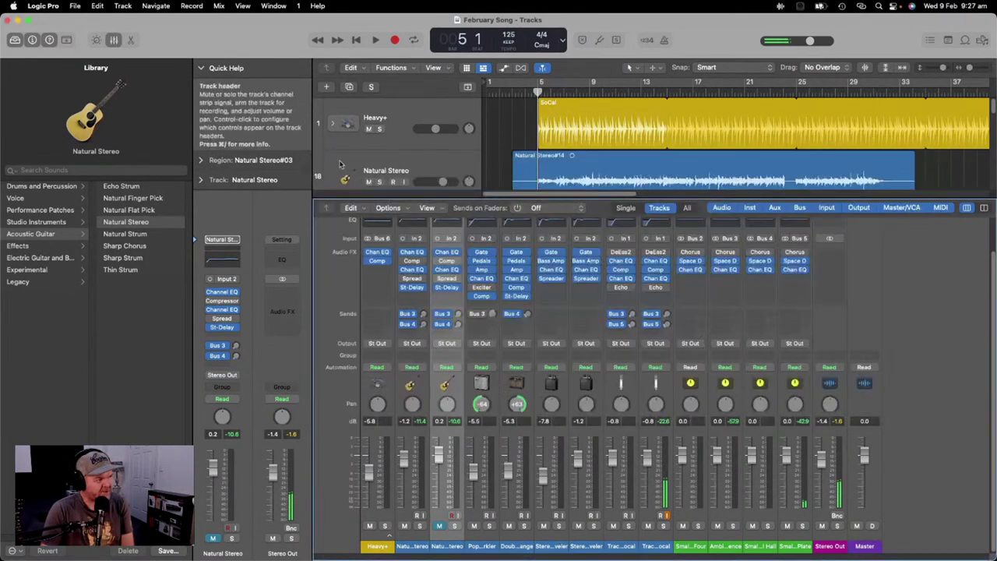
left_click(483, 279)
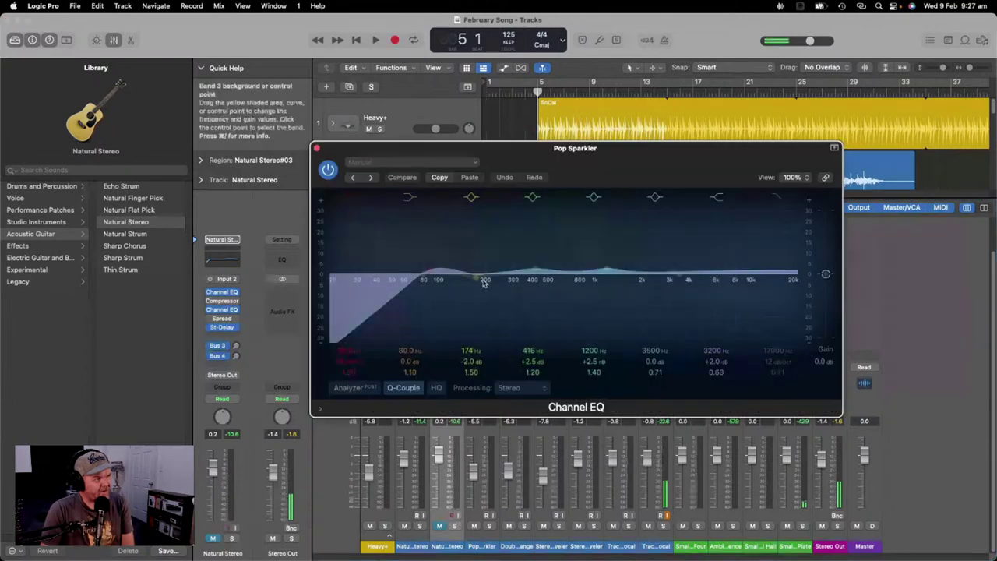
left_click(316, 148)
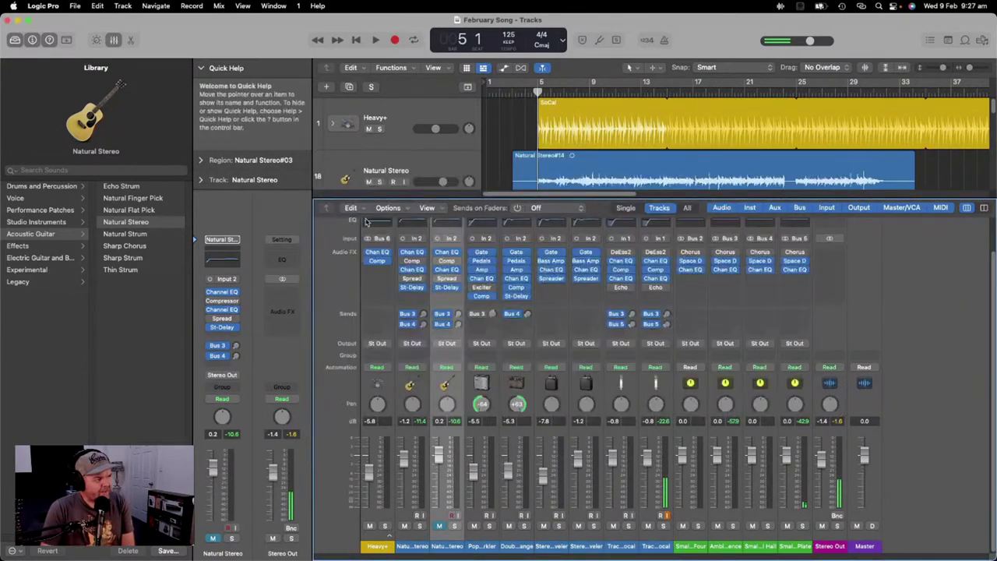
left_click(408, 288)
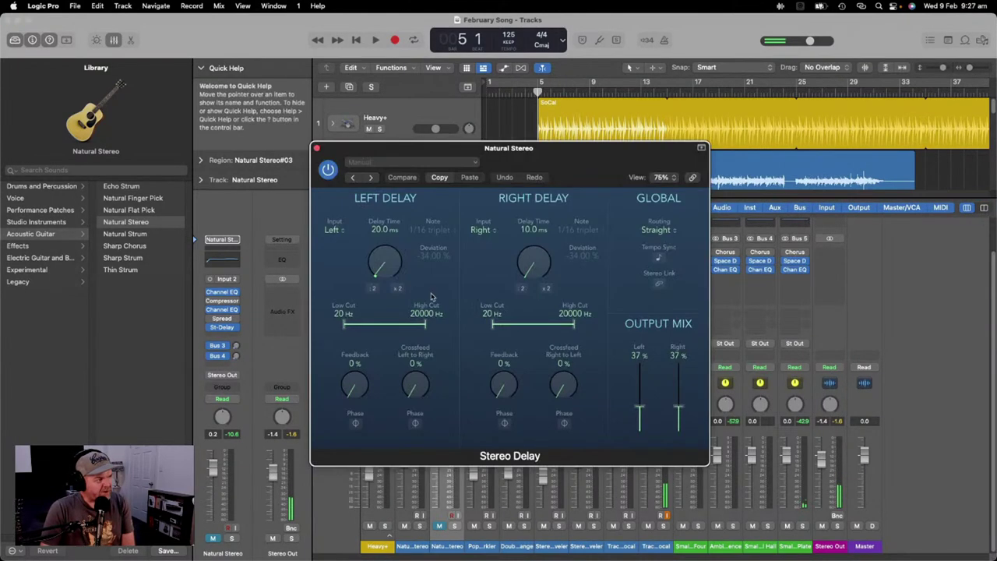
left_click(319, 146)
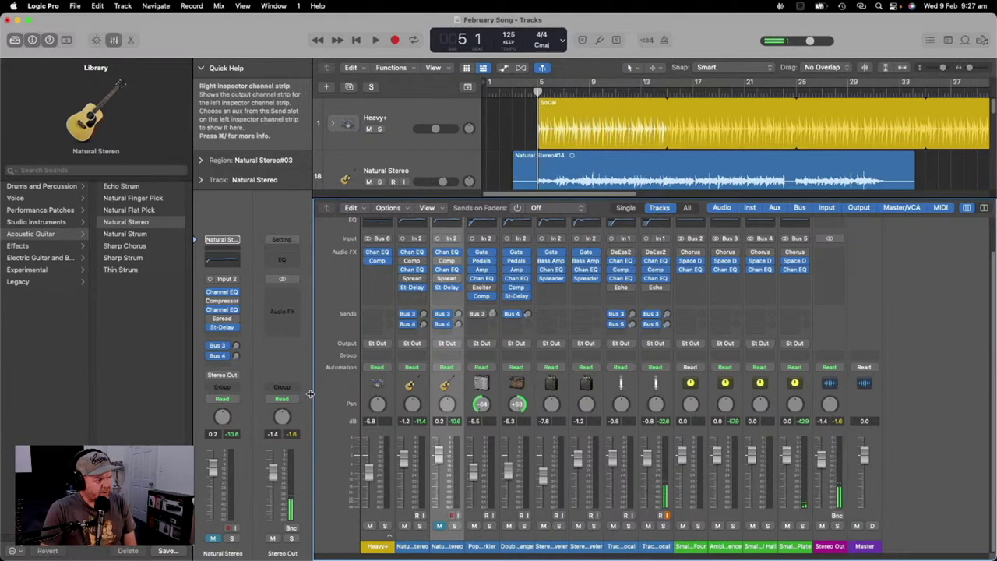
left_click(621, 382)
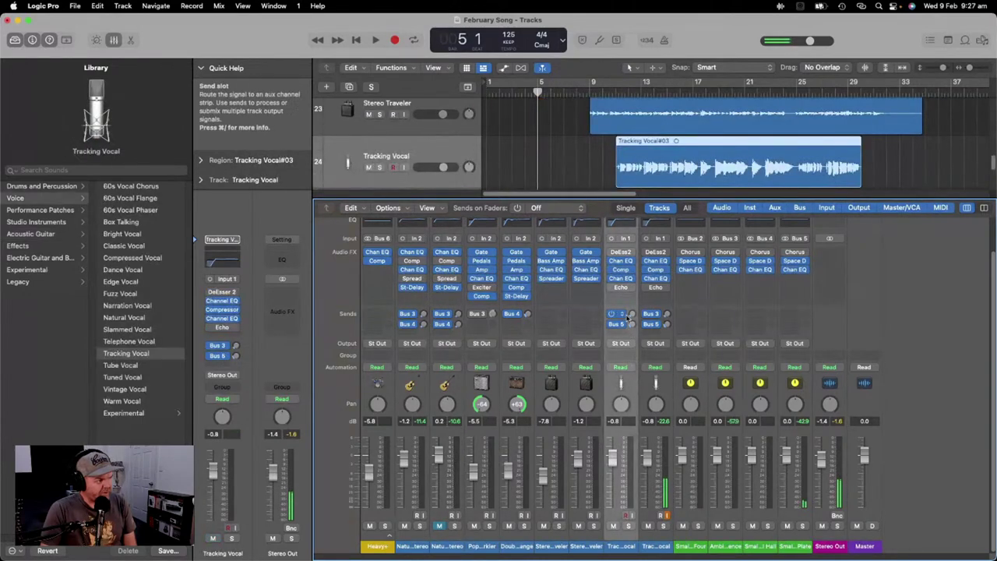
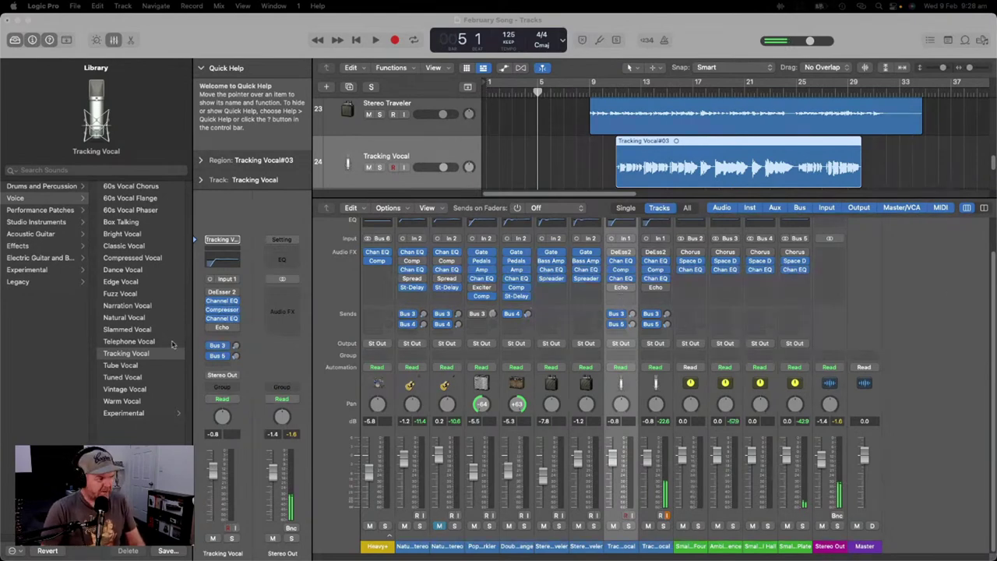
Step: Enlarge the tracks area above the Mixer so the acoustic and electric guitar tracks 18 to 21 are in view
left_click(669, 195)
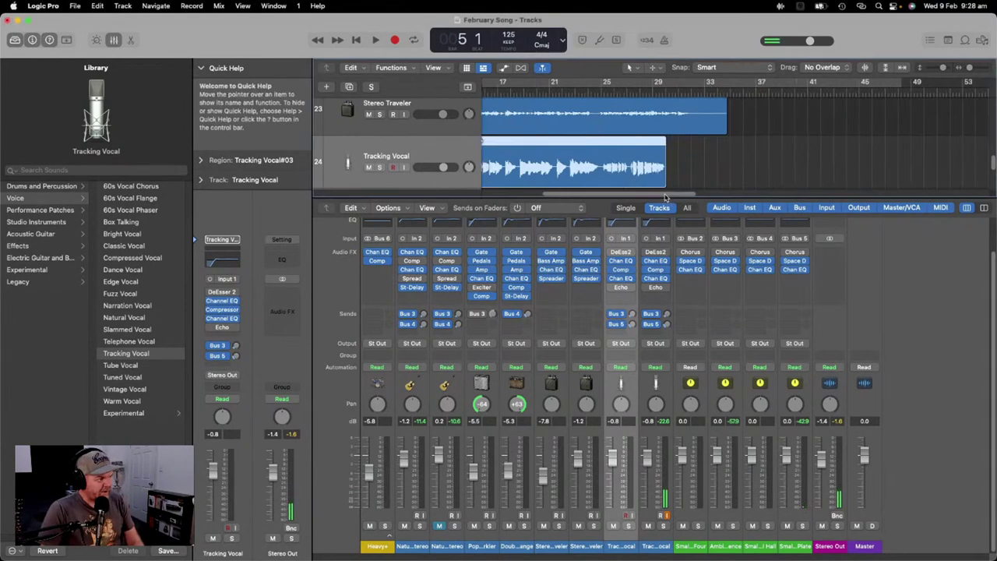
scroll(658, 195, "left", 10)
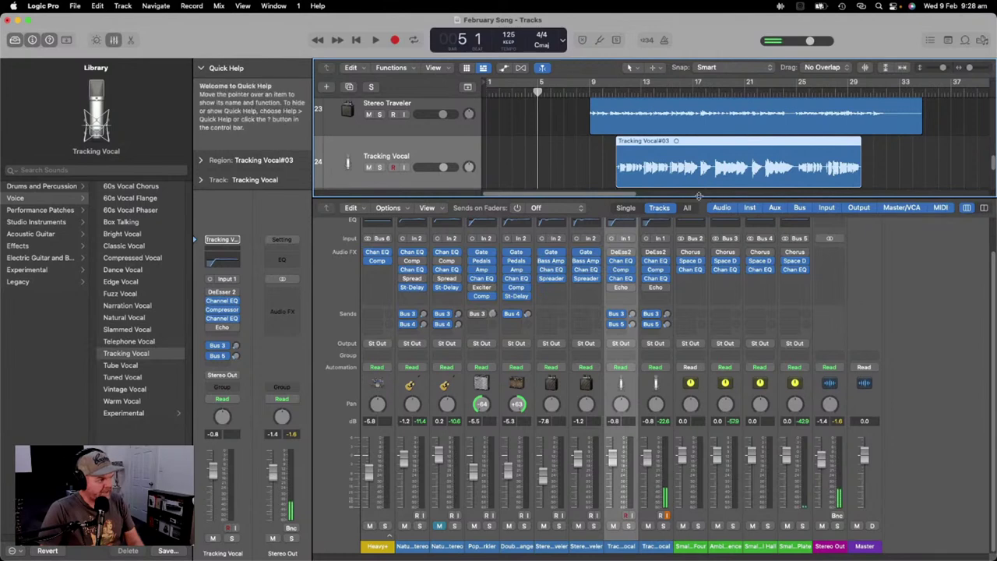
left_click_drag(691, 196, 676, 336)
scroll(574, 216, "up", 5)
scroll(574, 216, "down", 1)
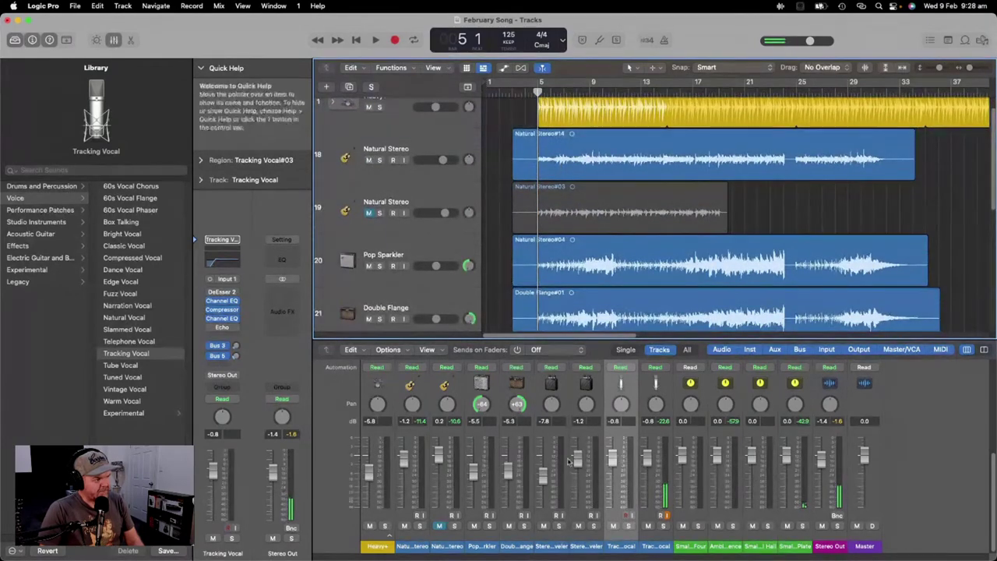
Step: Pull the drum, guitar, bass and vocal track faders down to or near silence and start playback from bar 4
left_click_drag(369, 471, 370, 506)
left_click_drag(404, 460, 404, 508)
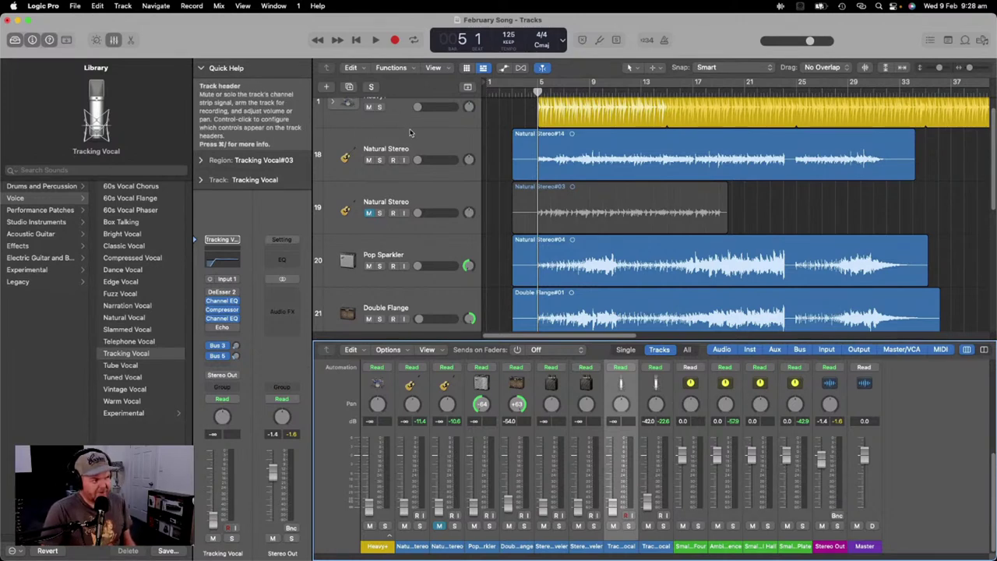
left_click_drag(540, 92, 527, 92)
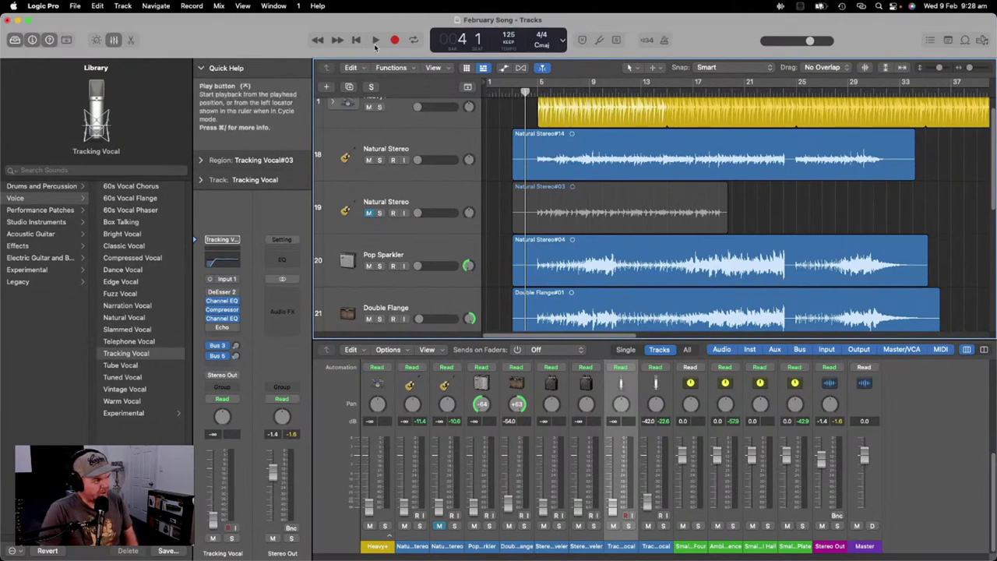
scroll(405, 107, "down", 5)
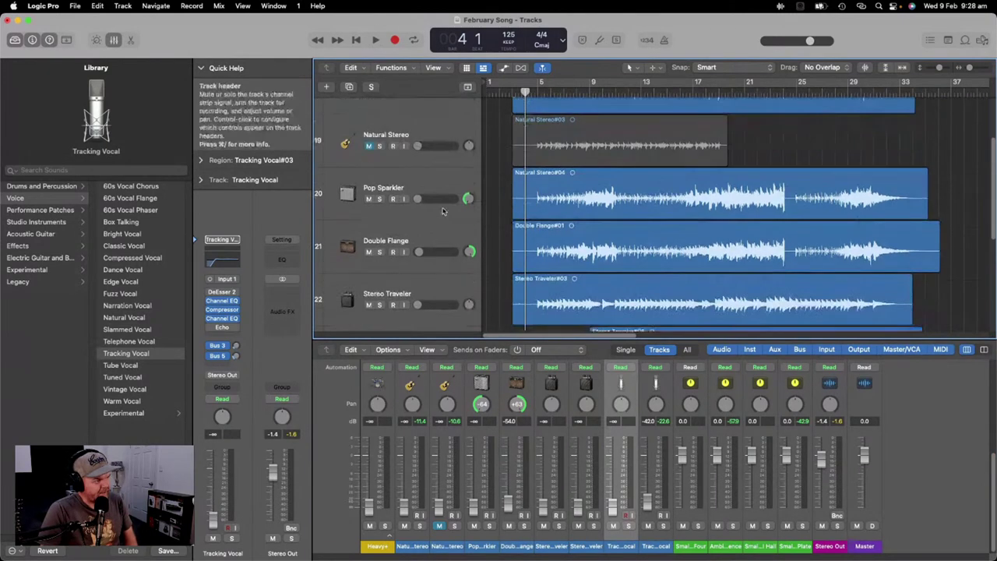
scroll(405, 107, "up", 5)
left_click(374, 40)
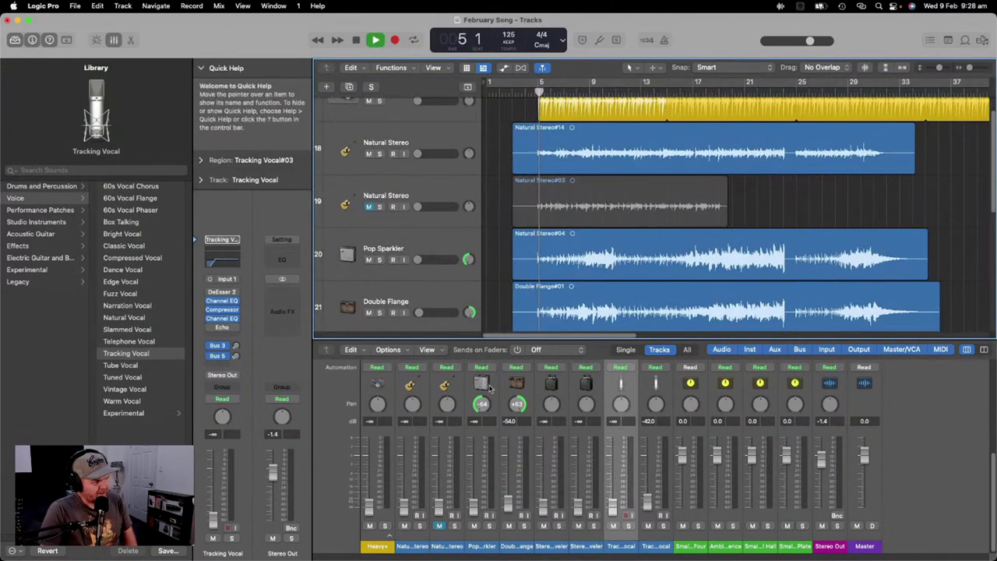
Step: Move the Pop Sparkler track above the two Natural Stereo tracks, directly below Heavy+
left_click(494, 397)
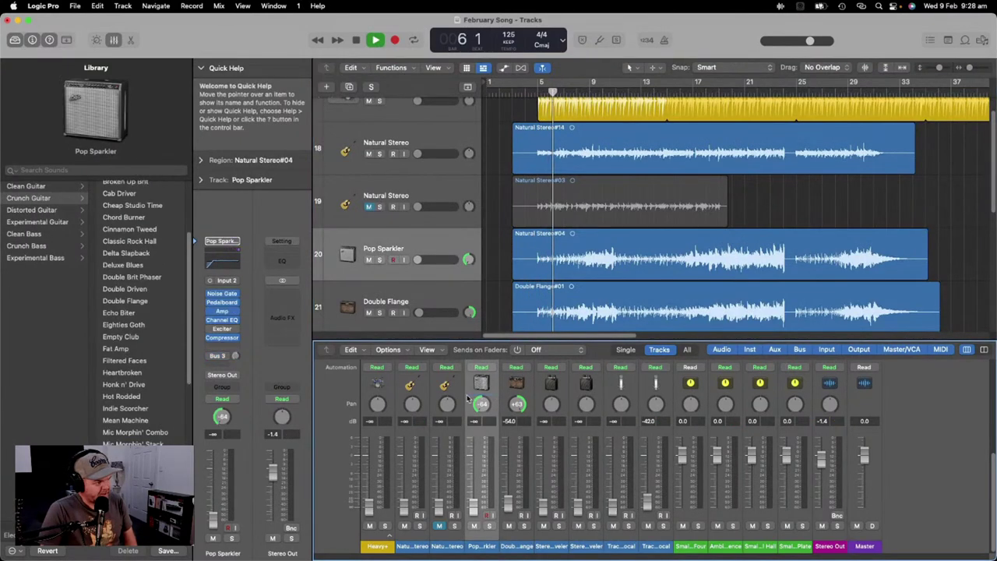
left_click(496, 398)
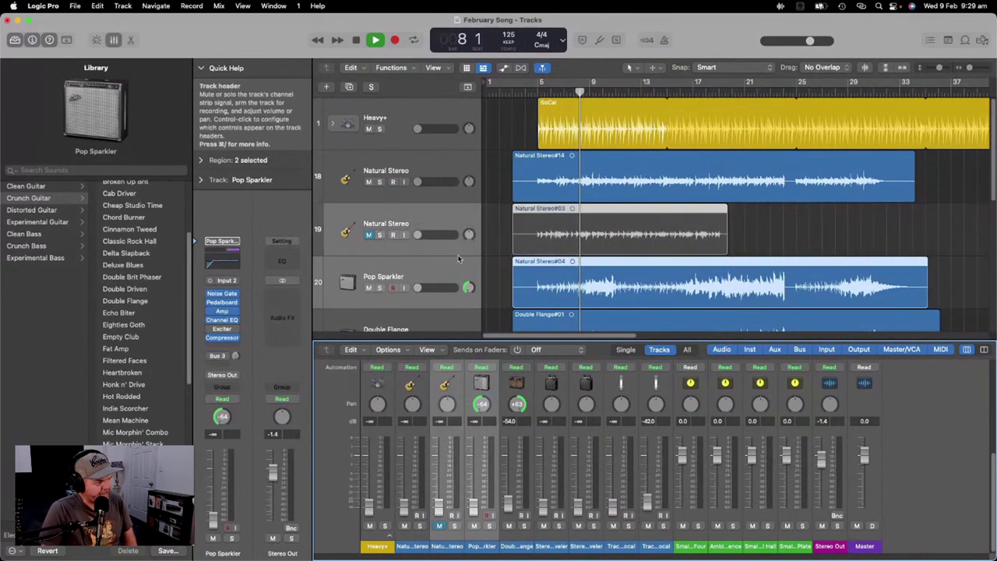
left_click_drag(464, 269, 450, 162)
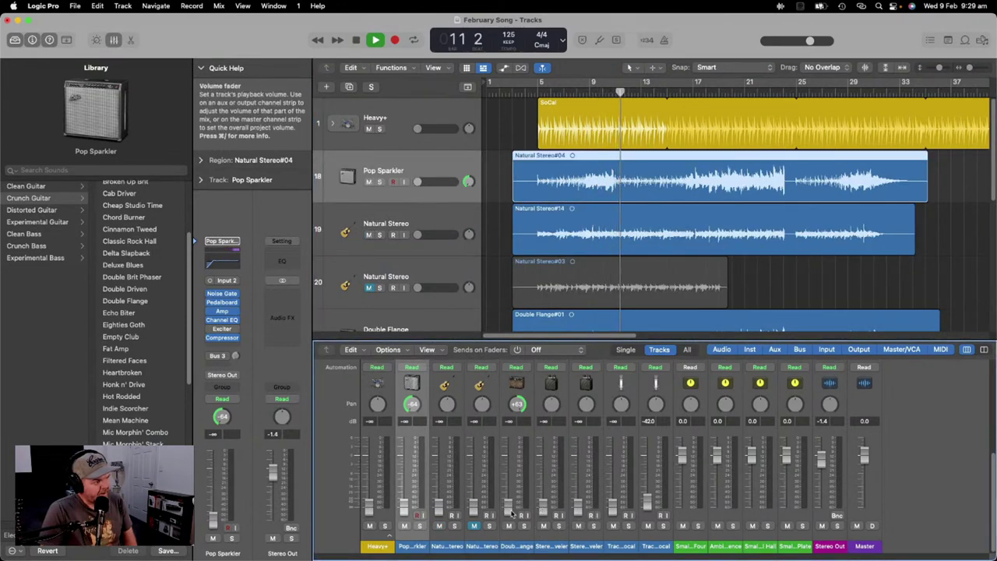
Step: Raise Heavy+ to -7.0 dB, the first Stereo Traveler to -9.6 dB and the second to -7.4 dB, and stop playback
left_click_drag(369, 507, 370, 471)
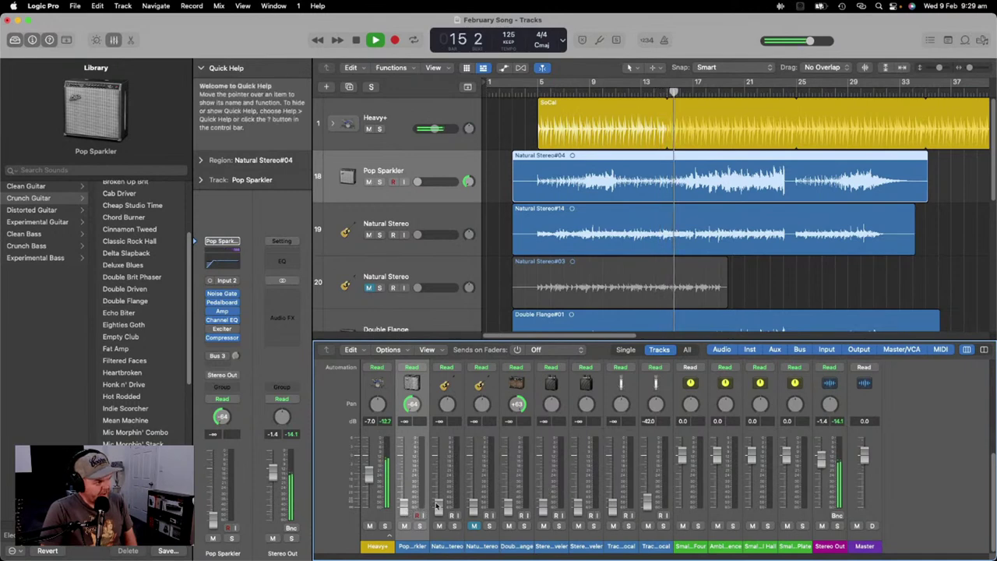
left_click_drag(543, 508, 543, 479)
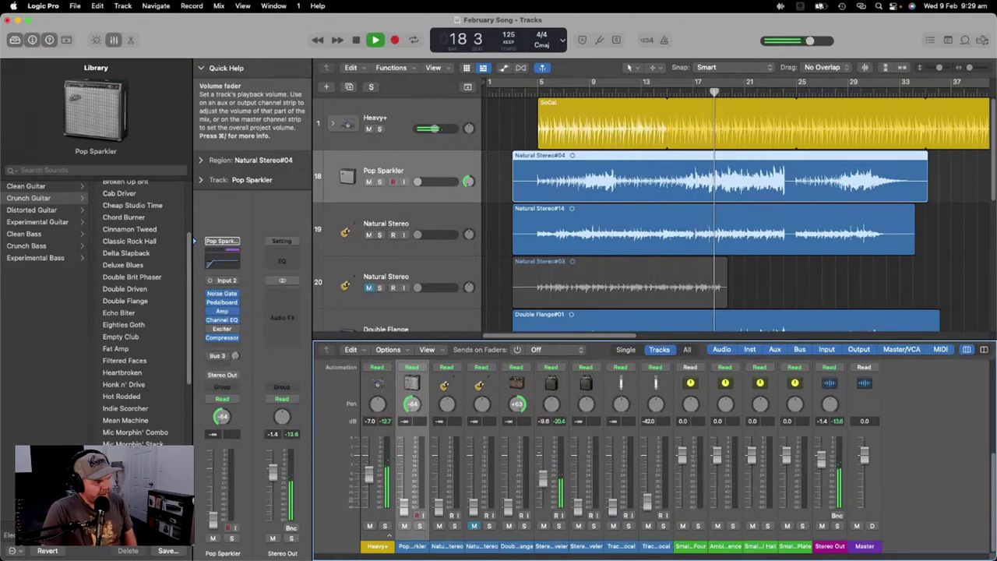
left_click_drag(578, 508, 578, 475)
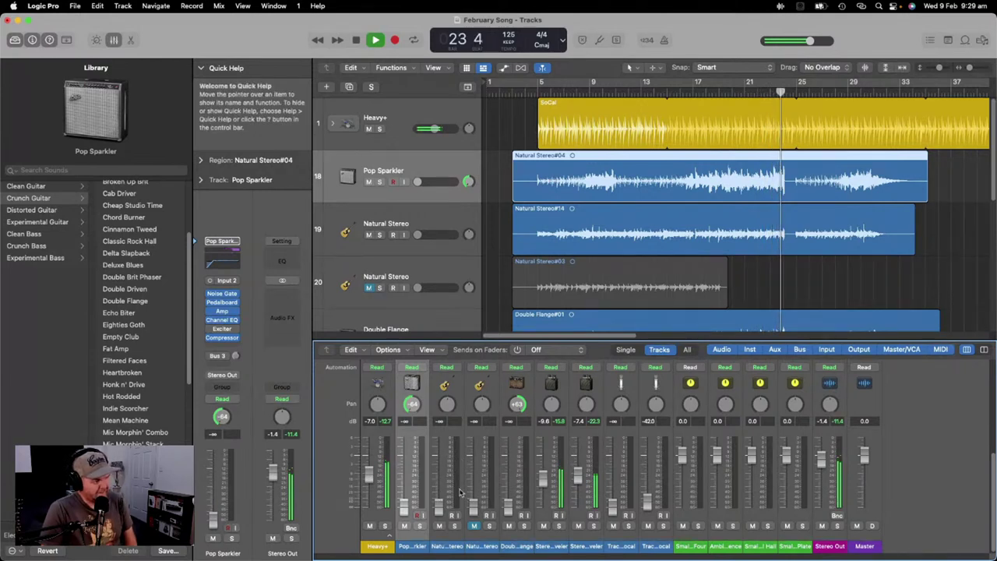
key("space")
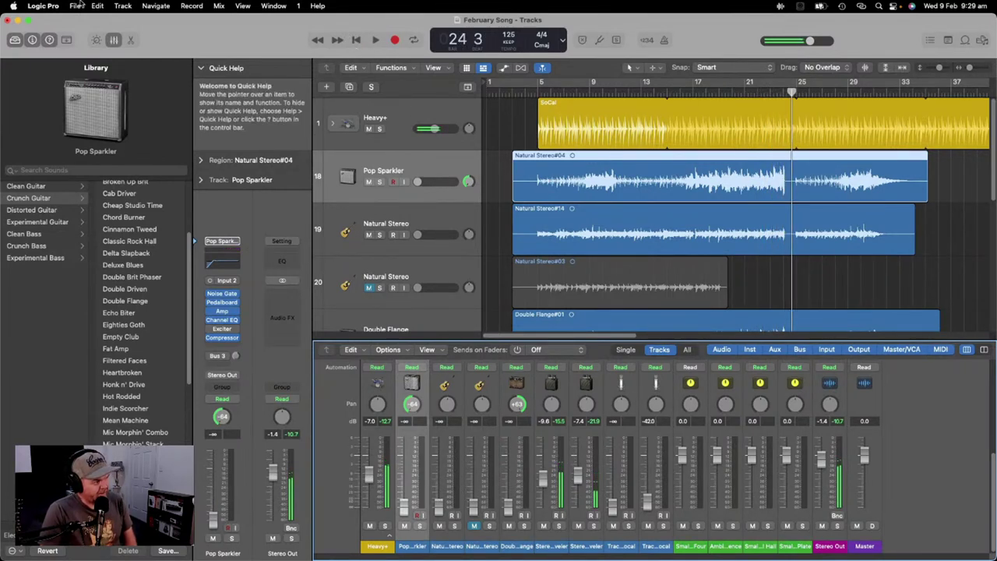
Step: Set the I/O buffer size to 512 samples in the audio device preferences and close them
left_click(56, 6)
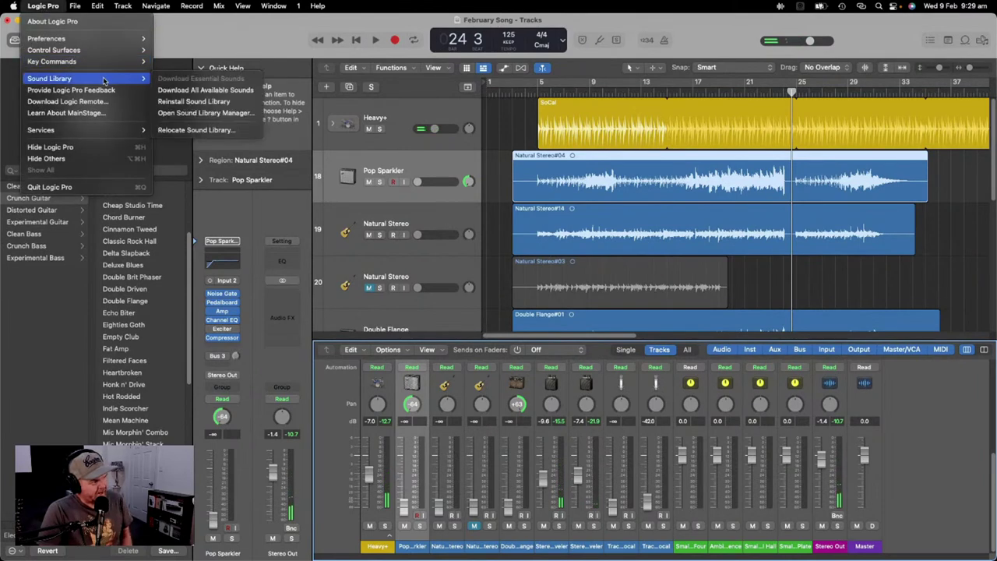
mouse_move(97, 39)
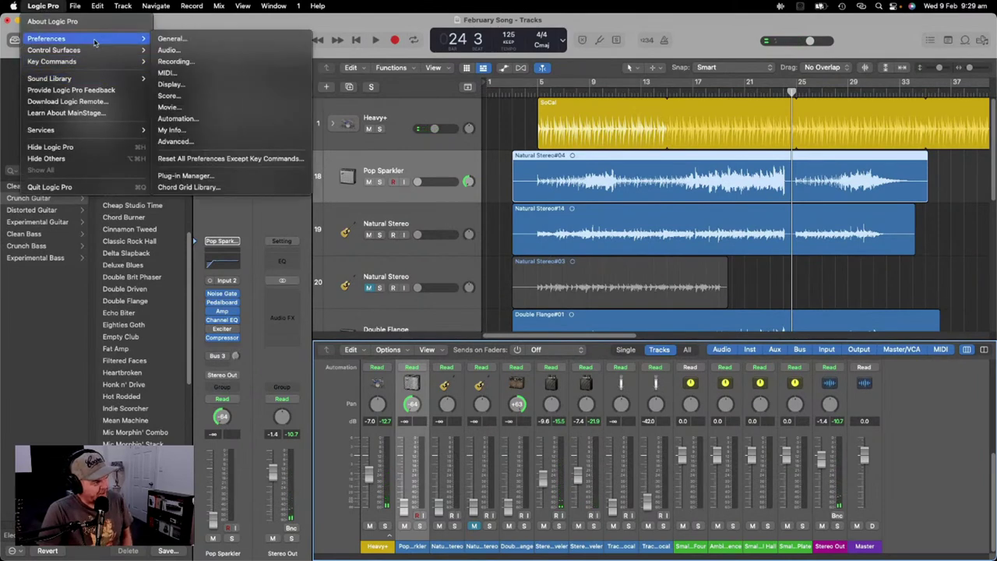
left_click(203, 39)
left_click(347, 166)
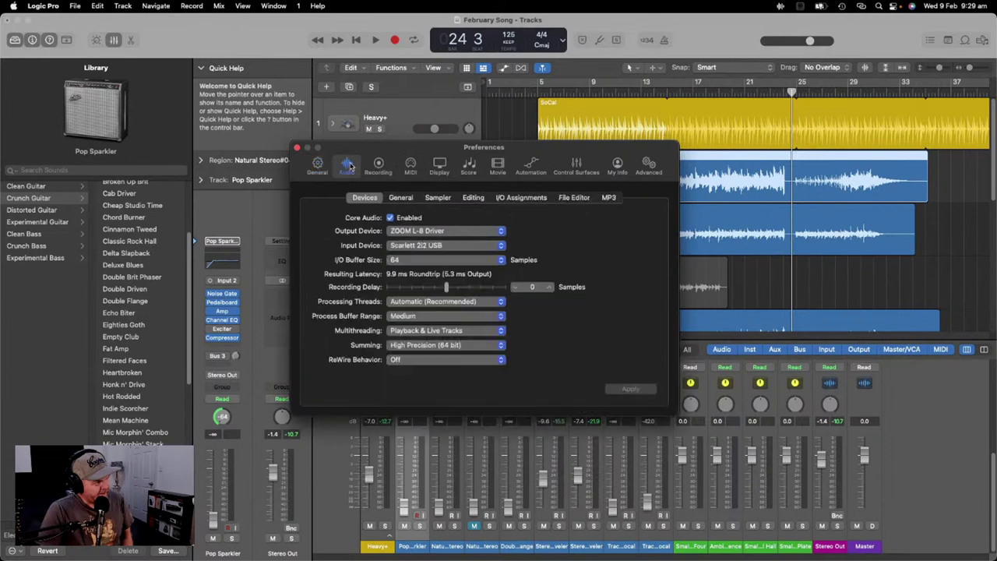
left_click(435, 260)
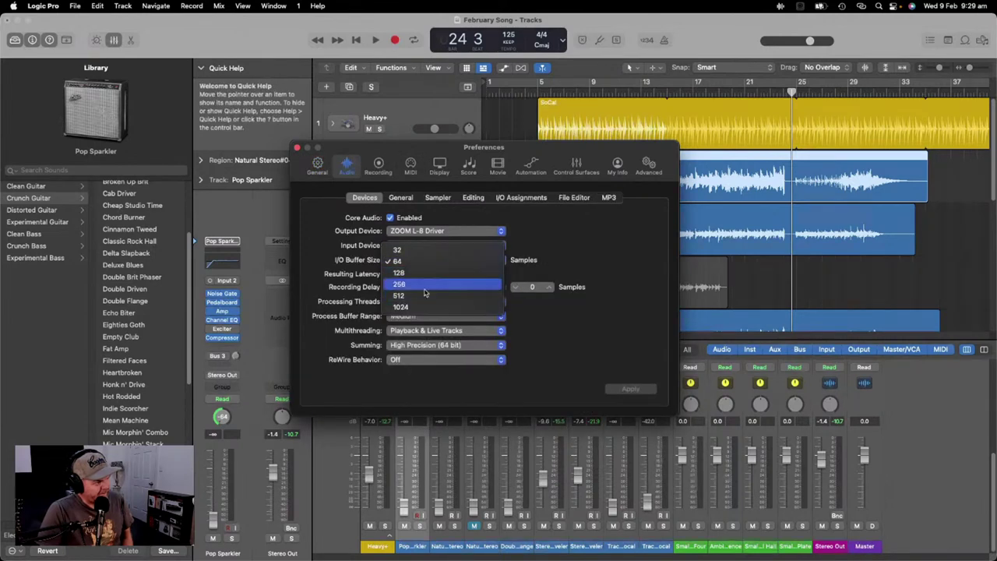
left_click(427, 296)
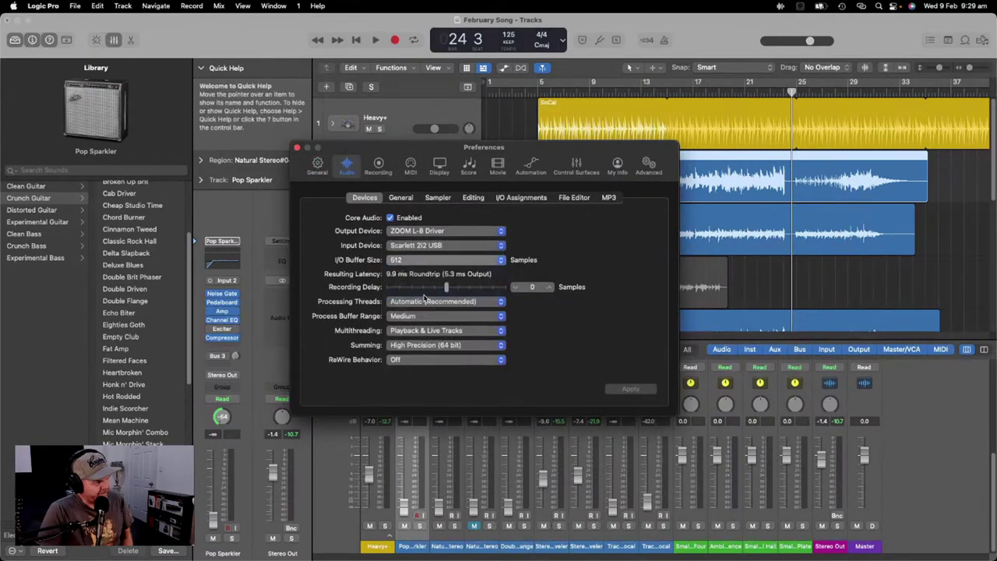
left_click(297, 148)
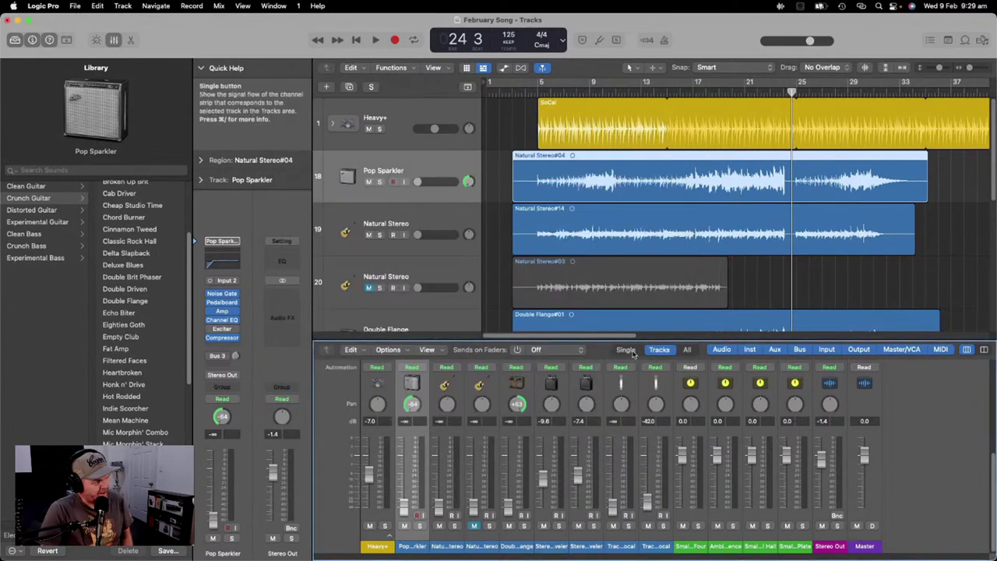
Step: Resume playback and raise Pop Sparkler to -4.9 dB and Double Flange to -10.2 dB
left_click(374, 41)
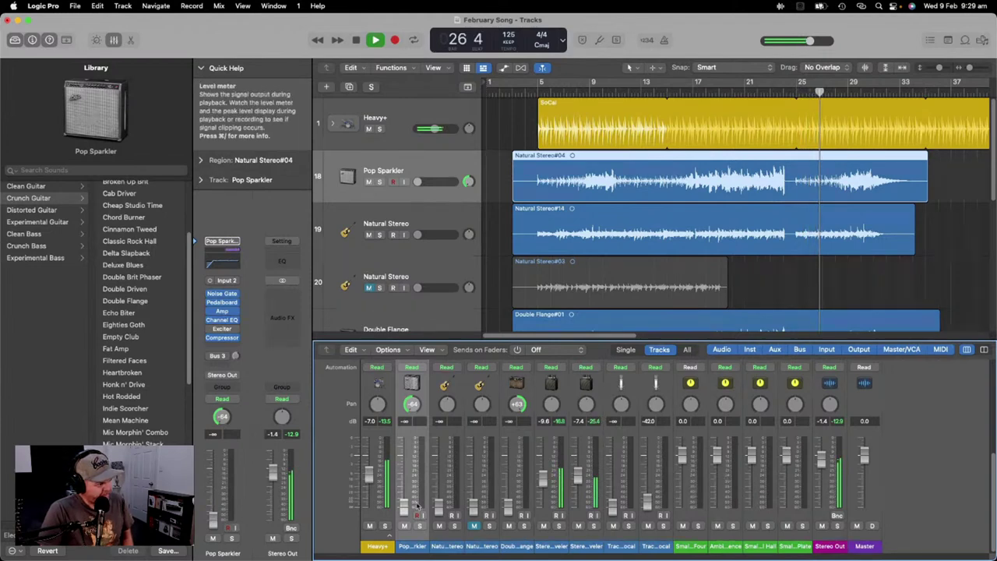
left_click_drag(405, 508, 404, 468)
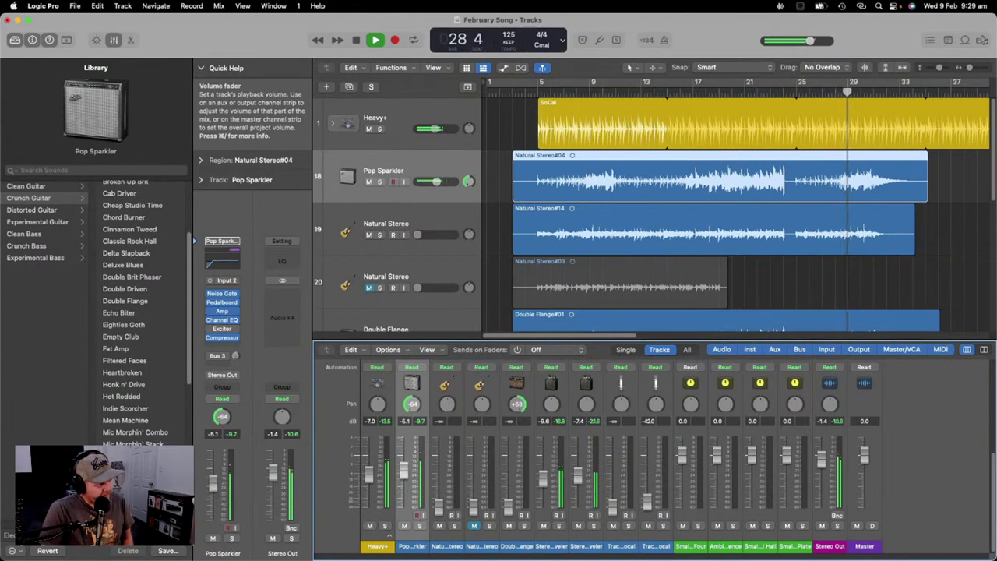
left_click_drag(507, 512, 507, 476)
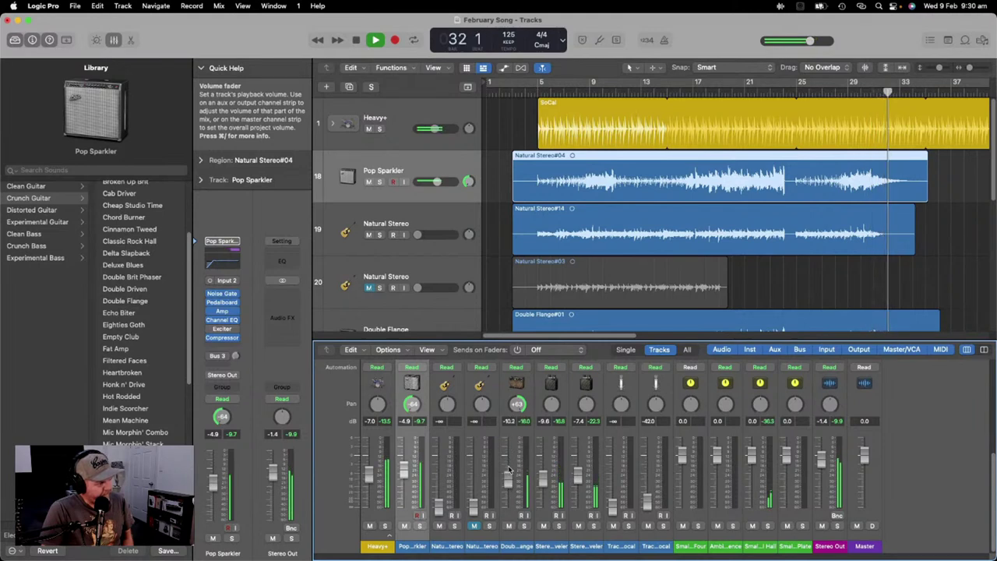
Step: Replay from bar 5, raise the unmuted Natural Stereo to -9.2 dB and the first Tracking Vocal to -3.3 dB, and stop playback
left_click(541, 86)
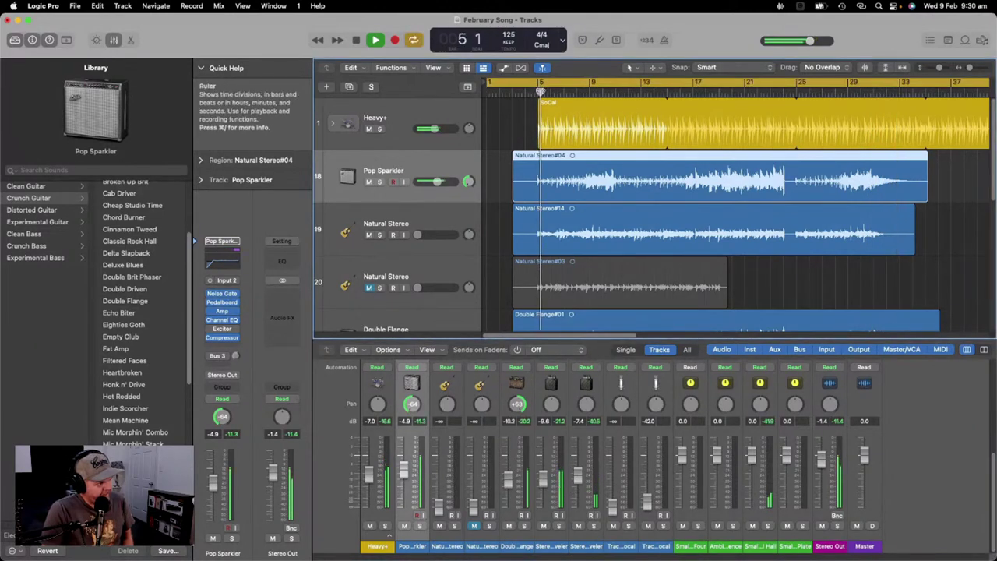
left_click_drag(438, 507, 439, 477)
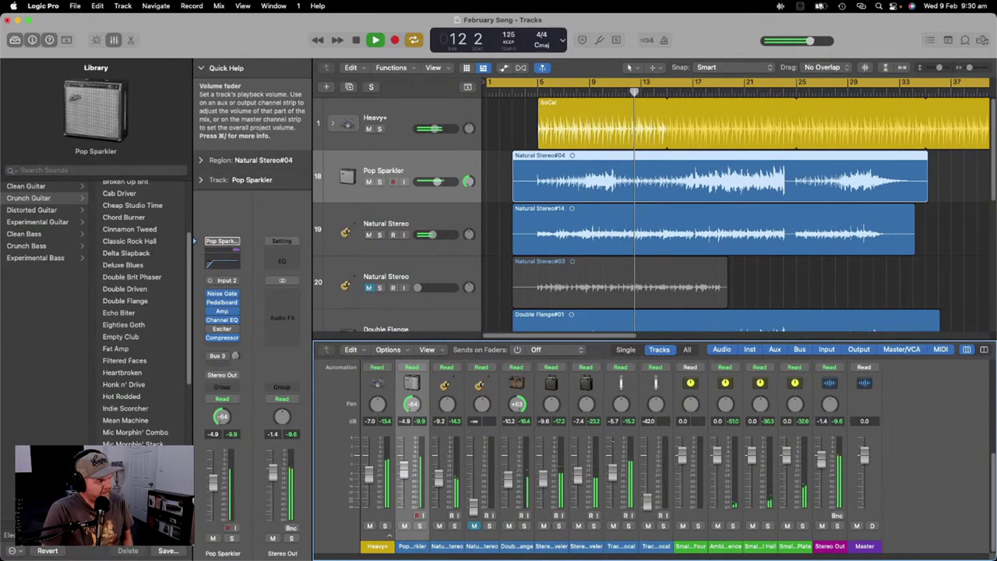
scroll(539, 239, "down", 3)
scroll(539, 239, "down", 5)
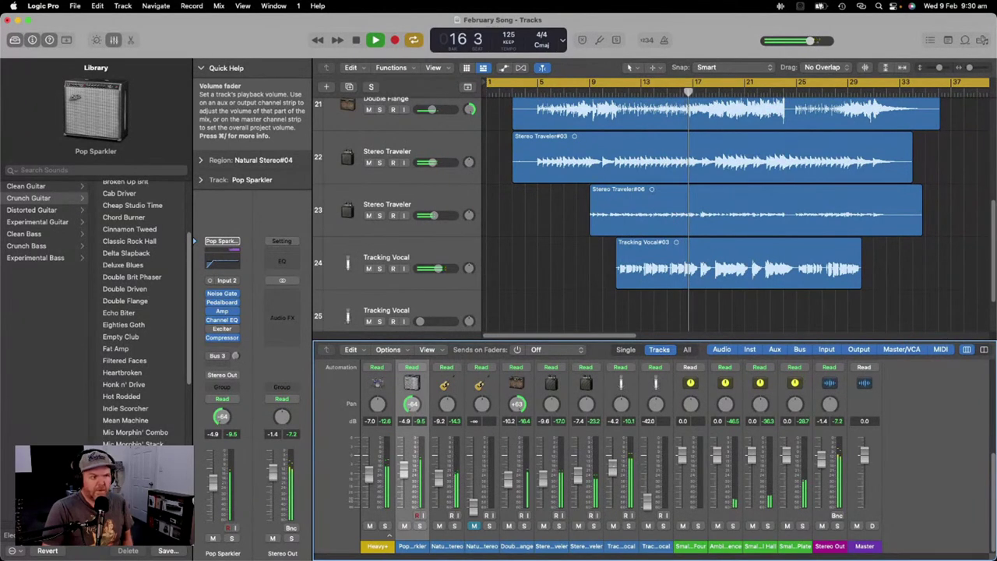
scroll(542, 254, "down", 2)
scroll(542, 255, "up", 10)
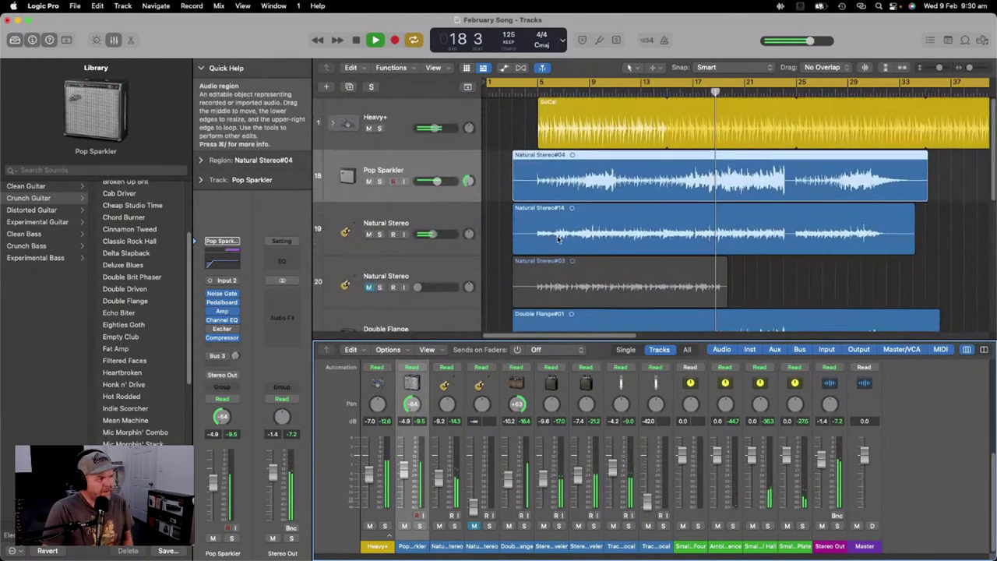
scroll(545, 253, "down", 7)
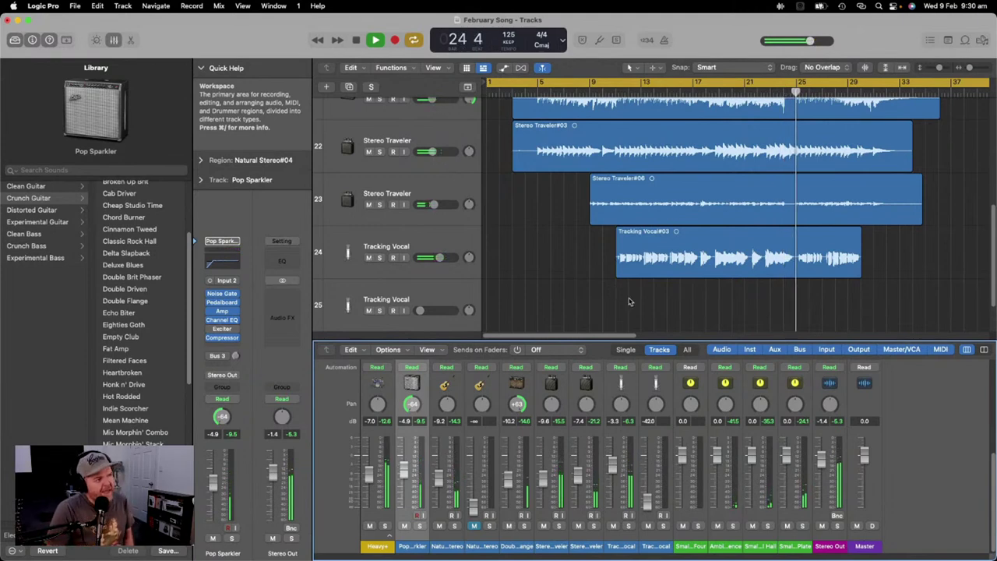
left_click(356, 40)
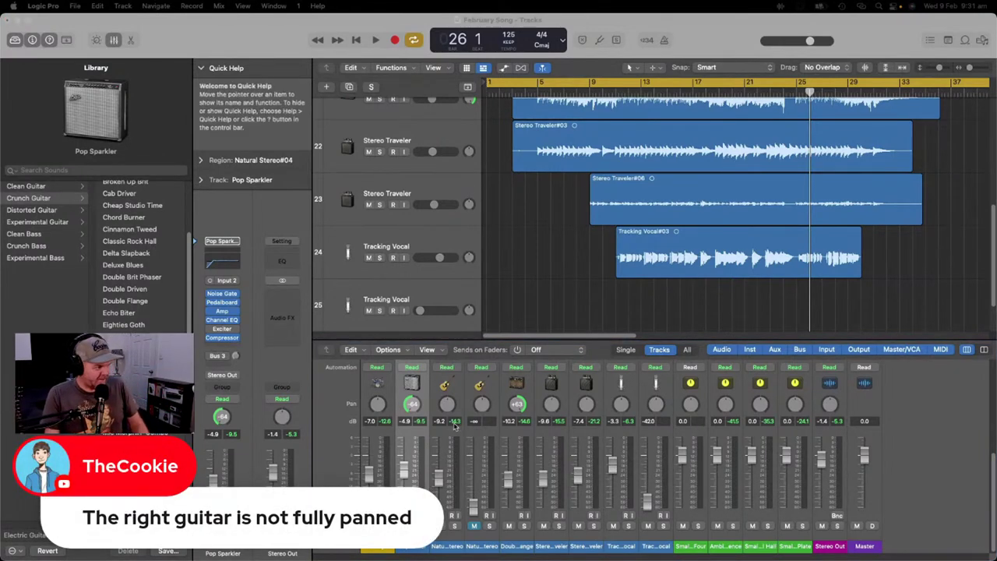
Step: Turn off cycle mode and play the balanced mix again from bar 5
left_click(529, 379)
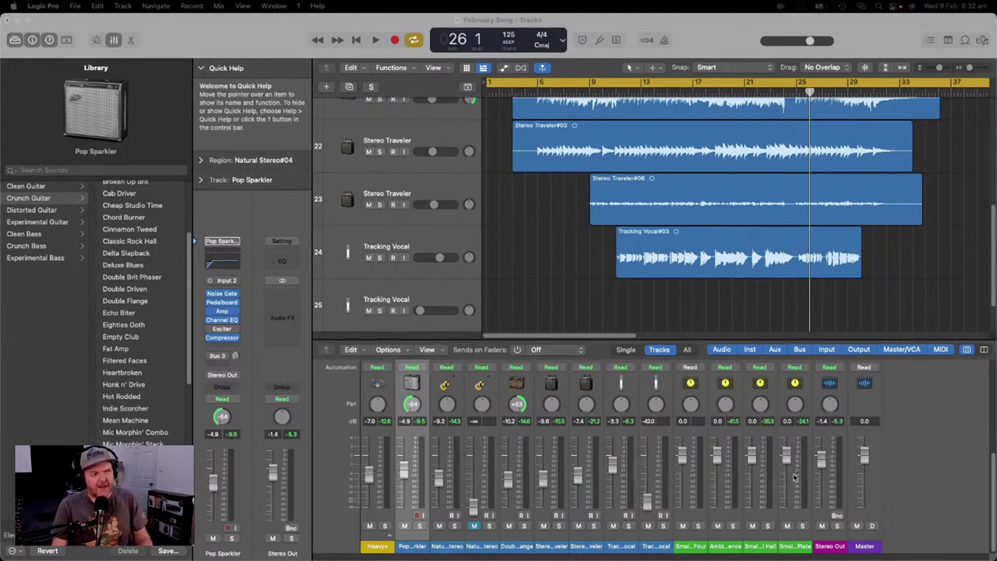
left_click(540, 86)
key("space")
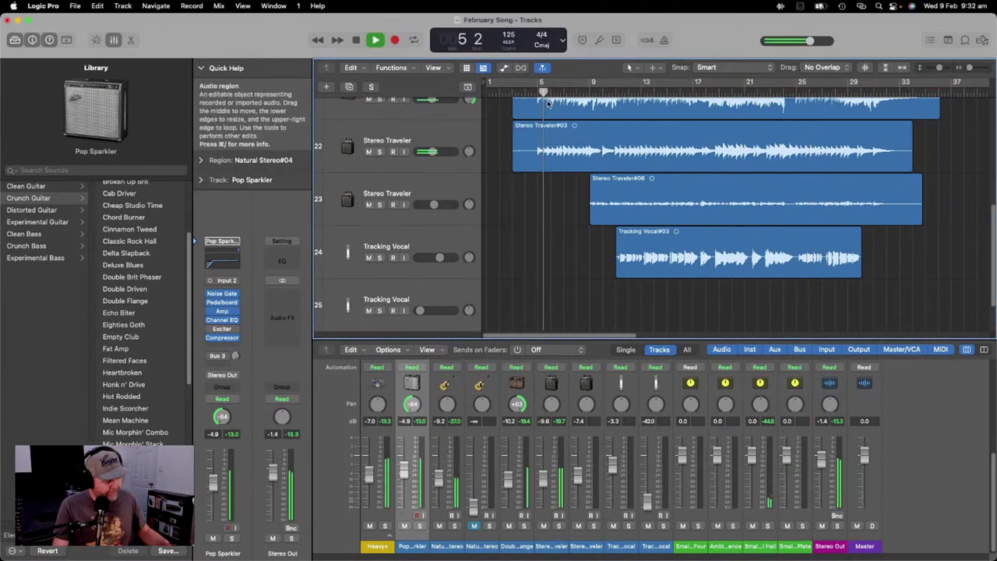